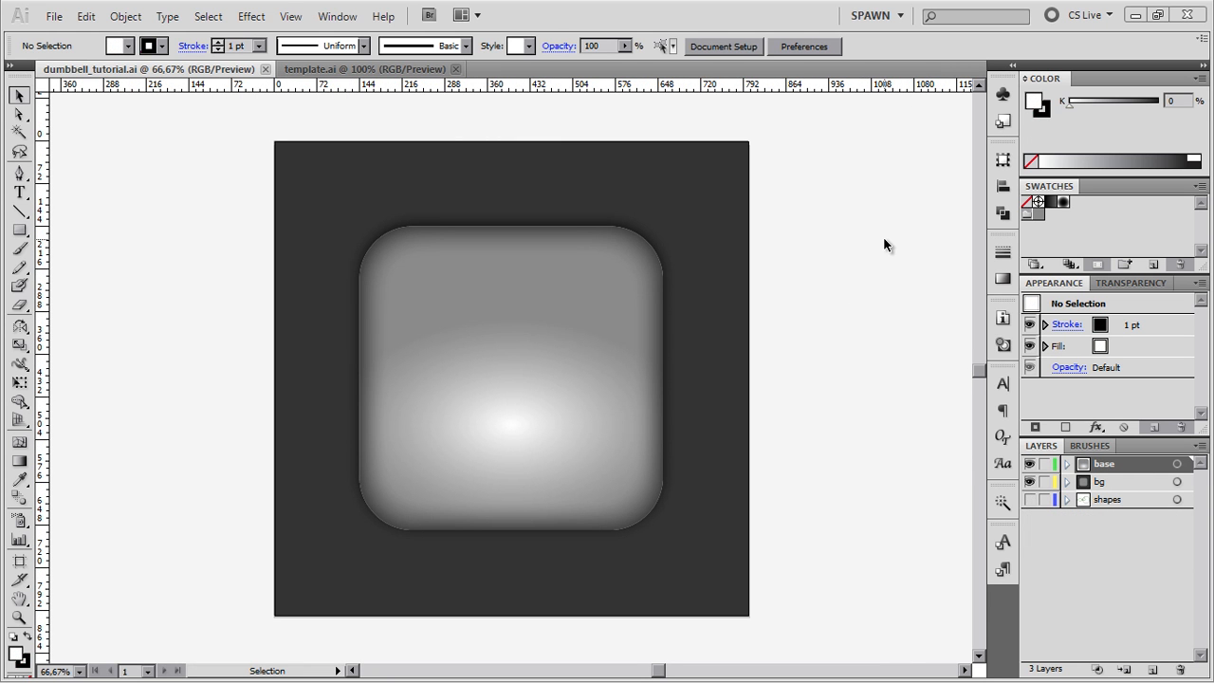
left_click_drag(808, 134, 717, 617)
left_click(811, 461)
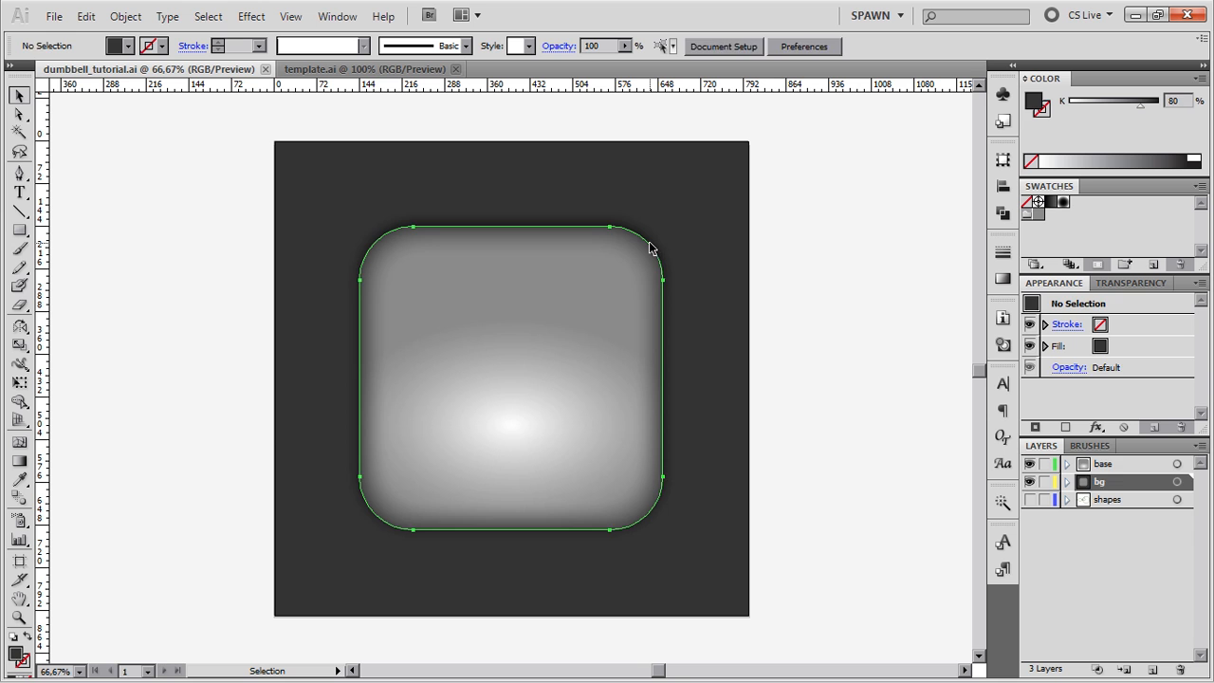
left_click(652, 246)
key("ctrl+shift+a")
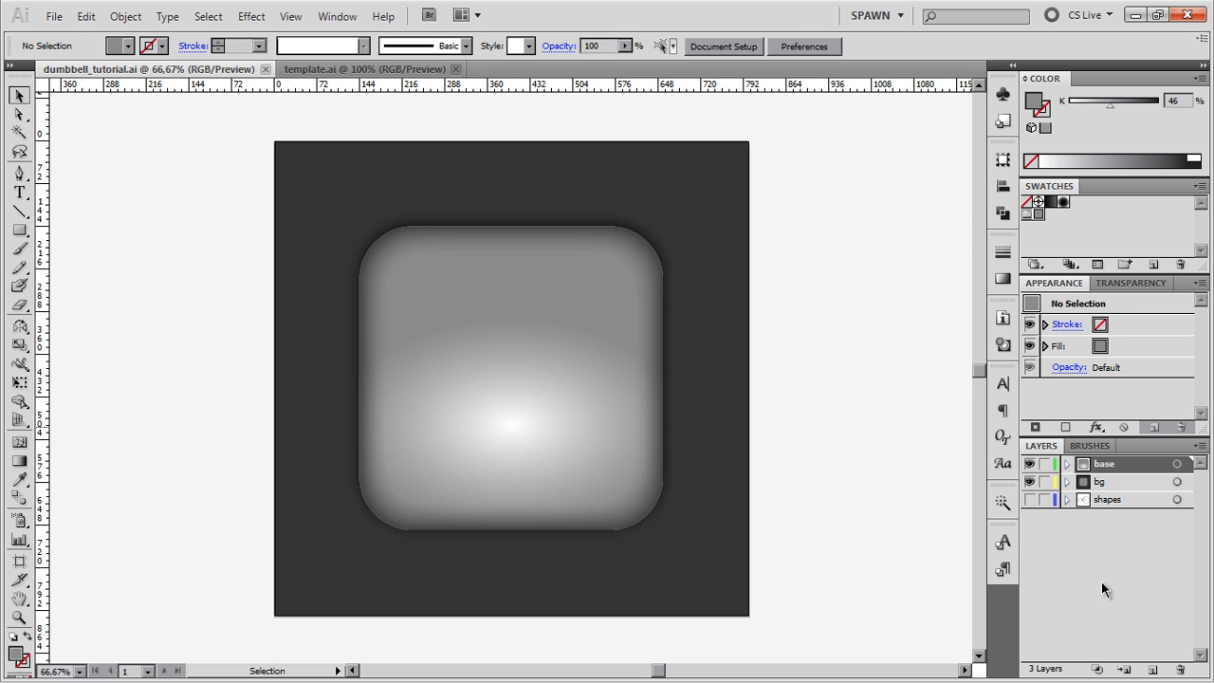
Show the shapes layer, move it above the base layer, and place its outlines over the rounded square.
left_click(1029, 499)
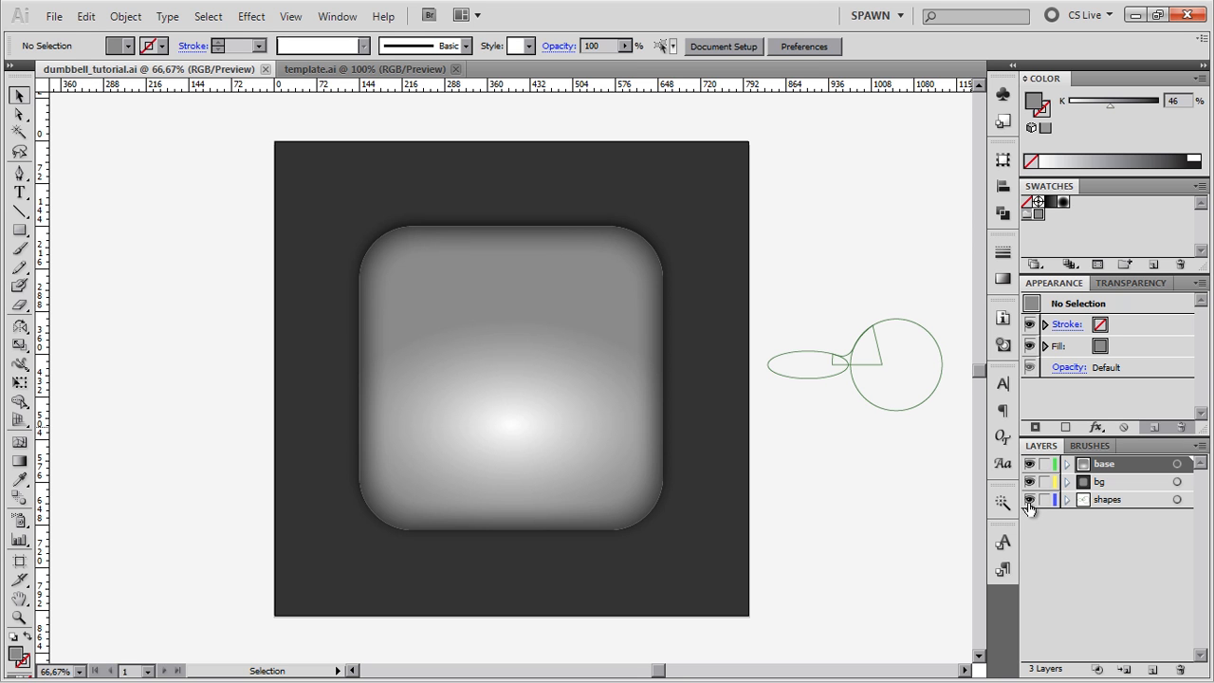
left_click_drag(1107, 500, 1115, 459)
left_click(890, 366)
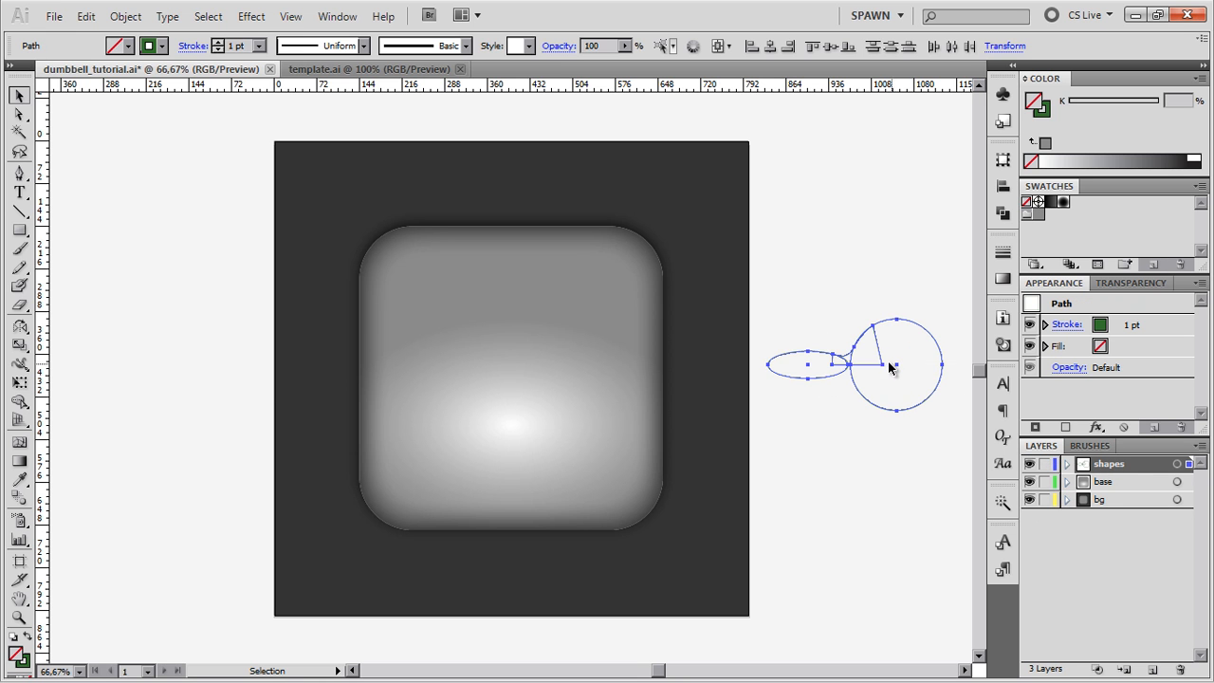
left_click_drag(889, 368, 578, 382)
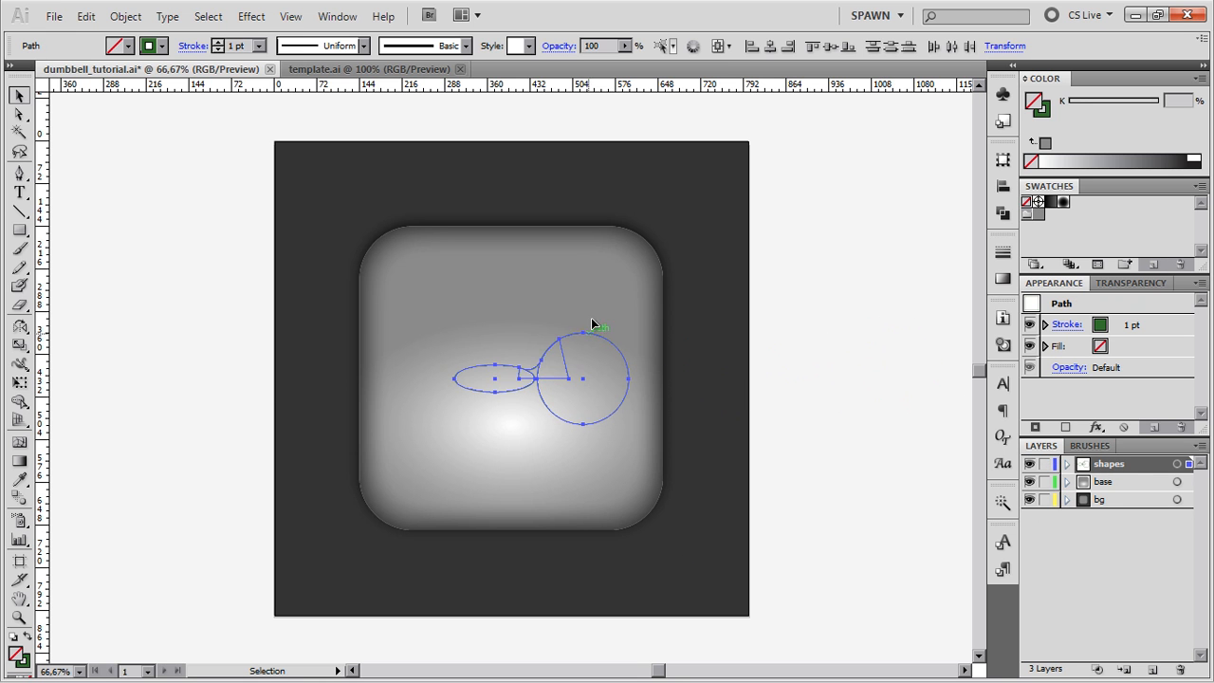
left_click(606, 295)
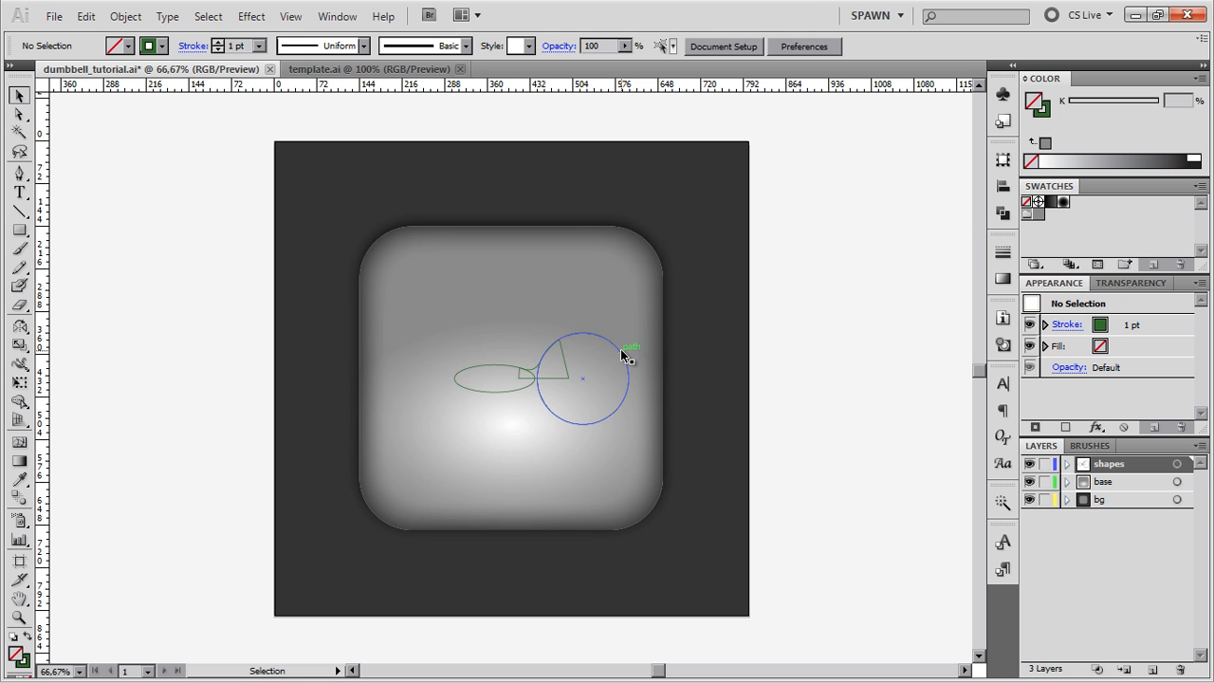
Reflect a copy of the curved neck path downward across its straight horizontal edge.
left_click(556, 380)
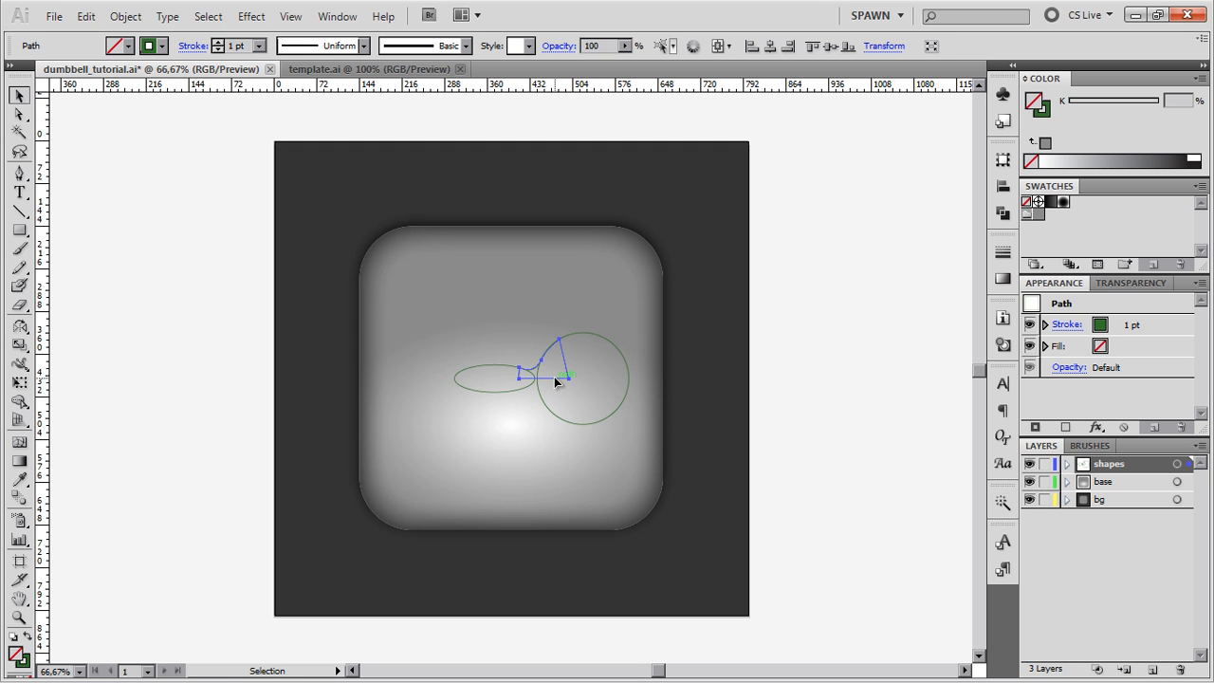
key("o")
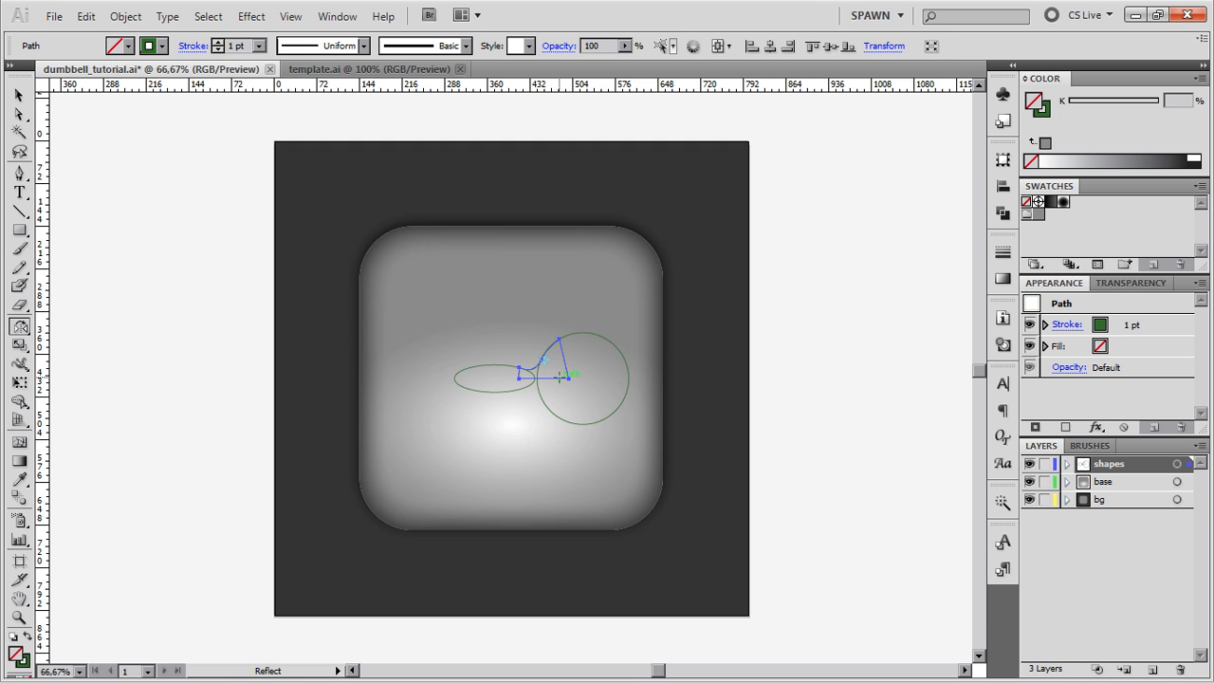
left_click(560, 379)
left_click_drag(561, 384, 576, 425)
key("v")
Reflect a copy of the circle and both neck halves to the opposite end of the ellipse, about the ellipse's vertical centre axis.
left_click(599, 366)
left_click(567, 366)
left_click(566, 397, "shift")
left_click(588, 339, "shift")
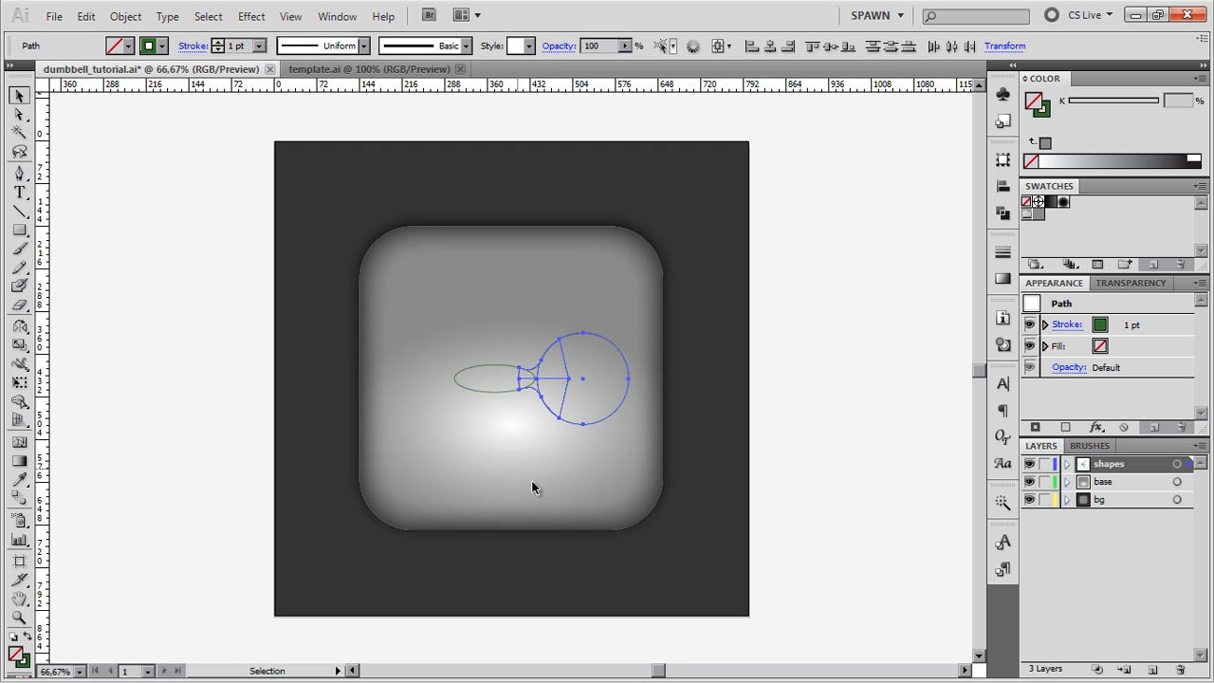
key("o")
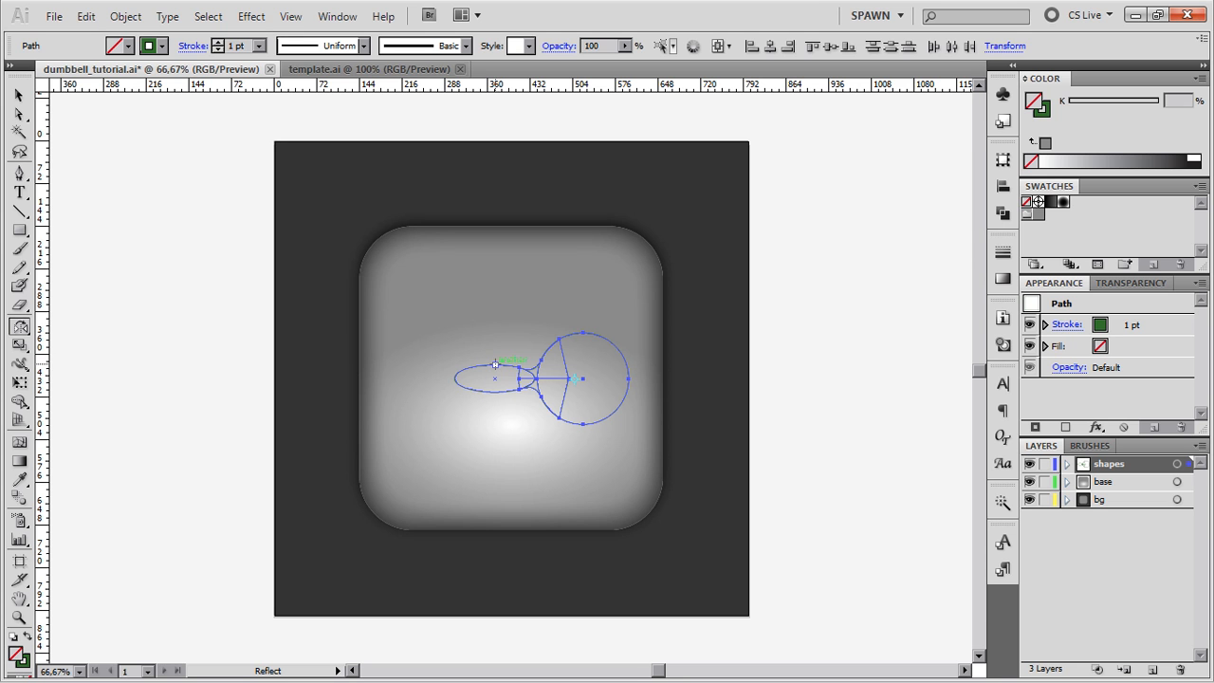
left_click(494, 364)
left_click_drag(495, 391, 491, 481)
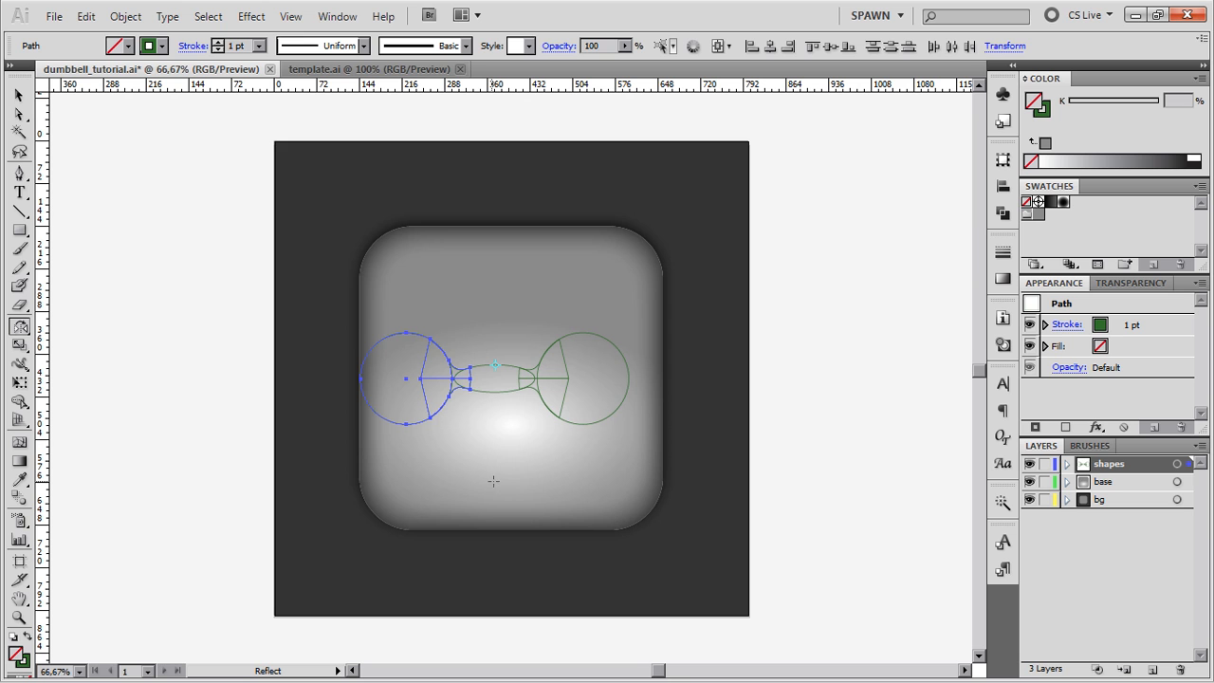
Unite all paths on the shapes layer into a single dumbbell outline.
left_click(1095, 463, "alt")
left_click(1002, 212)
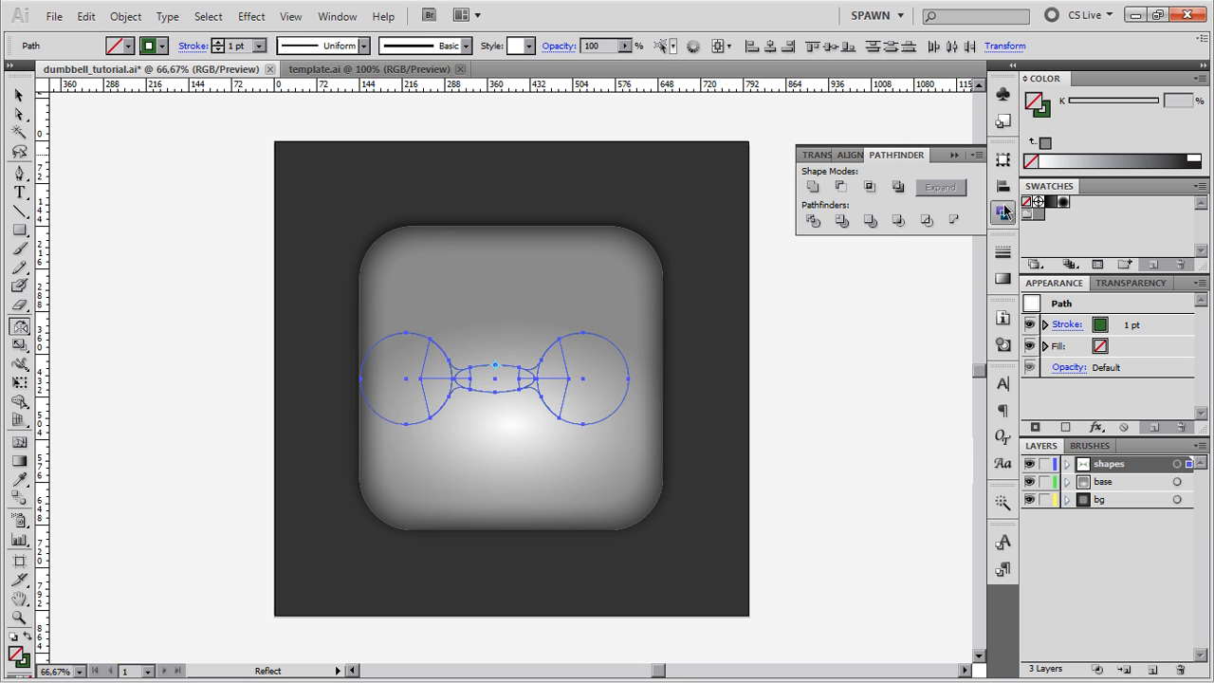
left_click(812, 188)
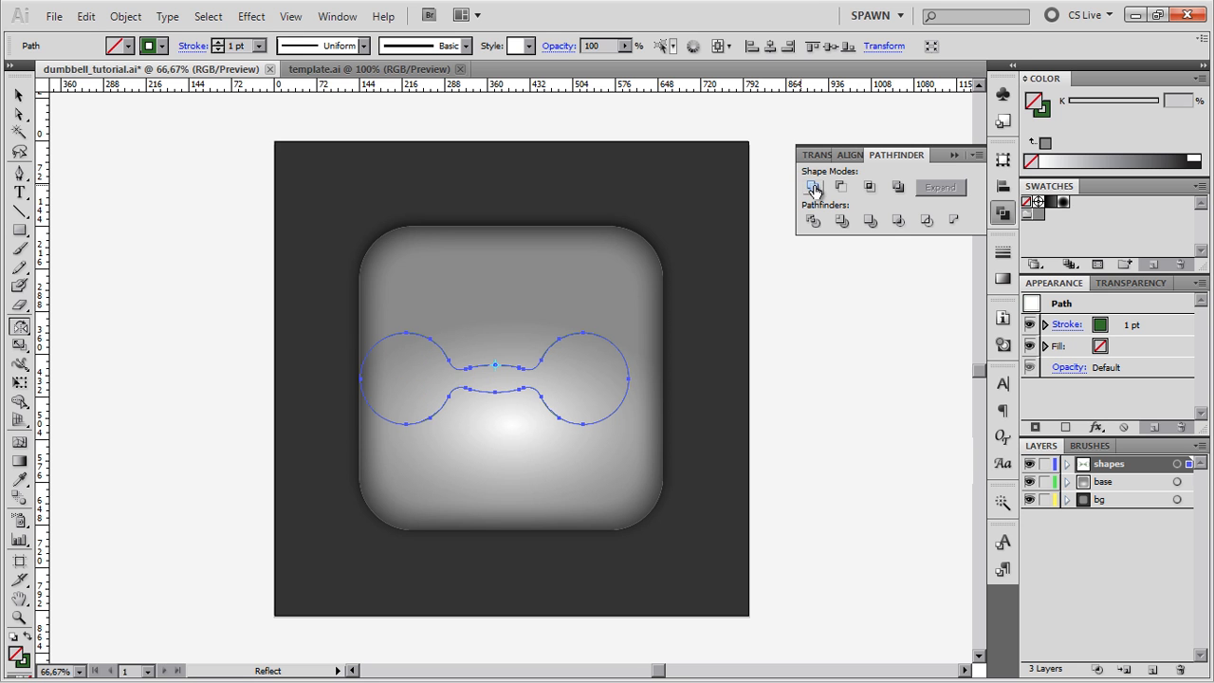
left_click(18, 96)
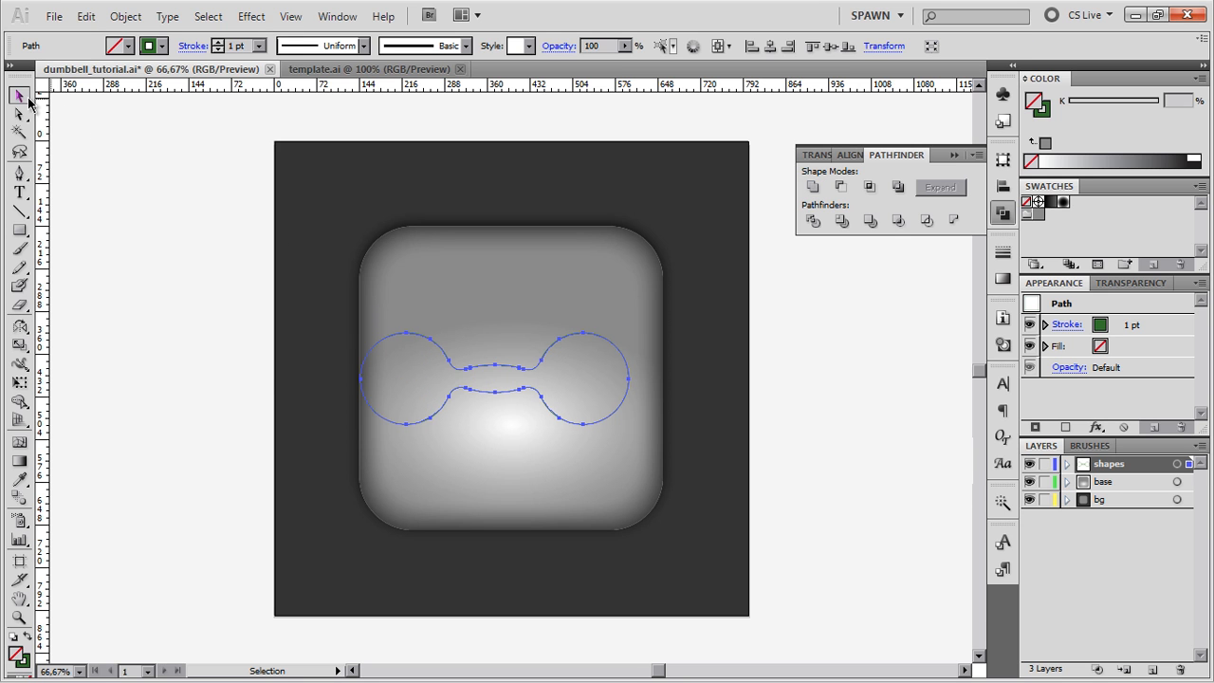
Give the dumbbell outline a black fill with no stroke and centre it on the artboard.
key("shift+x")
left_click(1196, 165)
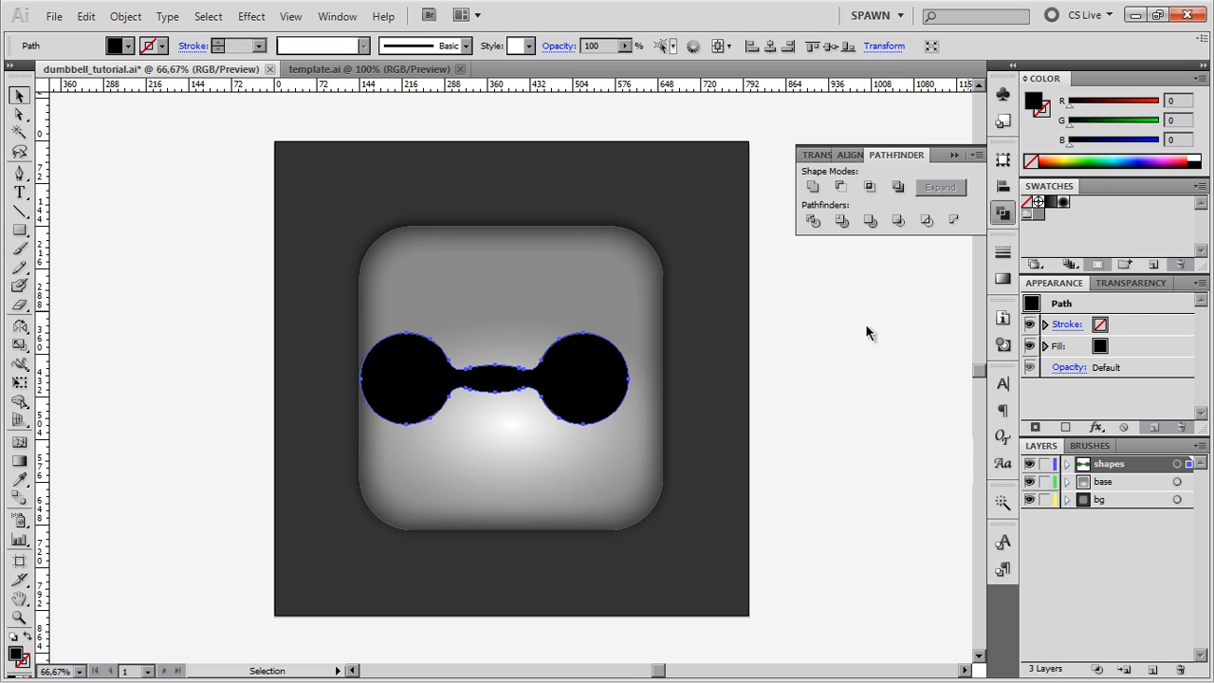
left_click(769, 46)
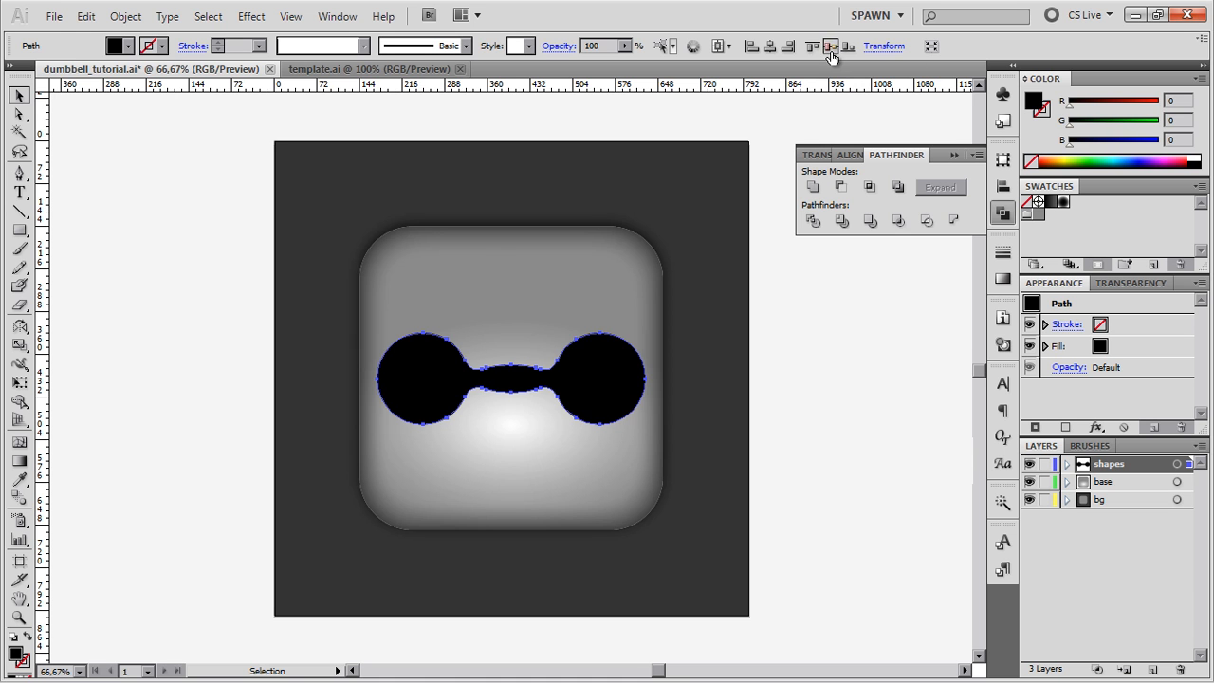
left_click(796, 372)
left_click_drag(783, 408, 809, 409)
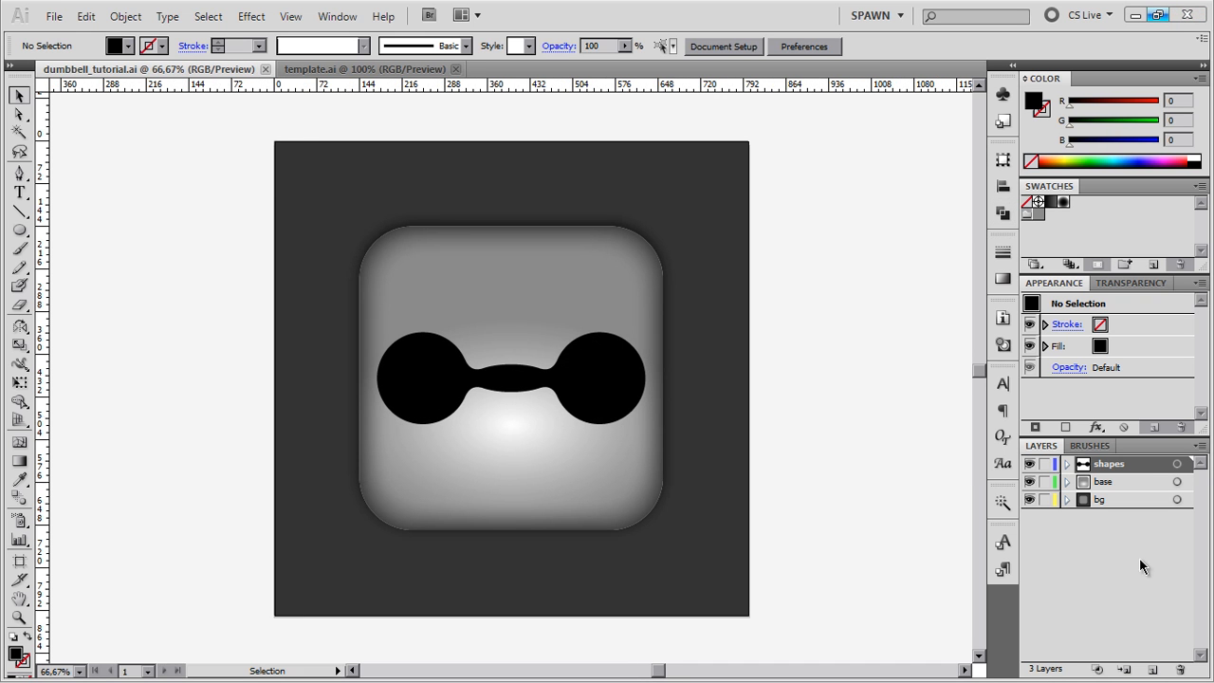
Rename the shapes layer to "dumbbell".
double_click(1116, 464)
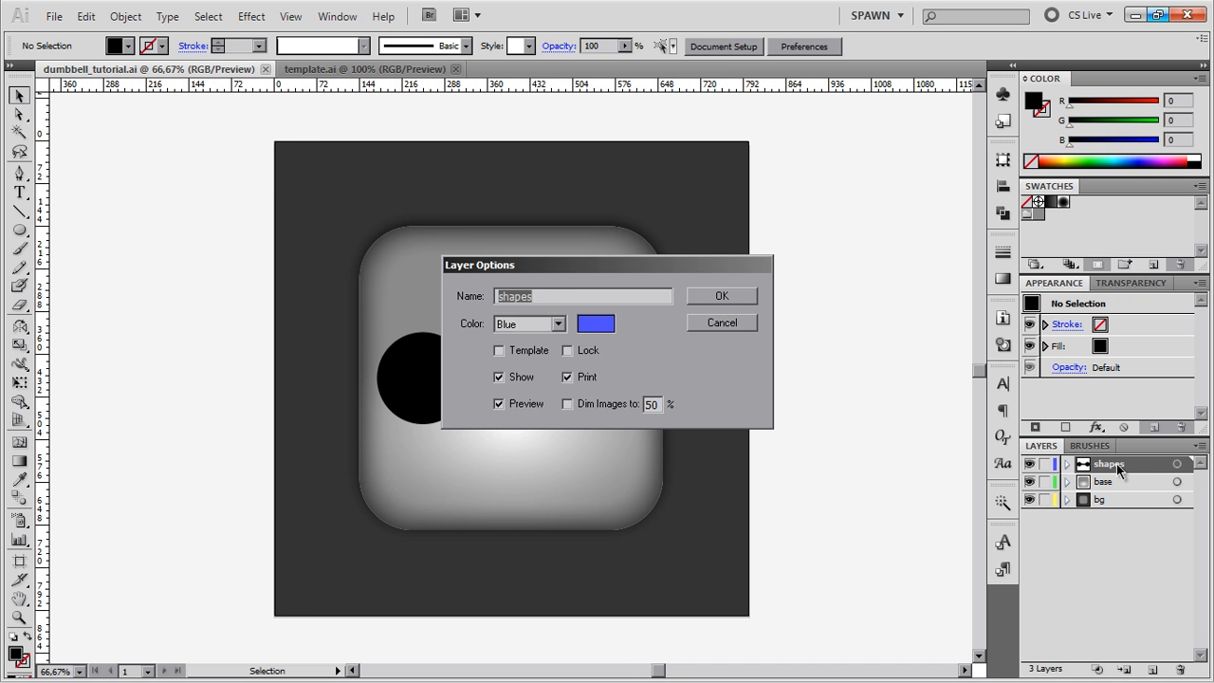
type("dumbbell")
key("Return")
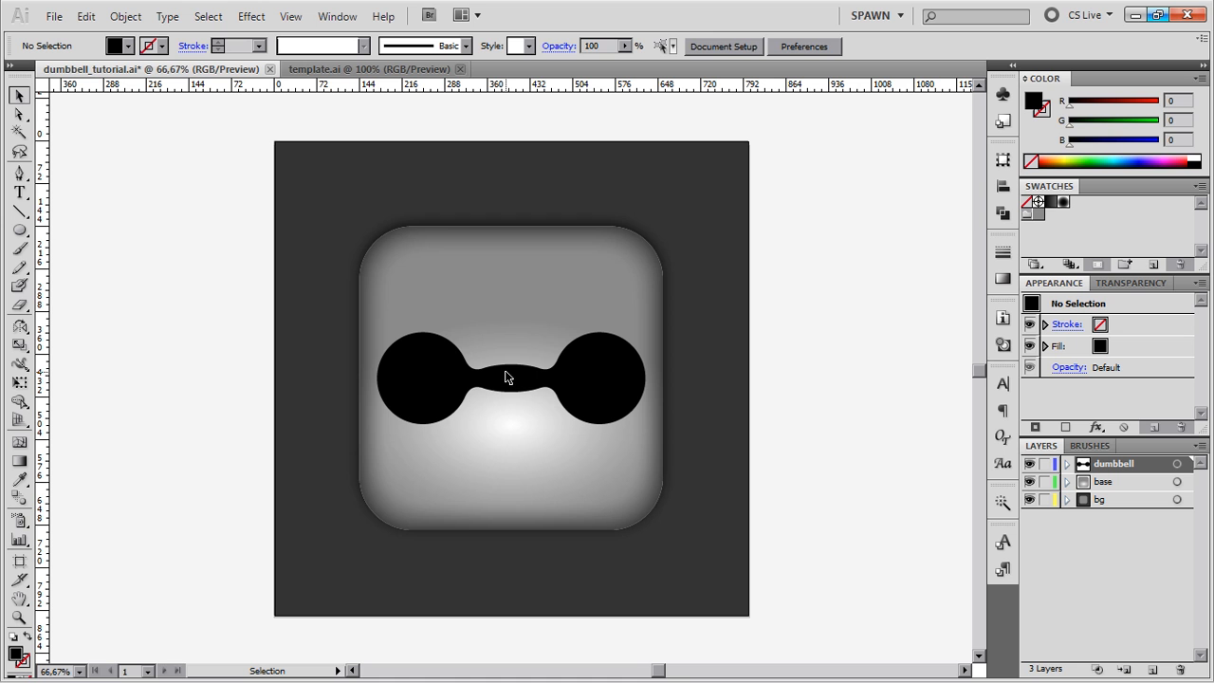
Draw a smaller circle inside the dumbbell's right-hand weight and fill it with dark green (R 0, G 54, B 0).
left_click(19, 229)
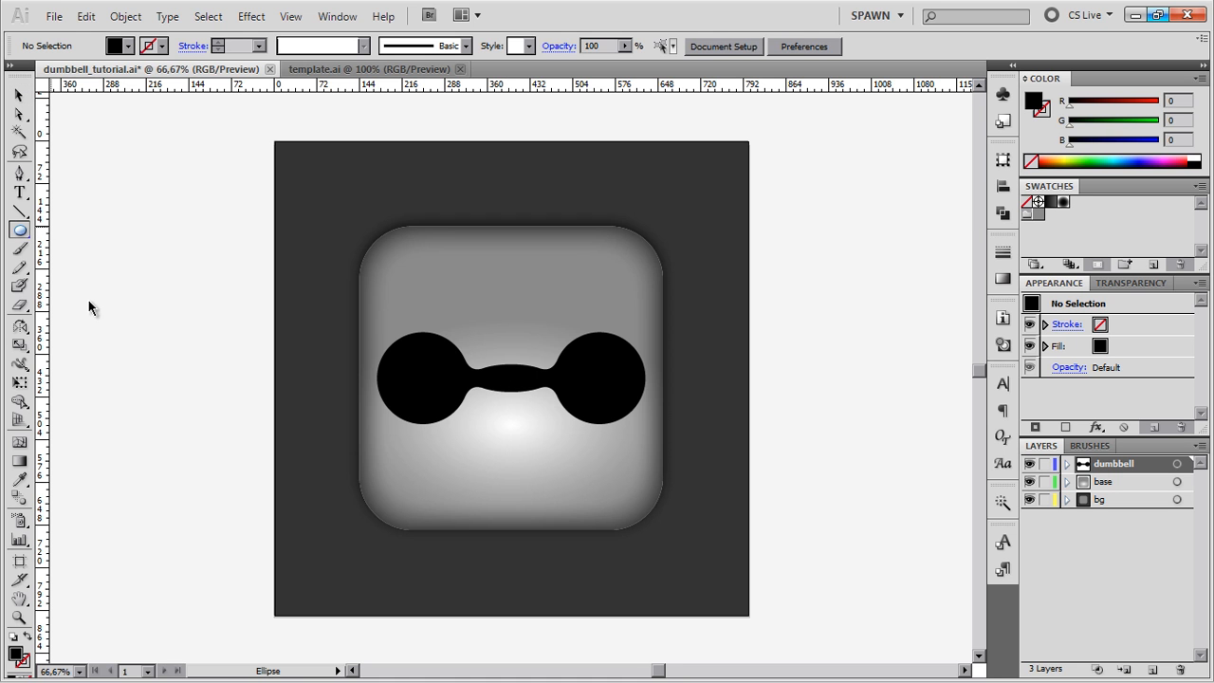
scroll(614, 355, "up", 1)
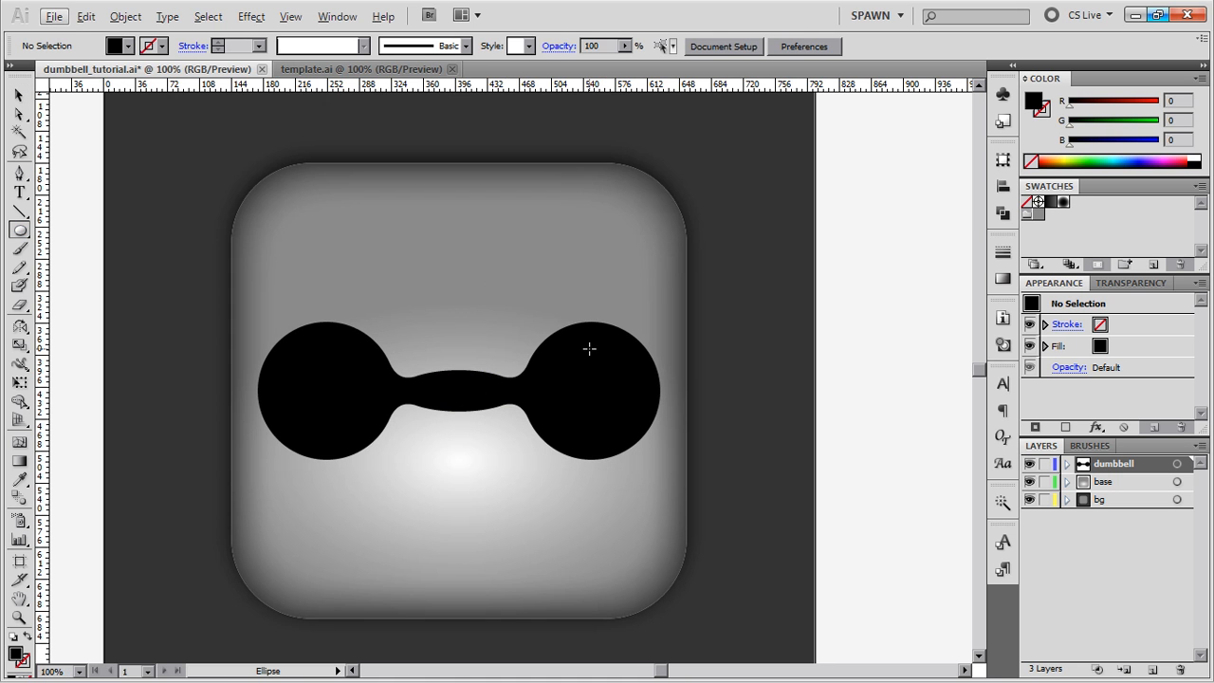
left_click_drag(589, 355, 593, 431)
key("v")
key("s")
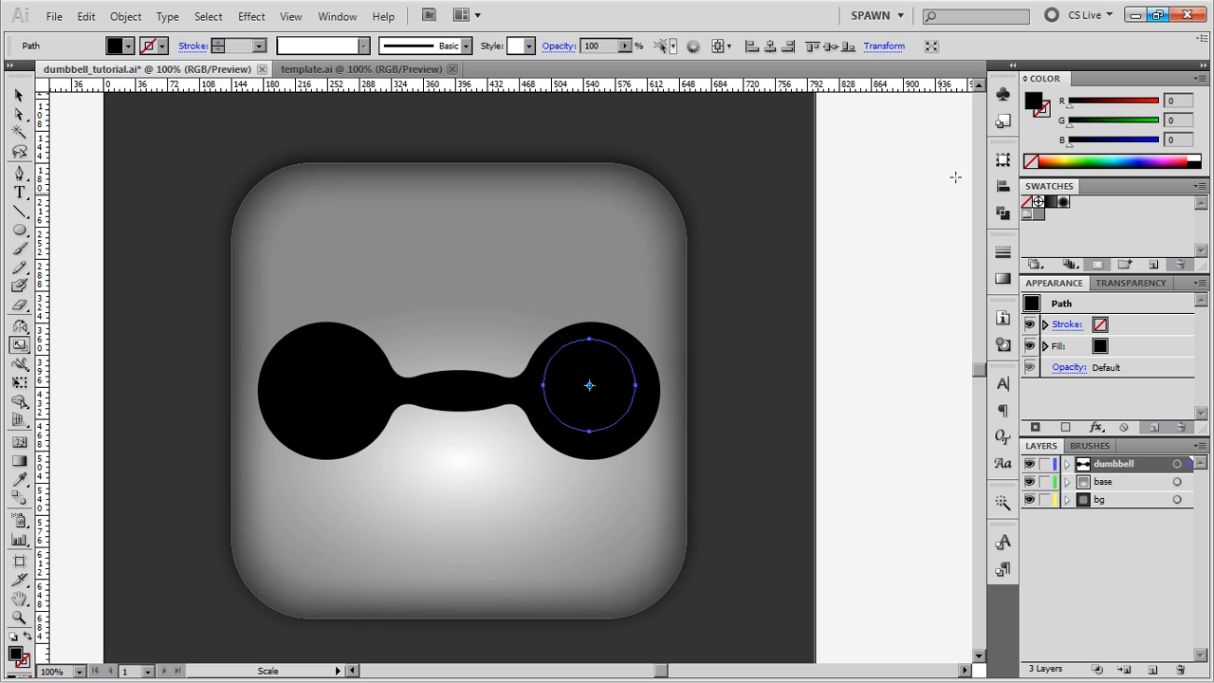
left_click(1089, 121)
key("v")
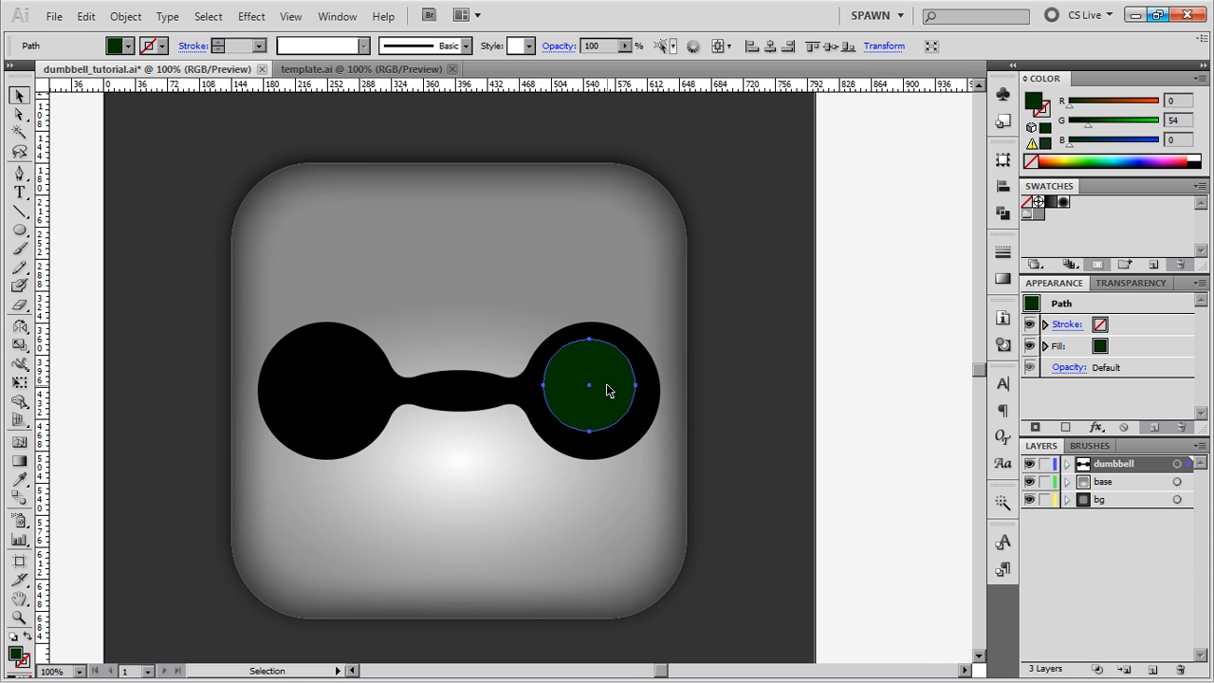
Scale the green circle up slightly from its top anchor and move it closer to the weight's upper edge.
left_click_drag(585, 316, 593, 316)
key("s")
left_click(593, 313)
left_click_drag(682, 456, 693, 469)
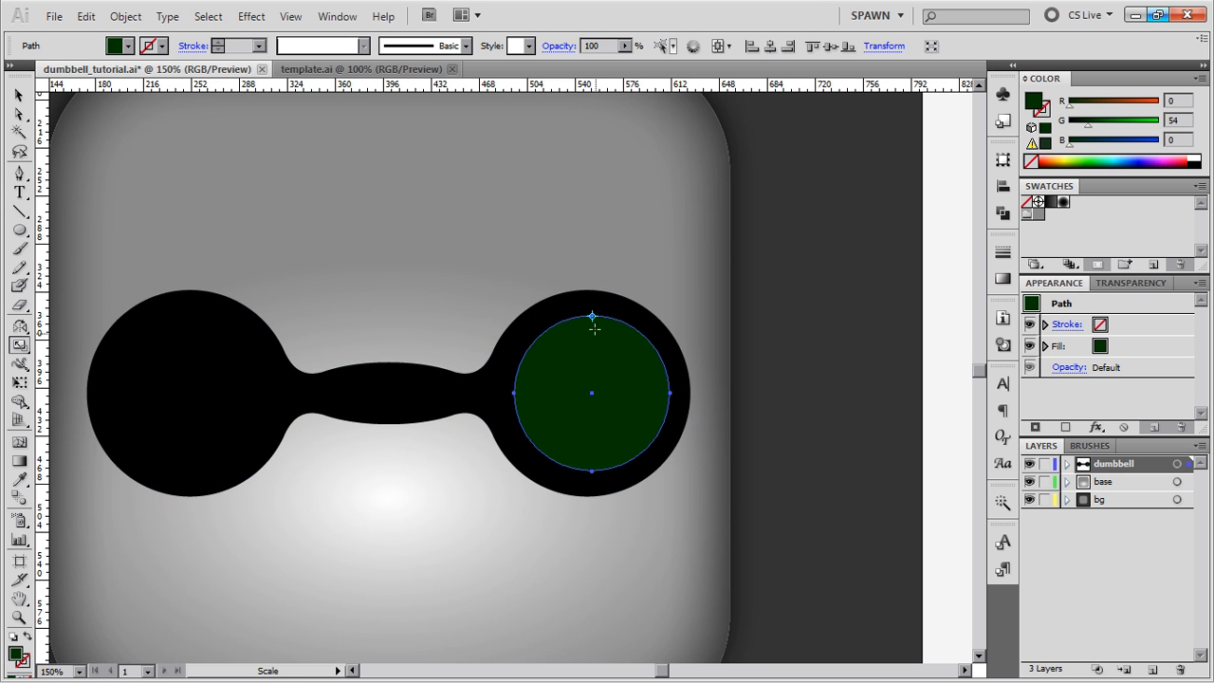
key("v")
left_click_drag(593, 320, 594, 312)
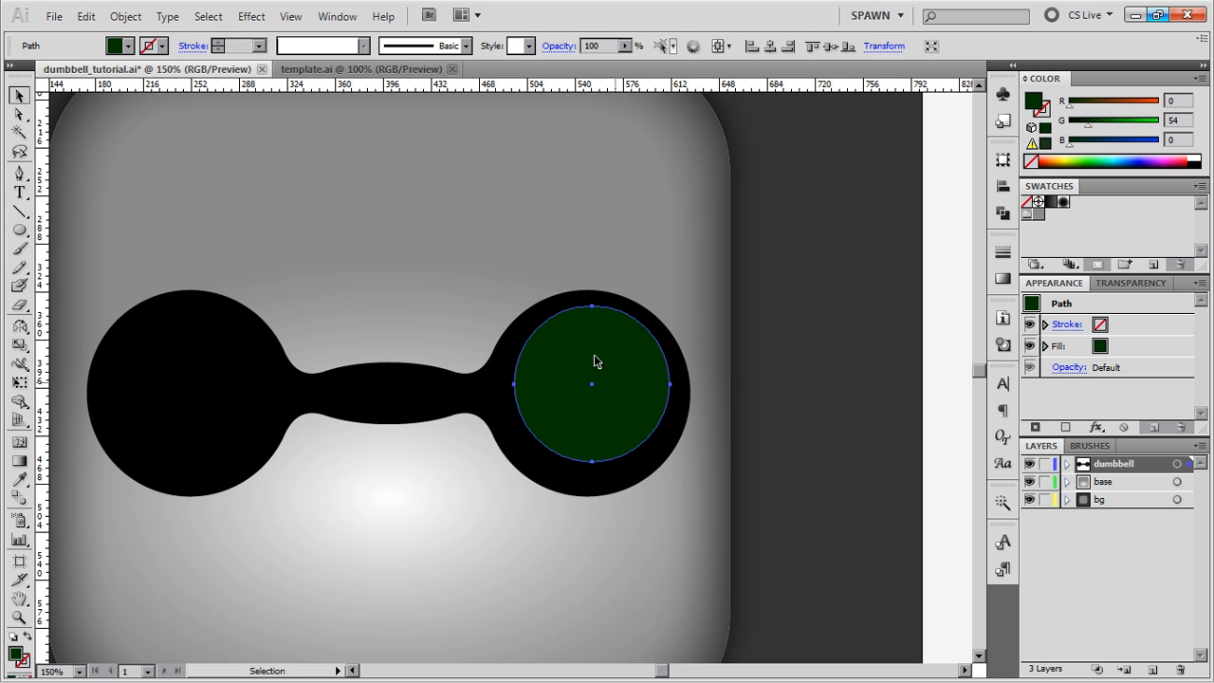
Nudge the green circle slightly left and up, and enlarge it a little more from its top anchor.
key("Left")
key("Left")
key("Up")
key("Up")
key("Up")
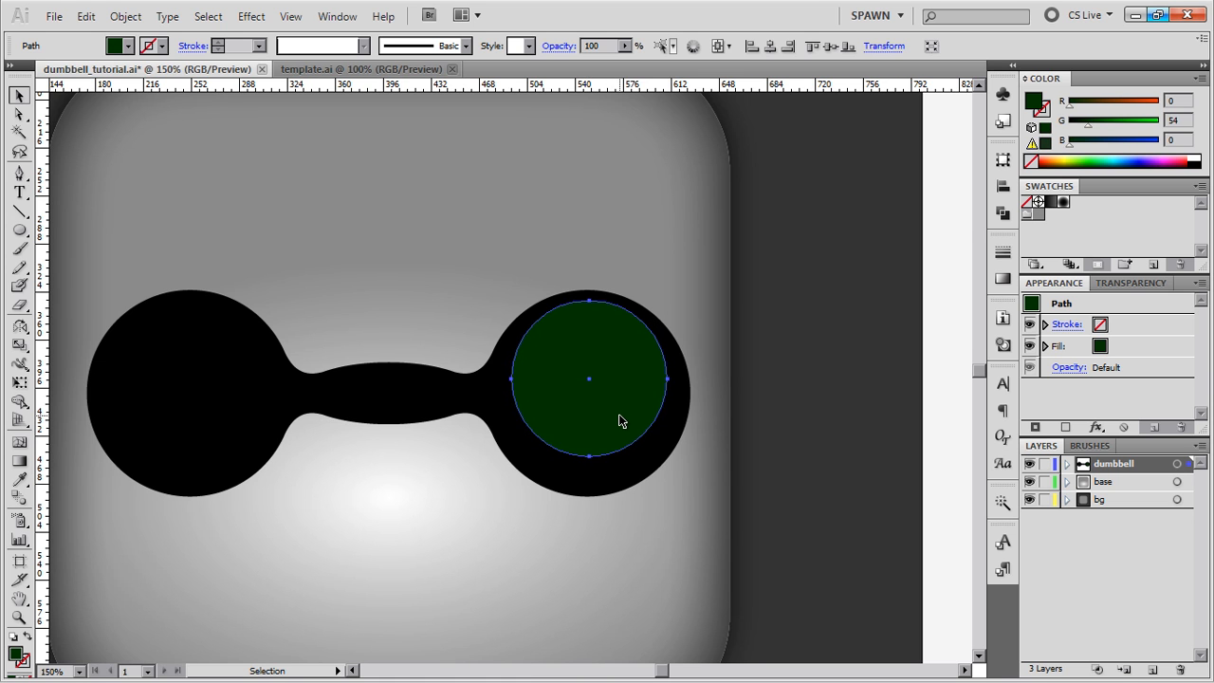
key("s")
left_click(589, 301)
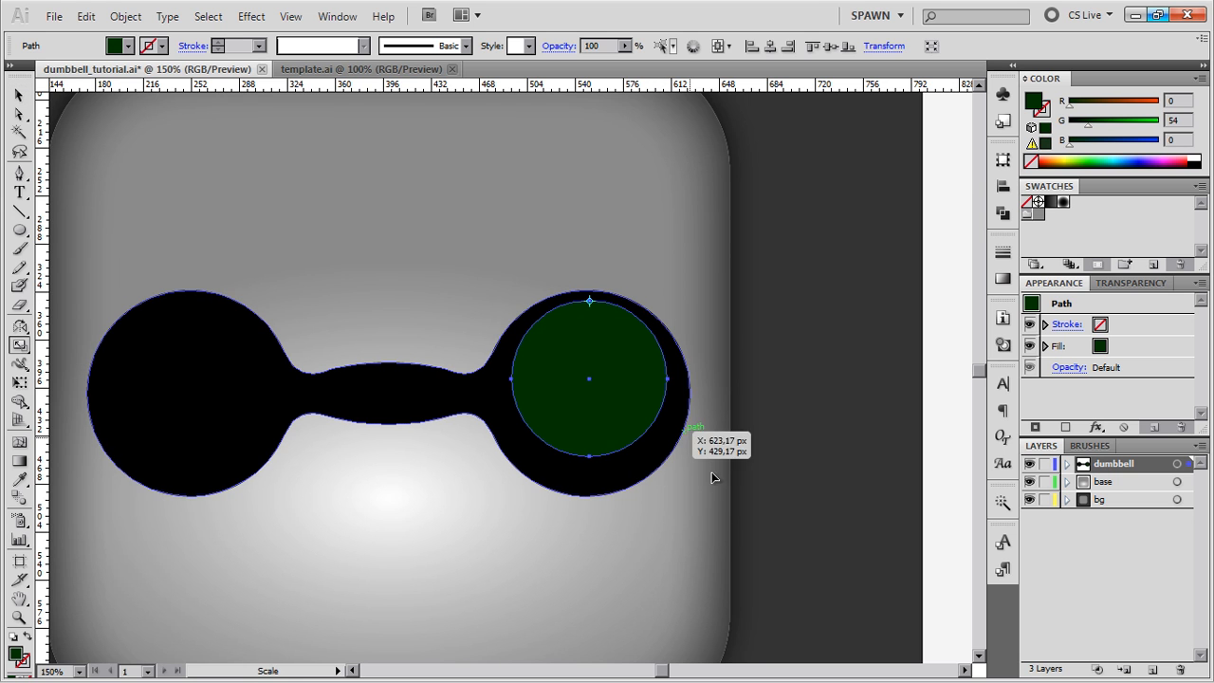
left_click_drag(722, 481, 728, 490)
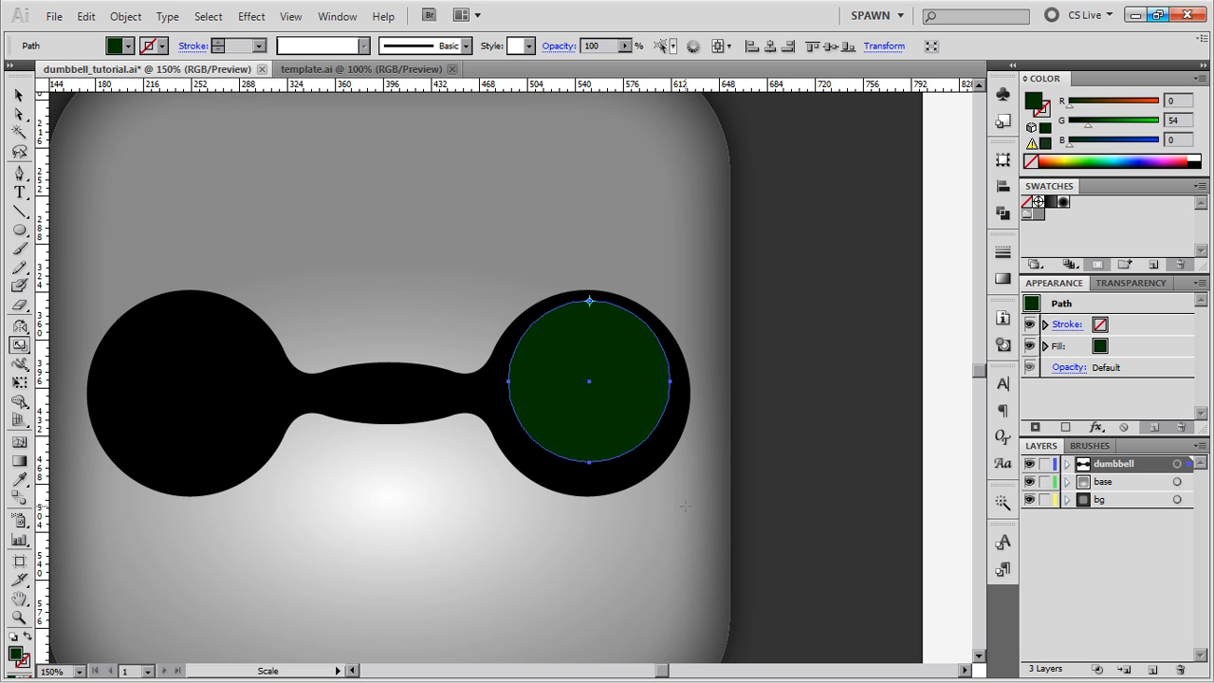
key("v")
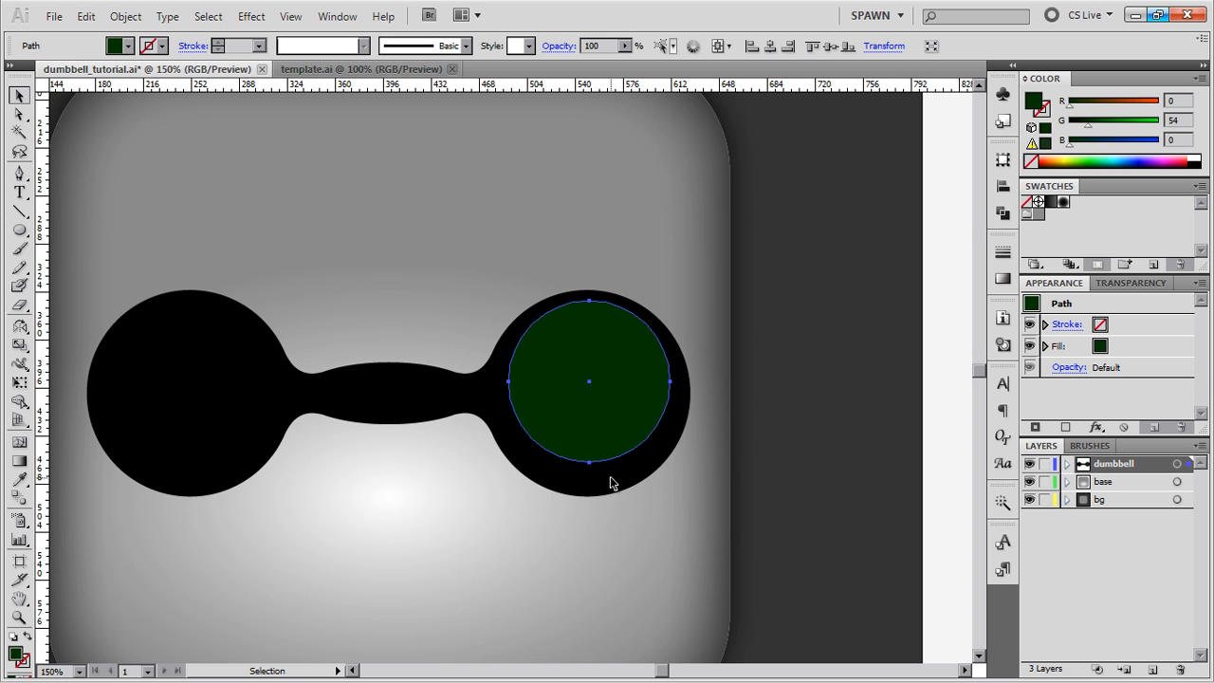
Pull the green circle's bottom anchor point up to about its centre to form a curved highlight shape.
key("ctrl+shift+a")
key("a")
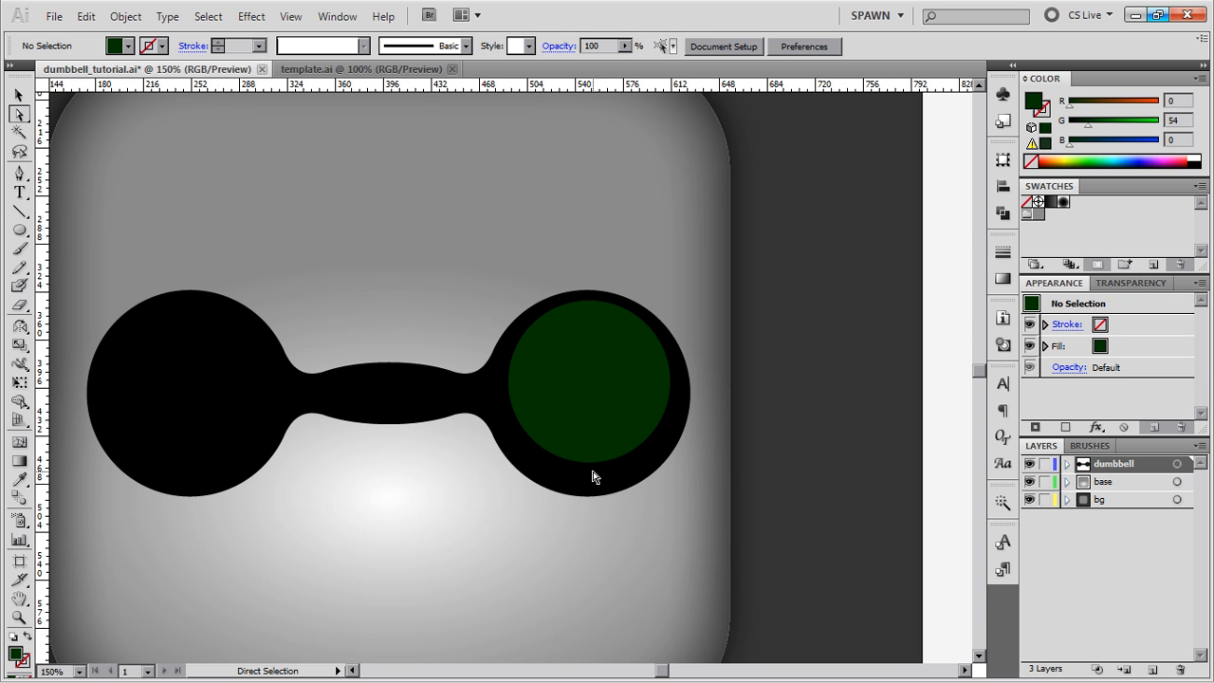
left_click_drag(599, 472, 590, 375)
key("v")
left_click(731, 312)
Fill the curved shape with the highlight gradient swatch, widen the gradient to the weight's radius, and move its centre down to the weight's centre.
left_click(666, 382)
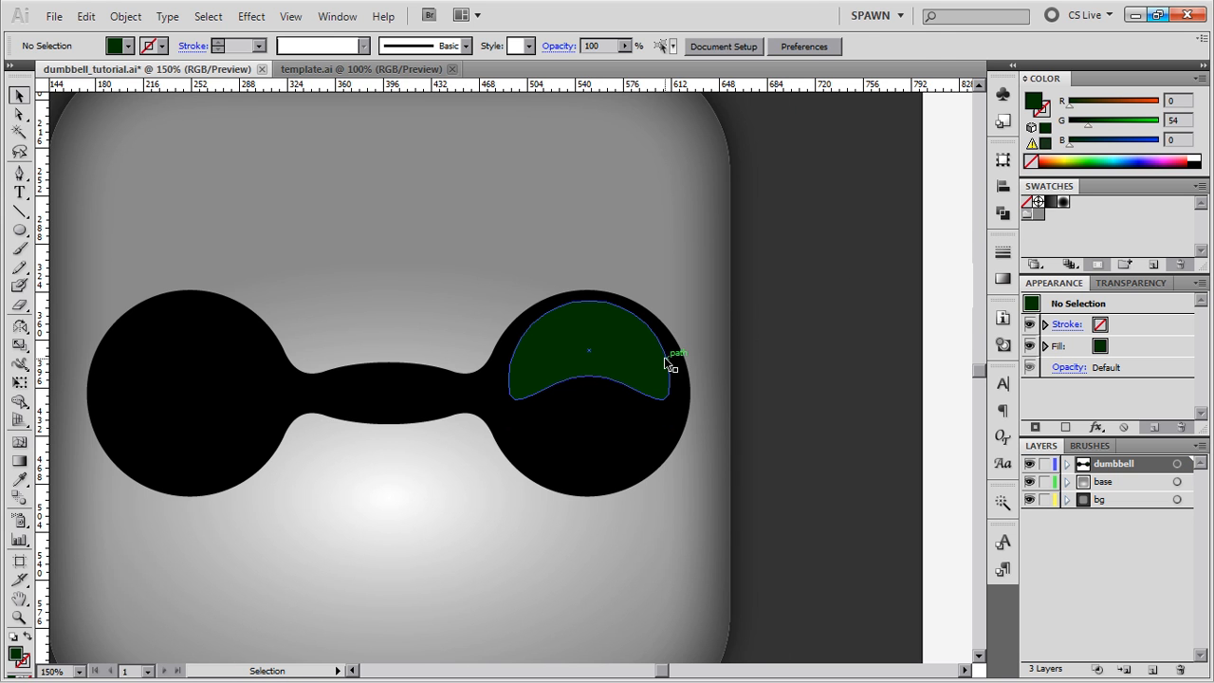
left_click(1062, 202)
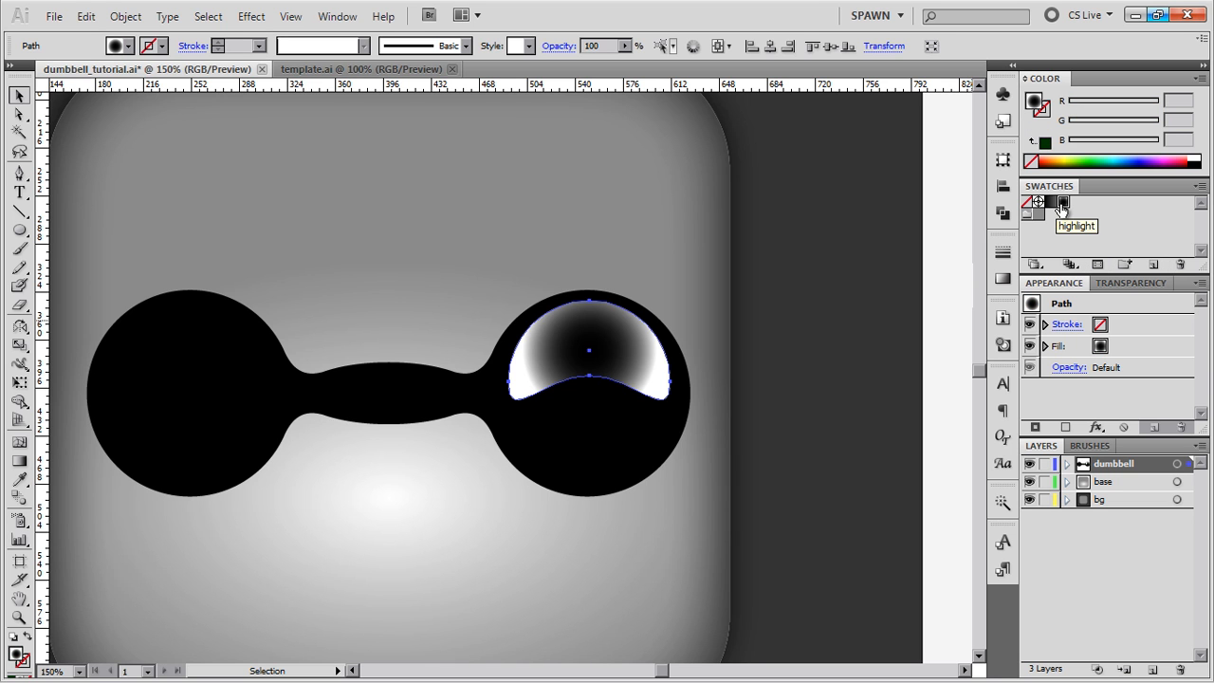
key("g")
left_click_drag(656, 350, 693, 352)
left_click_drag(589, 353, 588, 396)
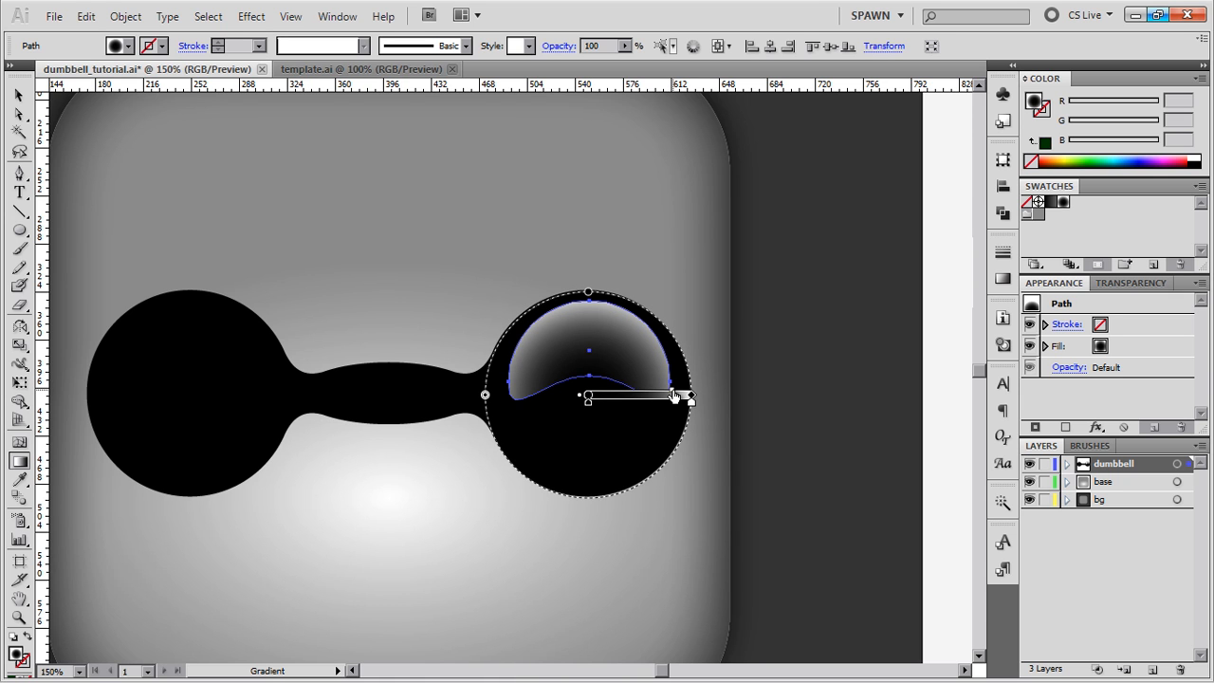
left_click_drag(588, 397, 589, 400)
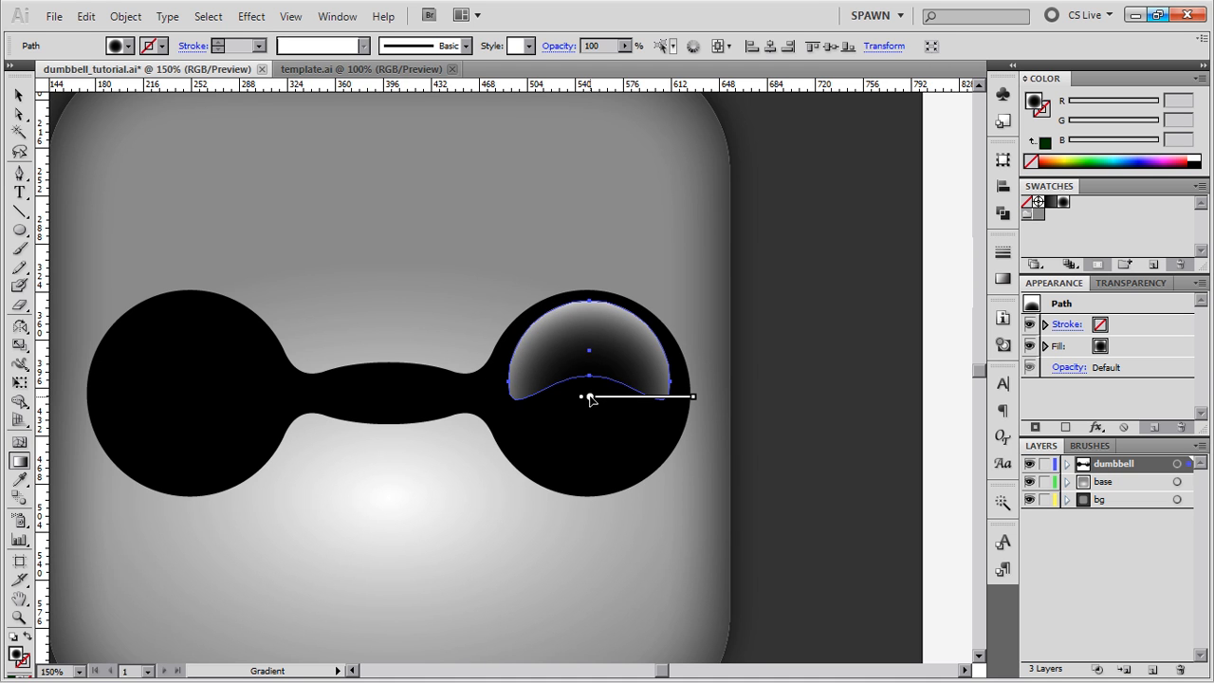
key("v")
left_click(842, 367)
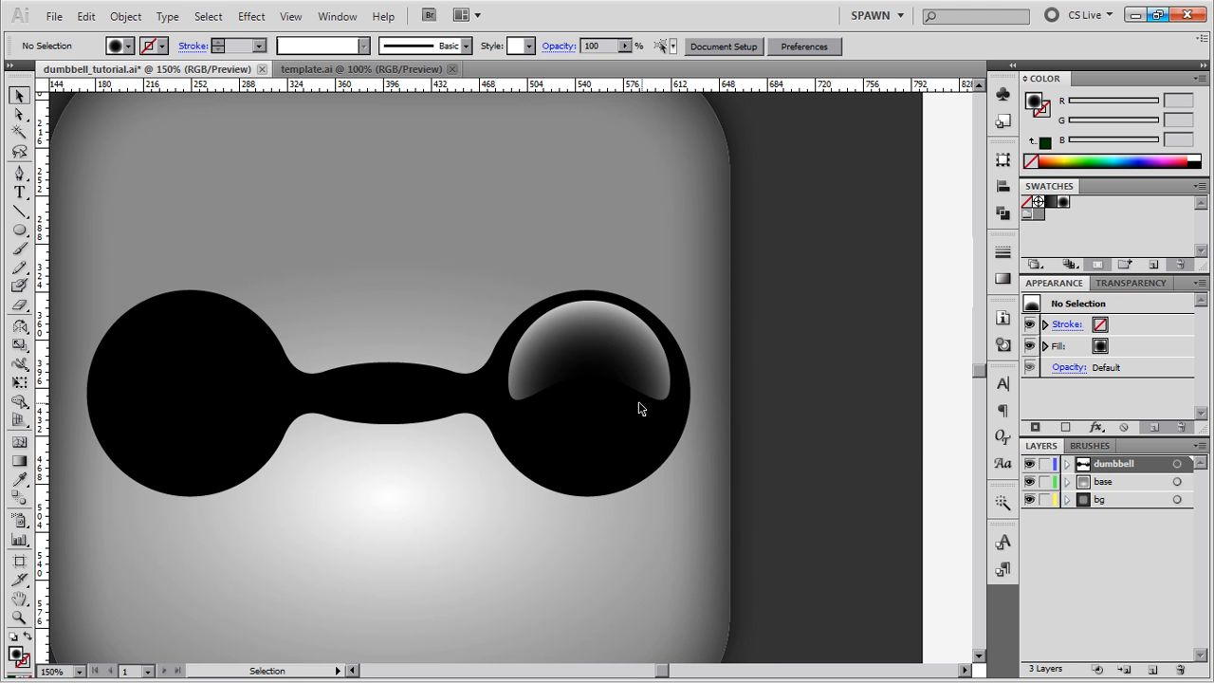
Scale the right weight's highlight shape down slightly in height from its top anchor and nudge its lower middle anchor point up.
scroll(578, 399, "up", 1)
left_click(592, 379)
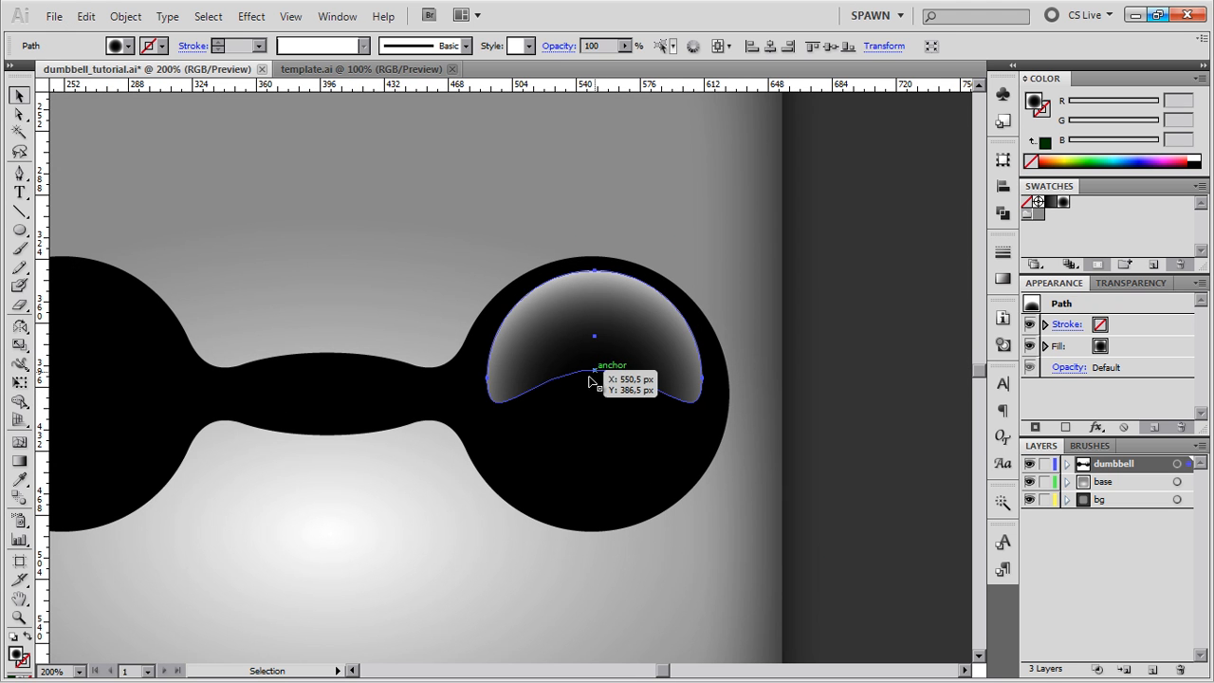
key("s")
left_click_drag(709, 403, 730, 389)
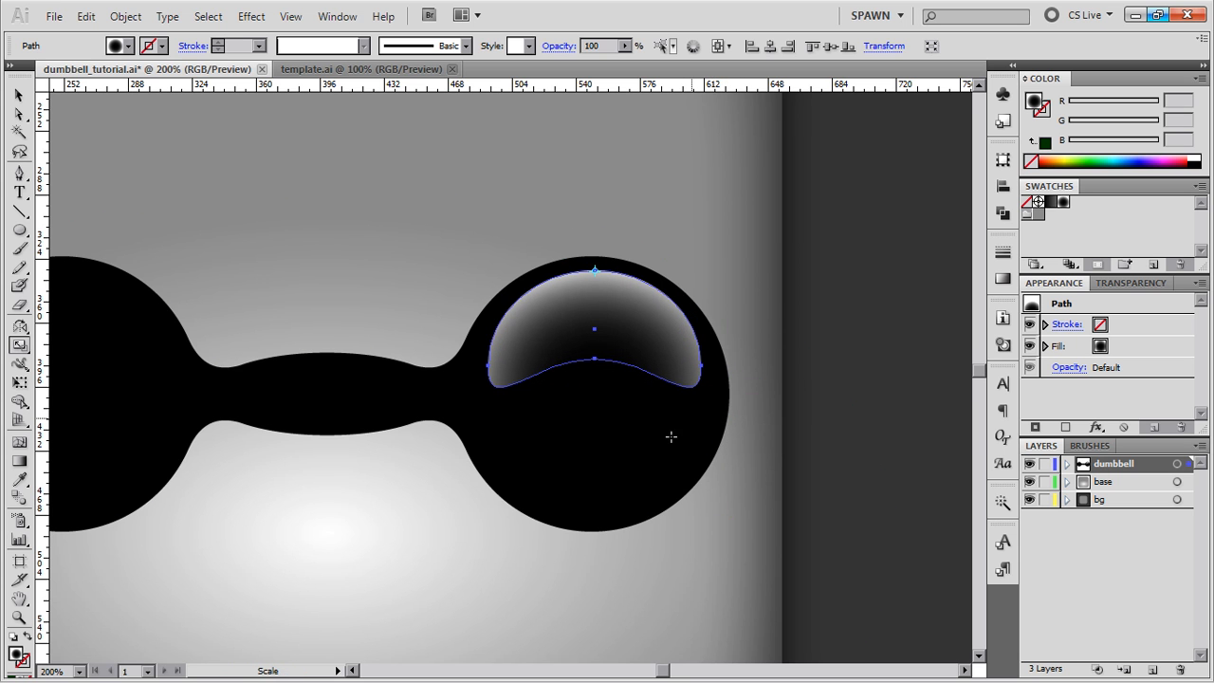
key("v")
key("a")
left_click_drag(593, 360, 594, 358)
key("v")
key("ctrl+shift+a")
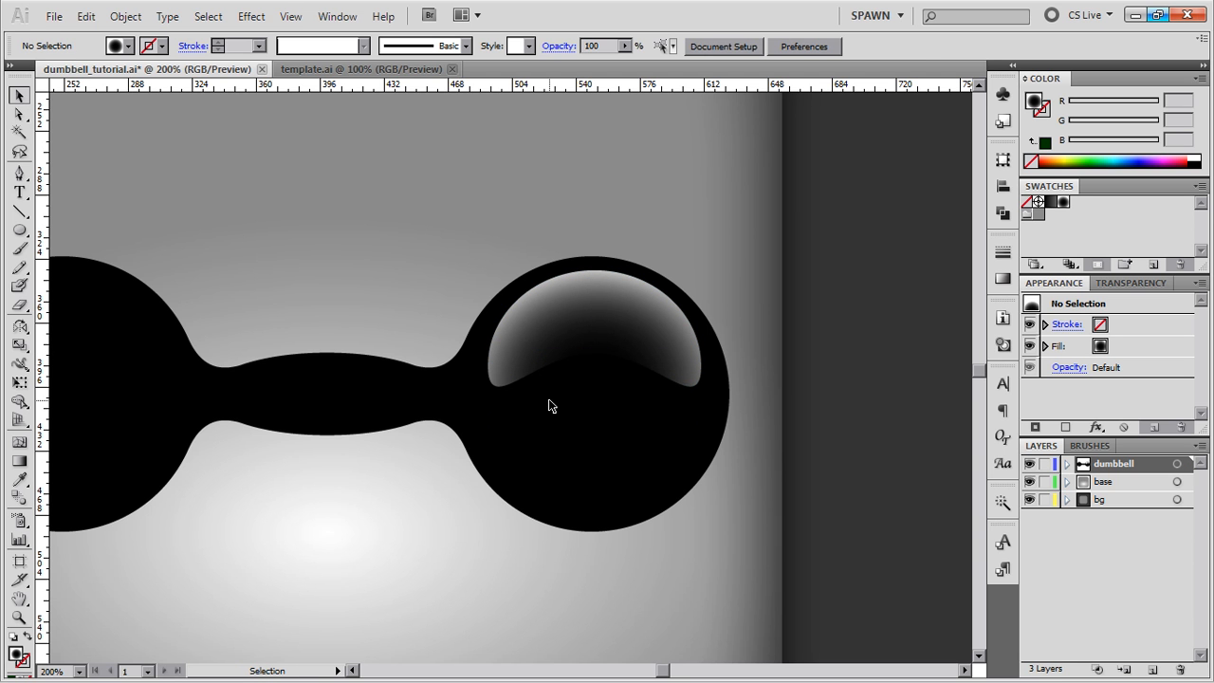
Flatten the right weight's highlight a little more by scaling its height down from the top anchor.
key("ctrl+1")
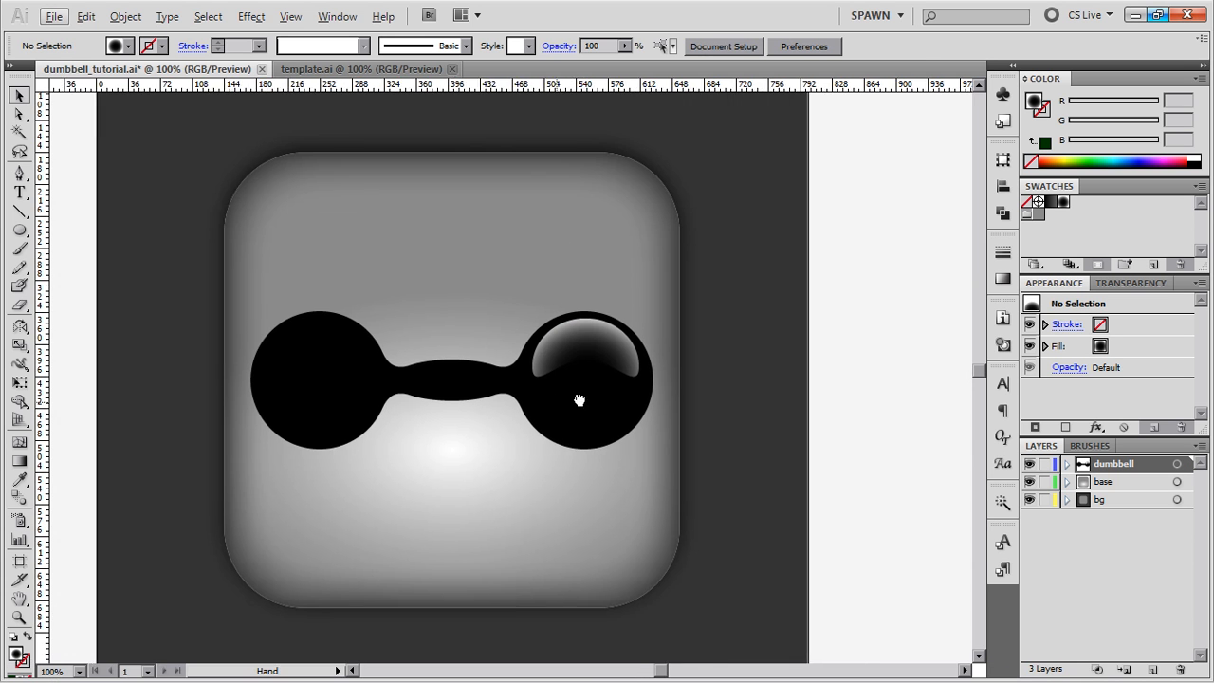
left_click_drag(580, 400, 623, 396)
scroll(693, 380, "up", 1)
key("alt+v")
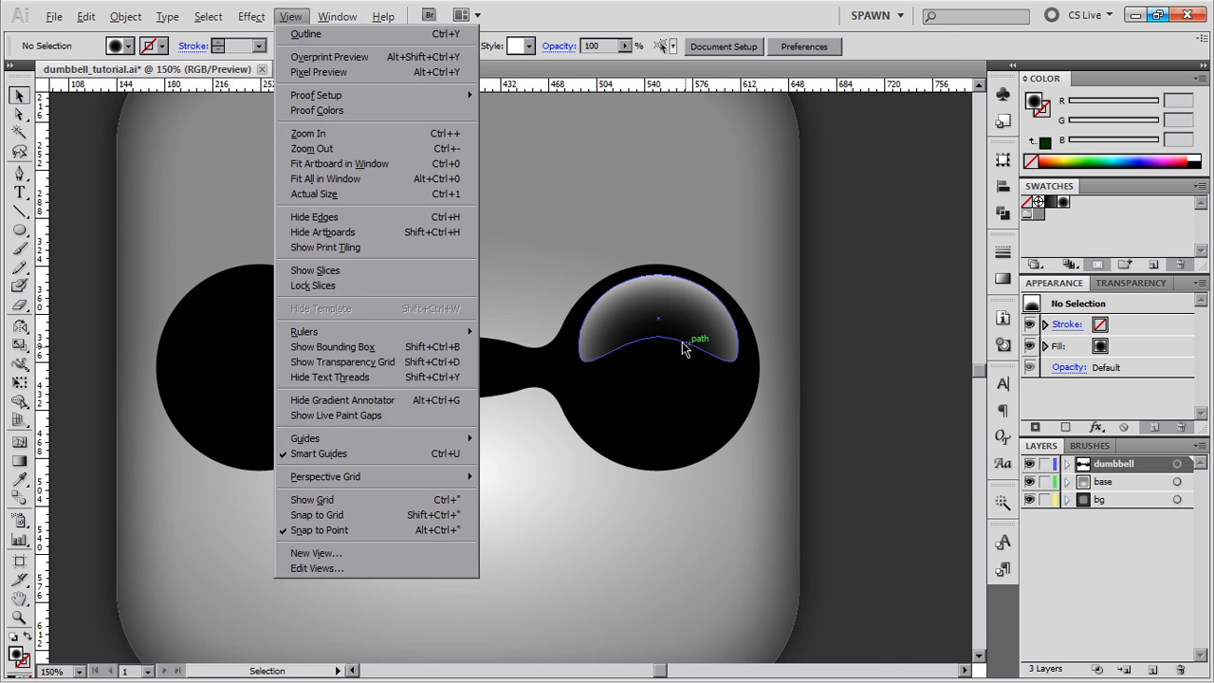
left_click(683, 349)
key("s")
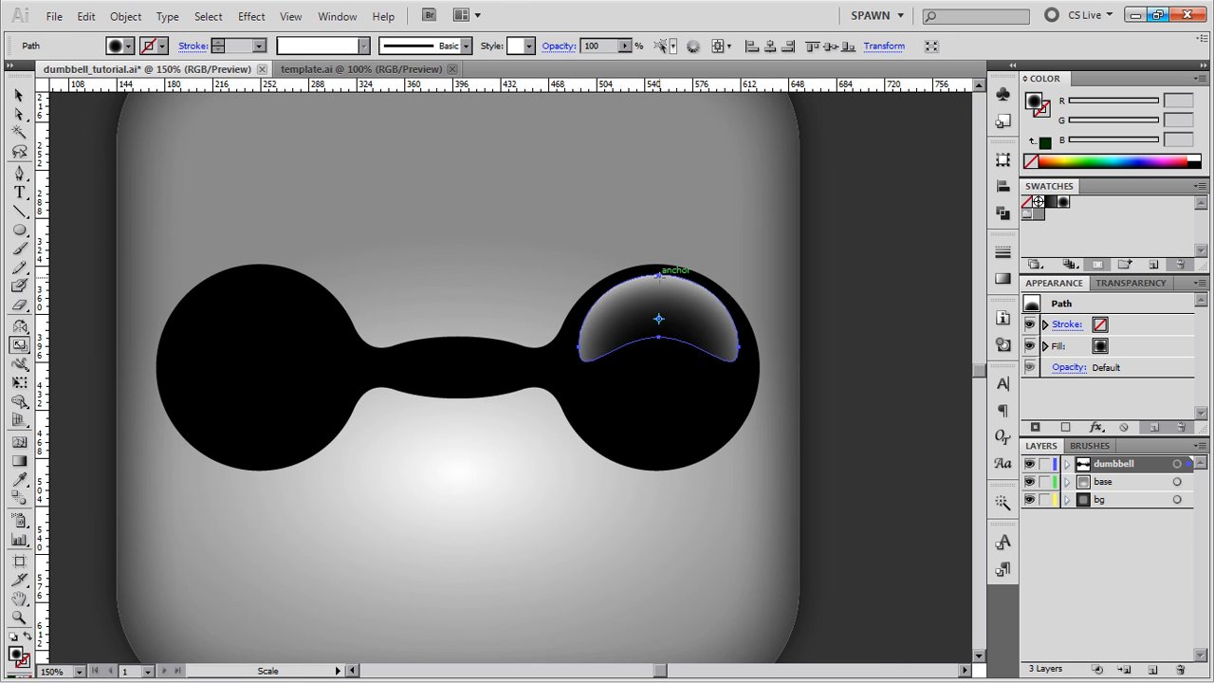
left_click_drag(707, 317, 764, 372)
key("v")
left_click(456, 474)
Move the right highlight's radial gradient centre slightly down, widen the gradient, and lower its upper extent to the shape's top edge.
left_click(712, 346)
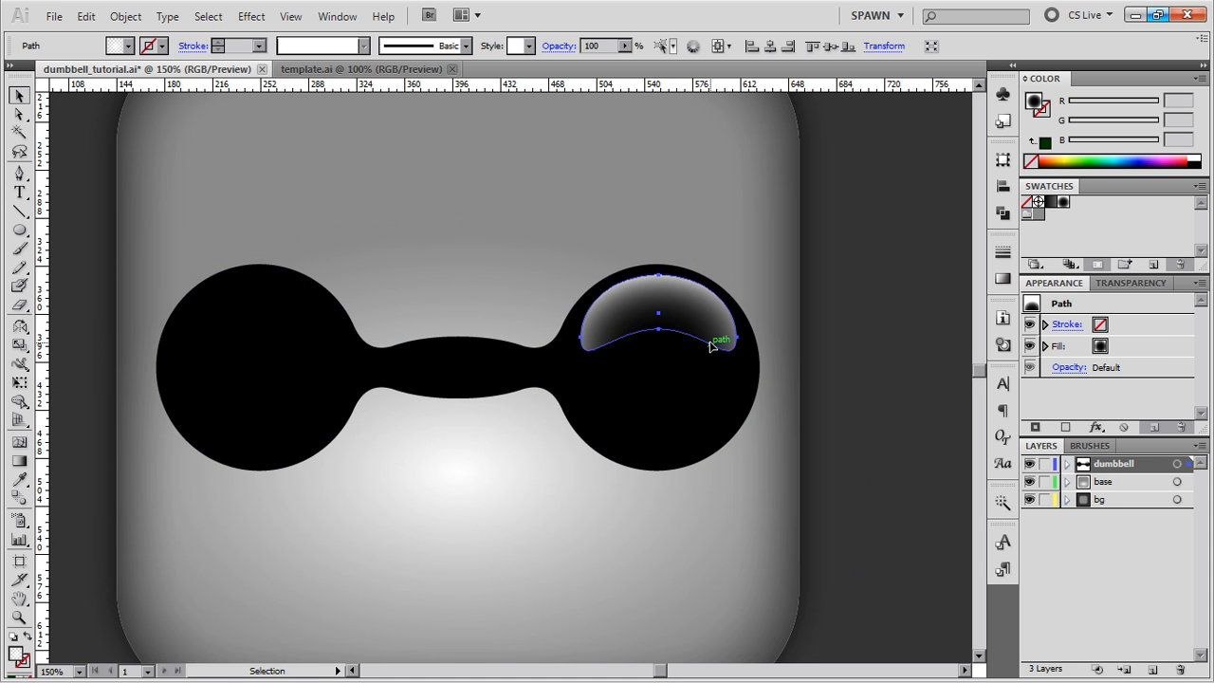
key("g")
left_click_drag(658, 347, 661, 356)
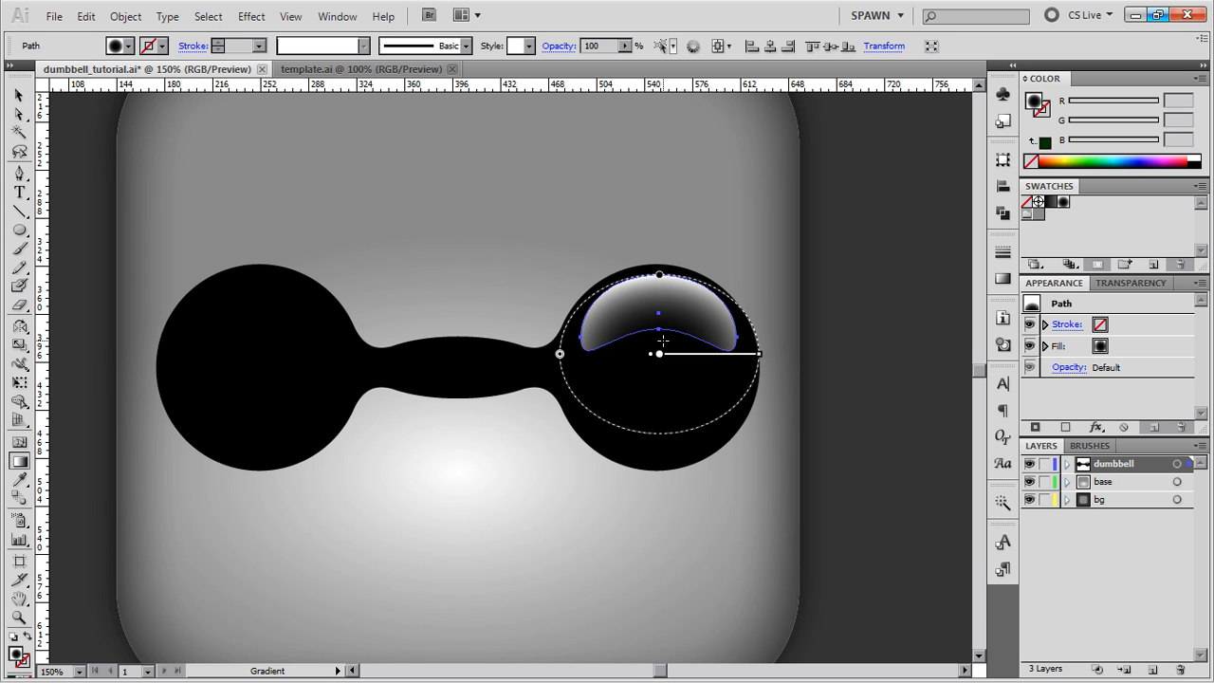
left_click_drag(760, 354, 766, 354)
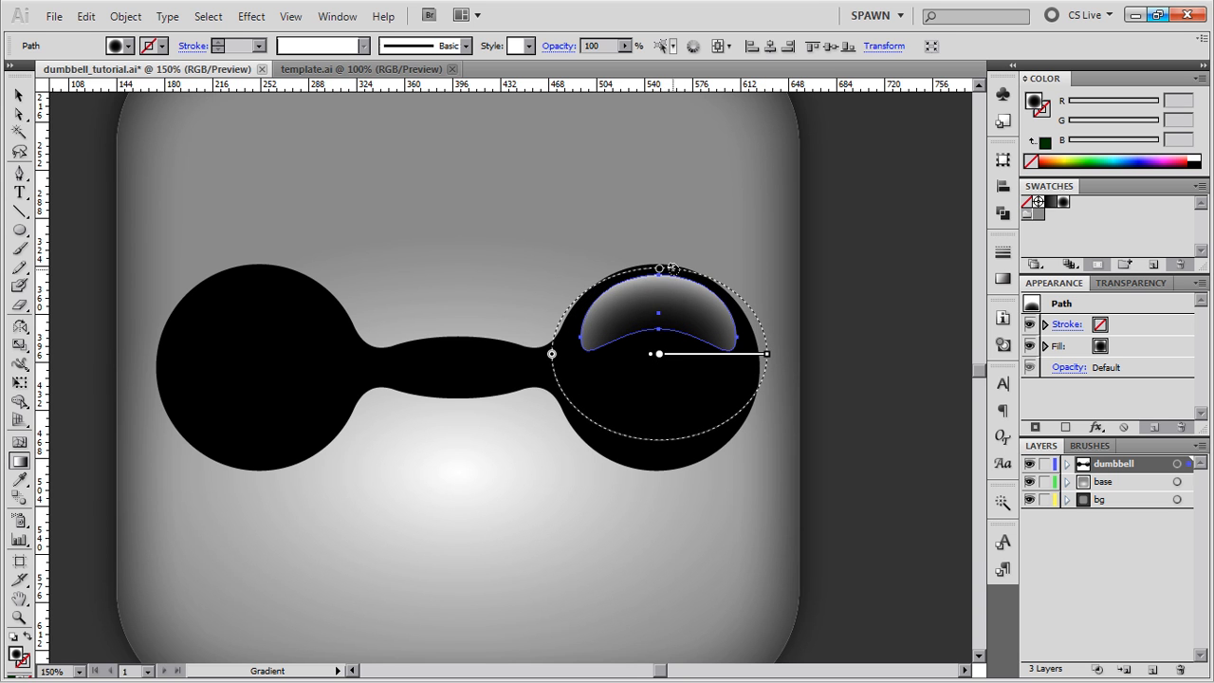
left_click_drag(660, 269, 661, 276)
key("v")
key("ctrl+shift+a")
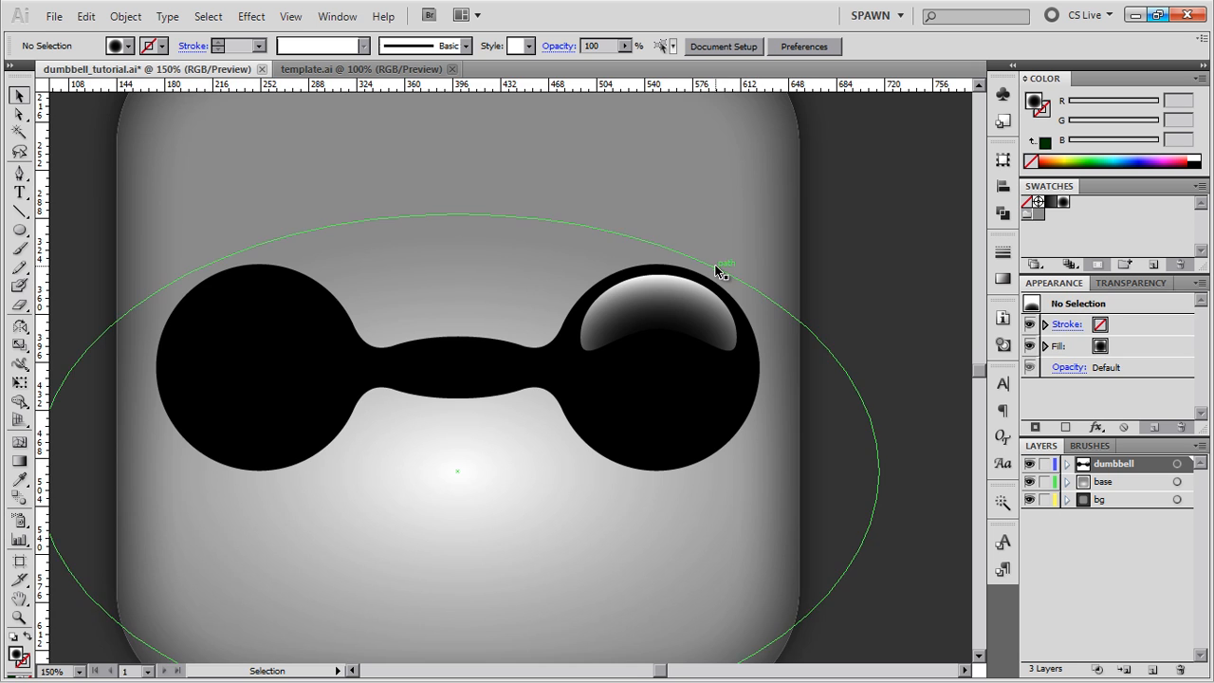
Reflect a copy of the right weight's highlight across the dumbbell's vertical centre axis onto the left weight.
key("ctrl+minus")
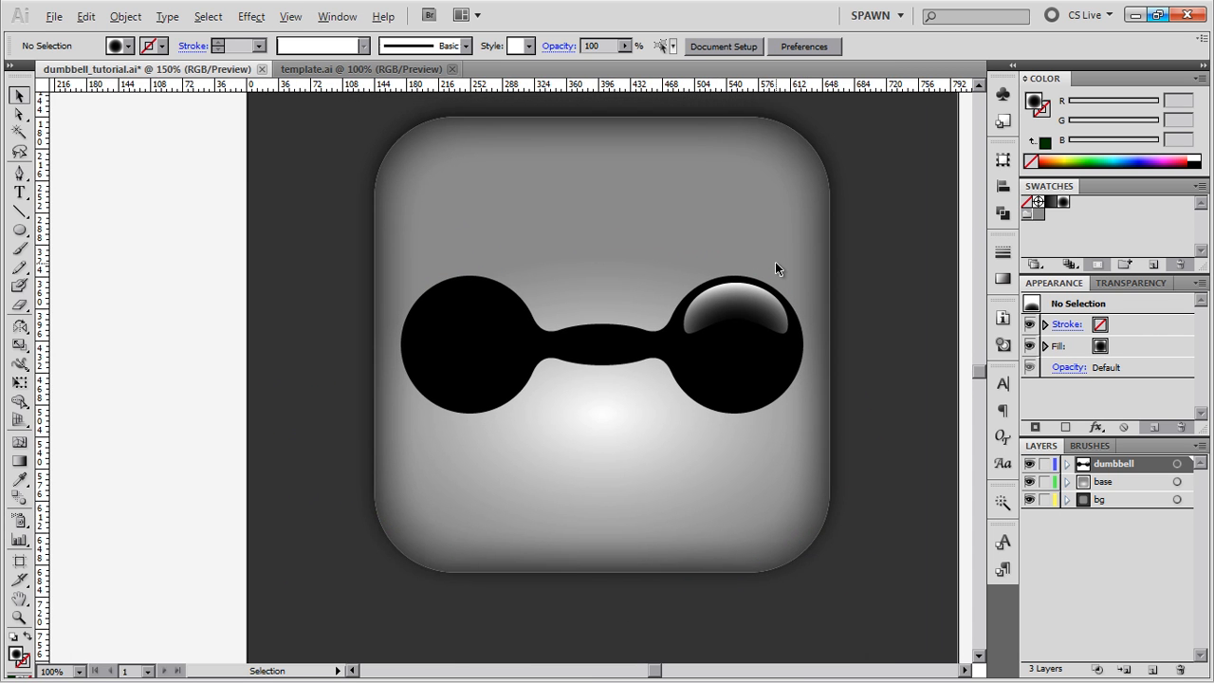
key("ctrl+plus")
left_click(770, 292)
key("o")
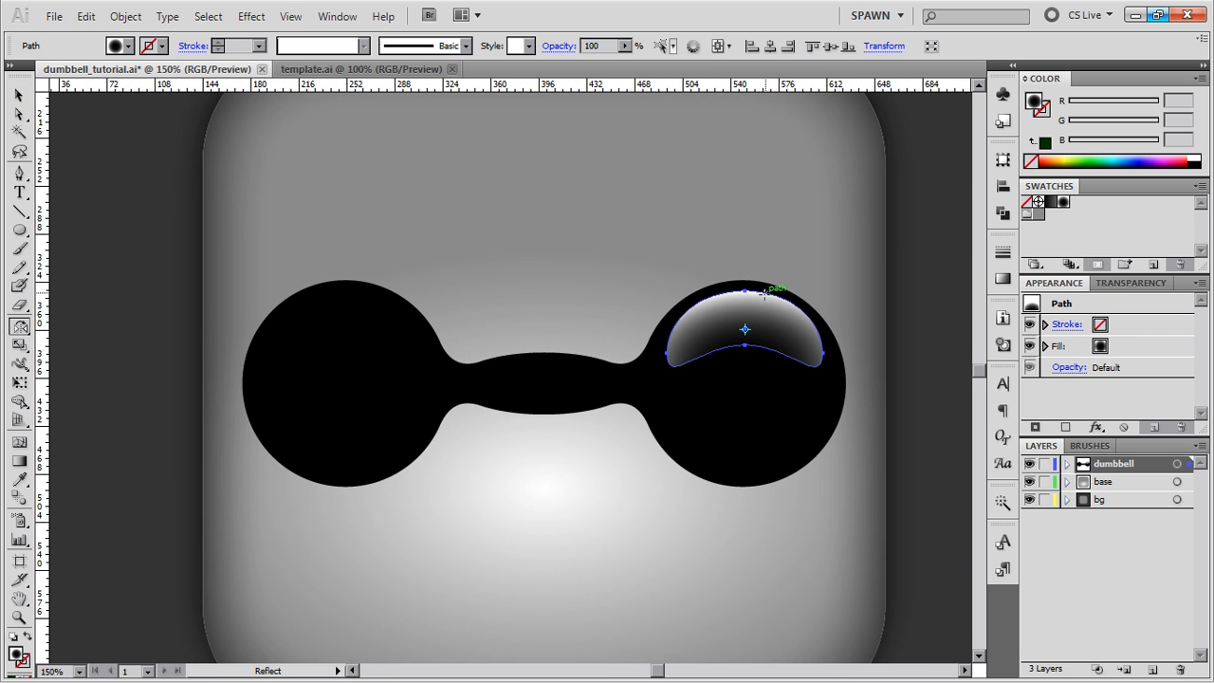
left_click(545, 353)
left_click_drag(545, 418, 556, 412)
key("v")
key("ctrl+shift+a")
key("ctrl+1")
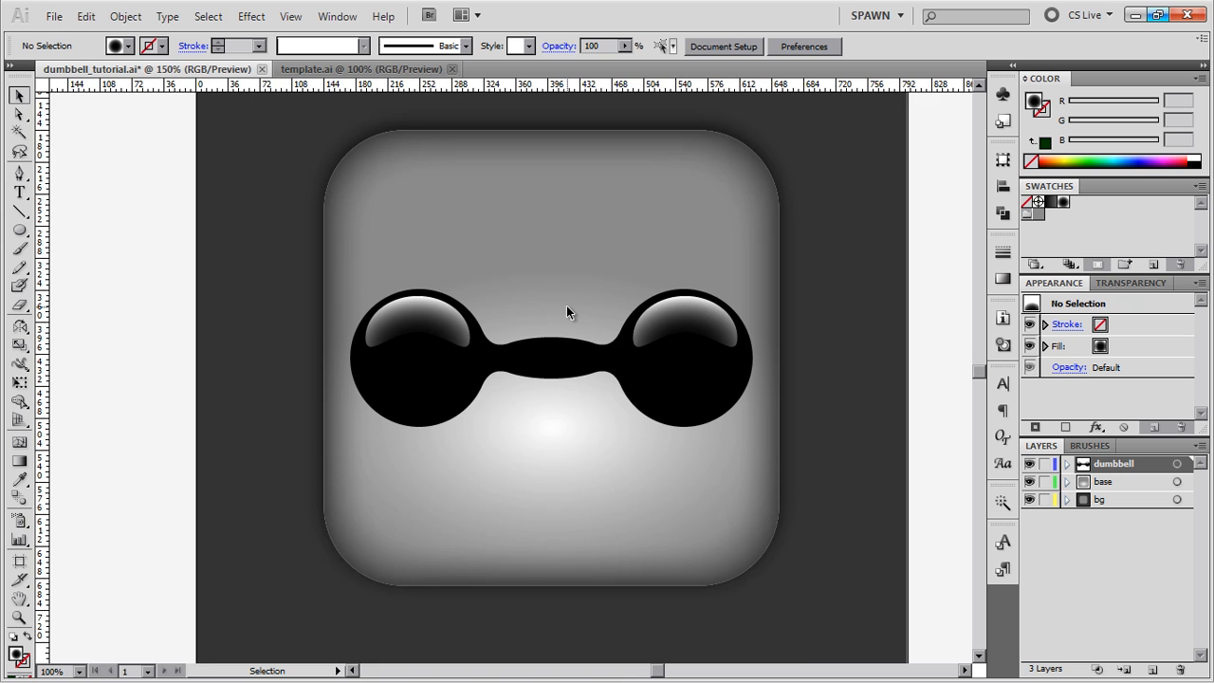
Draw an ellipse about 100 by 32 px from the handle's centre and nudge it up three increments.
scroll(566, 305, "up", 1)
key("l")
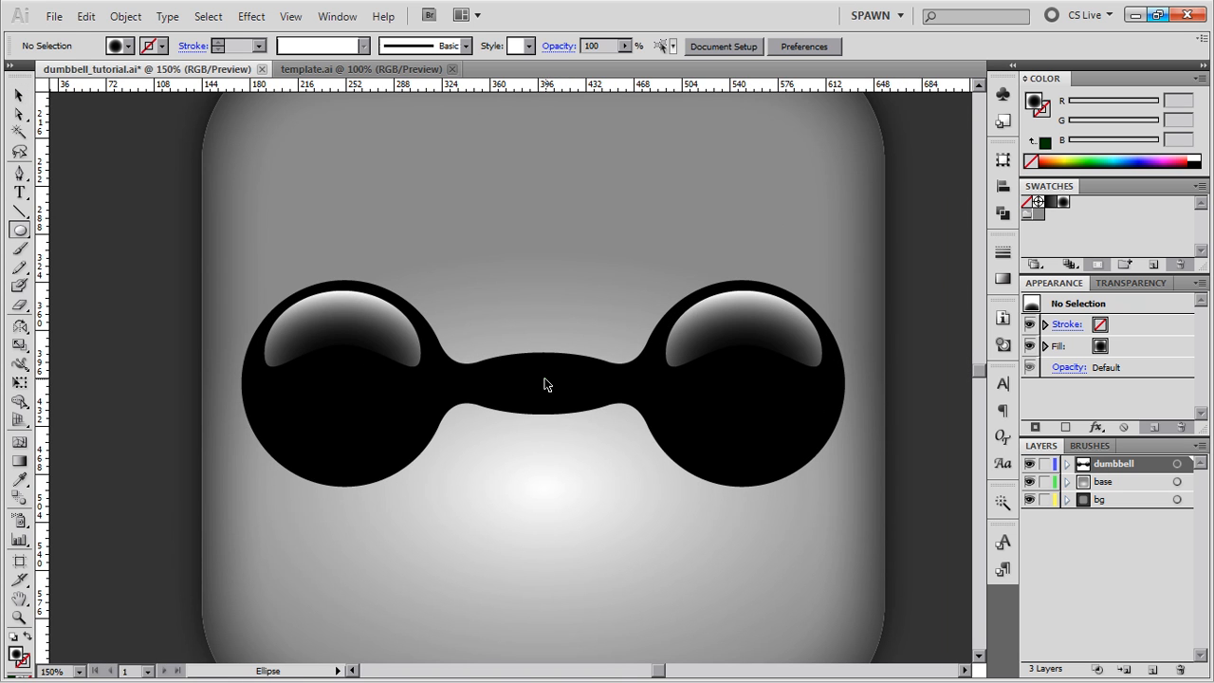
left_click_drag(544, 381, 609, 405)
key("v")
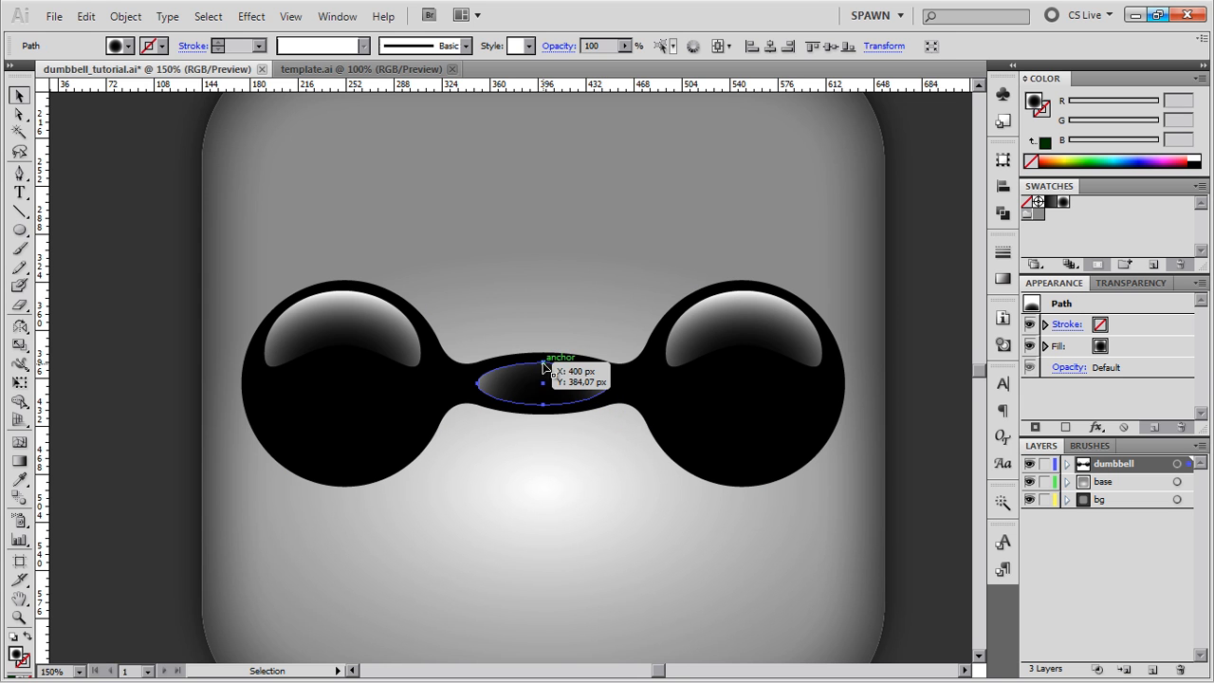
key("Up")
key("Up")
key("Up")
Flatten the handle ellipse's radial gradient to match its top edge and move the gradient's centre up inside the ellipse.
key("g")
scroll(542, 402, "up", 1)
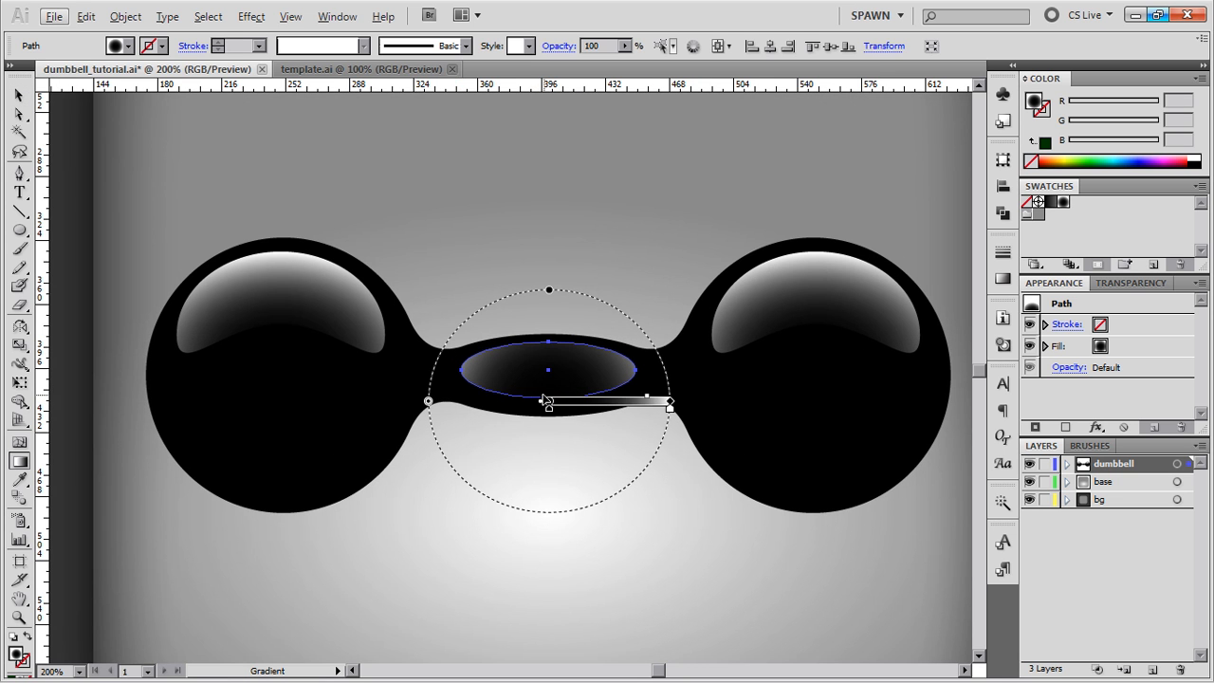
left_click_drag(548, 290, 548, 339)
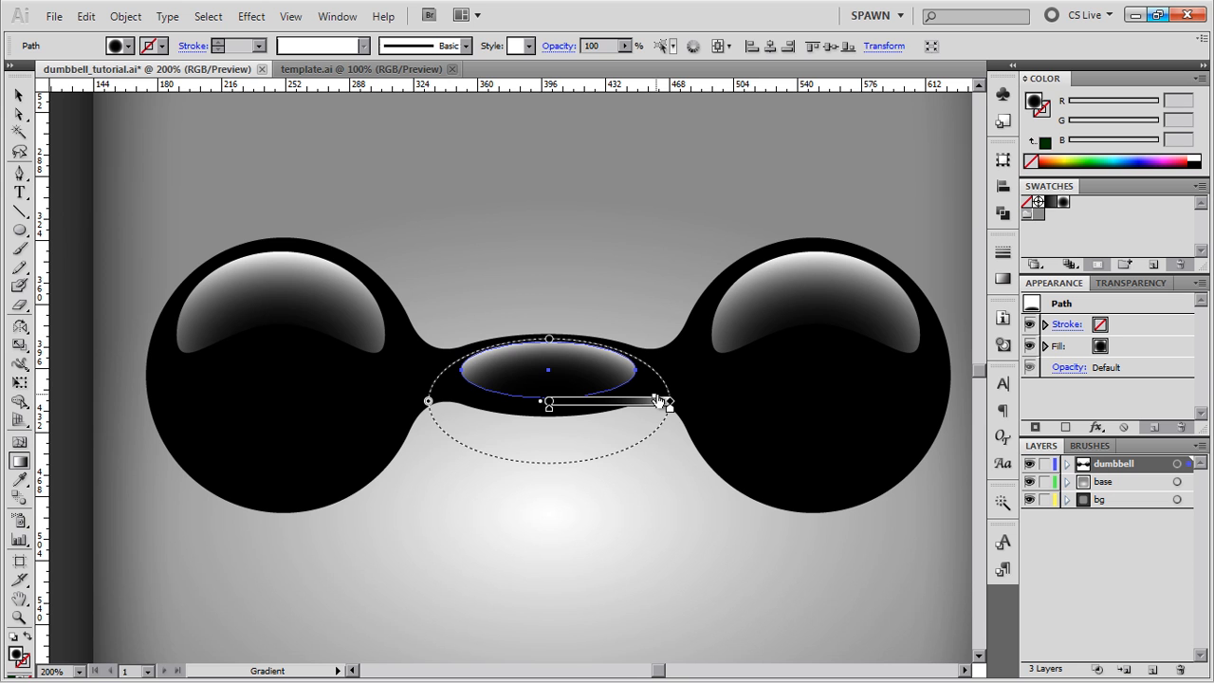
mouse_move(548, 404)
left_mouse_down()
mouse_move(547, 421)
mouse_move(549, 400)
left_mouse_up()
left_click_drag(551, 340, 552, 347)
left_click_drag(548, 401, 548, 389)
key("v")
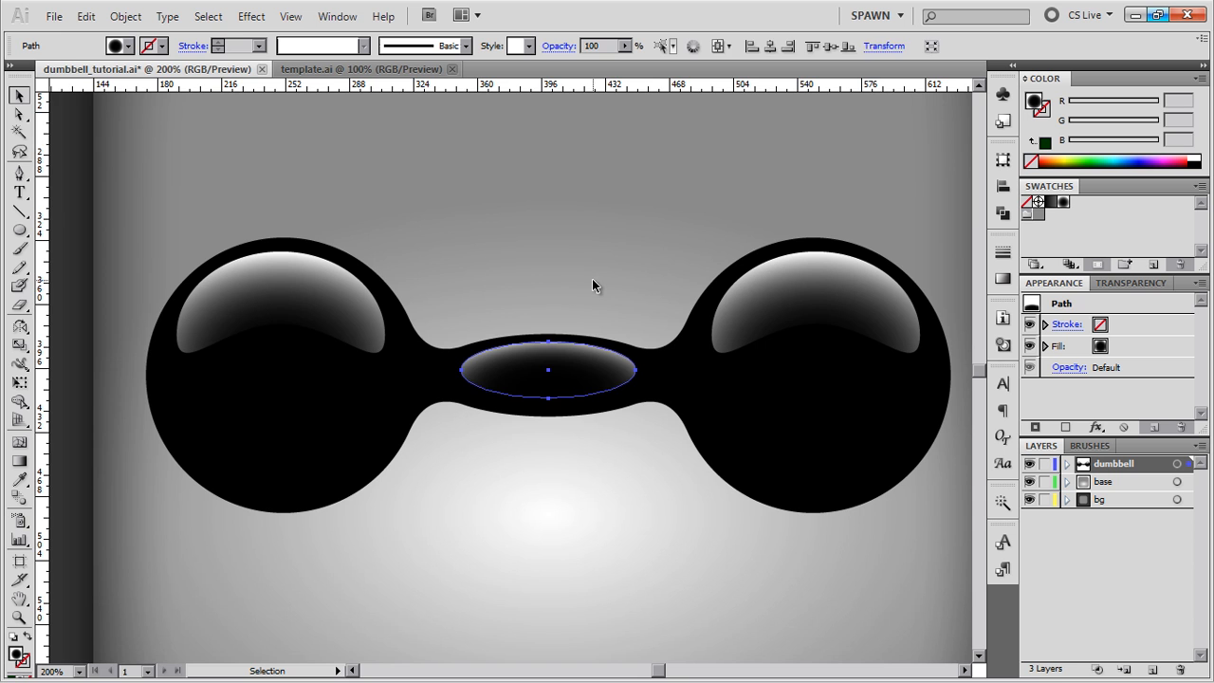
left_click(592, 278)
scroll(592, 278, "down", 1)
Widen the handle highlight's radial gradient past the ellipse and flatten it so its upper edge meets the ellipse's top.
left_click(615, 338)
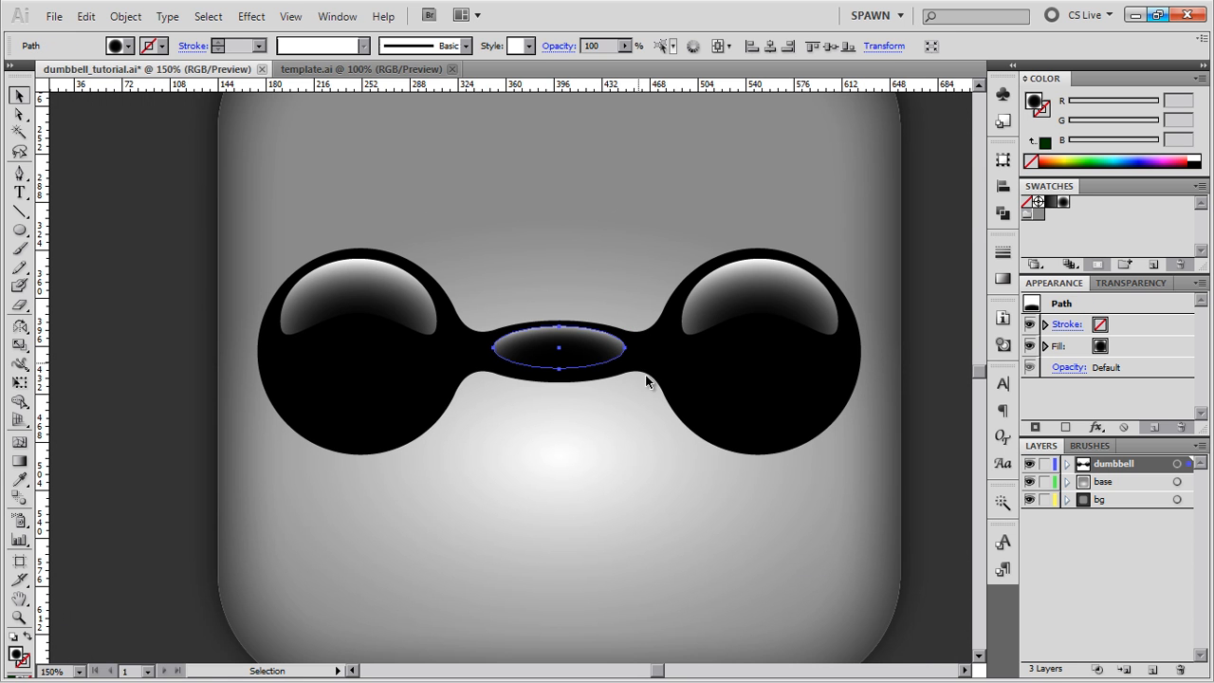
key("g")
left_click_drag(680, 370, 690, 362)
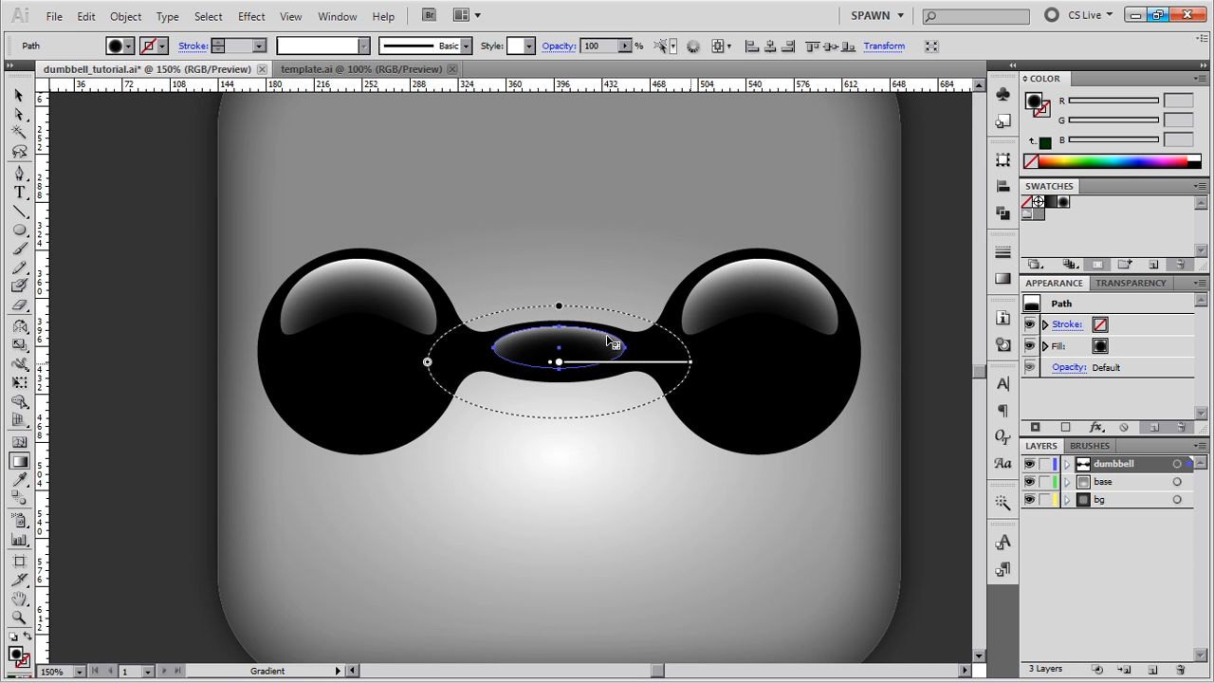
left_click_drag(560, 309, 560, 331)
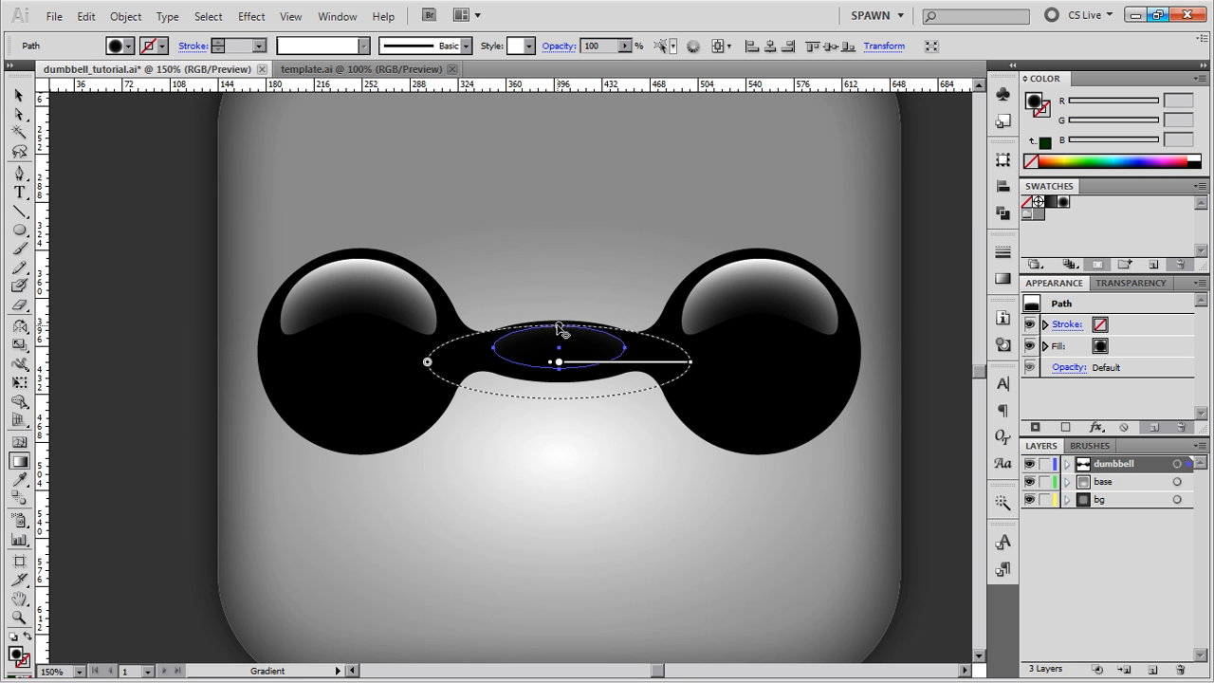
key("v")
left_click(618, 296)
scroll(617, 296, "down", 1)
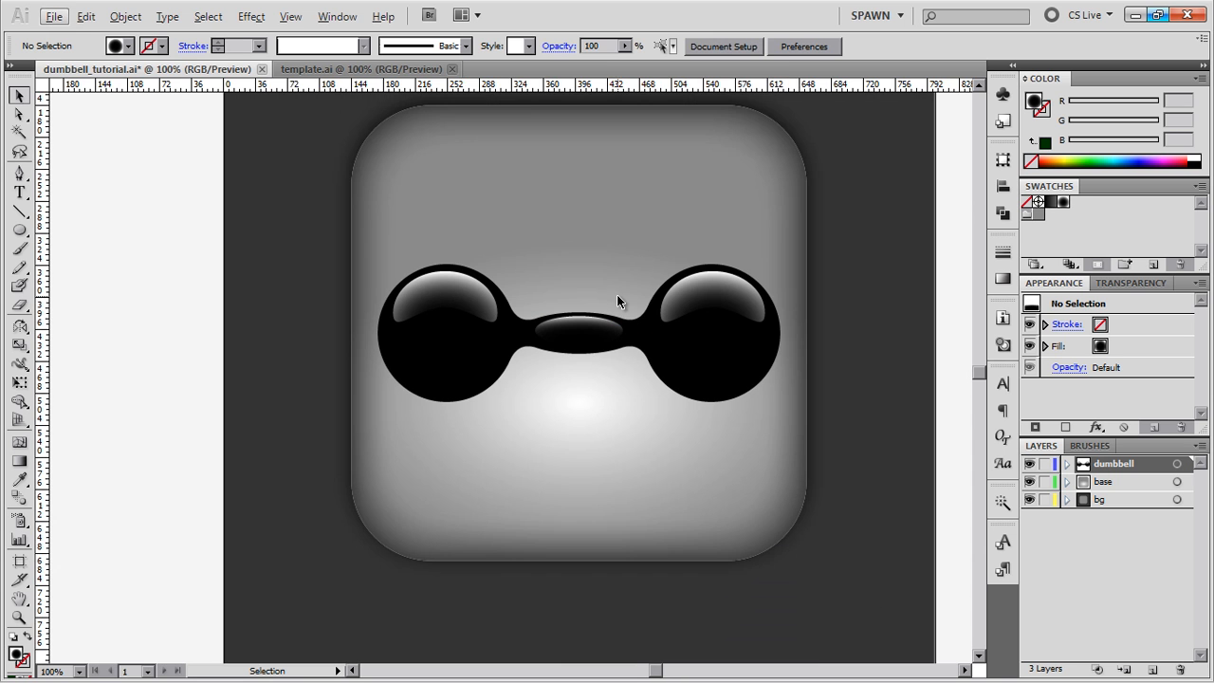
Save the dumbbell_tutorial.ai document.
left_click_drag(617, 296, 629, 281)
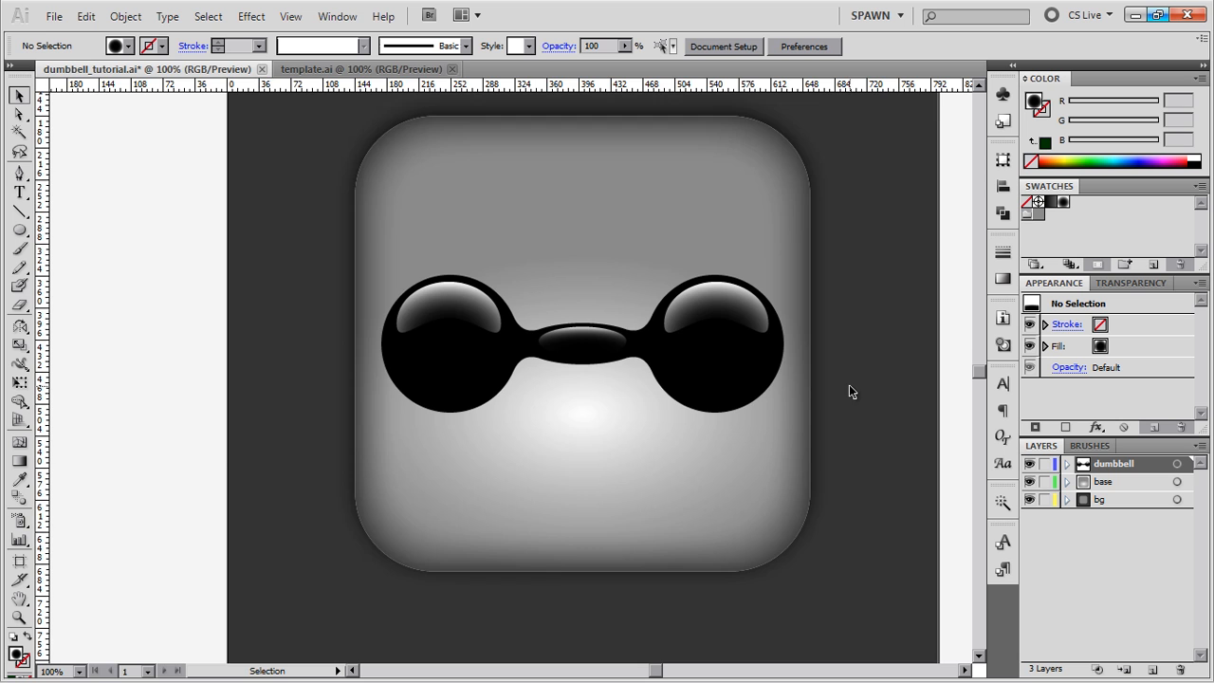
scroll(849, 384, "down", 1)
mouse_move(852, 373)
left_mouse_down()
mouse_move(797, 378)
mouse_move(837, 372)
left_mouse_up()
key("ctrl+1")
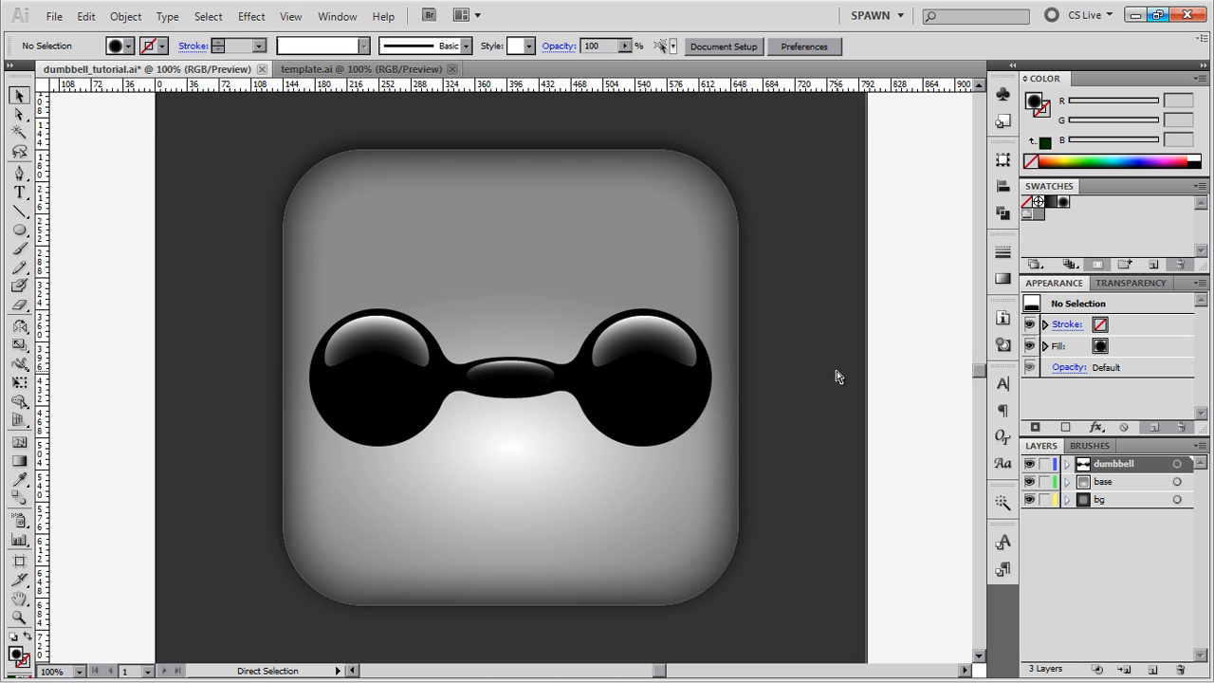
key("ctrl+minus")
key("ctrl+s")
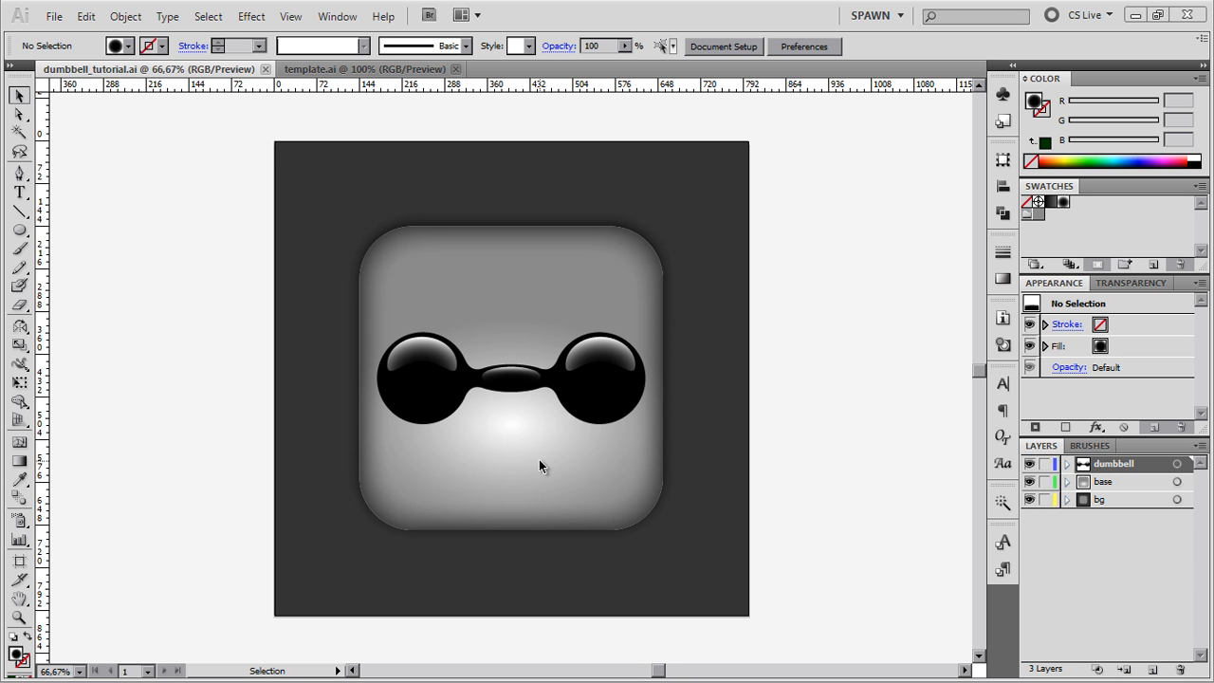
Draw a circle about 142 px in diameter centred on the right weight's bottom anchor point.
scroll(573, 441, "up", 2)
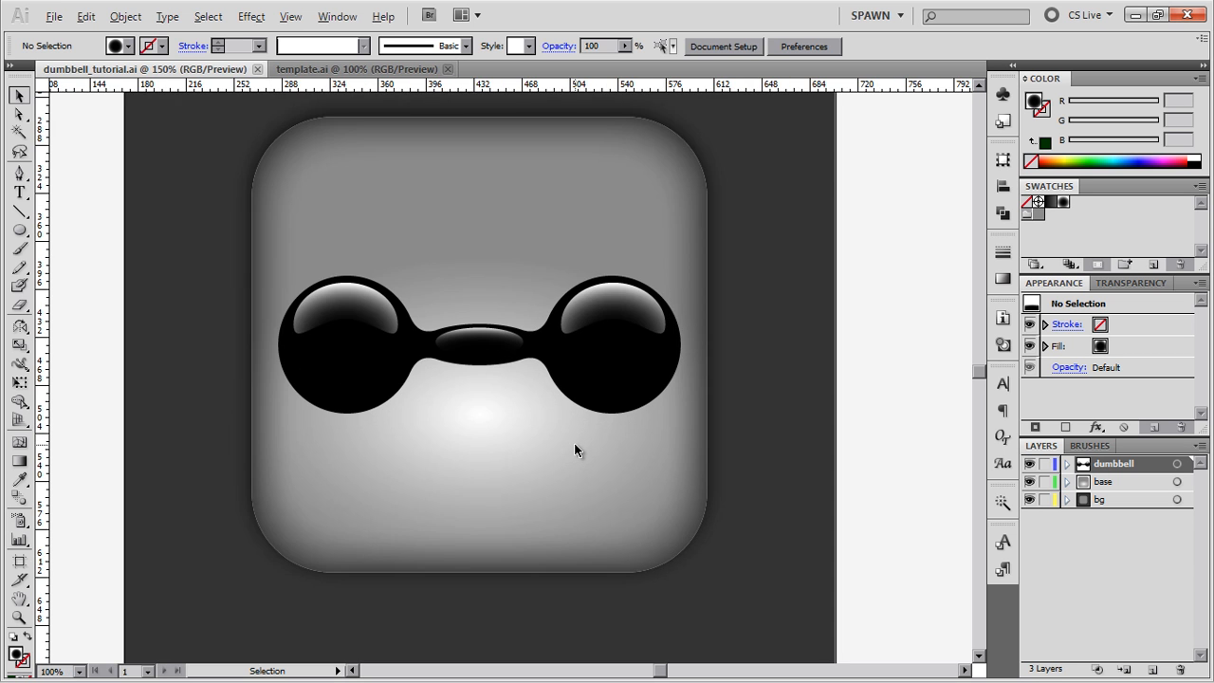
key("l")
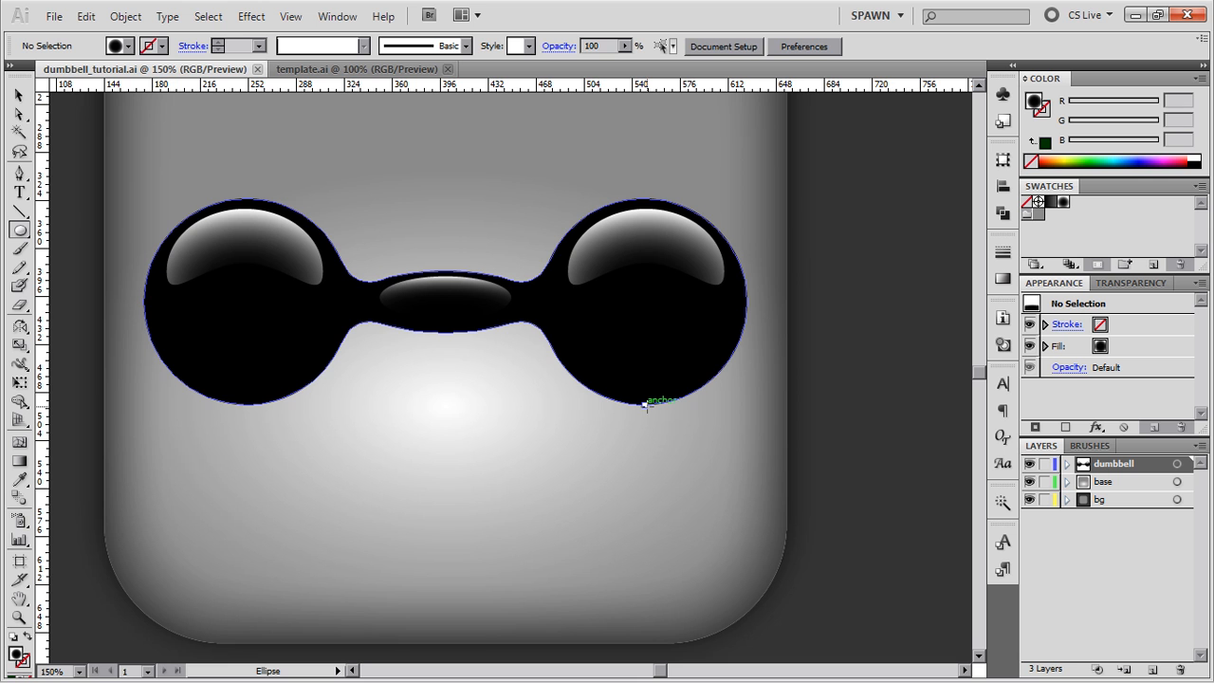
left_click_drag(643, 404, 738, 494)
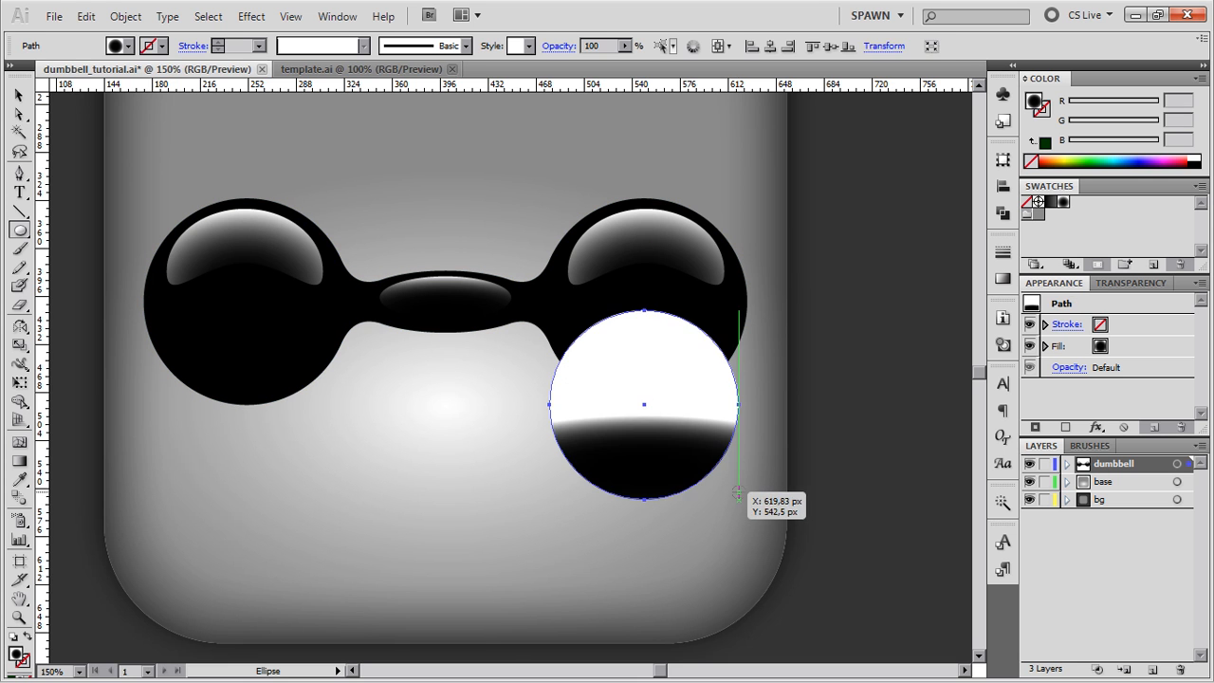
Fill the new circle with the linear black-to-grey gradient preset.
left_click(1002, 213)
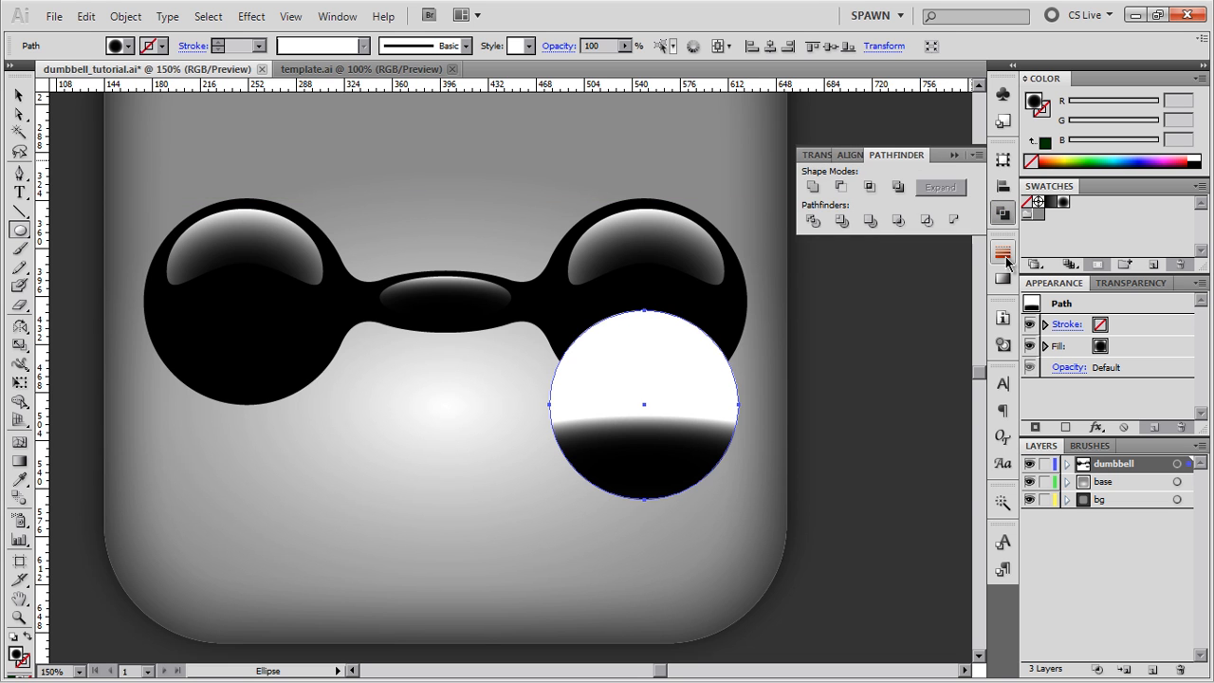
left_click(1000, 277)
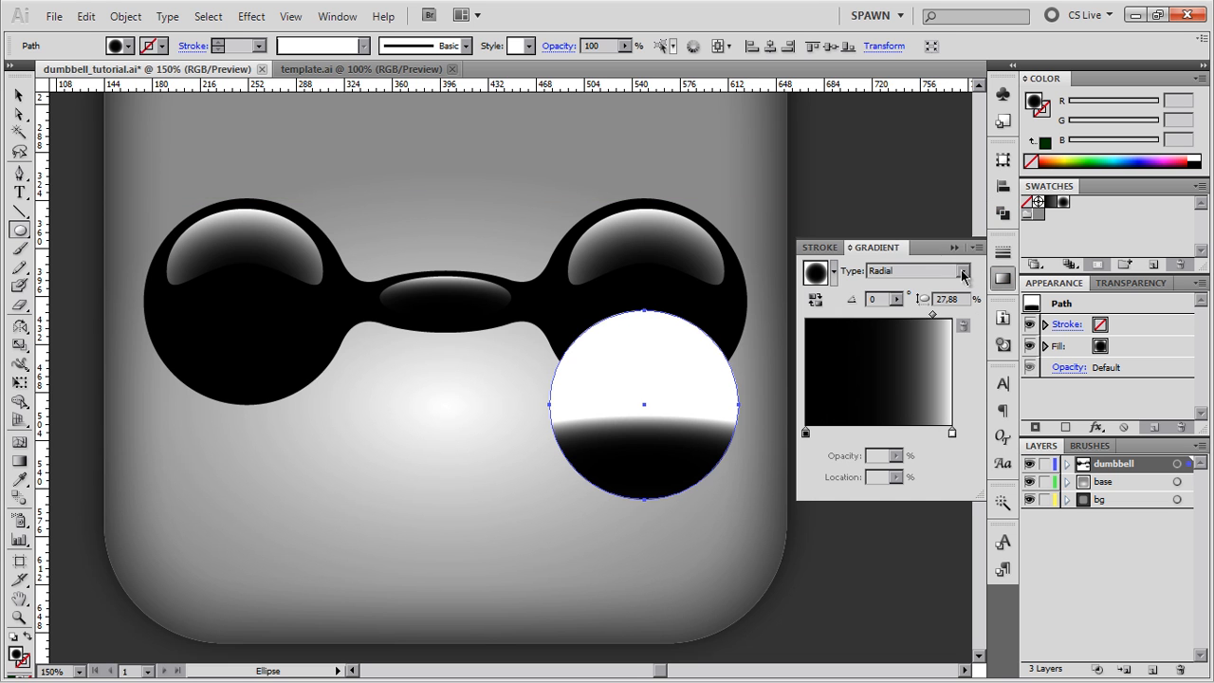
left_click(834, 271)
left_click(845, 308)
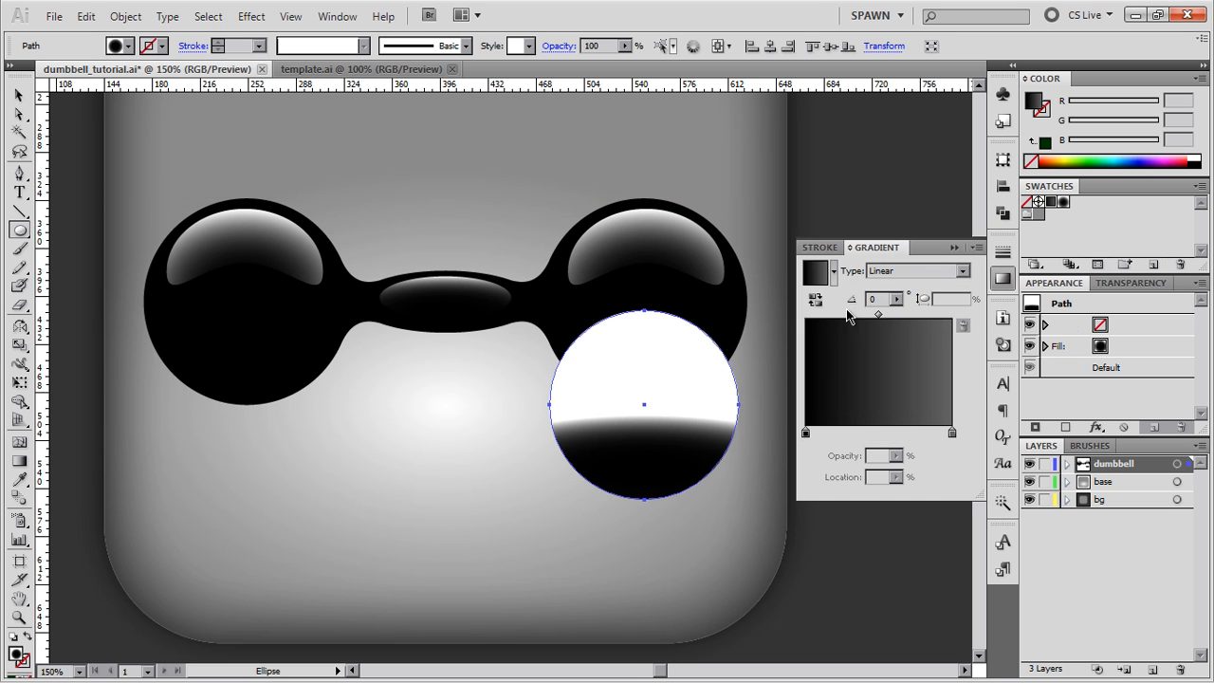
Replace the gradient's grey end stop with a copy of the black start stop and set its opacity to 0%.
left_click(952, 433)
left_click(806, 433)
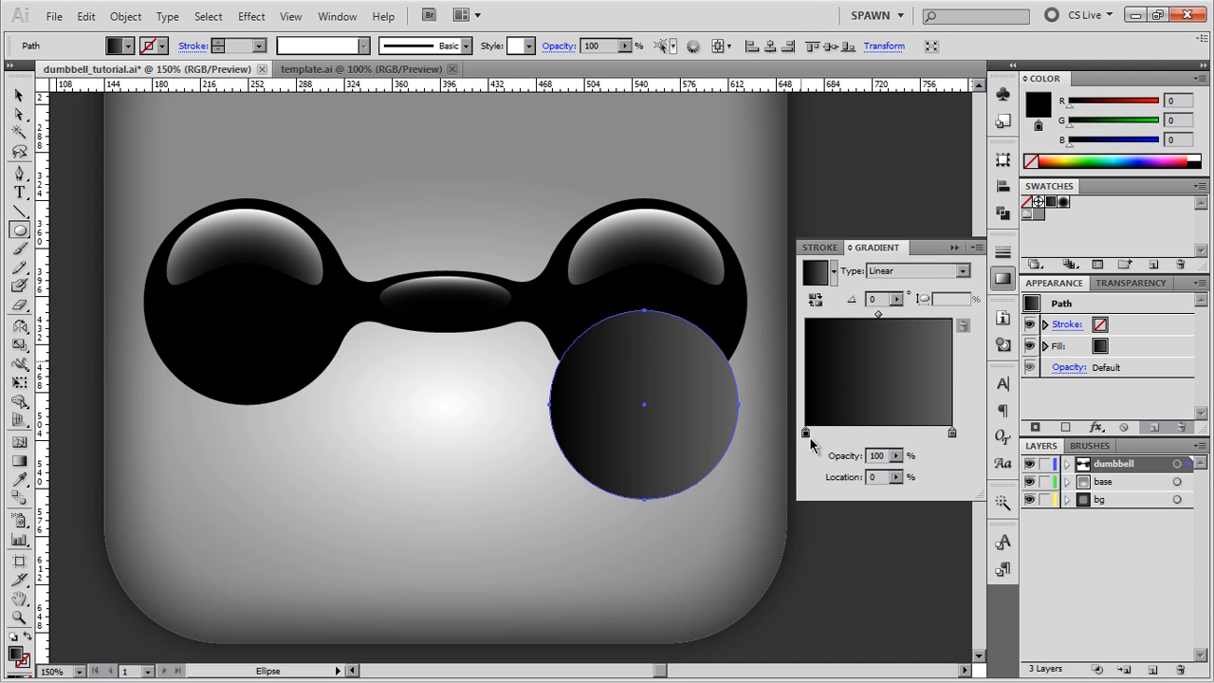
left_click(952, 433)
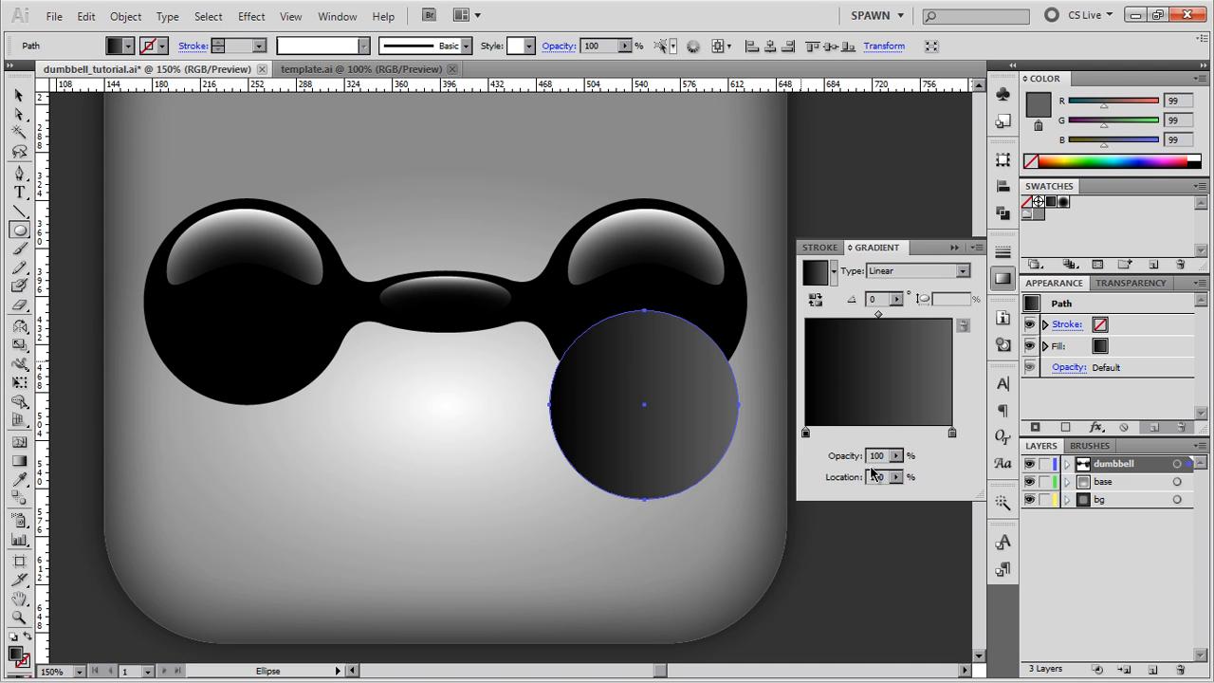
left_click_drag(806, 433, 953, 480)
left_click_drag(894, 434, 952, 433)
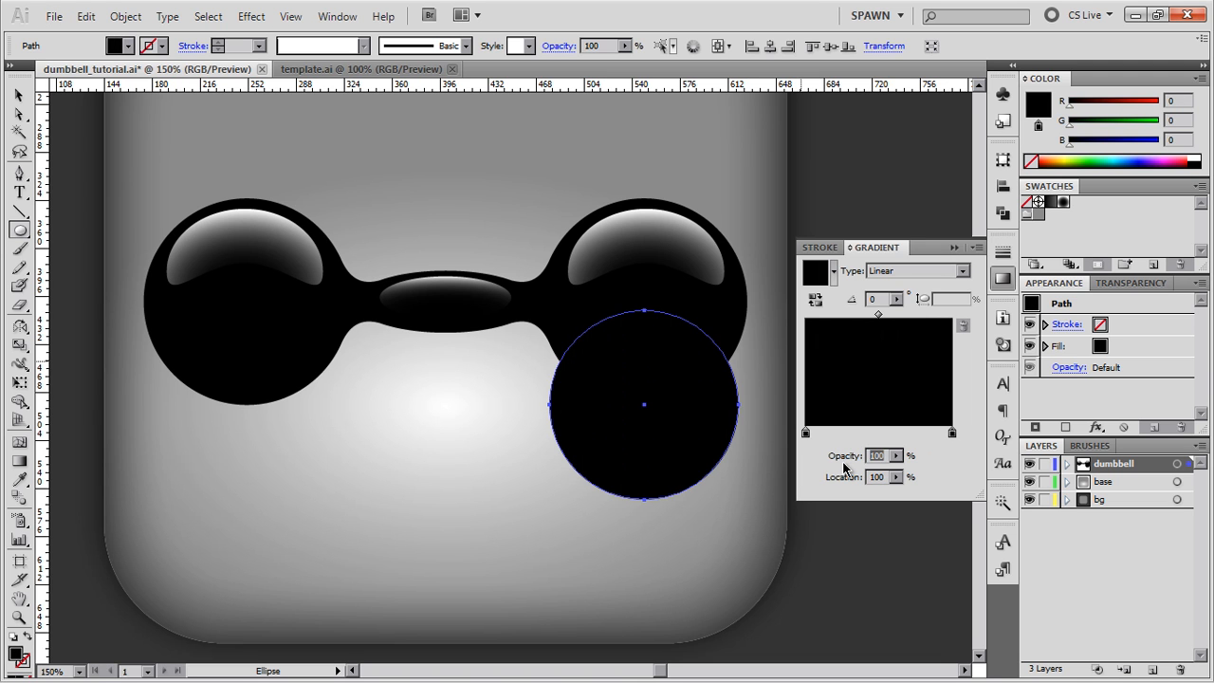
type("0")
key("Return")
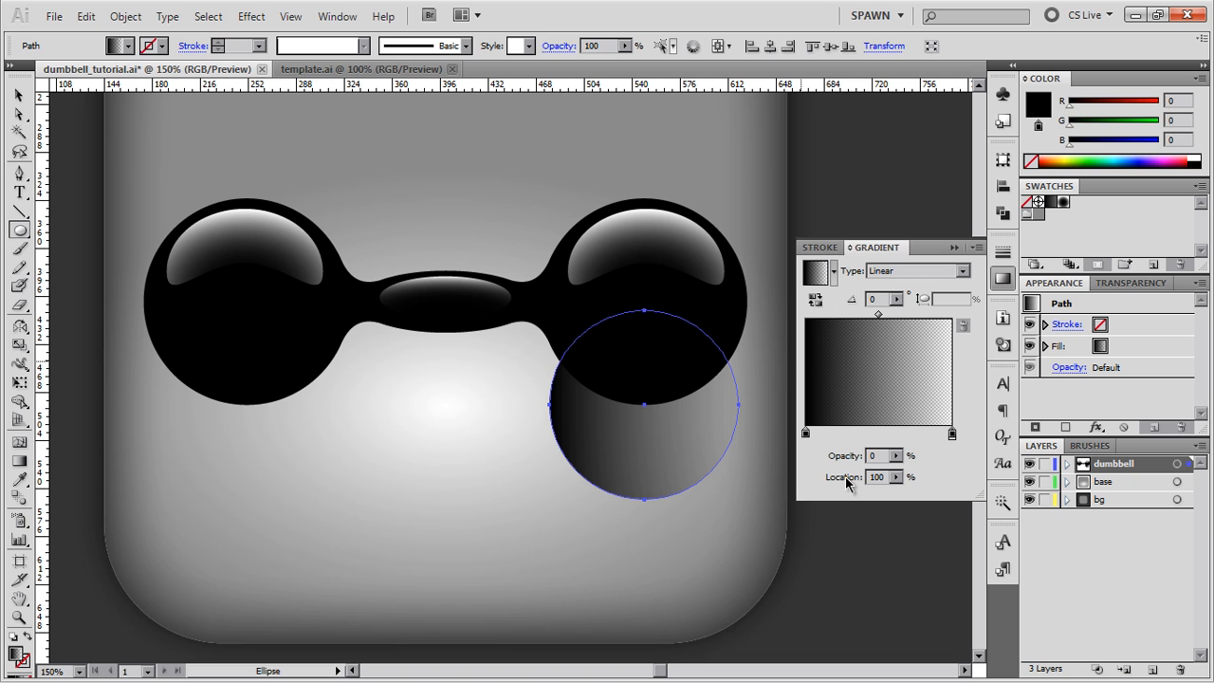
Make the shadow circle's gradient radial, with the midpoint at about 41% and the transparent end stop moved slightly inward.
left_click_drag(952, 434, 945, 434)
left_click_drag(876, 314, 864, 312)
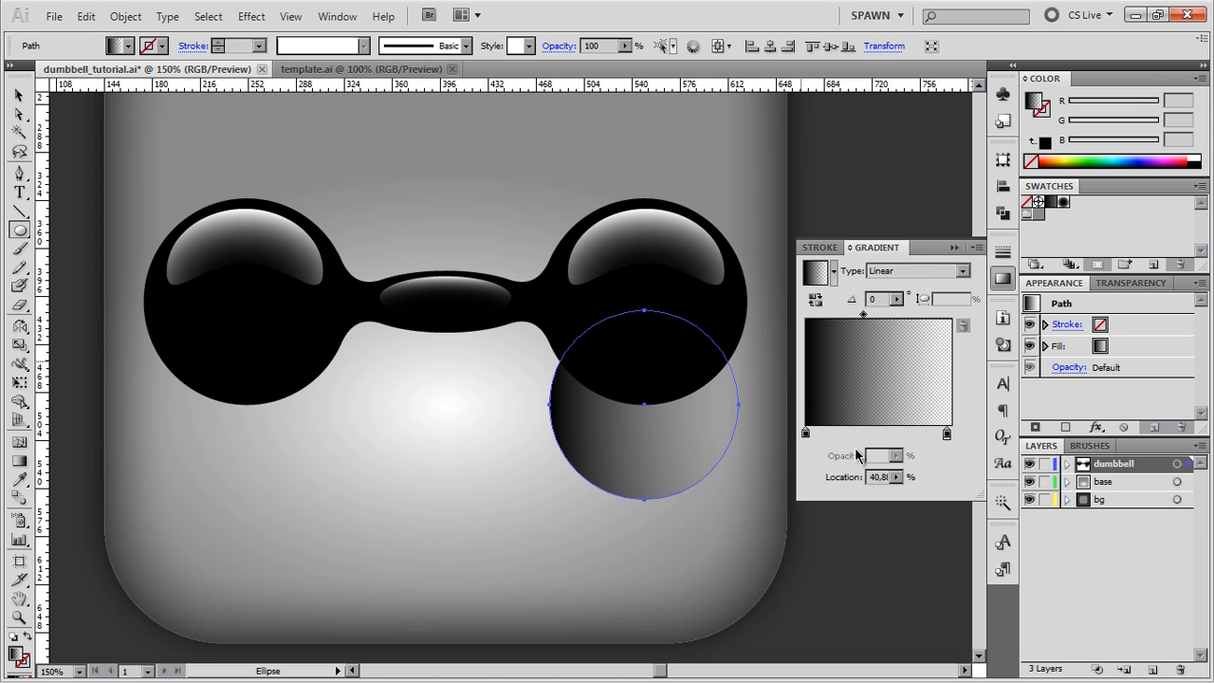
left_click(901, 272)
left_click(883, 286)
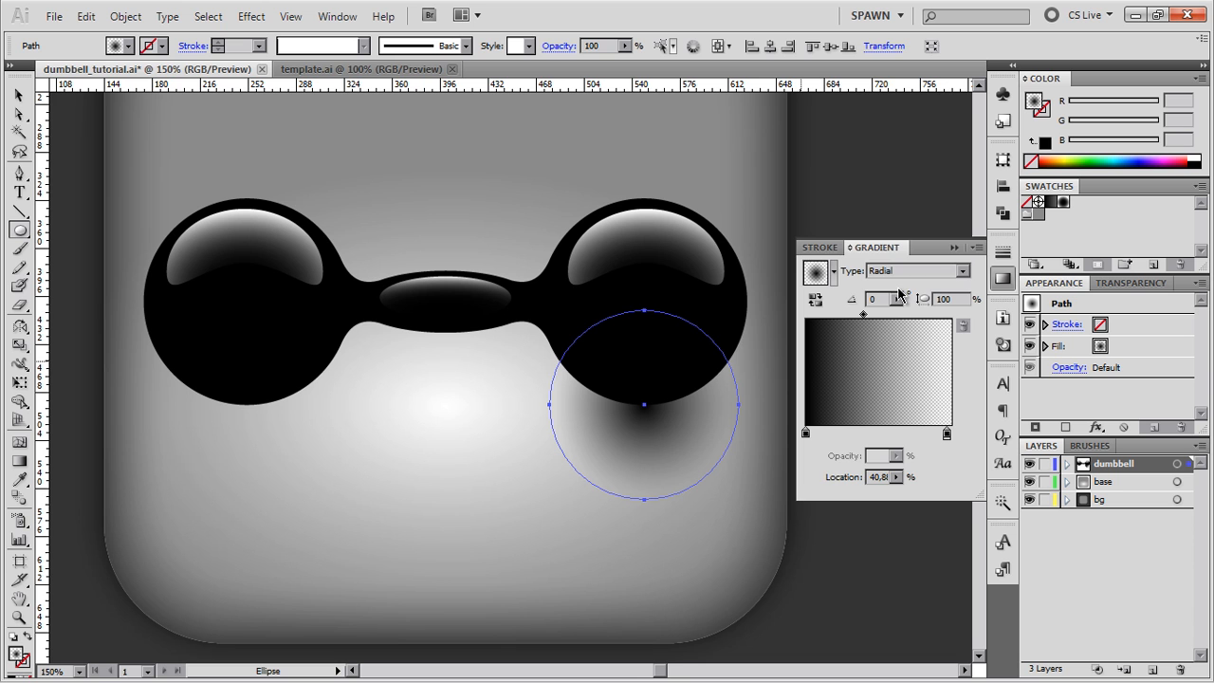
left_click(1002, 278)
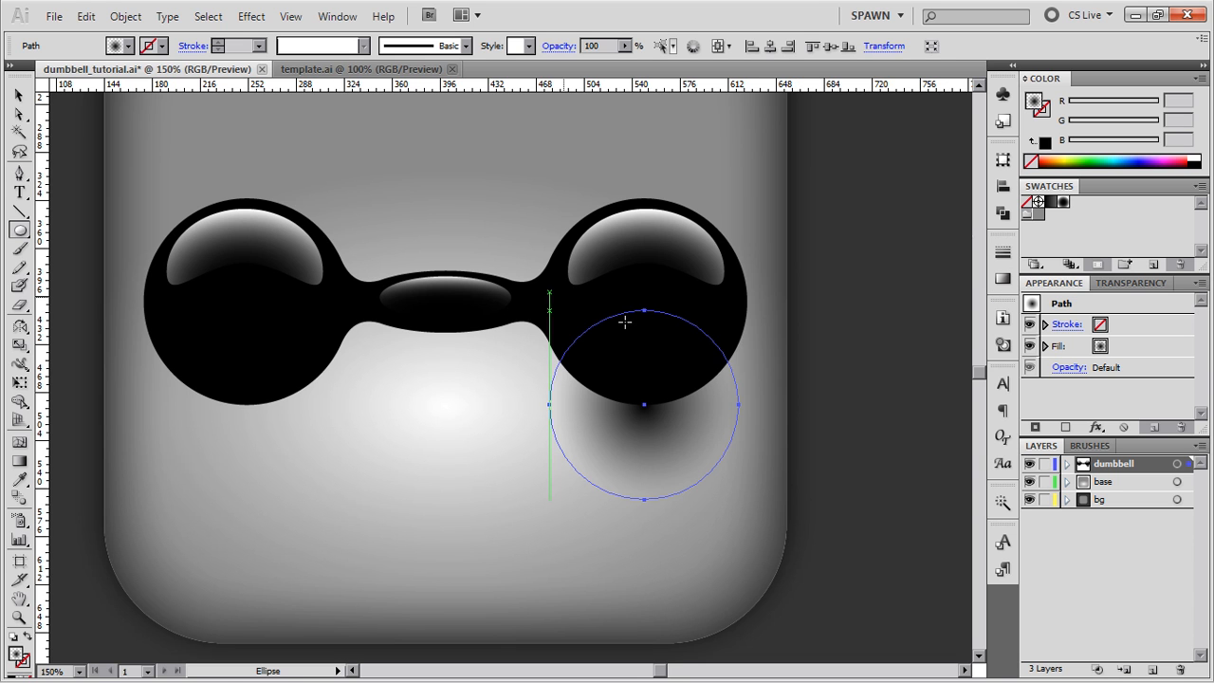
Scale the shadow circle about its centre into a flat ellipse roughly three times as wide as it is tall.
key("s")
left_click_drag(818, 218, 809, 296)
key("v")
left_click(826, 350)
key("ctrl+minus")
left_click(770, 373)
key("s")
left_click_drag(837, 303, 831, 314)
key("g")
key("ctrl+plus")
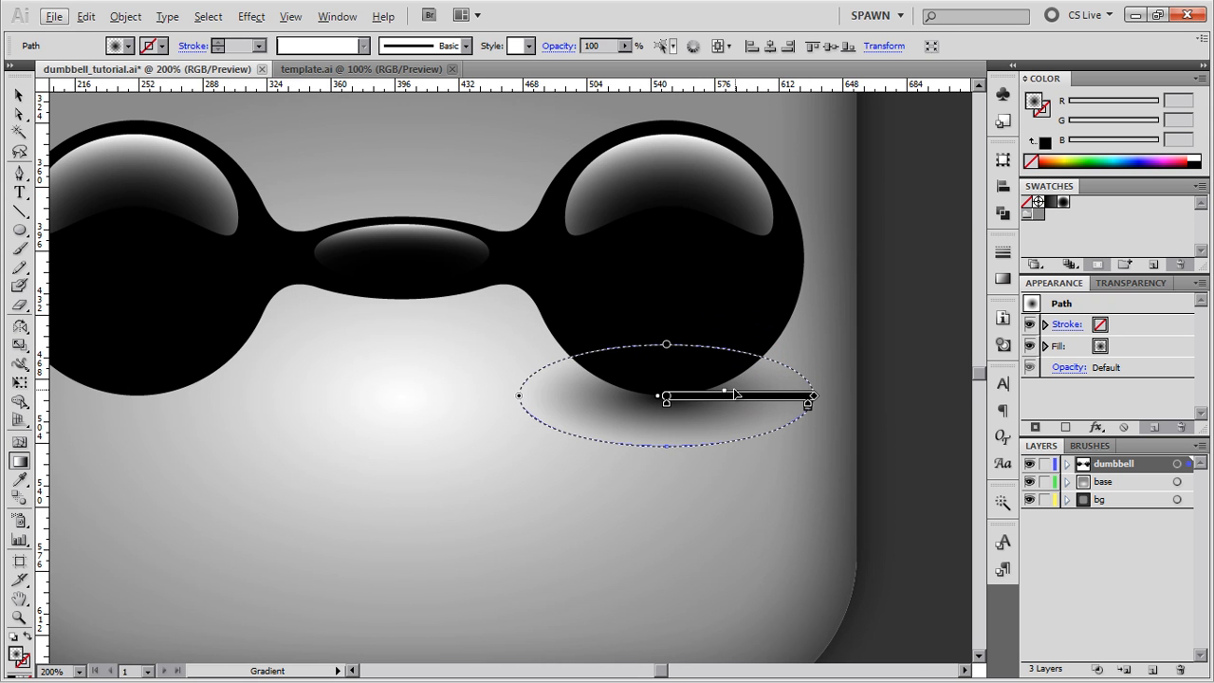
left_click(723, 395)
key("v")
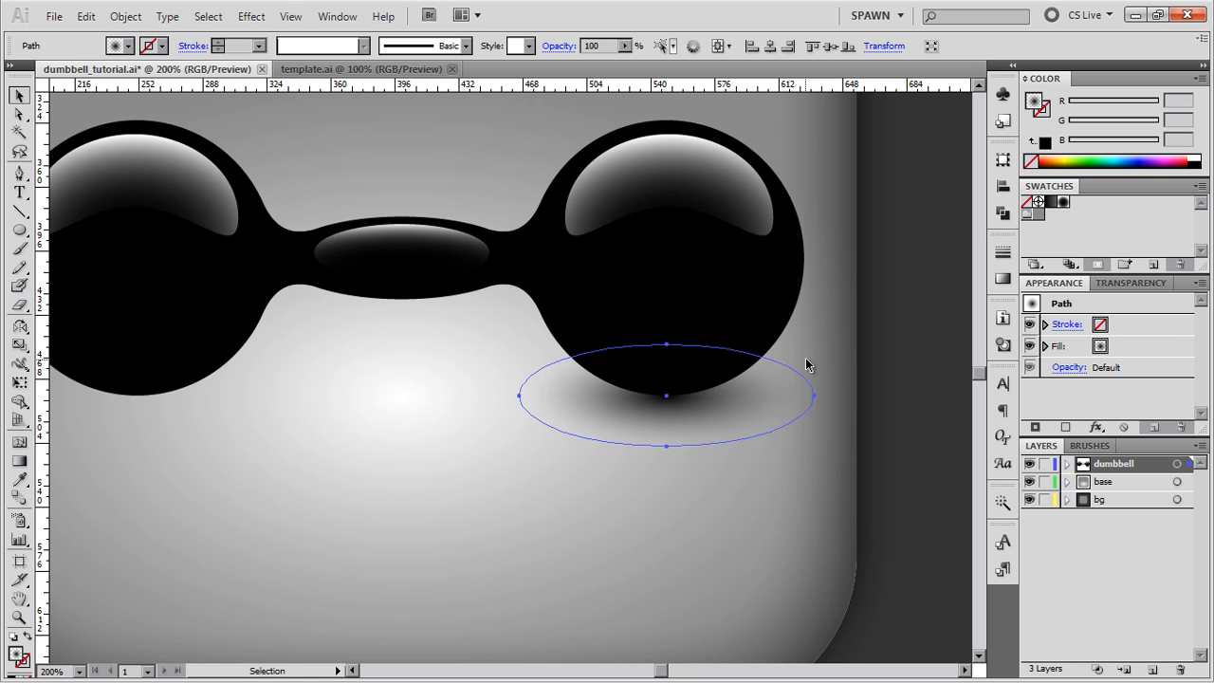
Duplicate the shadow ellipse horizontally so that the copy sits beneath the left weight.
key("ctrl+shift+a")
scroll(818, 350, "down", 2)
left_click_drag(819, 349, 871, 371)
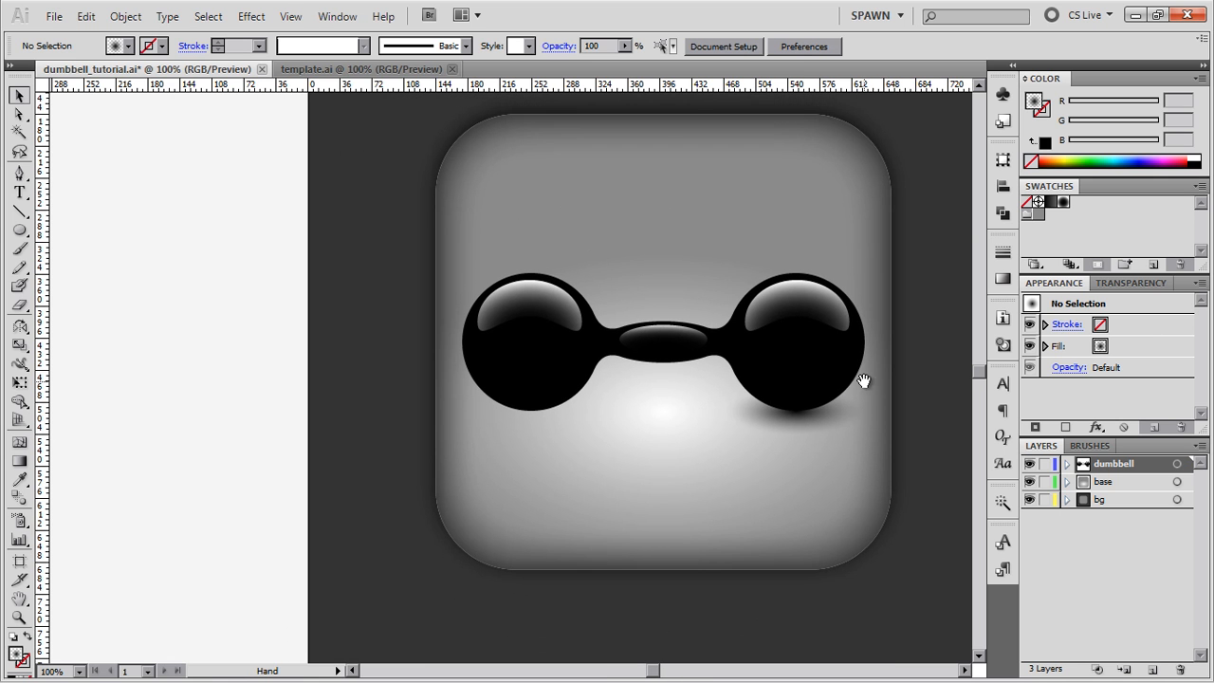
left_click(862, 396)
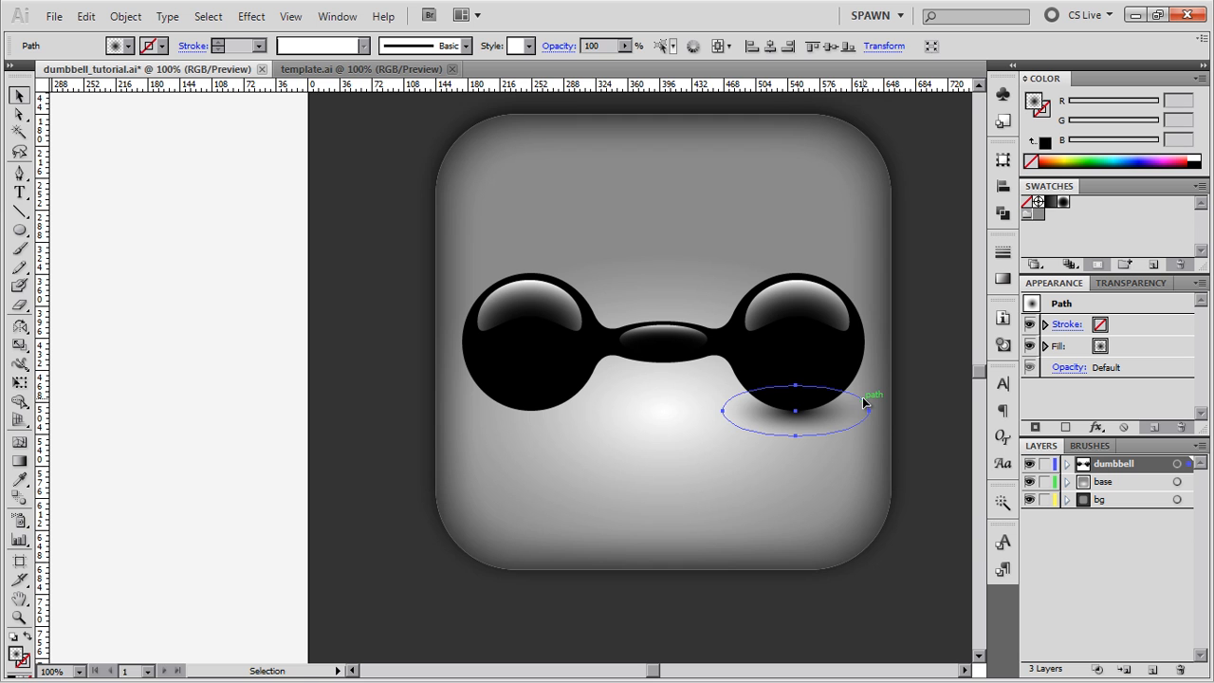
left_click_drag(862, 396, 595, 403)
key("ctrl+shift+a")
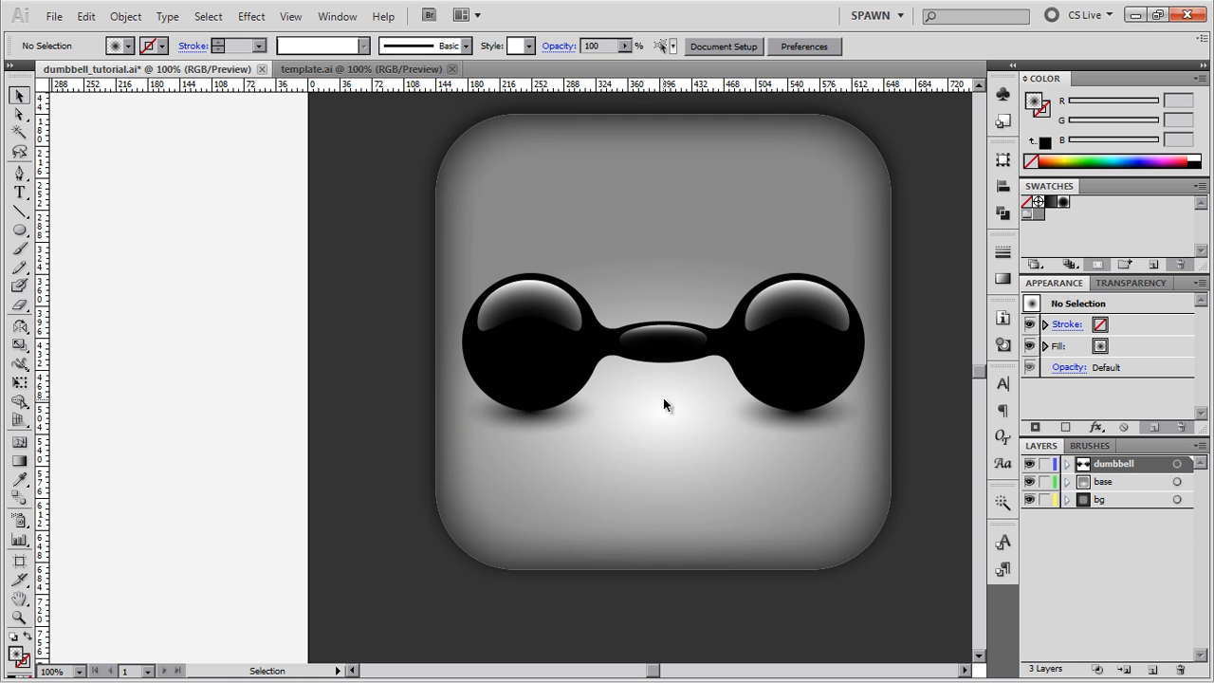
Examine the whole icon and the shadows beneath the weights at several magnifications.
scroll(683, 394, "down", 1)
left_click_drag(682, 393, 634, 392)
key("space")
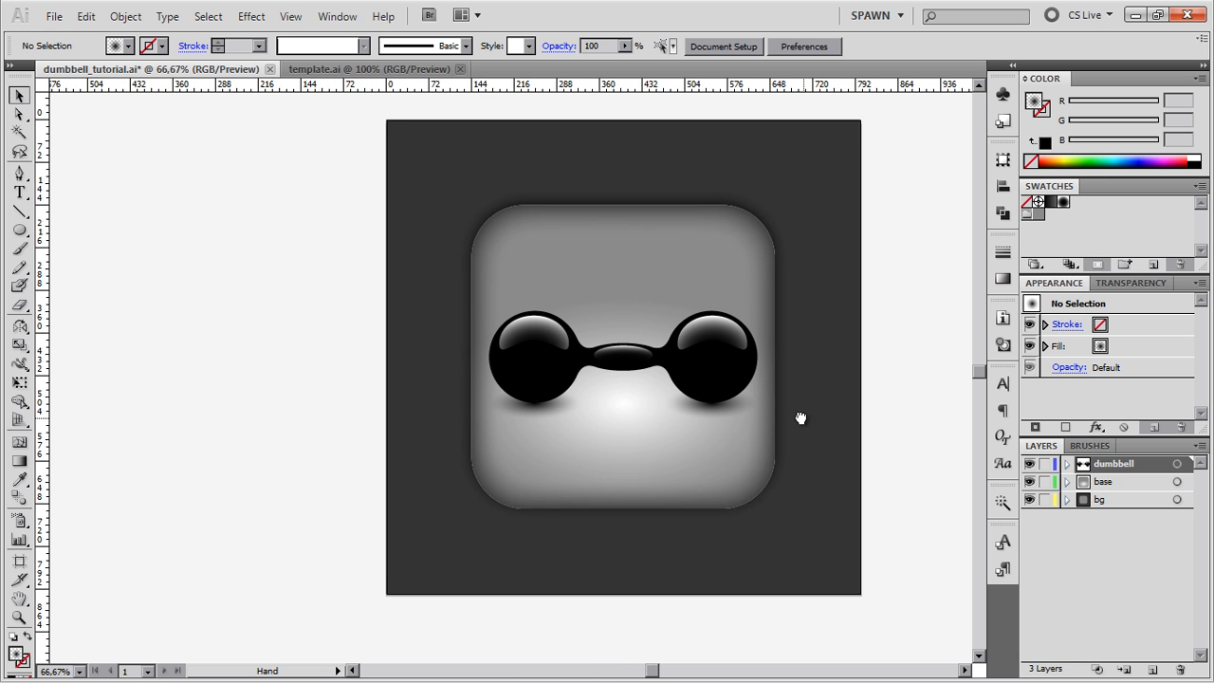
left_click_drag(800, 418, 760, 421)
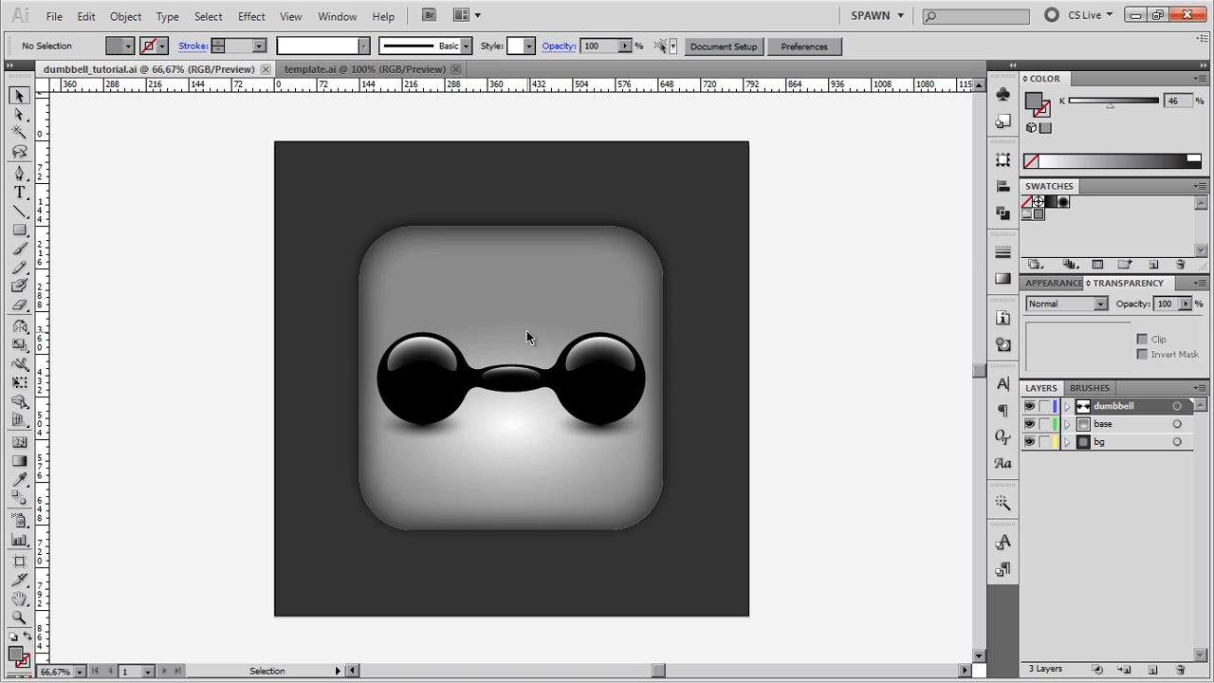
key("ctrl+plus")
key("ctrl+plus")
left_click_drag(499, 339, 527, 287)
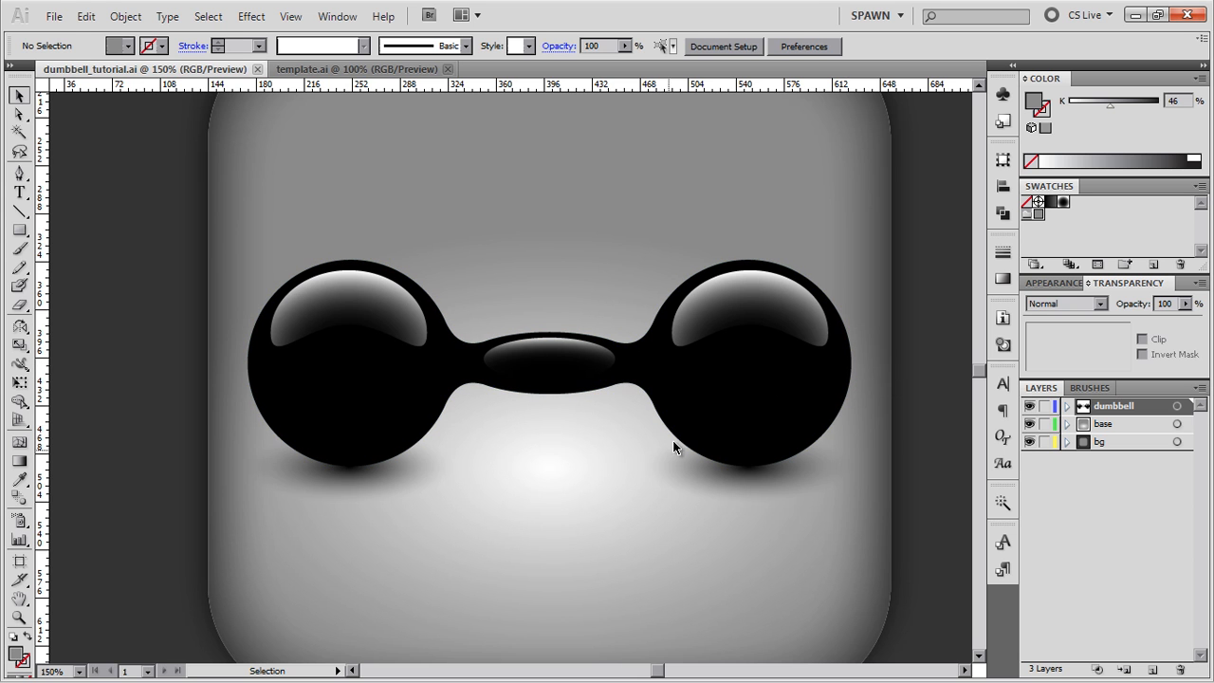
key("ctrl+0")
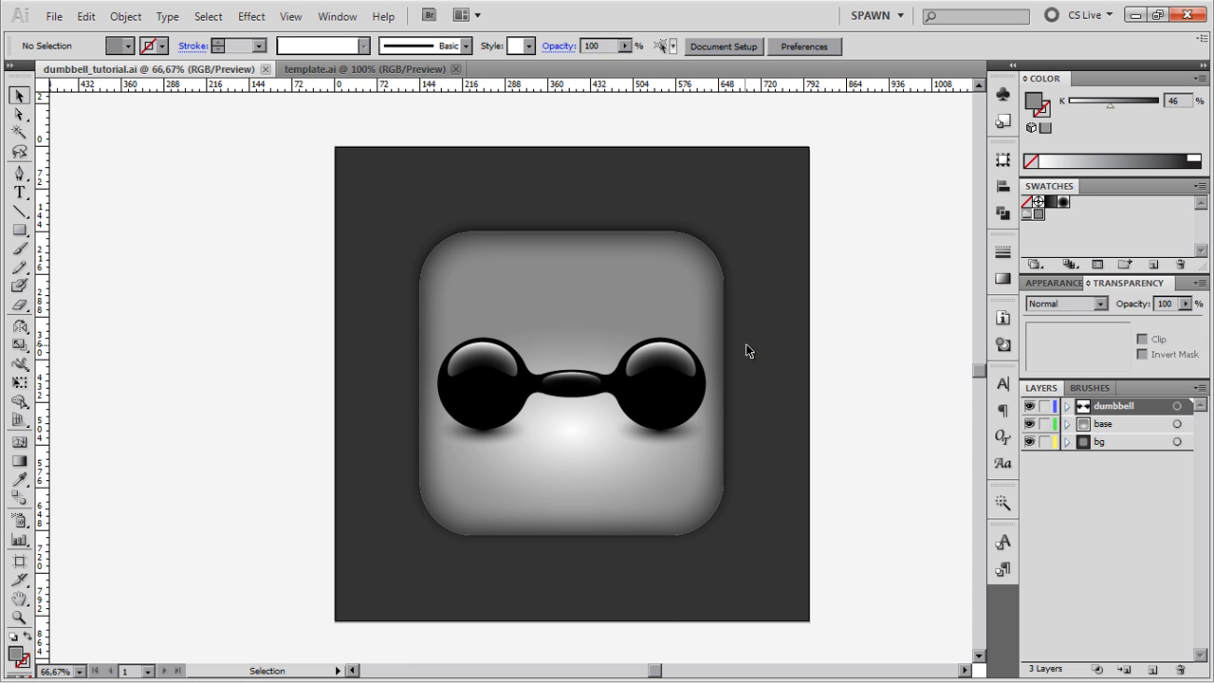
key("ctrl+1")
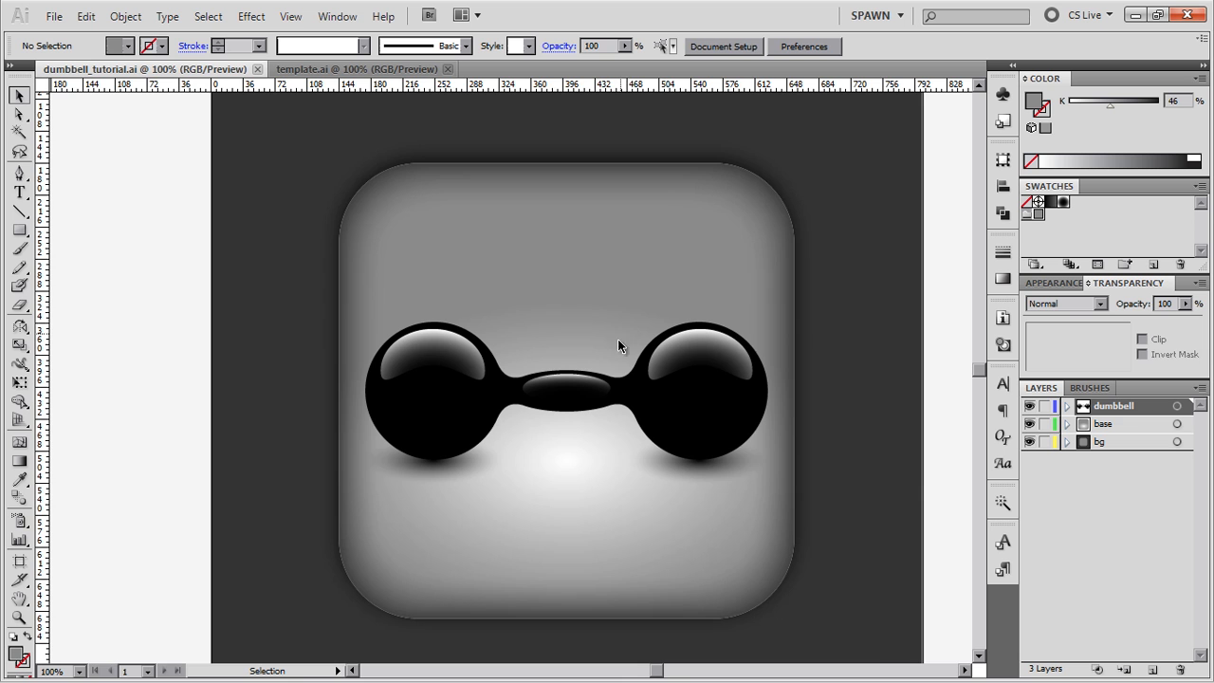
Isolate the dumbbell silhouette and select only the anchor points of its middle handle.
key("ctrl+plus")
left_click_drag(591, 341, 609, 319)
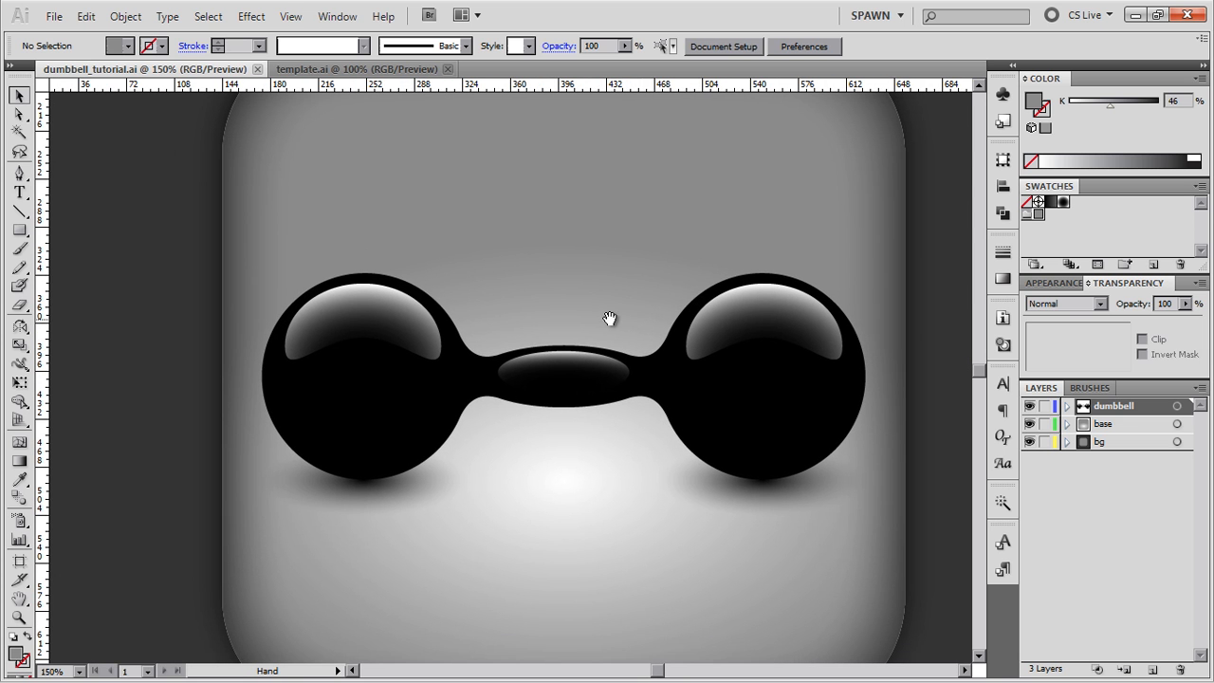
double_click(643, 355)
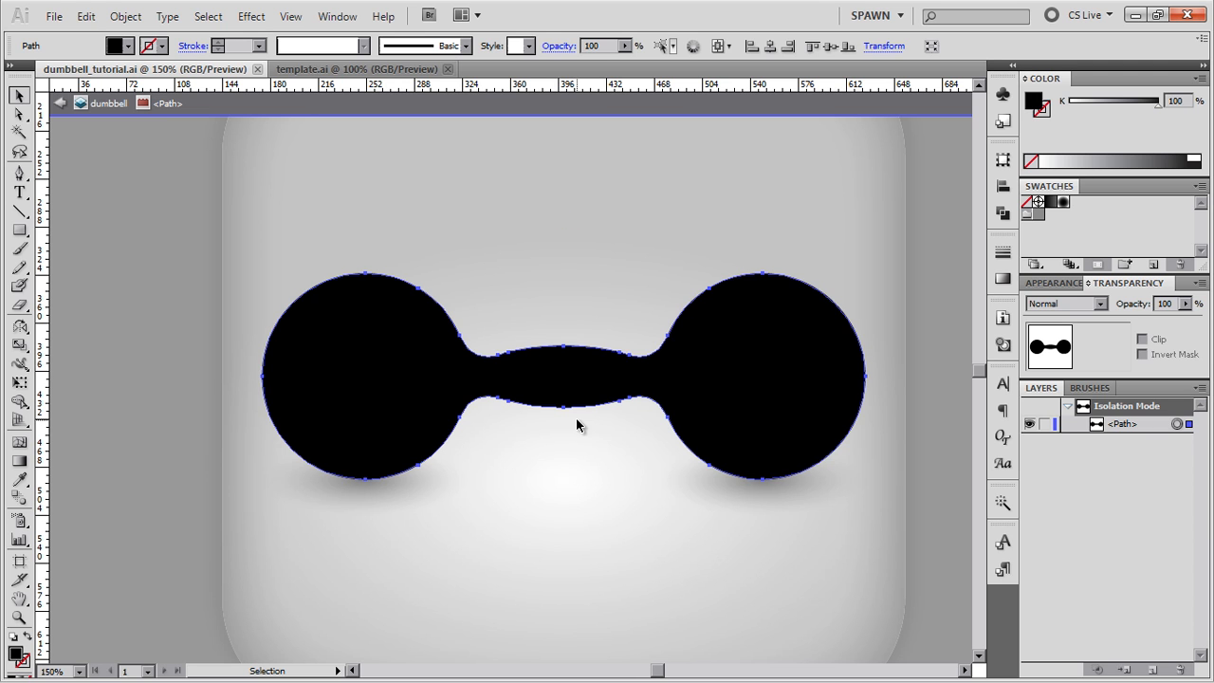
left_click(18, 114)
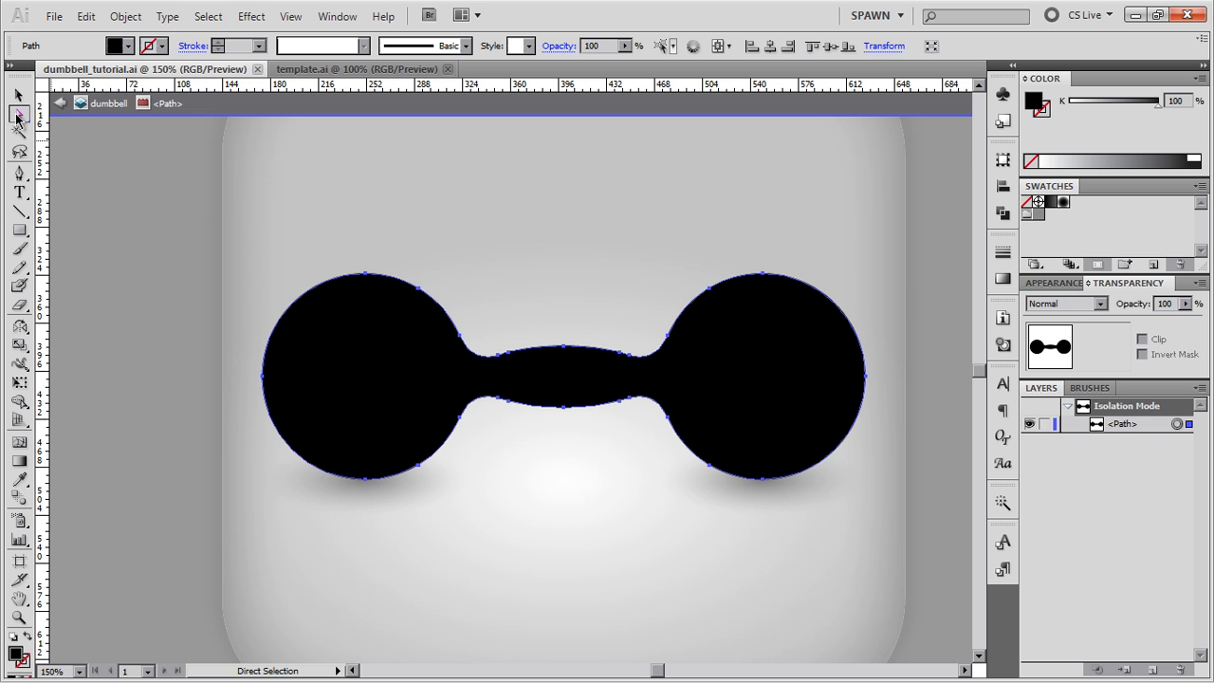
left_click_drag(477, 325, 650, 443)
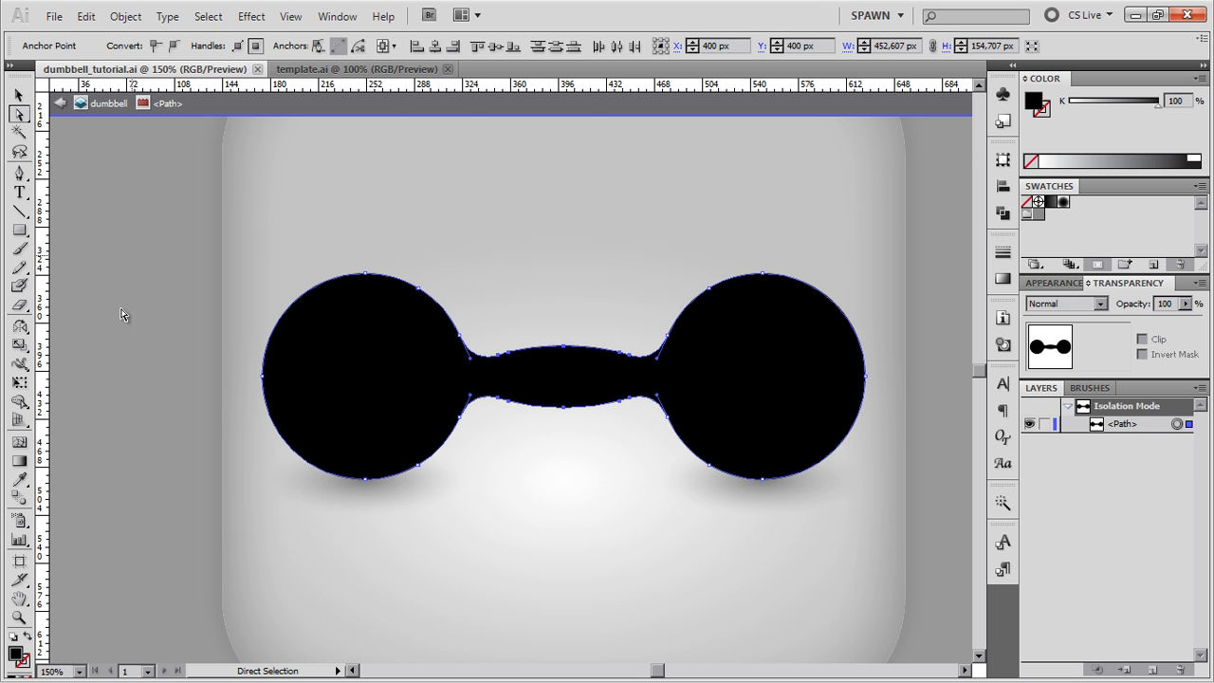
left_click(561, 306)
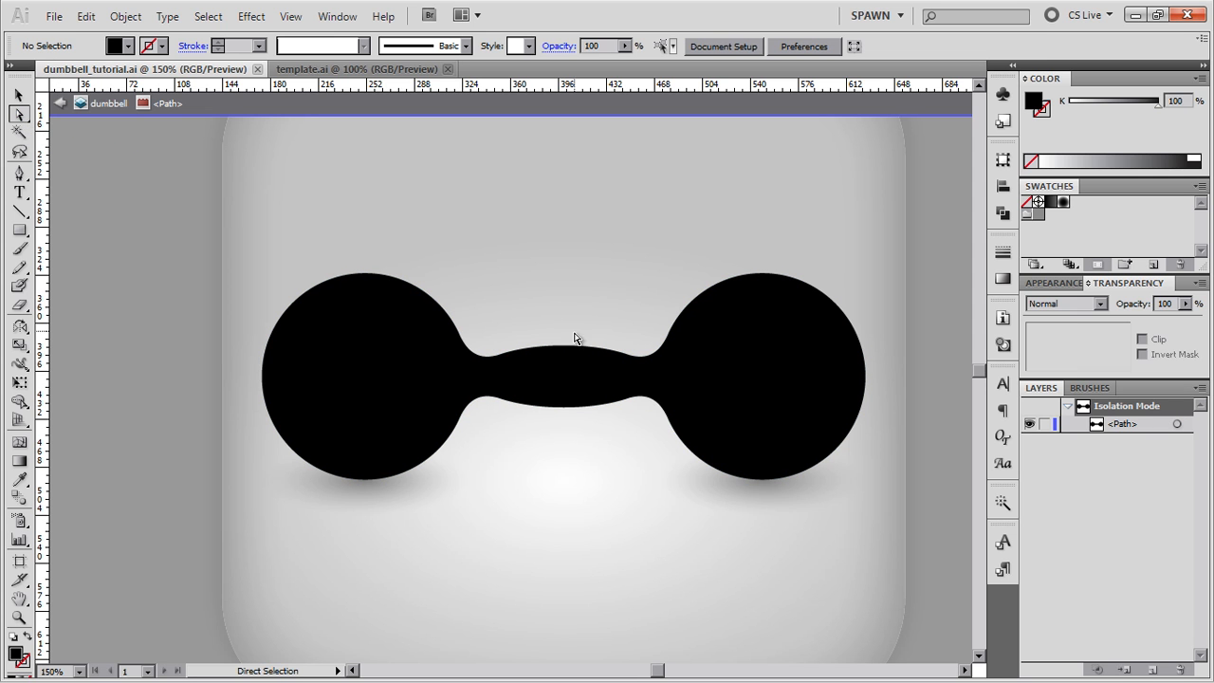
left_click_drag(481, 317, 644, 464)
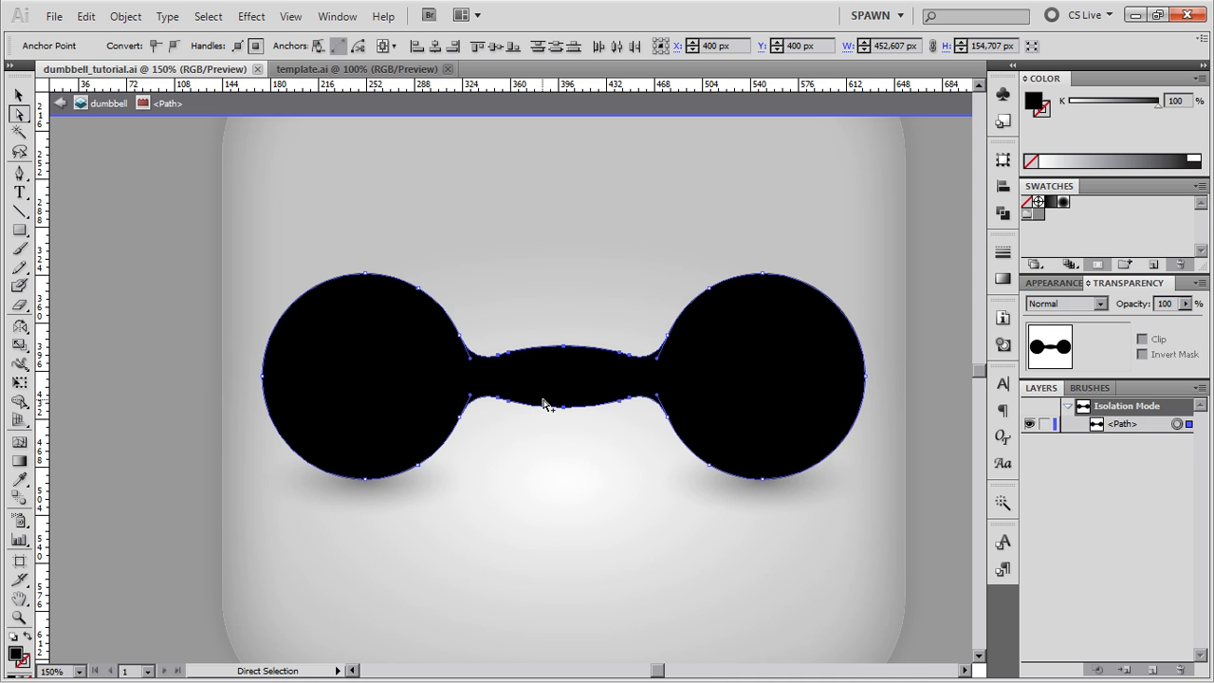
scroll(543, 400, "up", 1)
left_click_drag(580, 367, 566, 363)
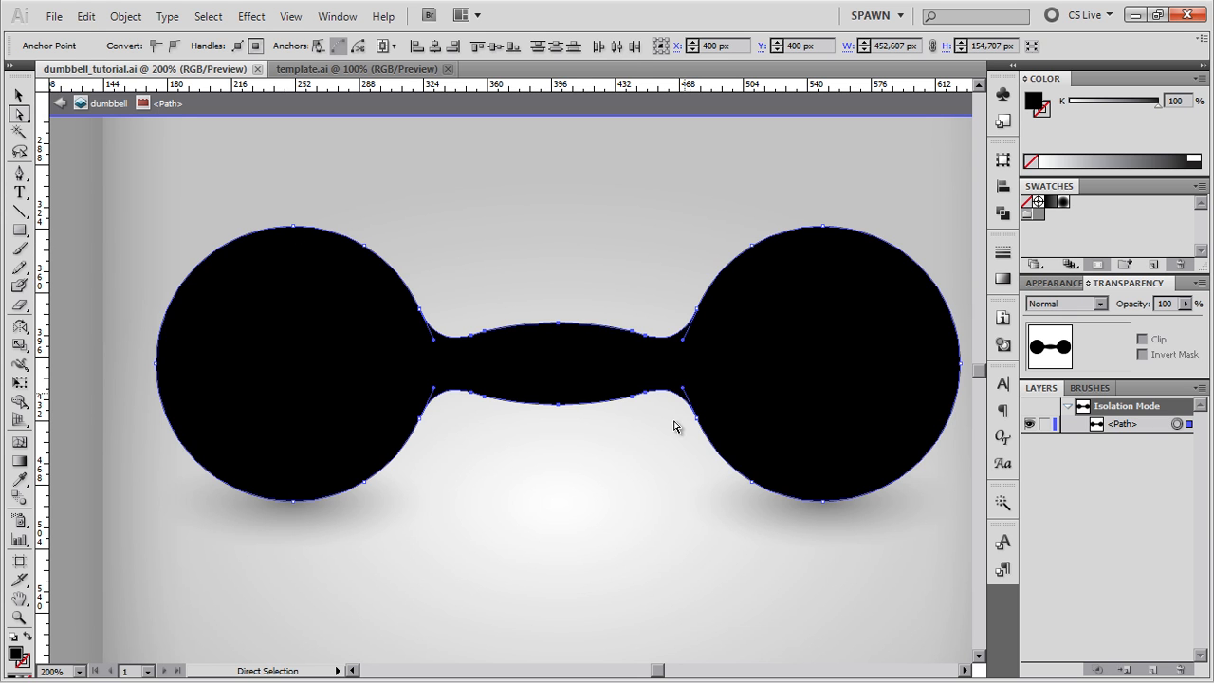
Scale the handle's anchor points vertically about the dumbbell's centre to thicken the handle, and exit isolation mode.
key("s")
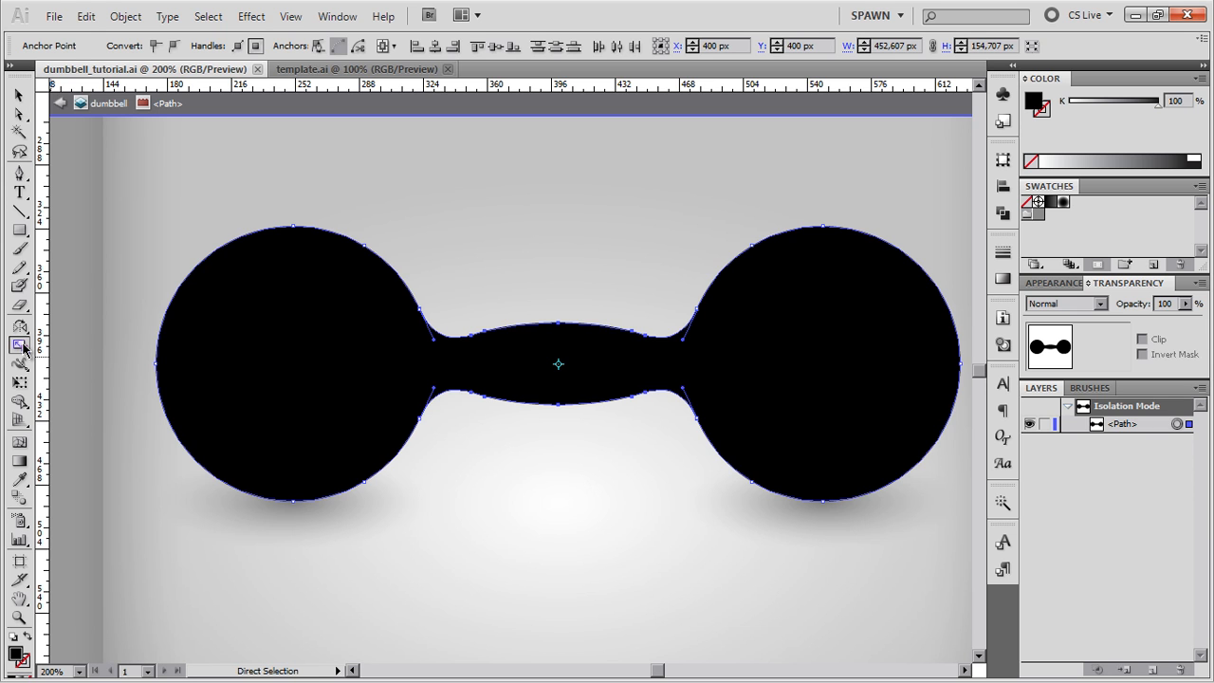
left_click_drag(657, 300, 660, 281)
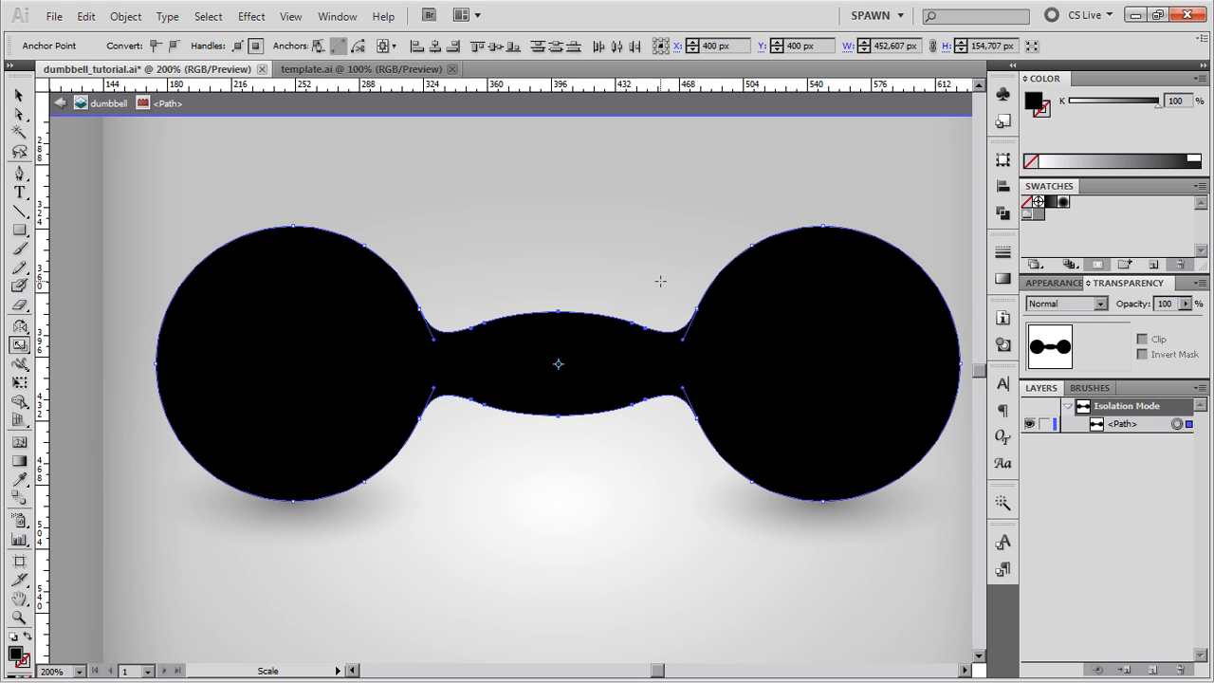
left_click_drag(660, 282, 673, 251)
key("v")
double_click(636, 217)
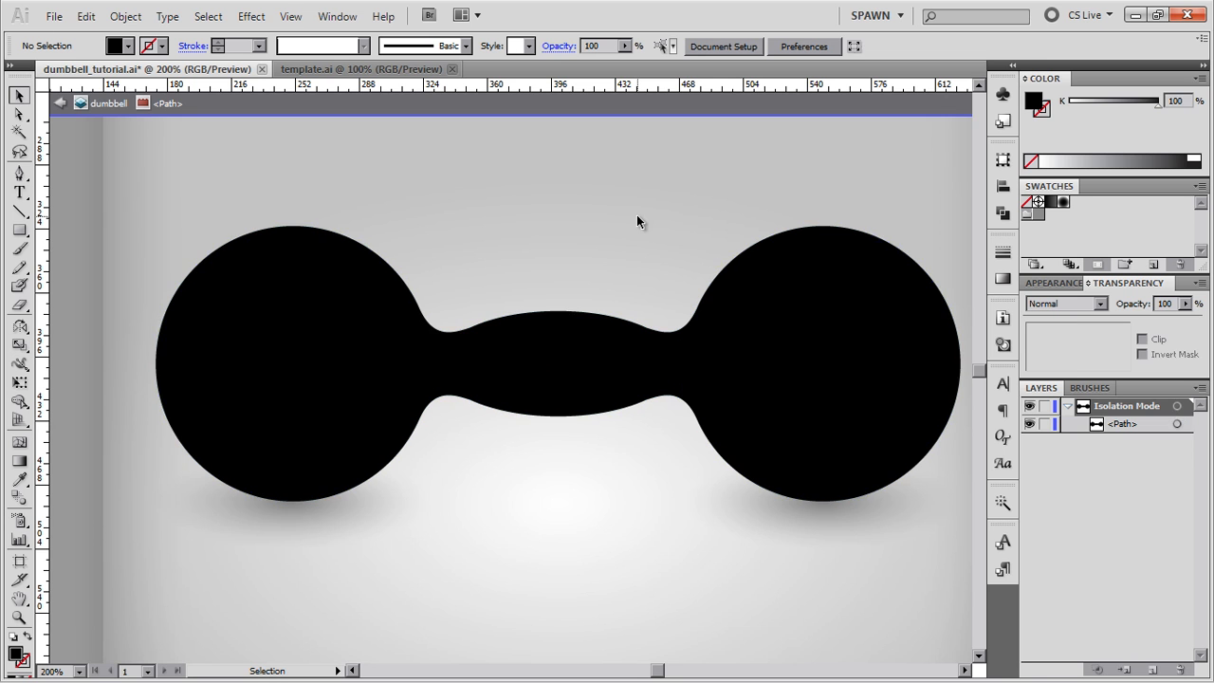
Move the handle's highlight straight up, closer to the thickened handle's upper edge.
key("ctrl+minus")
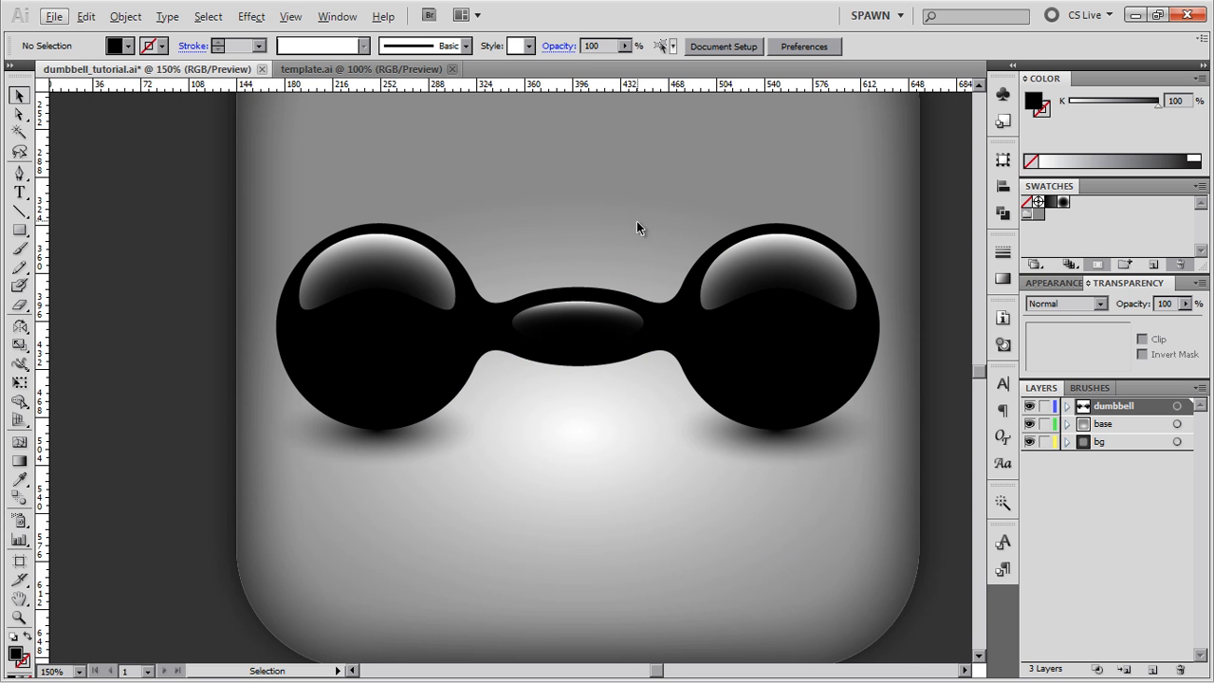
key("ctrl+plus")
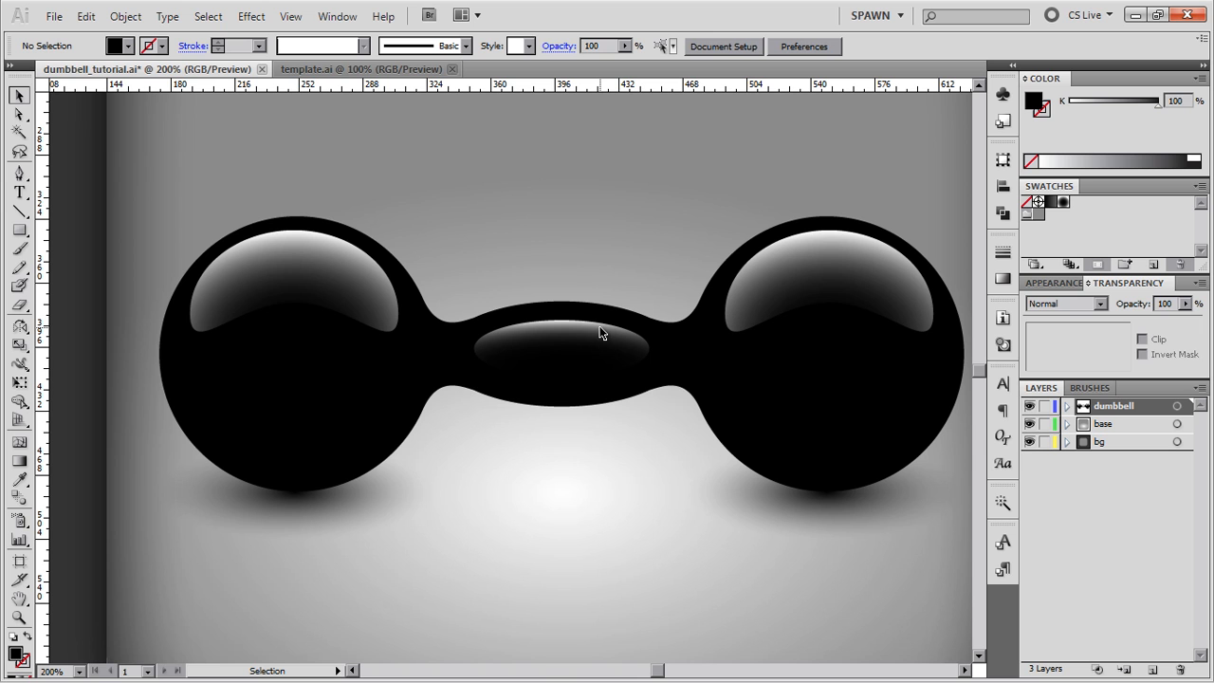
left_click_drag(598, 316, 598, 314)
left_click(625, 272)
key("ctrl+minus")
key("ctrl+minus")
key("ctrl+minus")
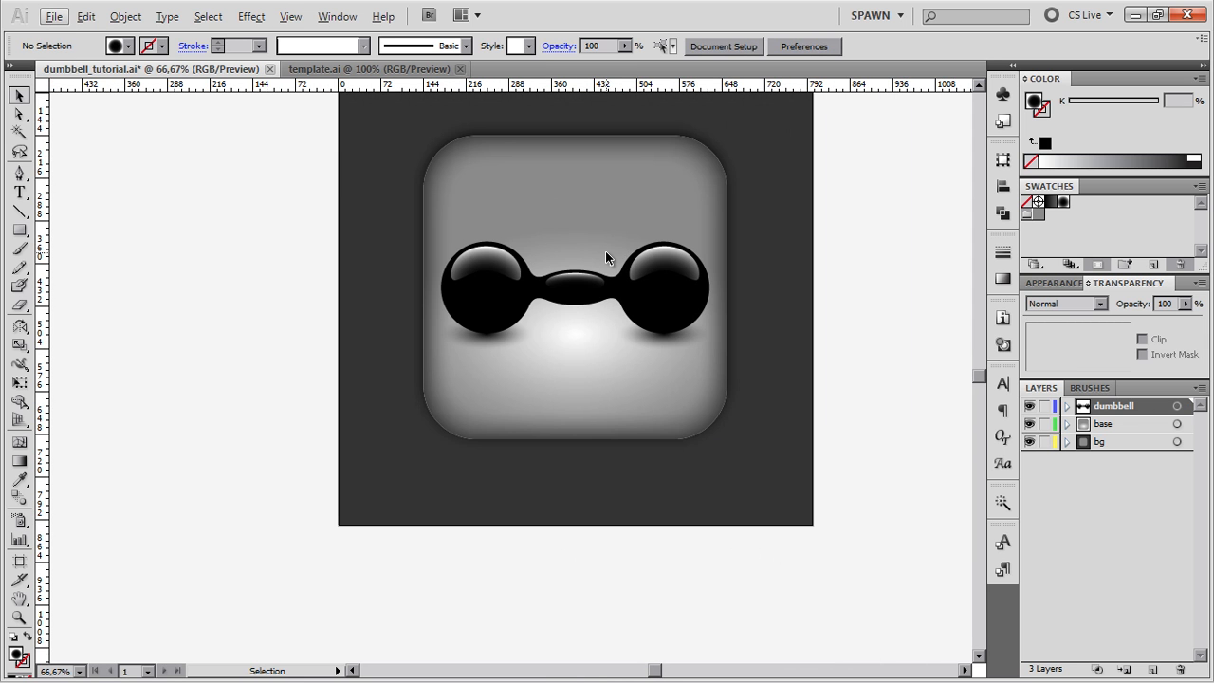
Reflect a copy of the dumbbell silhouette downward across the horizontal line through the weights' bottom anchor points.
left_click_drag(807, 242, 793, 285)
key("ctrl+plus")
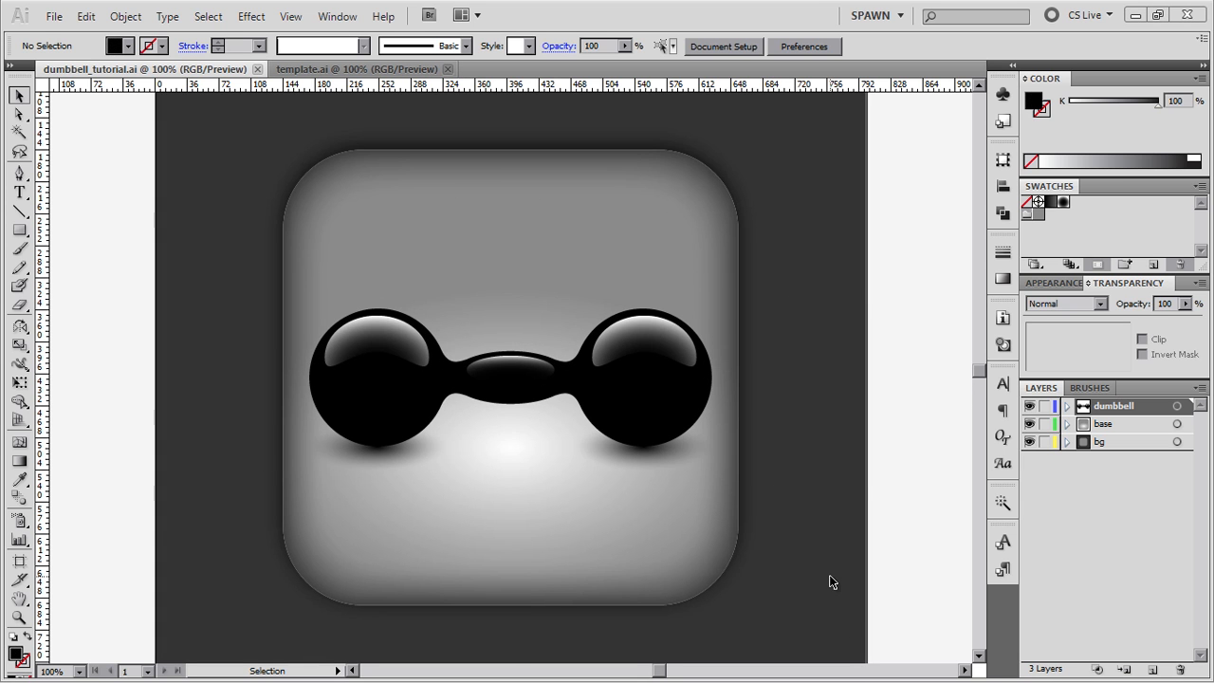
left_click(712, 401)
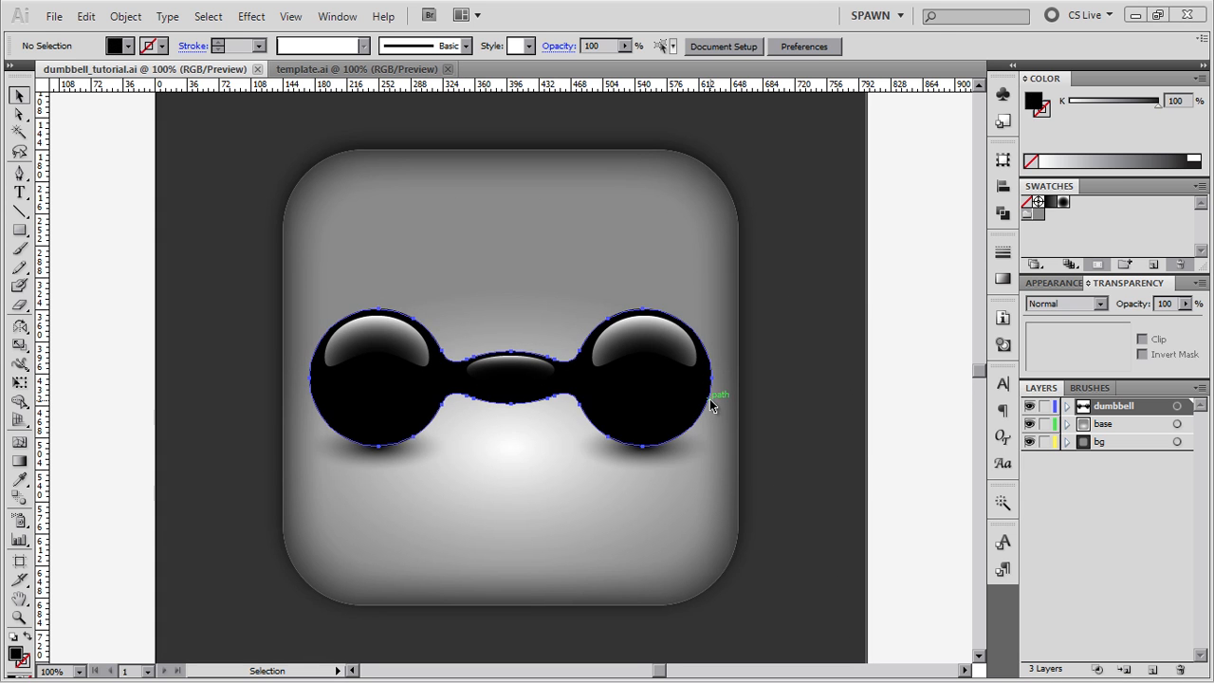
scroll(450, 529, "up", 1)
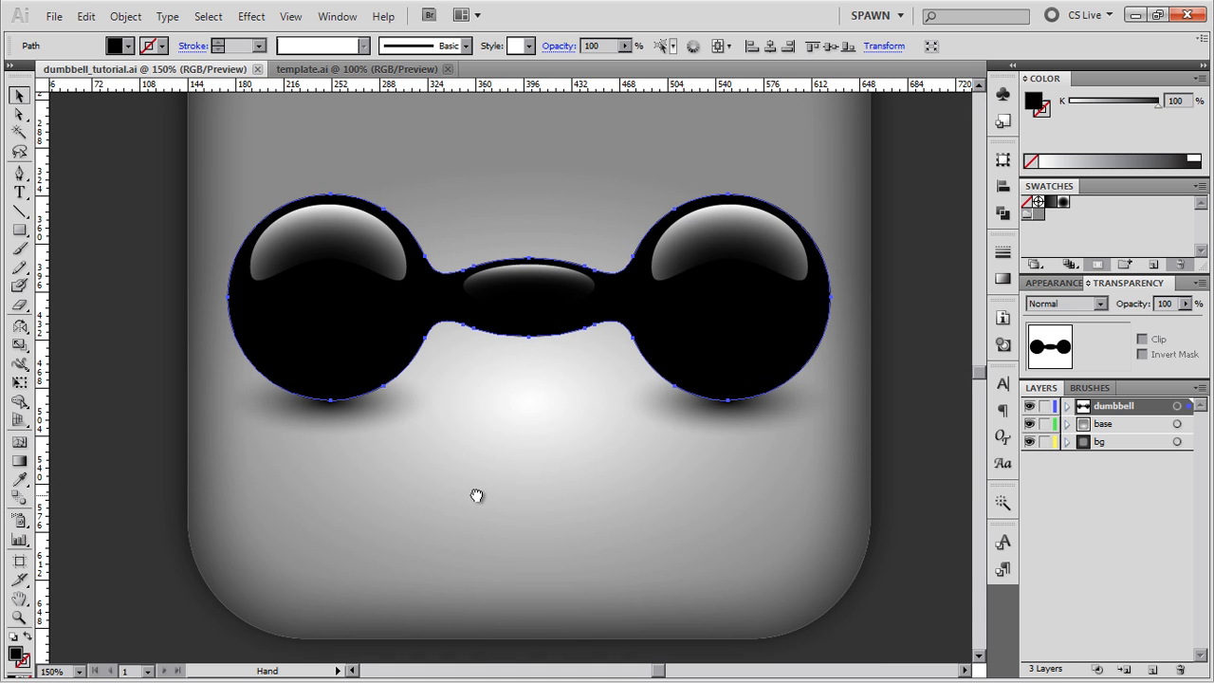
key("o")
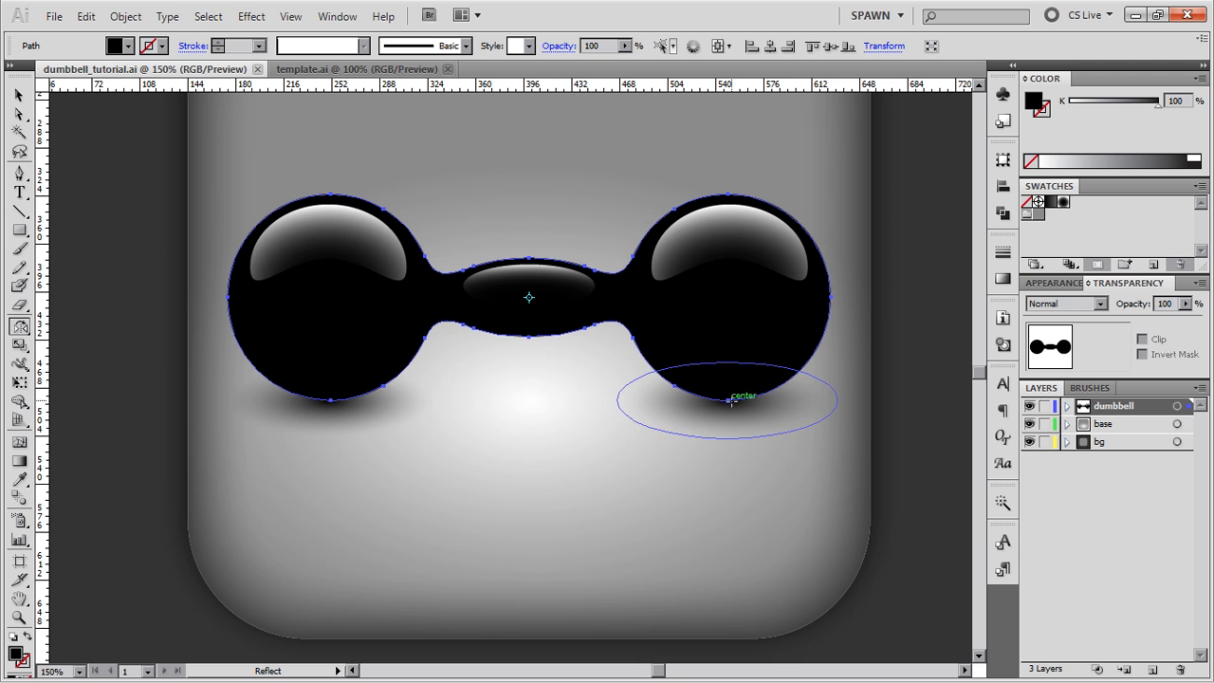
left_click(730, 400)
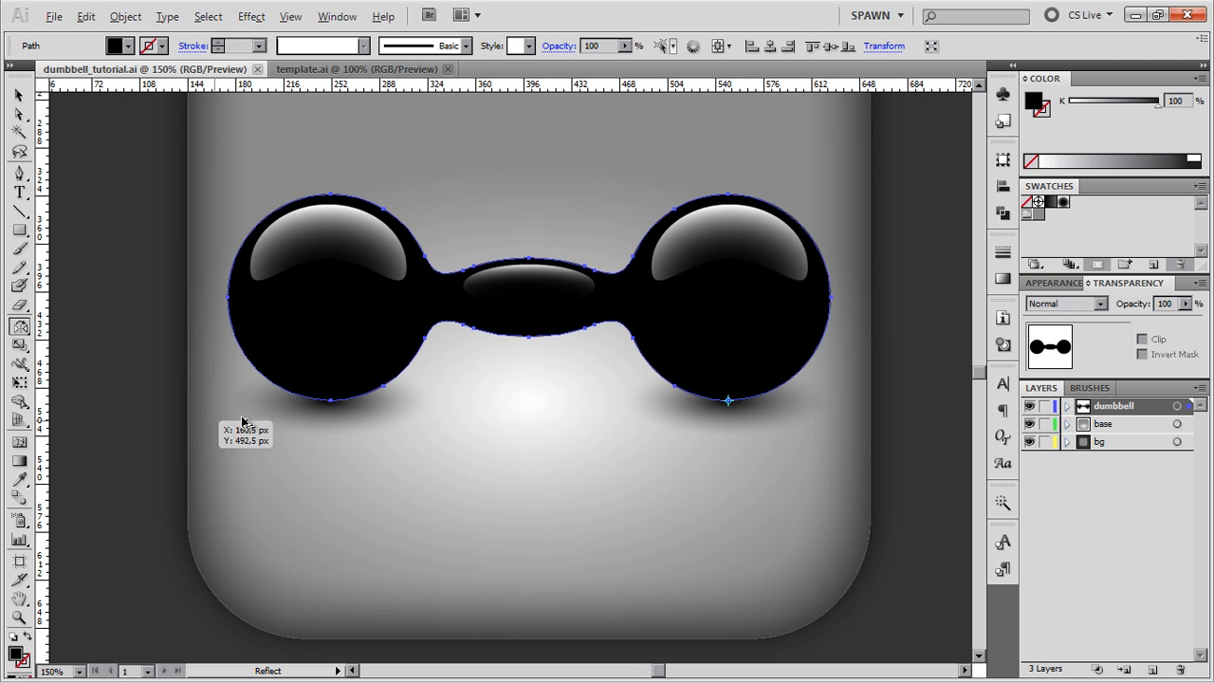
left_click_drag(339, 406, 341, 407)
key("v")
left_click(603, 448)
Draw a black rectangle that completely covers the reflected dumbbell copy.
left_click(19, 229)
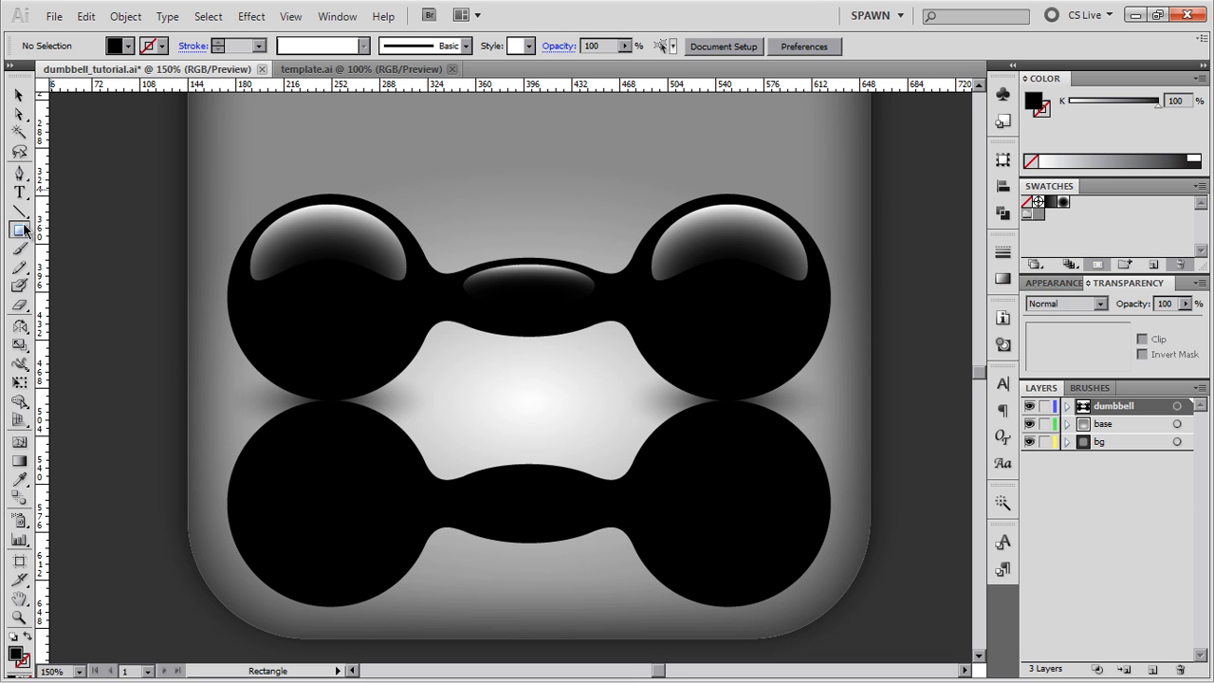
left_click_drag(202, 379, 854, 625)
key("v")
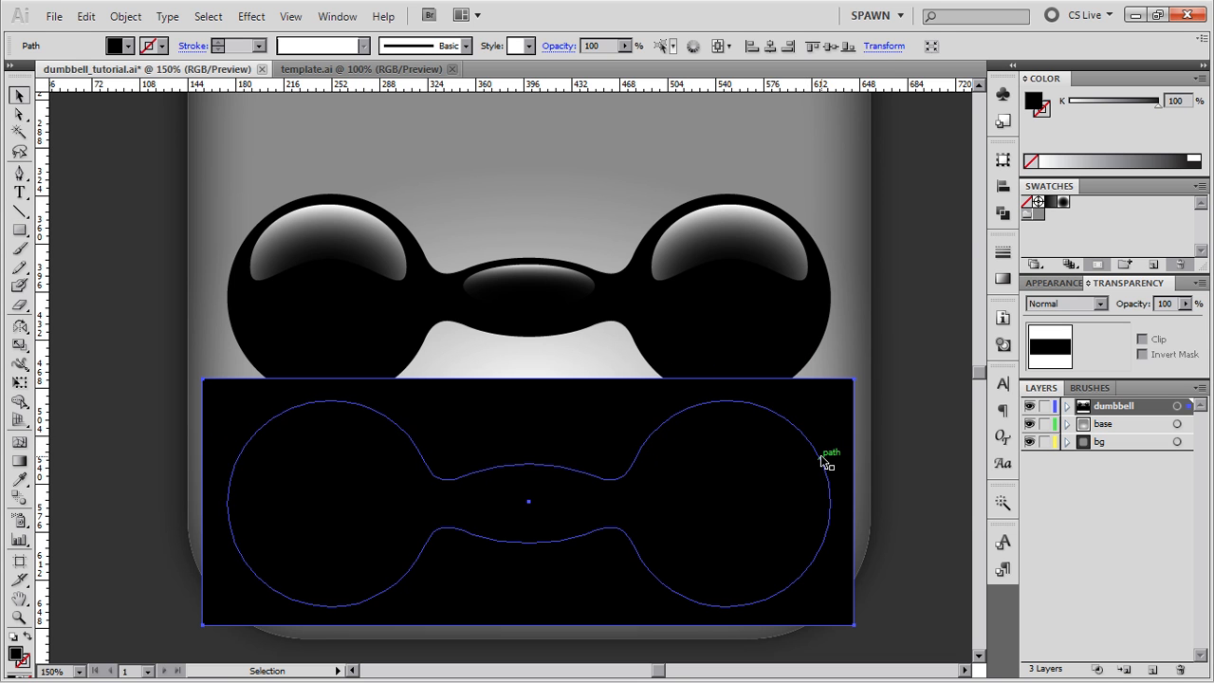
left_click(898, 353)
Fill the covering rectangle with the radial black-to-white gradient.
left_click(829, 384)
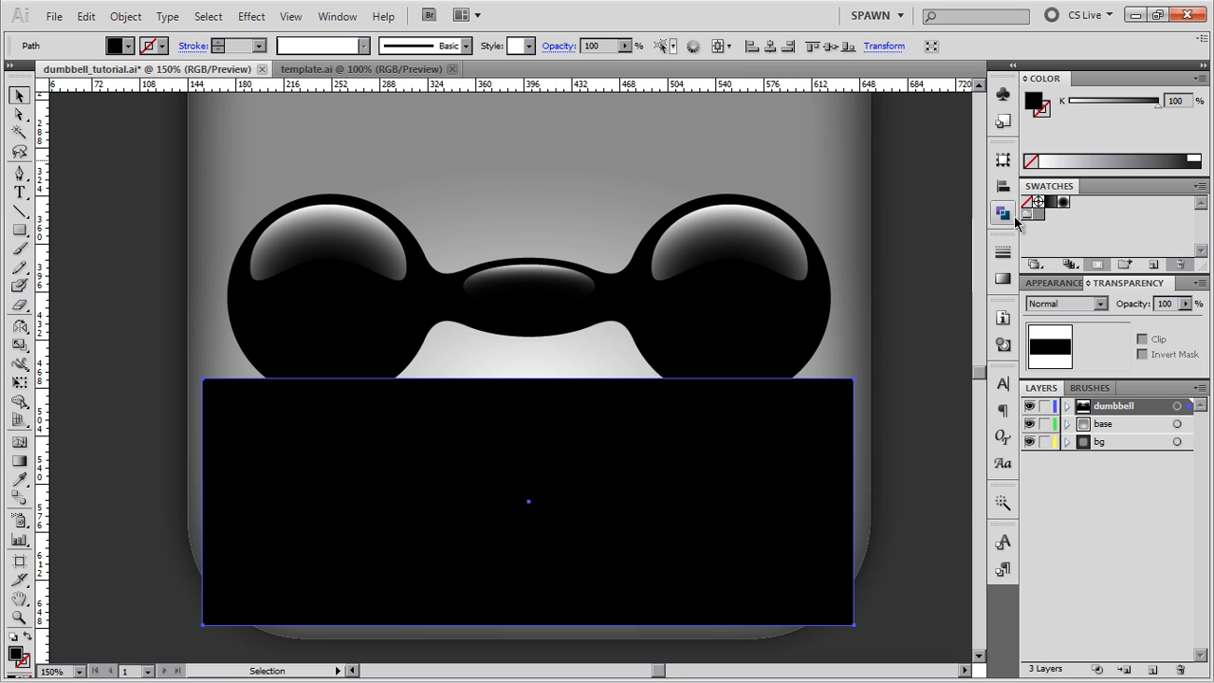
left_click(1015, 218)
left_click(1002, 277)
left_click(891, 347)
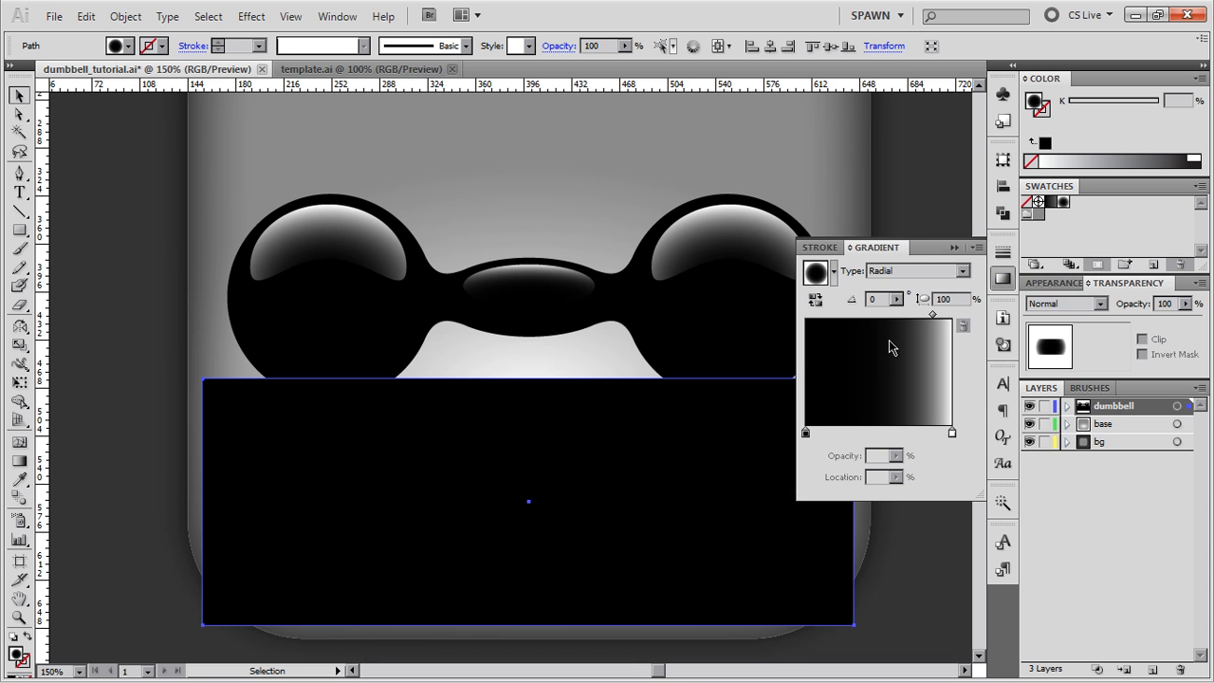
Replace the covering rectangle's radial fill with the linear gradient New Gradient Swatch 1.
left_click(886, 271)
left_click(880, 271)
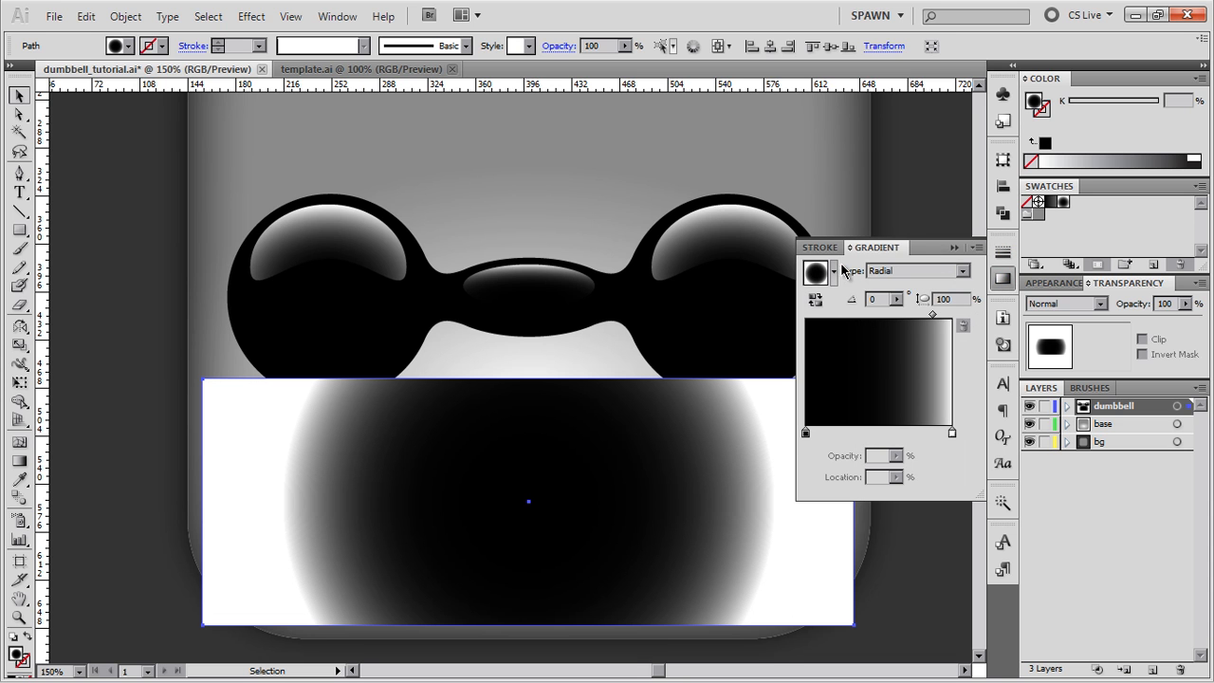
left_click(834, 271)
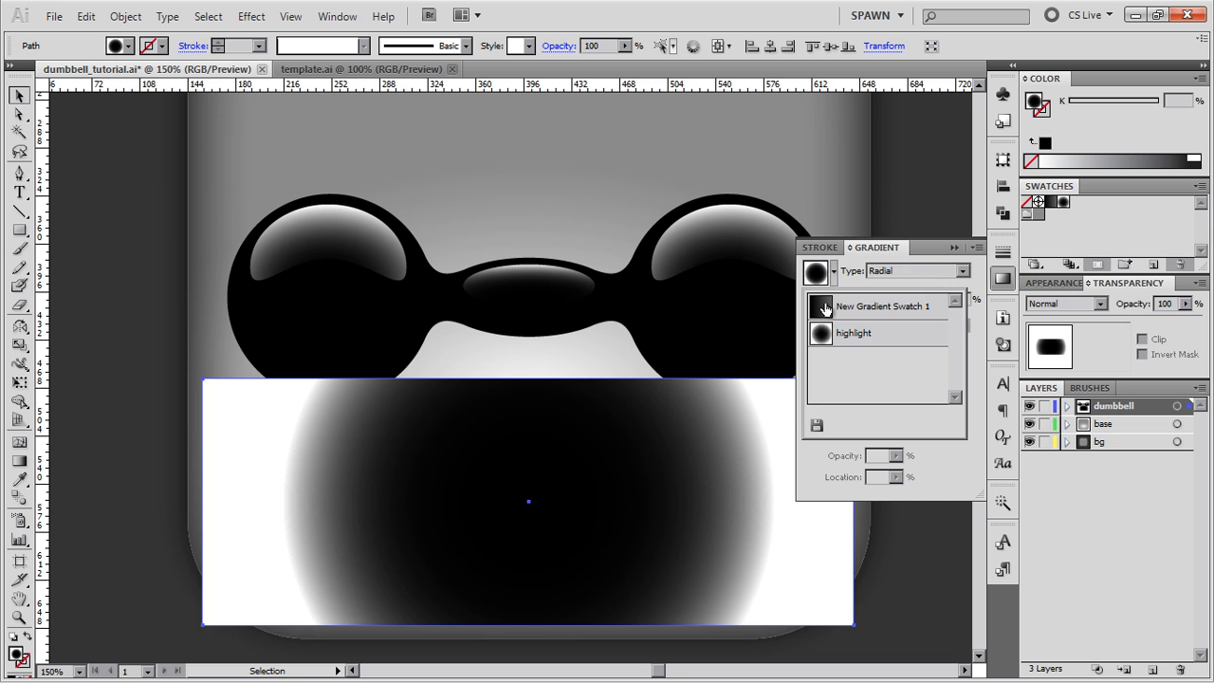
left_click(825, 307)
Set the end stop of the rectangle's linear gradient to 27% black.
key("space")
left_click_drag(580, 387, 565, 327)
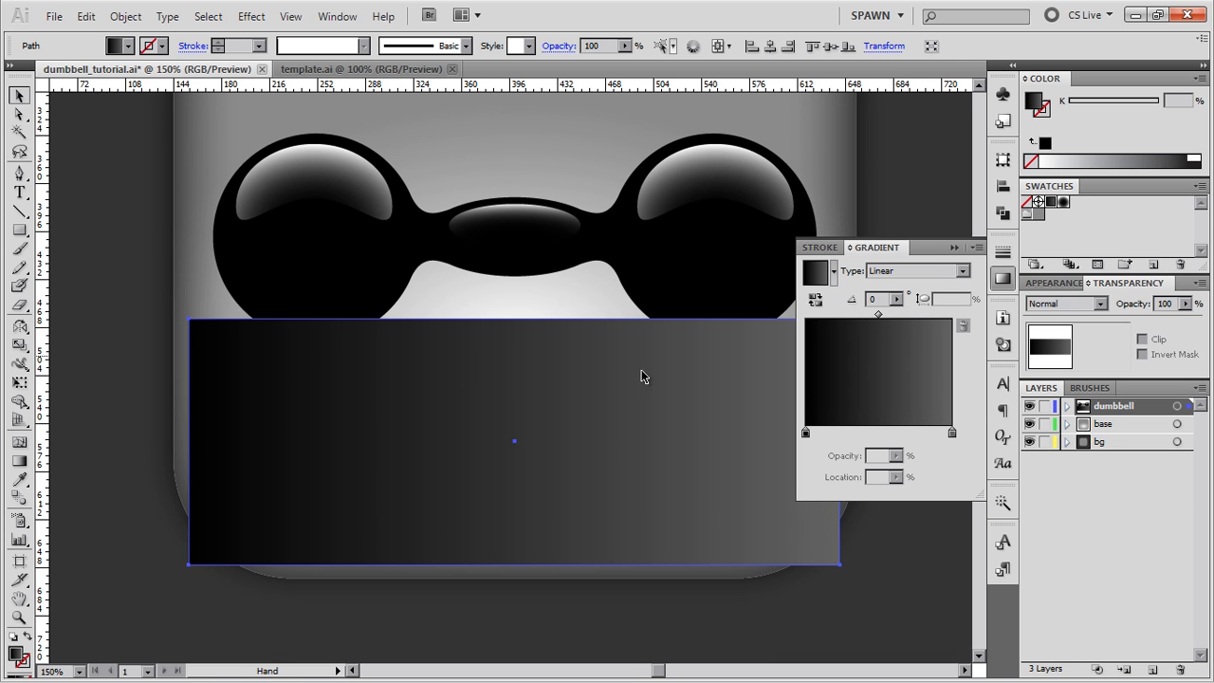
left_click(953, 434)
left_click_drag(1128, 105, 1093, 107)
left_click_drag(670, 354, 627, 339)
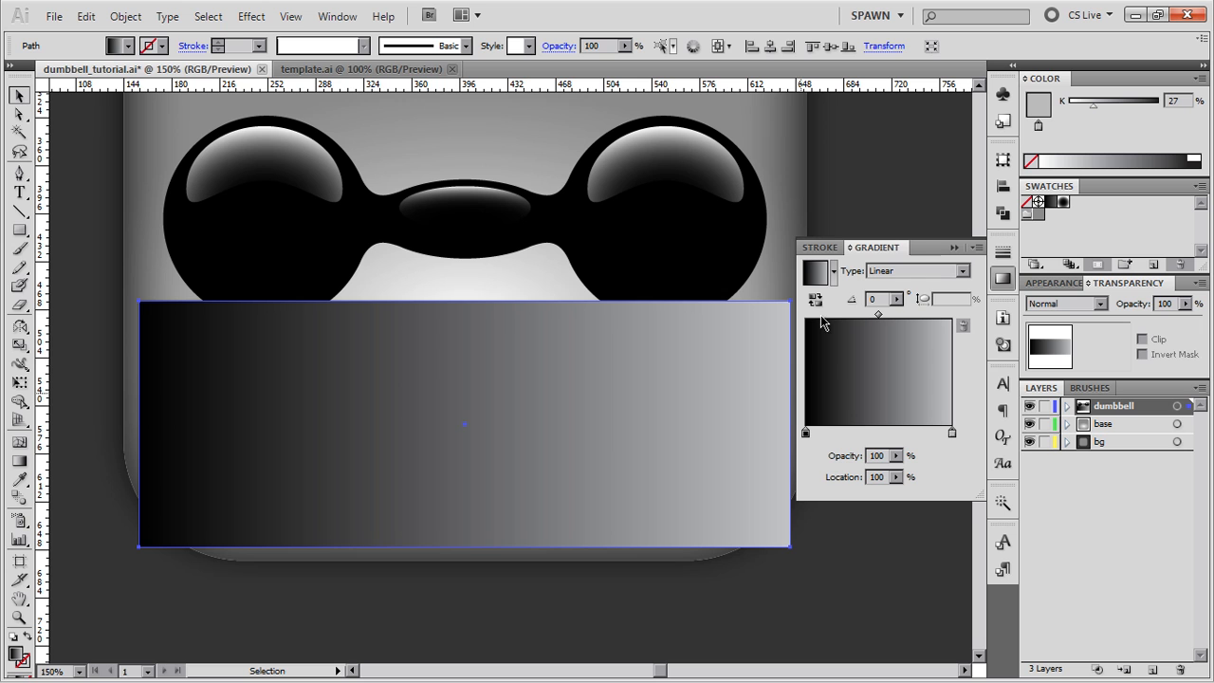
Run the rectangle's gradient vertically at 90°, from black at its lower edge to light gray at its upper edge.
key("g")
left_click_drag(561, 550, 583, 308)
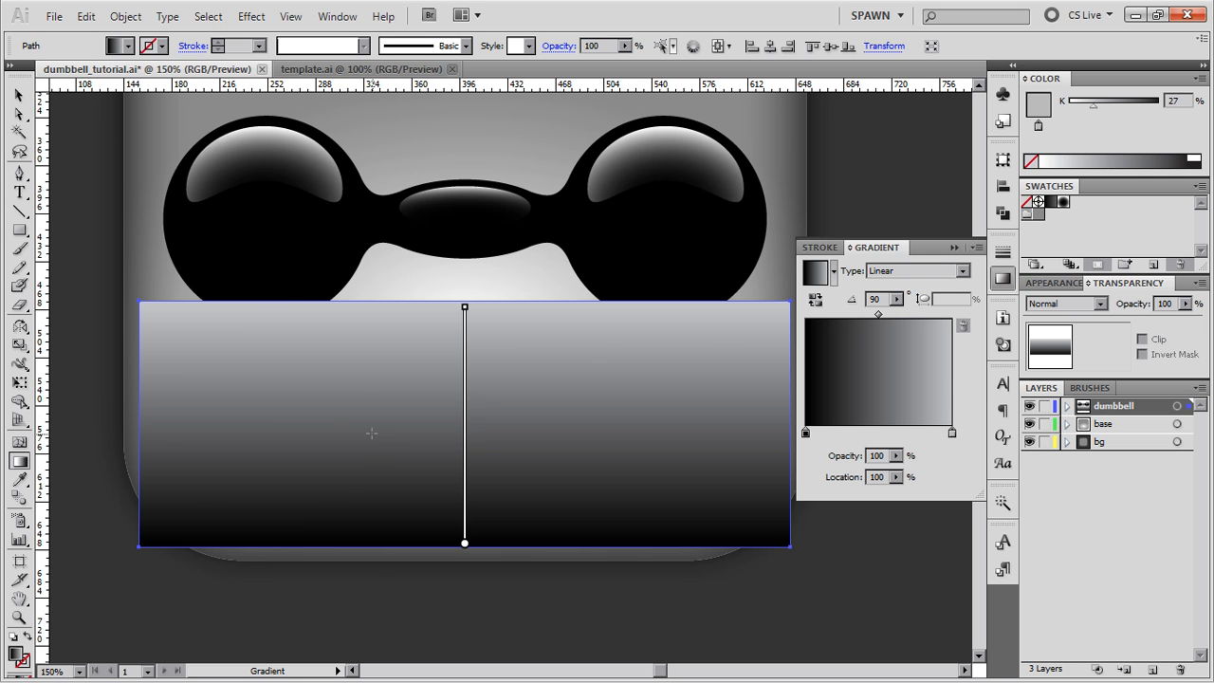
key("v")
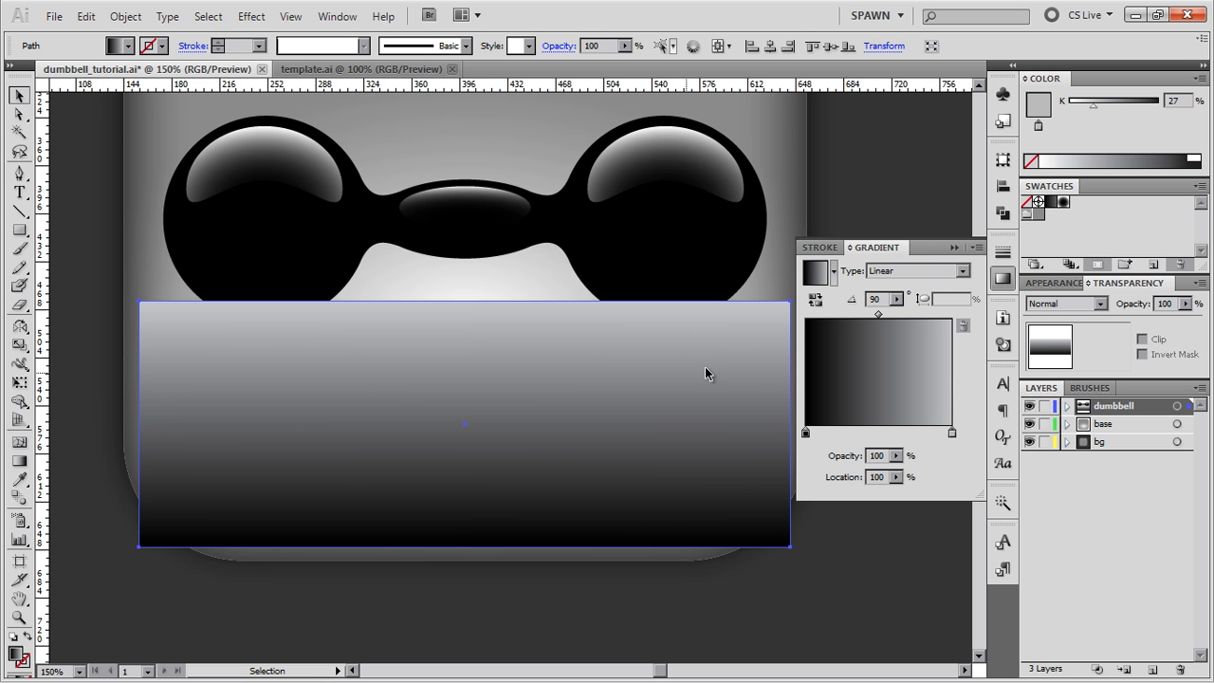
Make an opacity mask from the gradient rectangle and the reflected dumbbell silhouette beneath it.
left_click(750, 366, "shift")
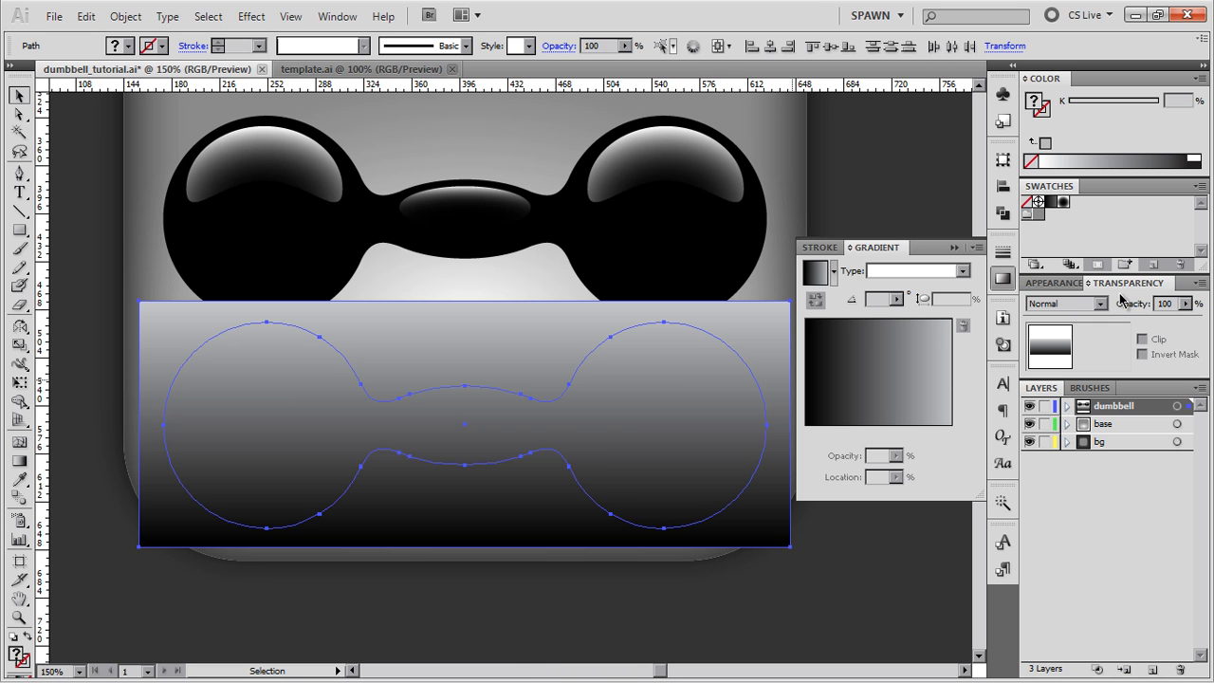
left_click(1201, 286)
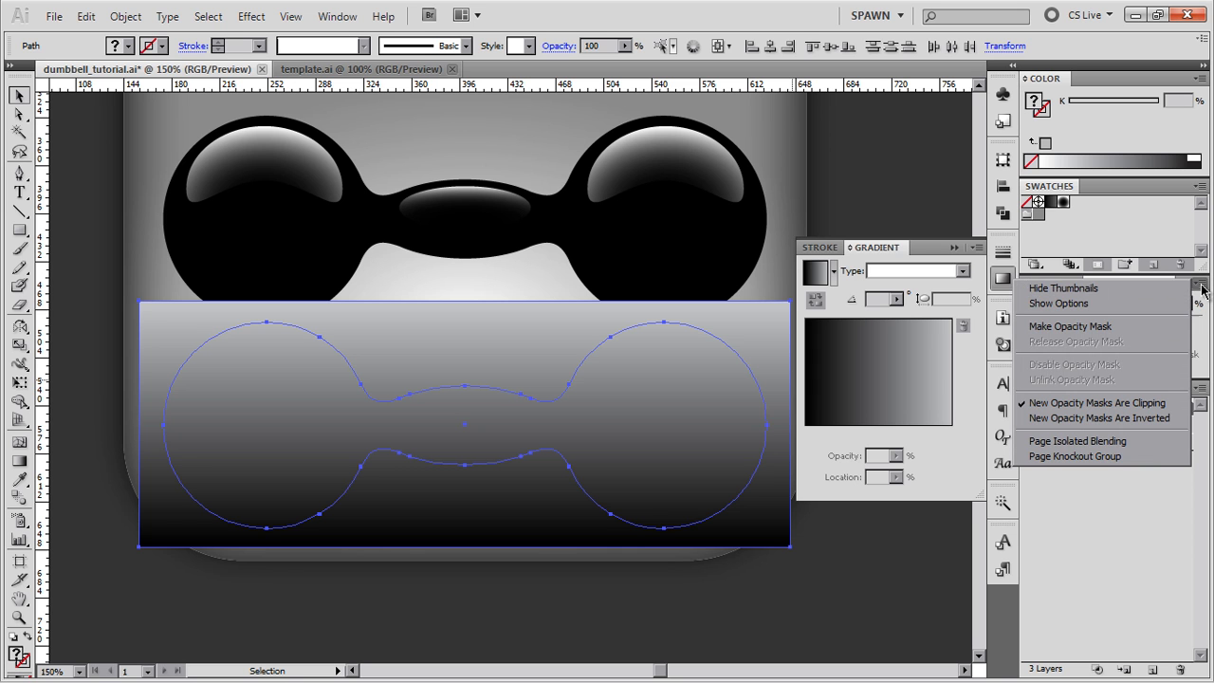
left_click(1100, 326)
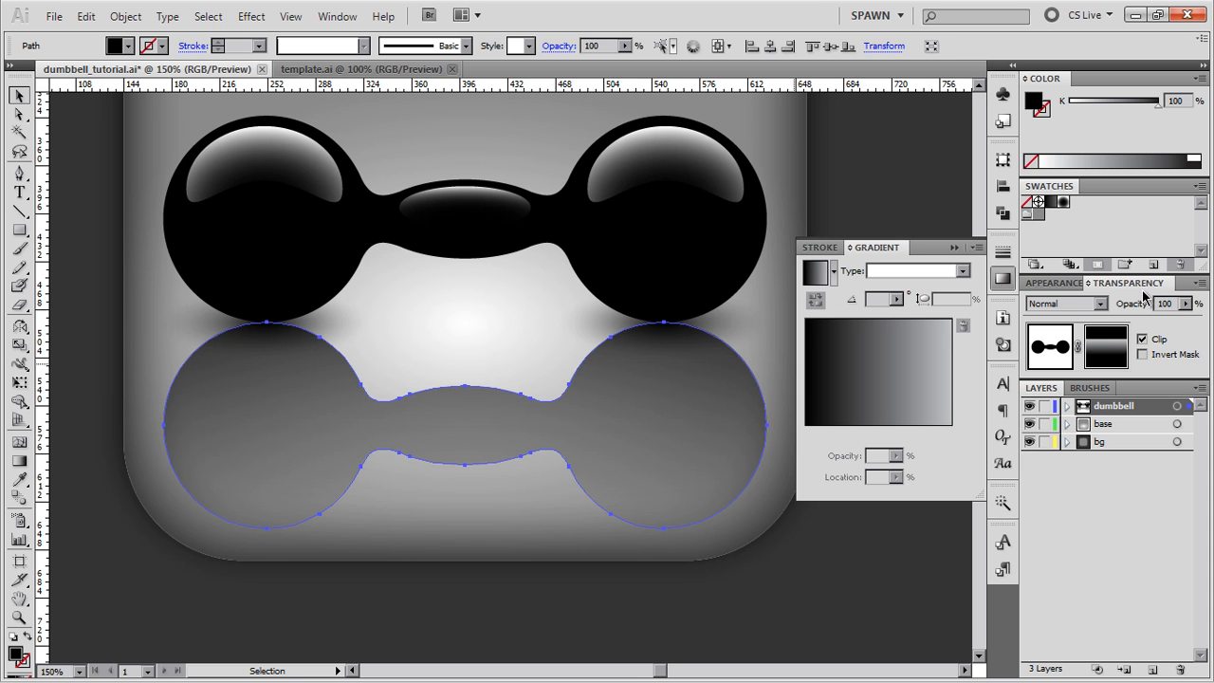
Shift the vertical gradient upward inside the opacity mask so the reflection fades out near its middle, and return to the artwork.
left_click_drag(613, 420, 635, 428)
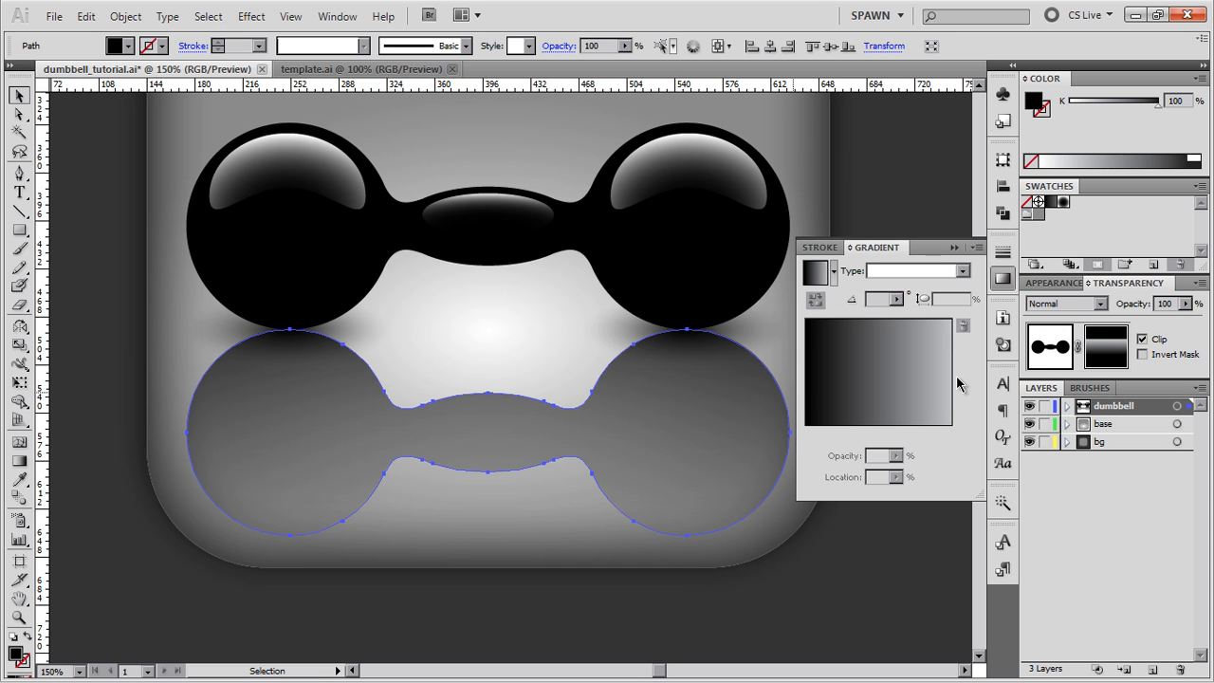
left_click(1104, 351)
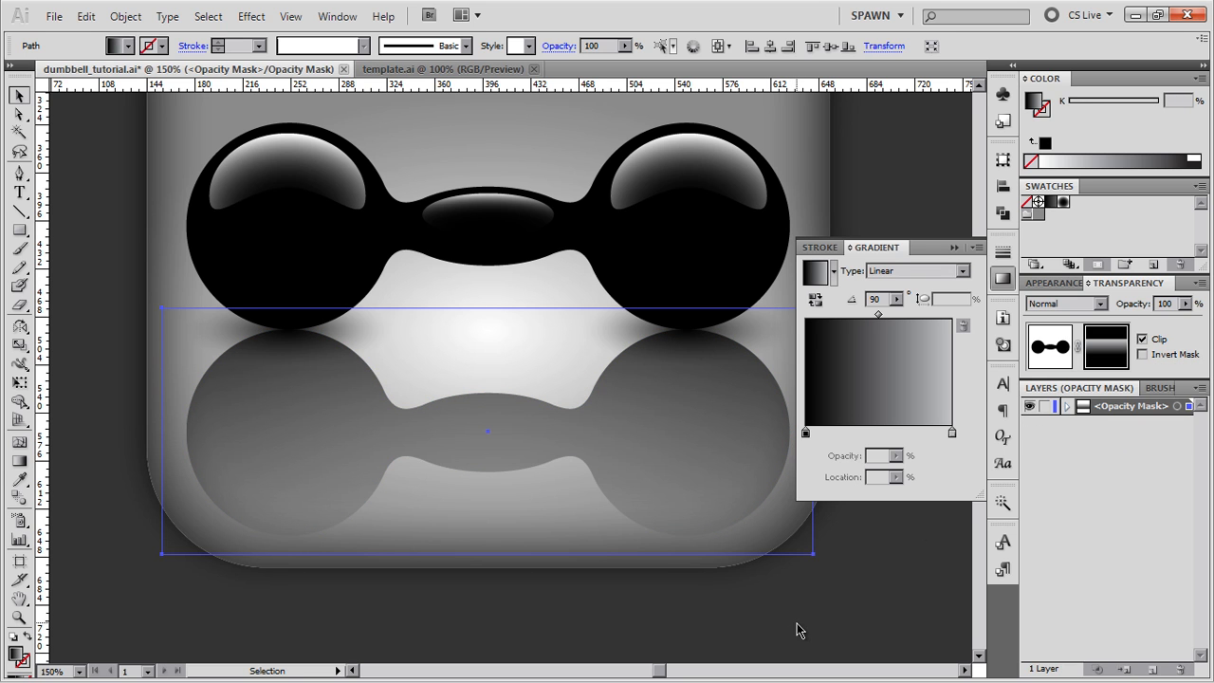
key("g")
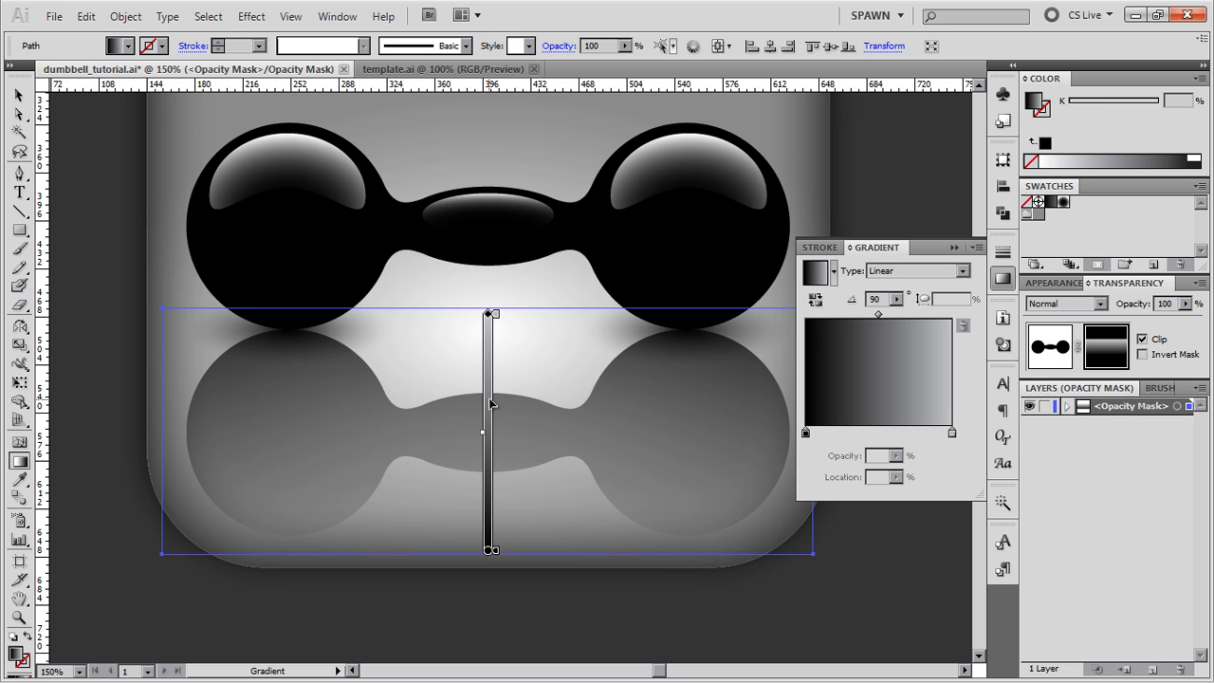
left_click_drag(495, 387, 486, 316)
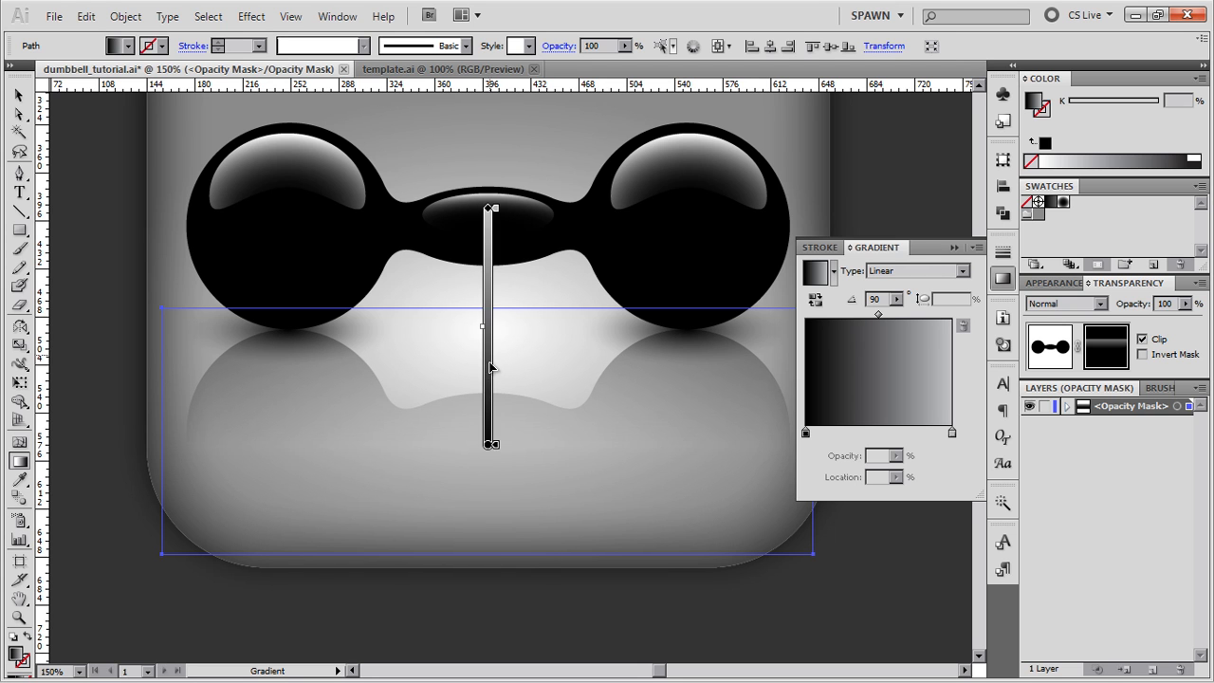
left_click(1049, 348)
left_click(26, 94)
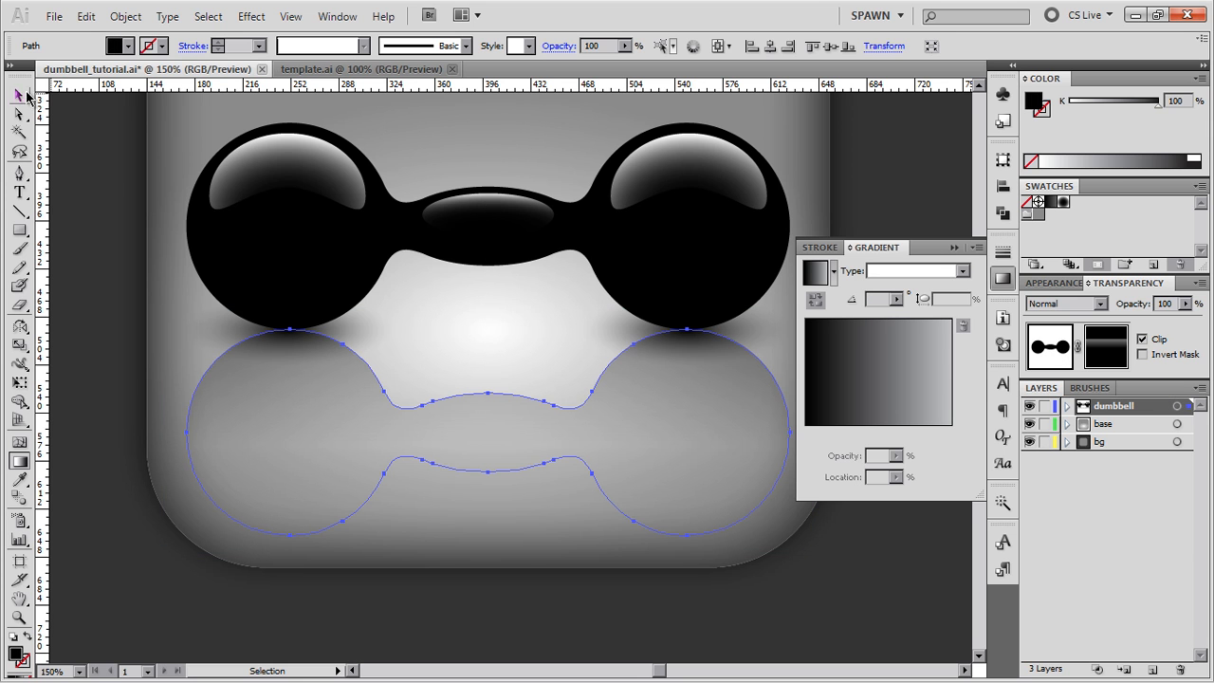
Set the masked dumbbell reflection's opacity to 60%, deselect it and close the gradient settings.
mouse_move(511, 345)
left_mouse_down()
mouse_move(484, 342)
mouse_move(505, 359)
left_mouse_up()
key("ctrl+shift+a")
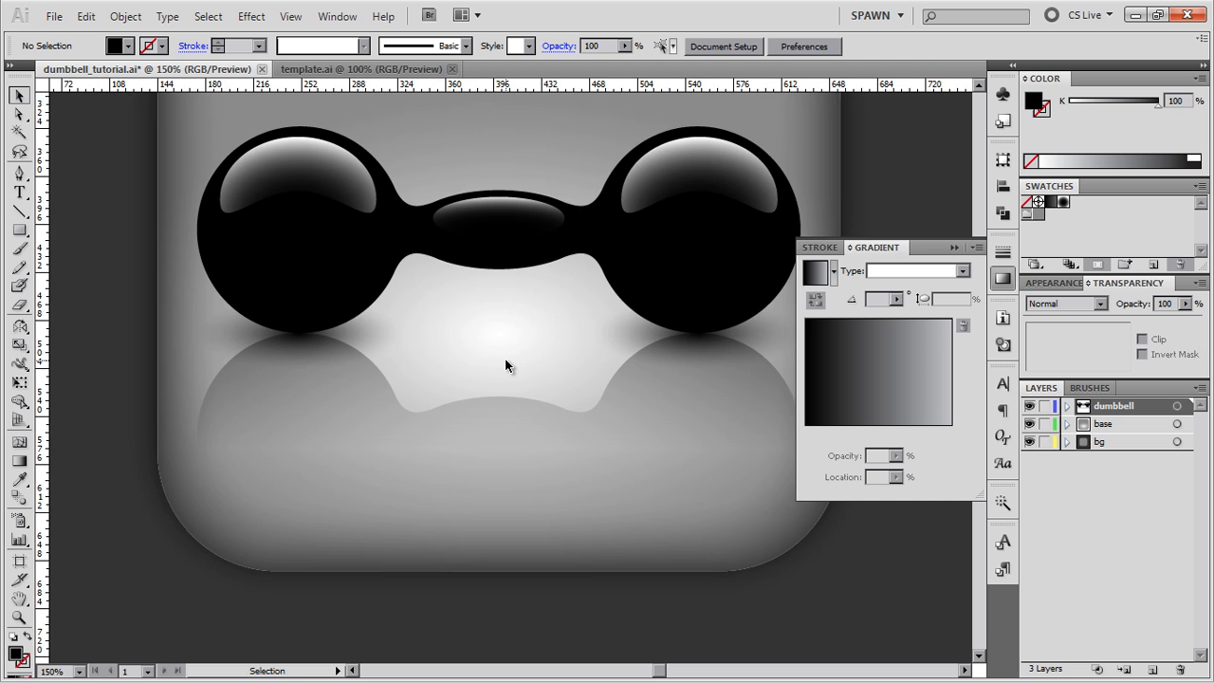
key("ctrl+minus")
left_click(542, 407)
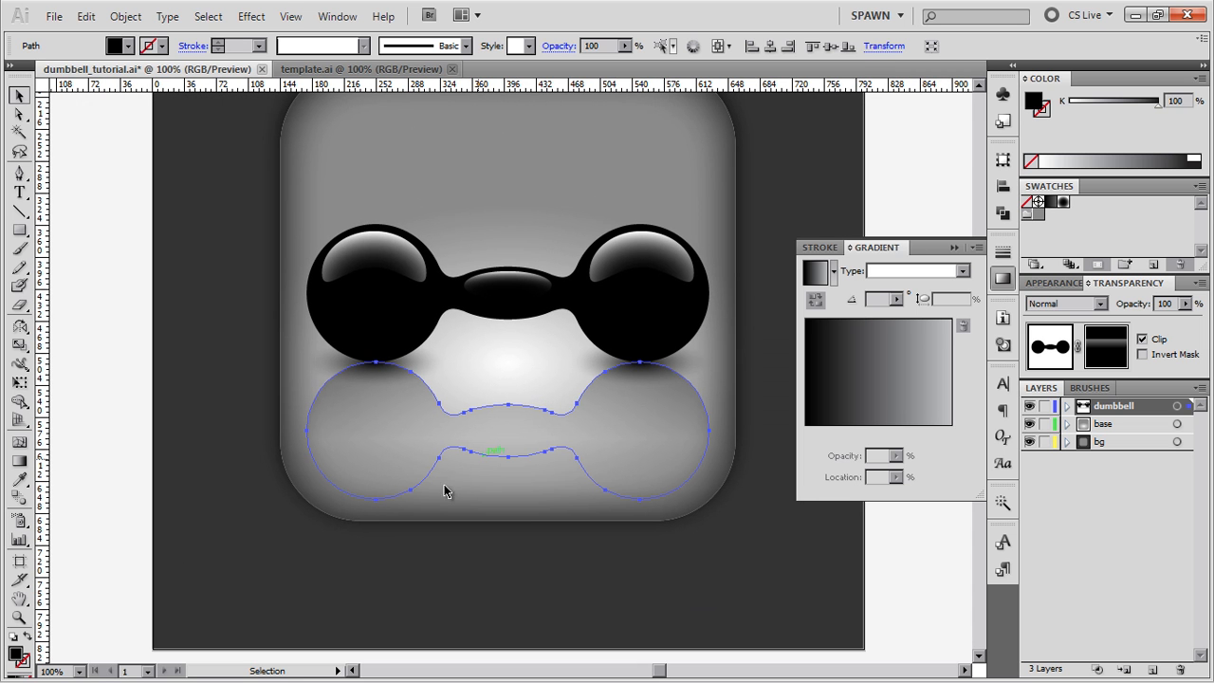
left_click(1133, 309)
key("Return")
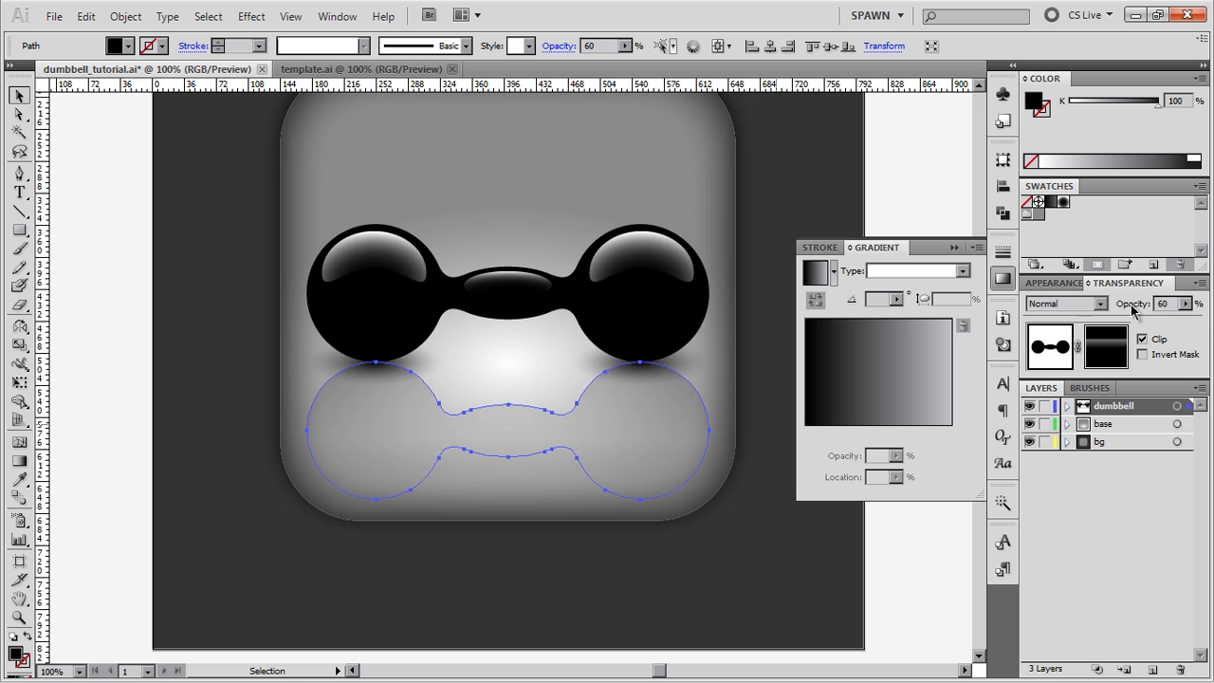
left_click(768, 559)
key("ctrl+minus")
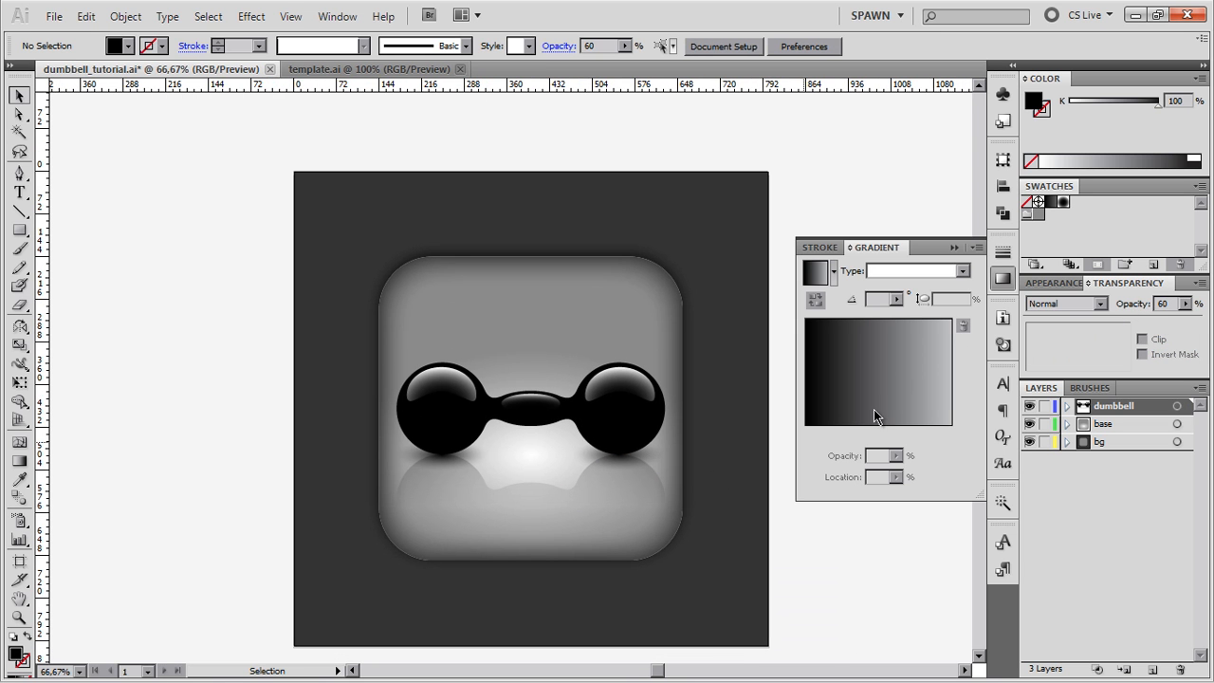
left_click(1007, 285)
key("ctrl+plus")
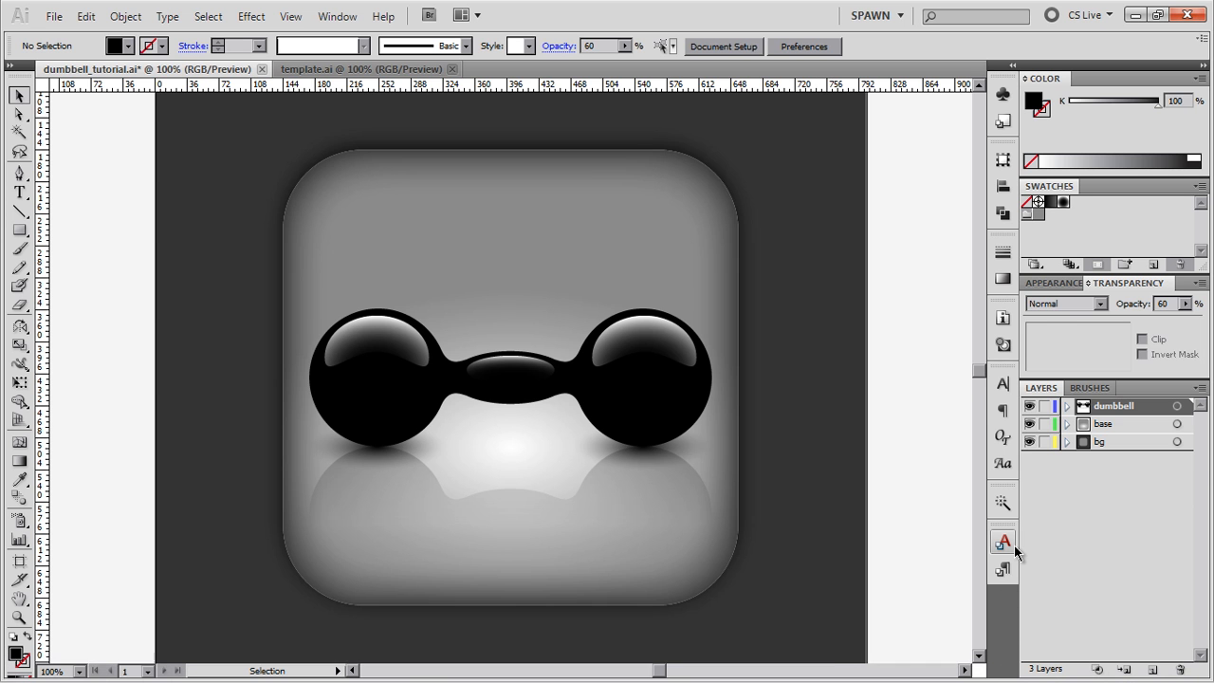
key("ctrl+plus")
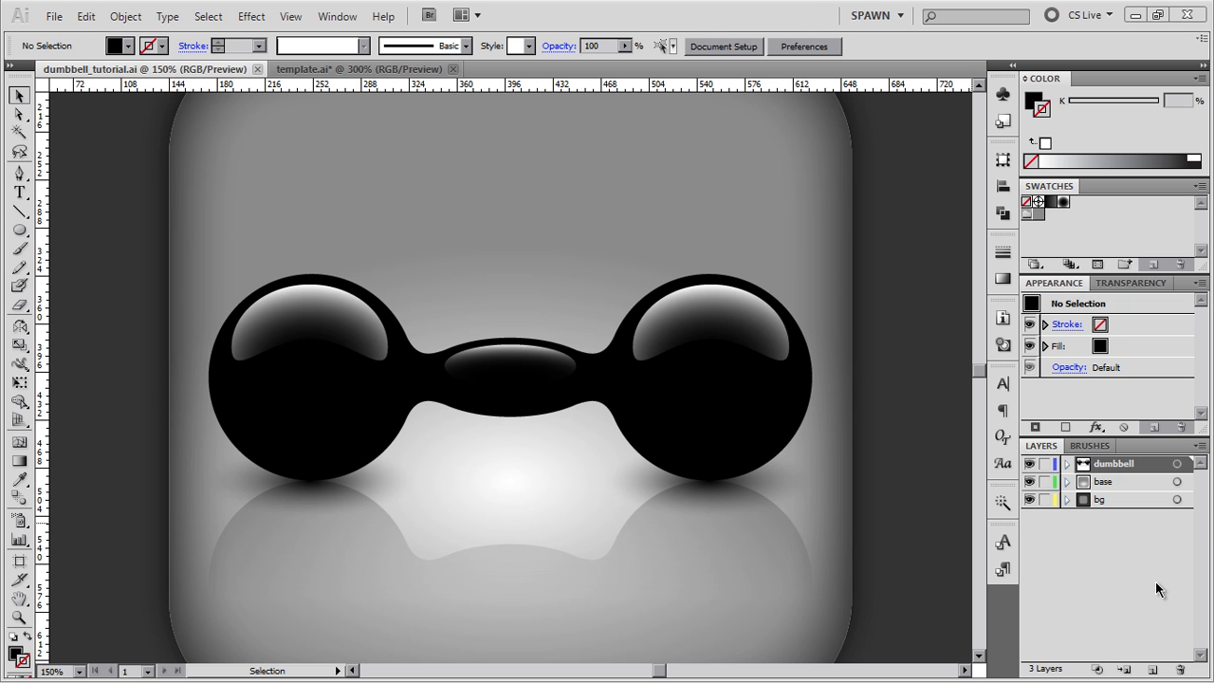
Add a new layer above the others, named "progress bar", with Orange as its layer color.
left_click(1151, 669)
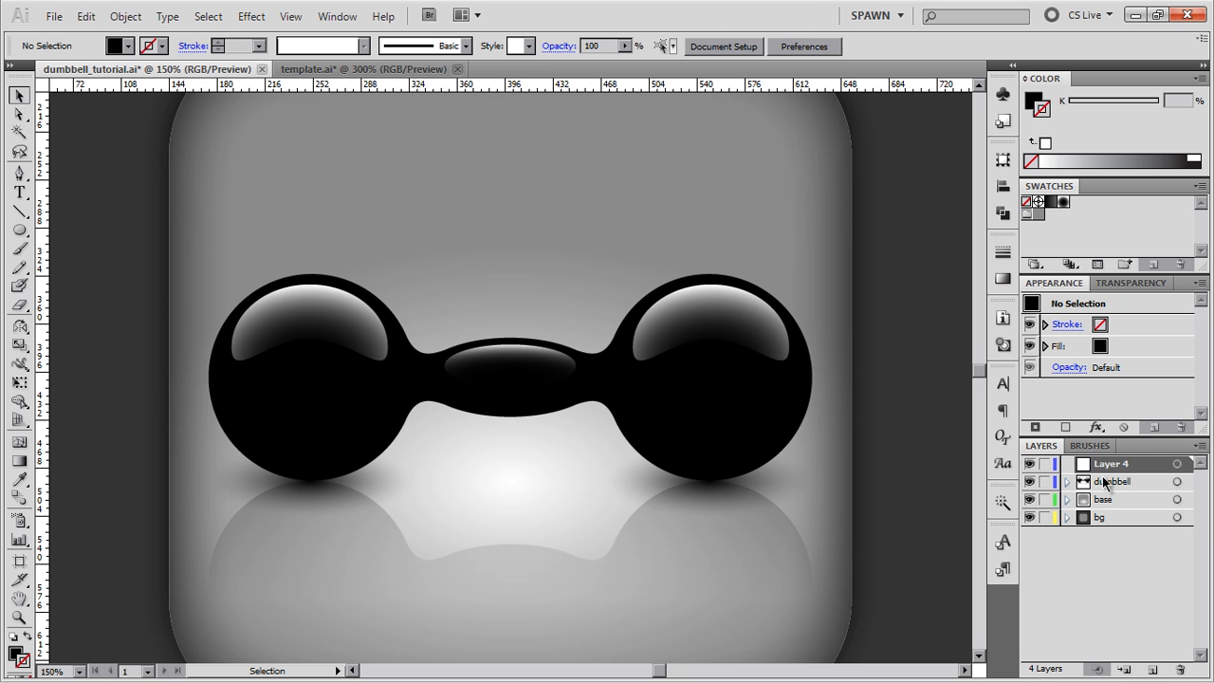
double_click(1103, 466)
type("progress bar")
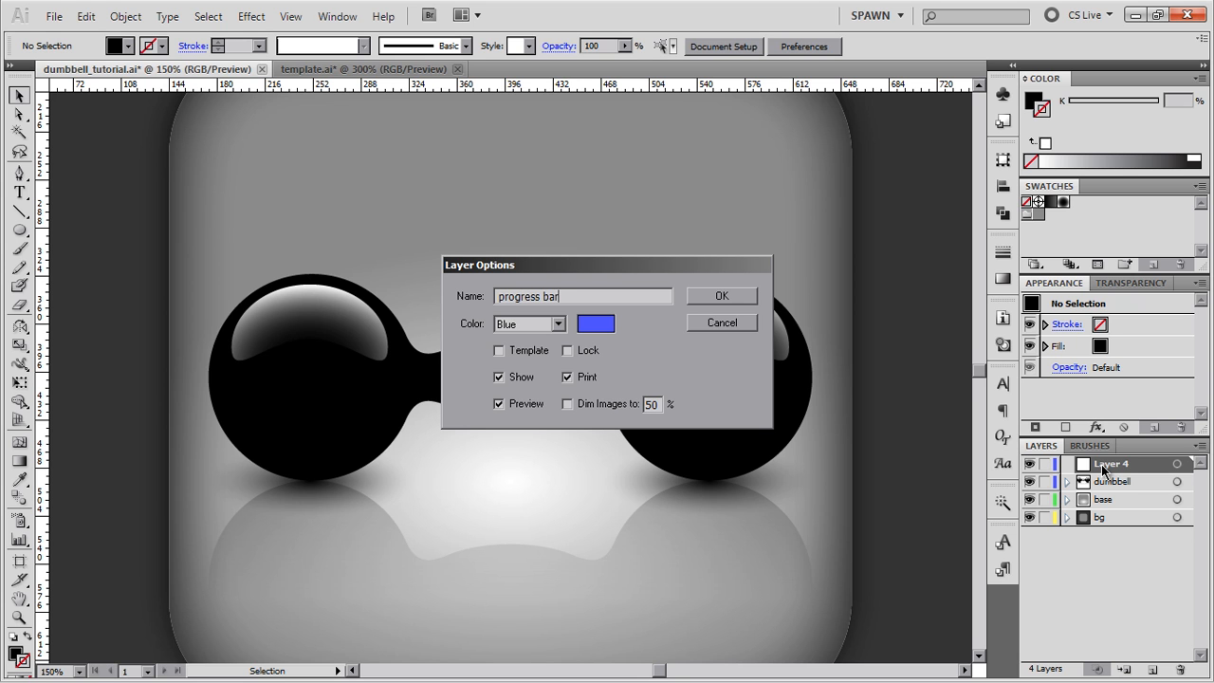
left_click(536, 323)
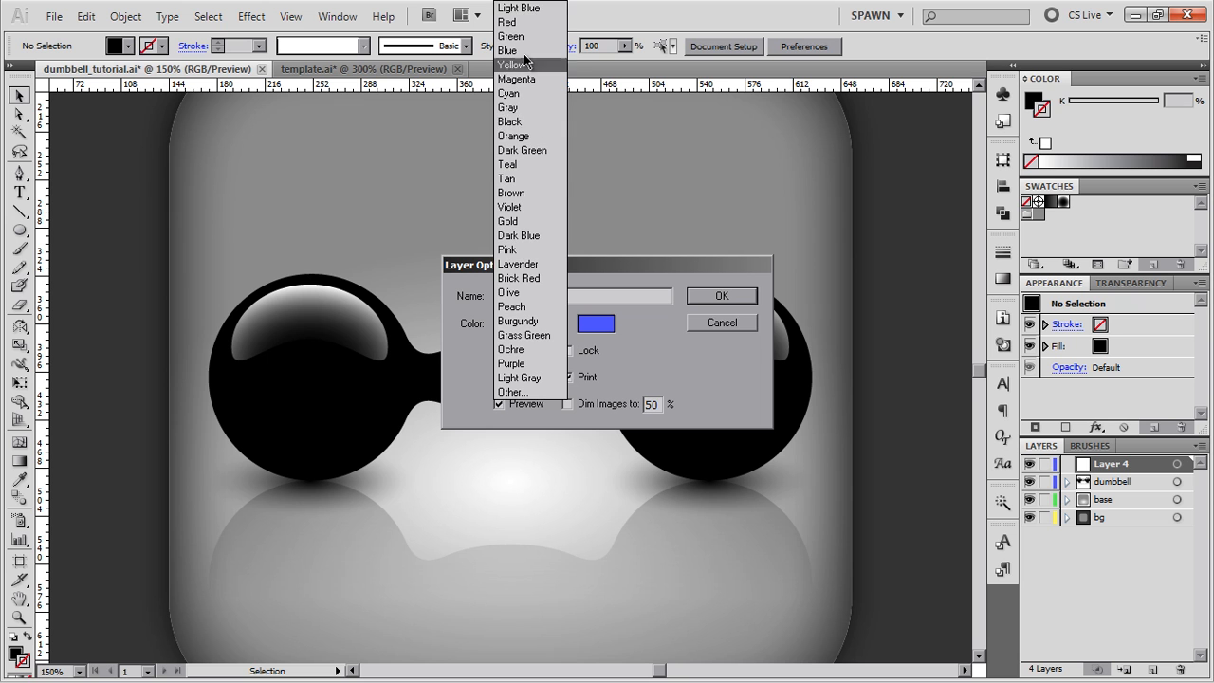
left_click(529, 136)
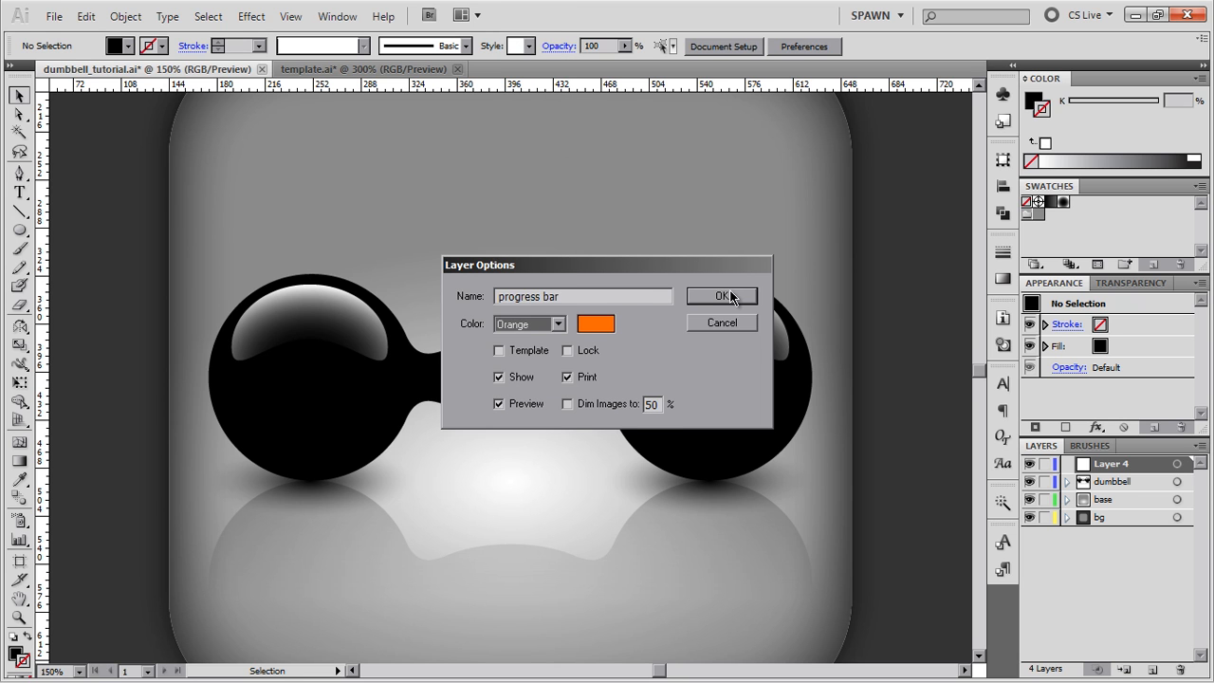
left_click(730, 297)
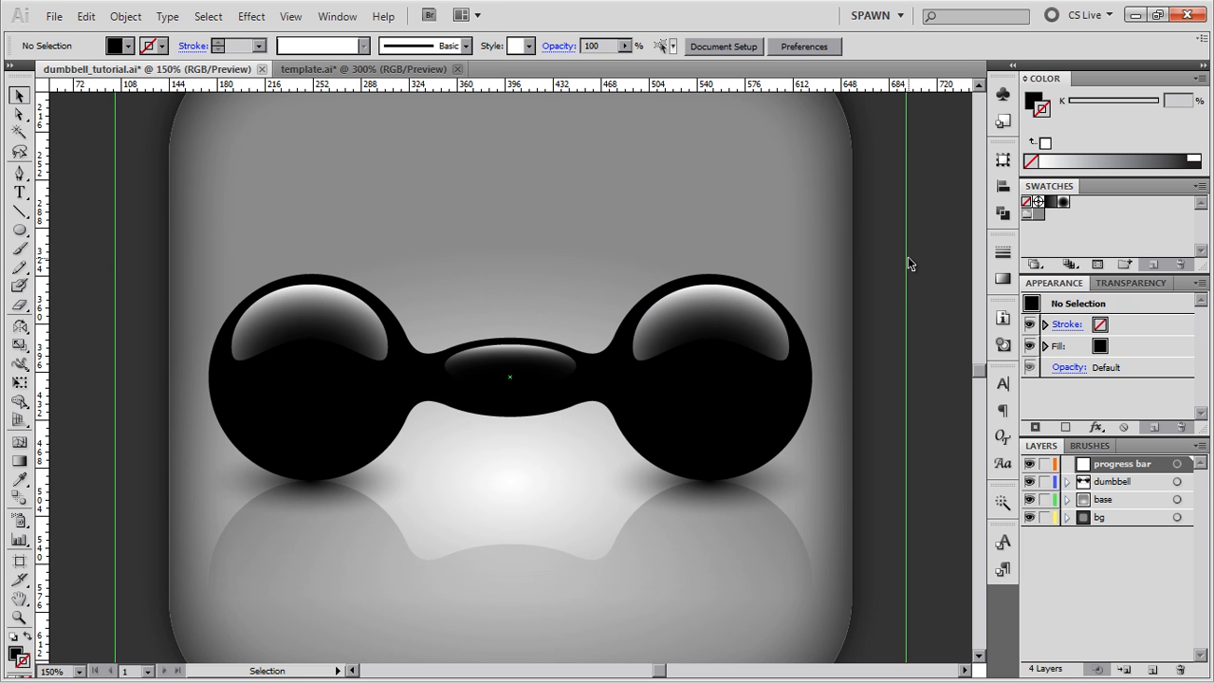
Draw a straight horizontal line outward from the handle's center, reaching slightly into both weights.
key("l")
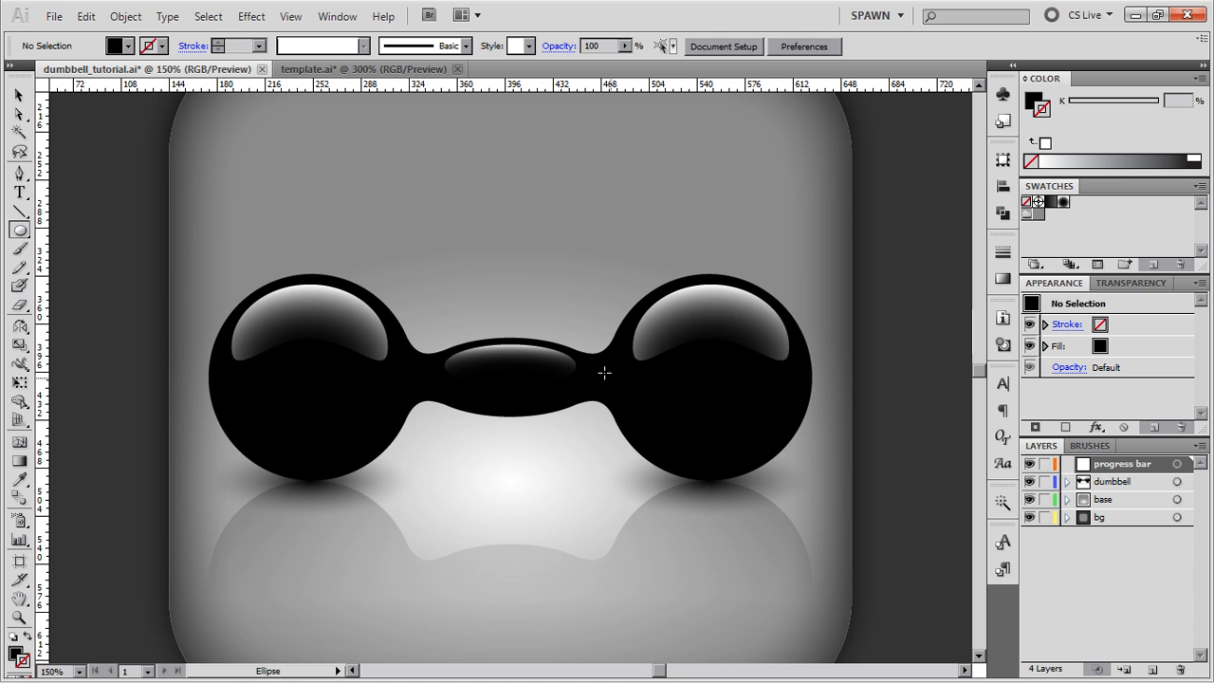
key("backslash")
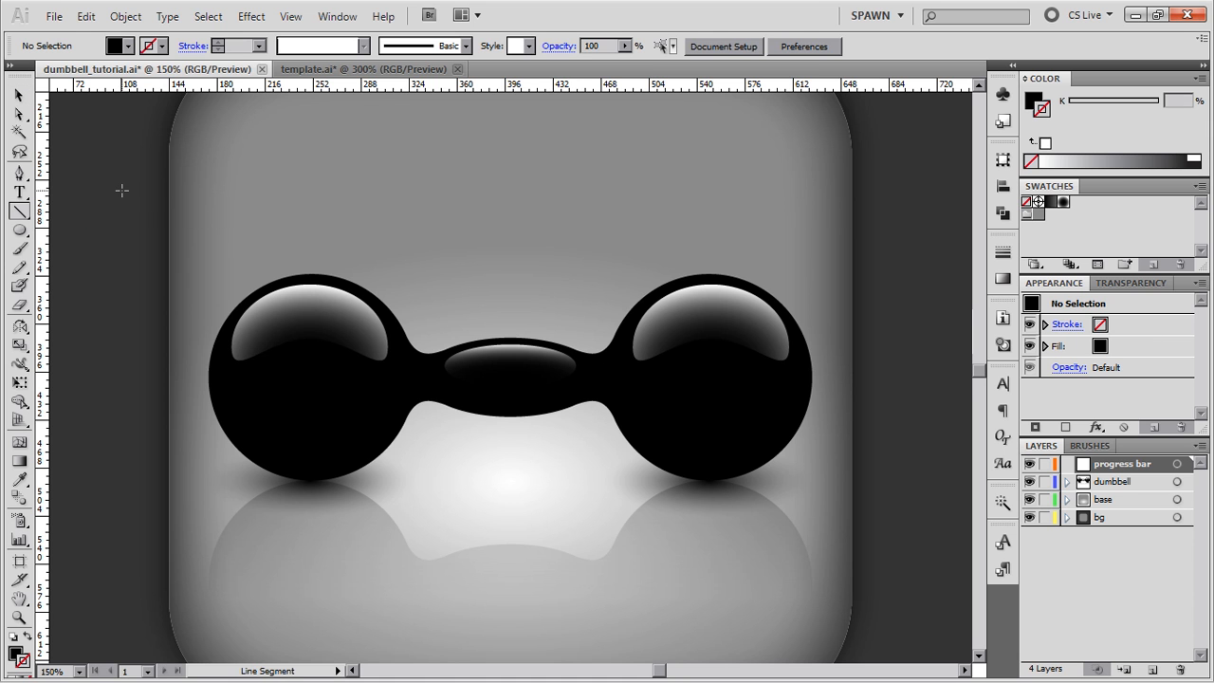
scroll(493, 343, "up", 1)
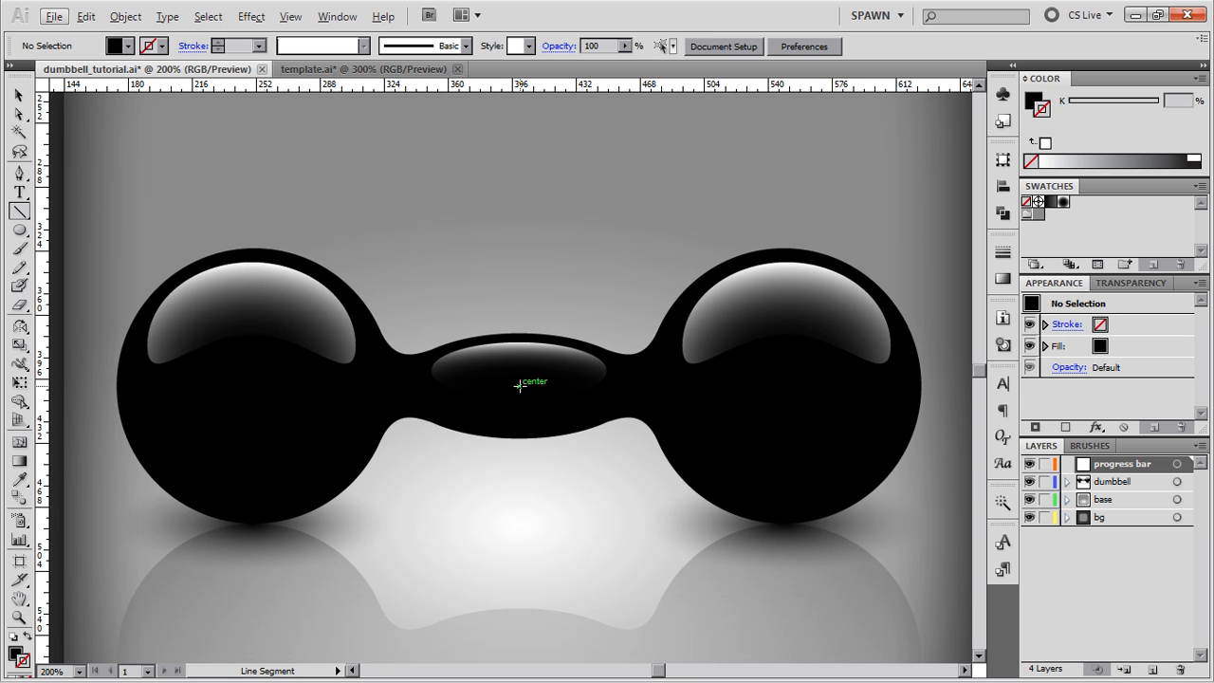
left_click_drag(520, 385, 669, 379)
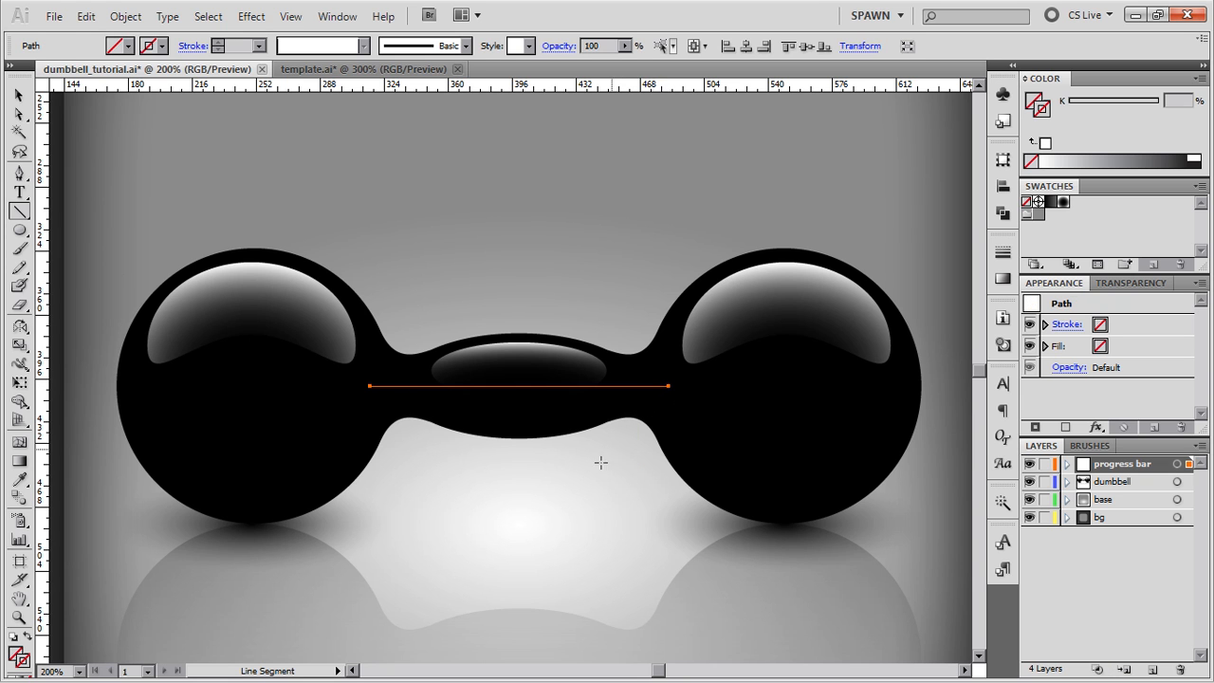
Give the horizontal line a white 20 pt stroke with round caps.
left_click(1044, 144)
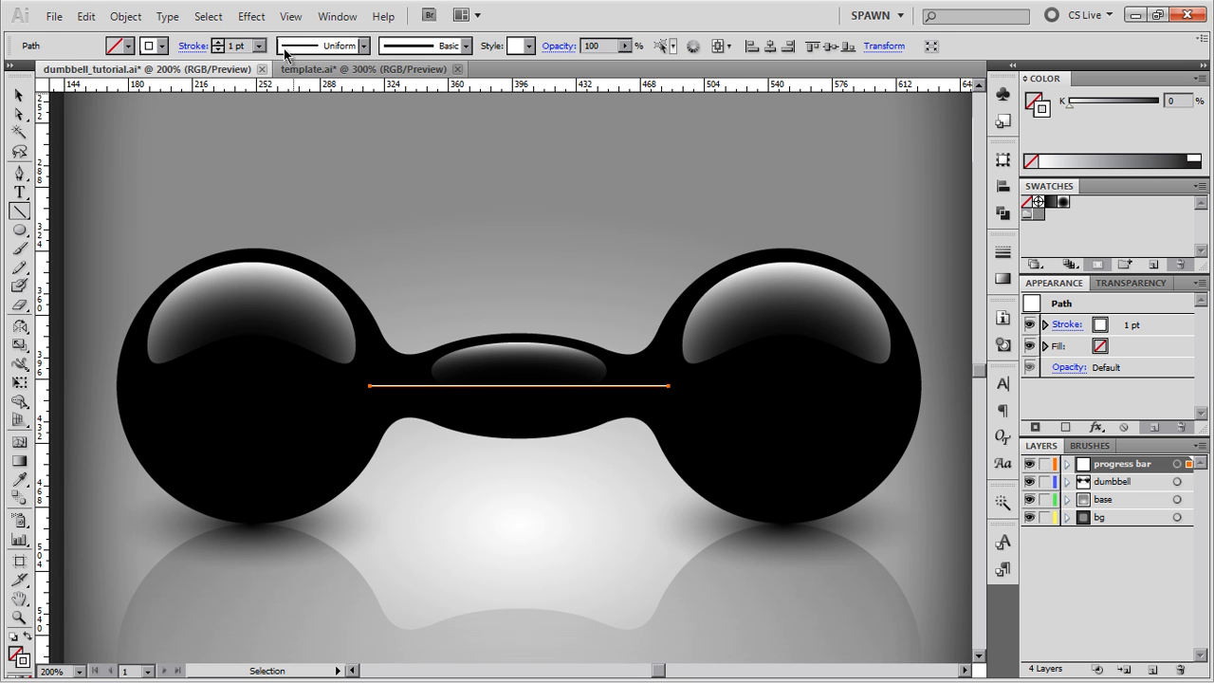
left_click(192, 45)
left_click(104, 89)
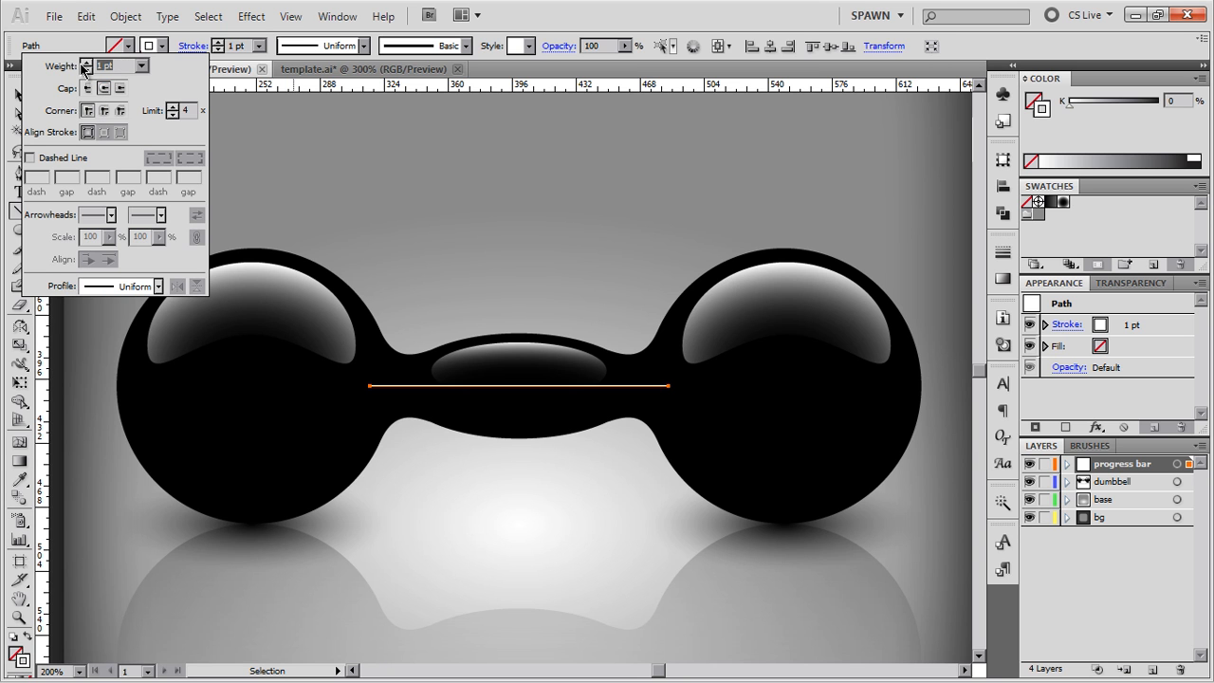
type("20")
key("Return")
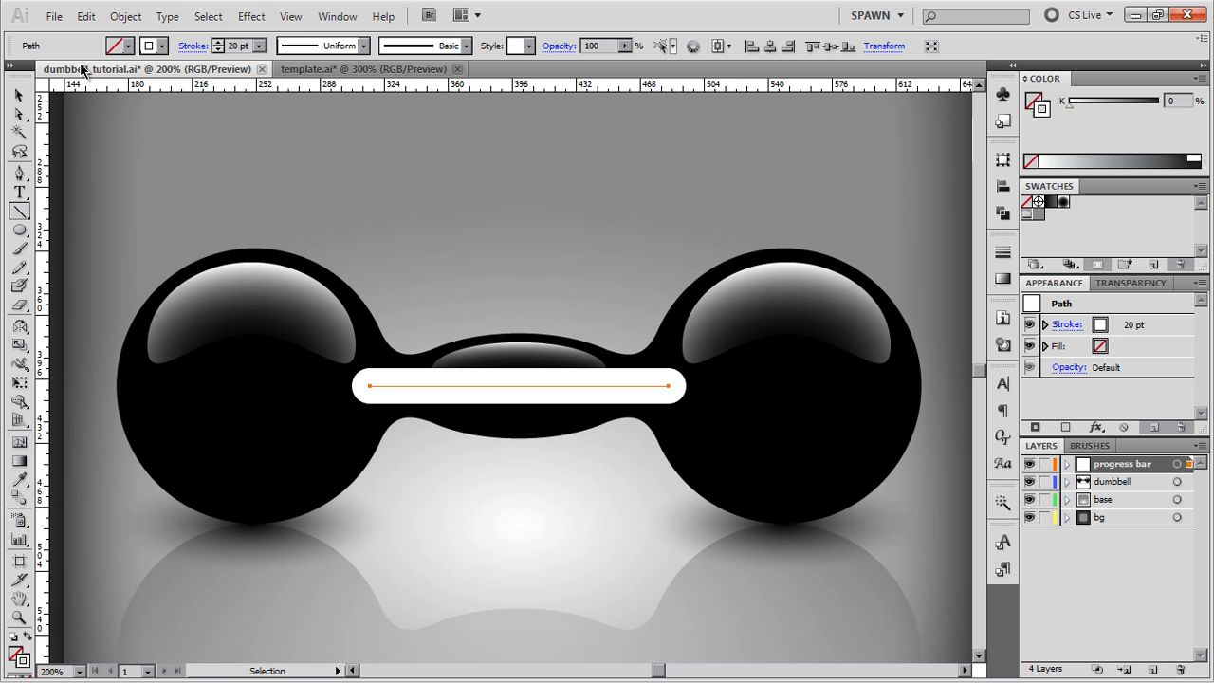
Duplicate the white bar in place and expand the progress bar layer to list its paths.
left_click(19, 95)
left_click(645, 275)
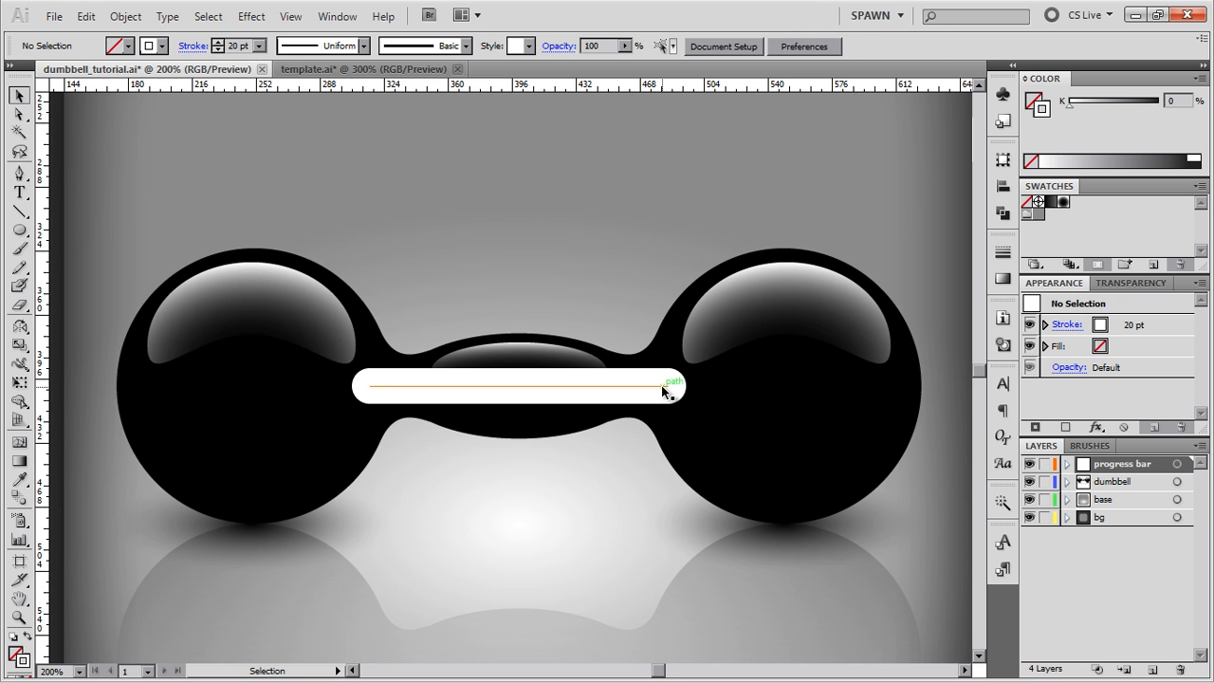
left_click(661, 385)
key("a")
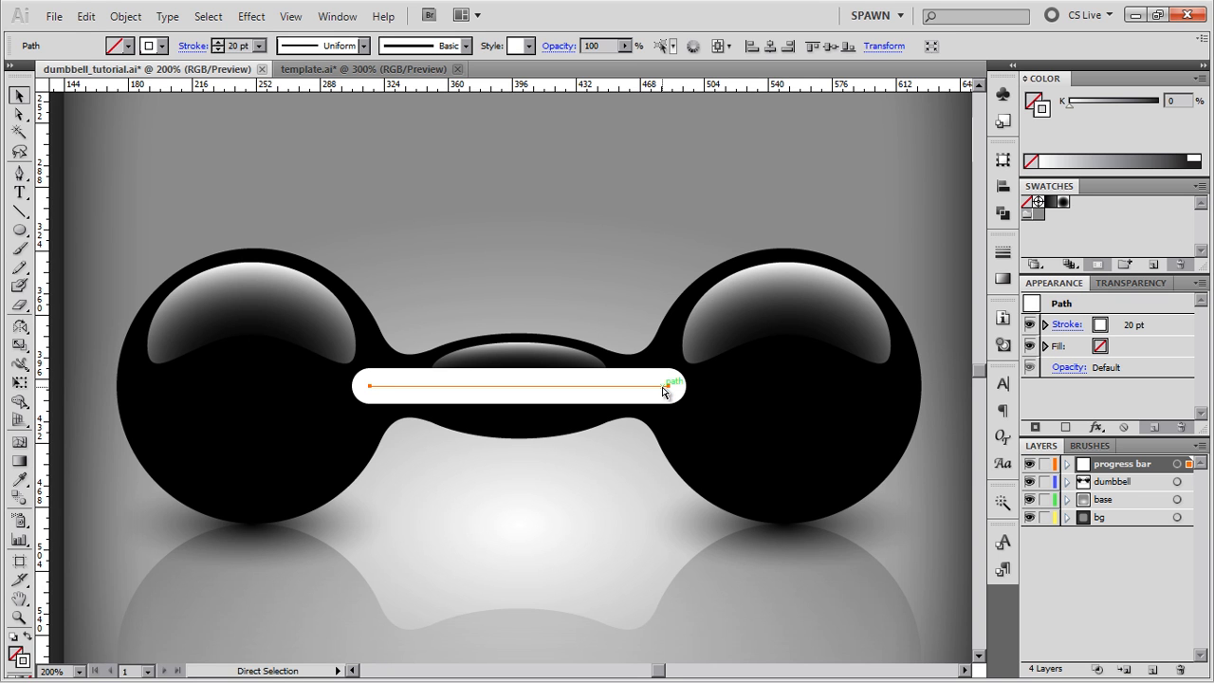
key("v")
left_click(1067, 463)
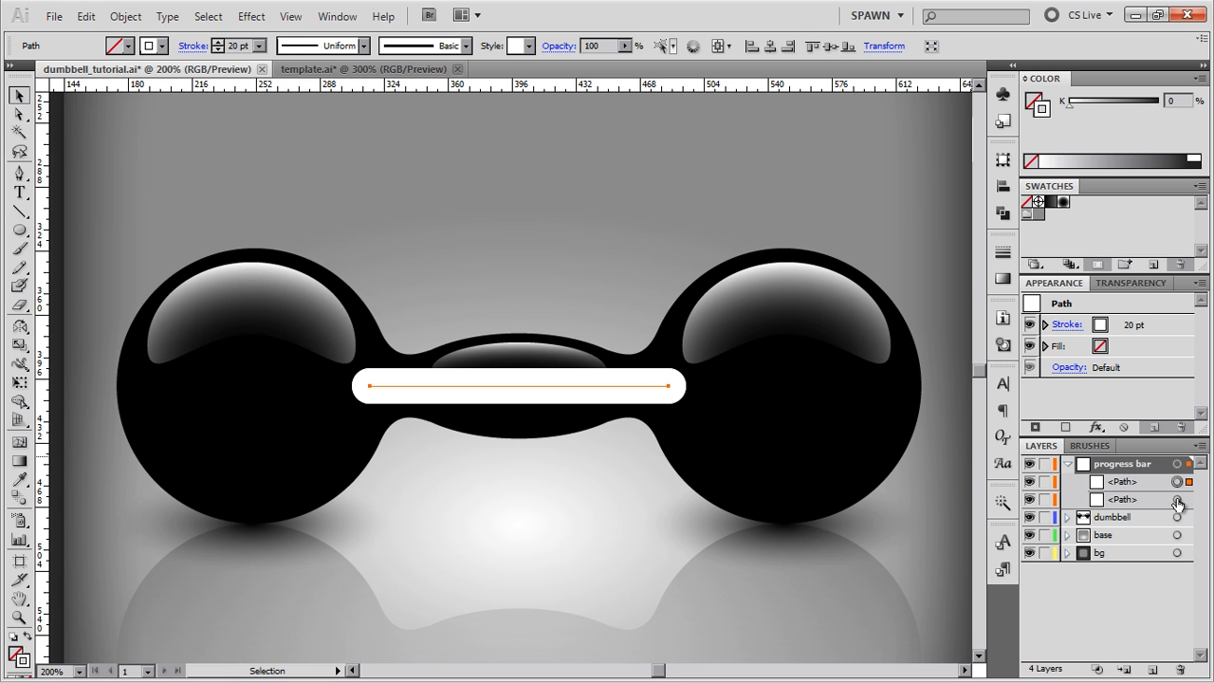
Recolor the duplicated bar to 45.49% gray and set its stroke weight to 14 pt.
left_click(1068, 464)
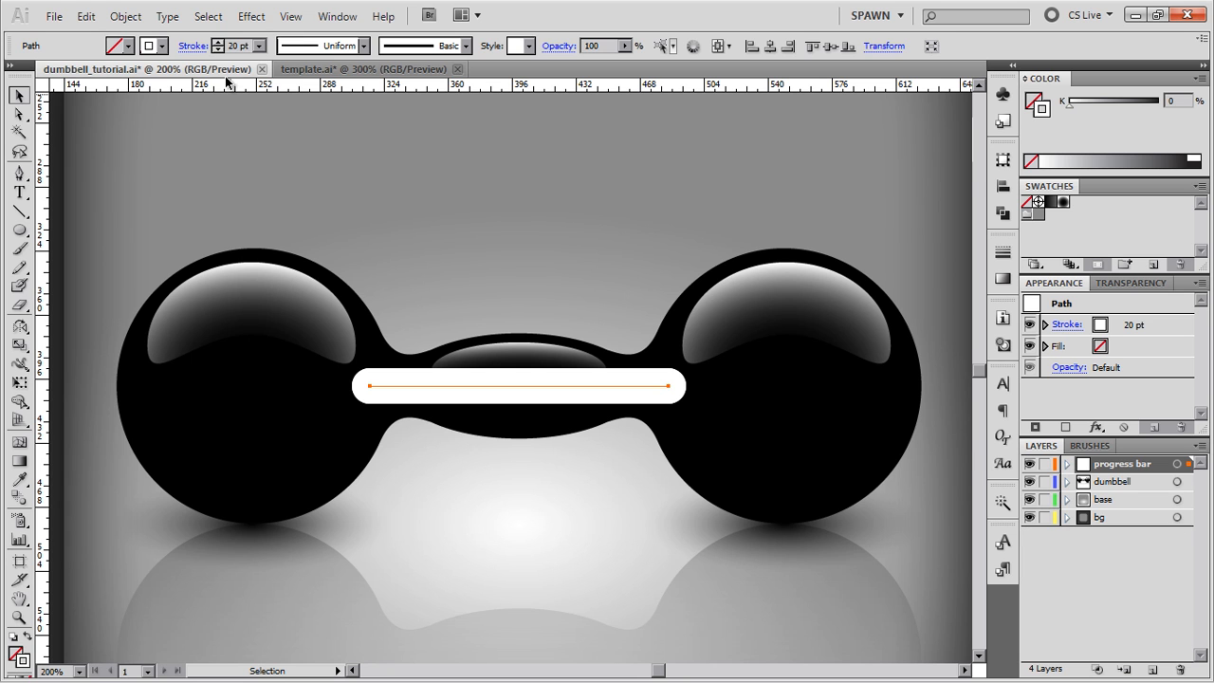
left_click(1107, 162)
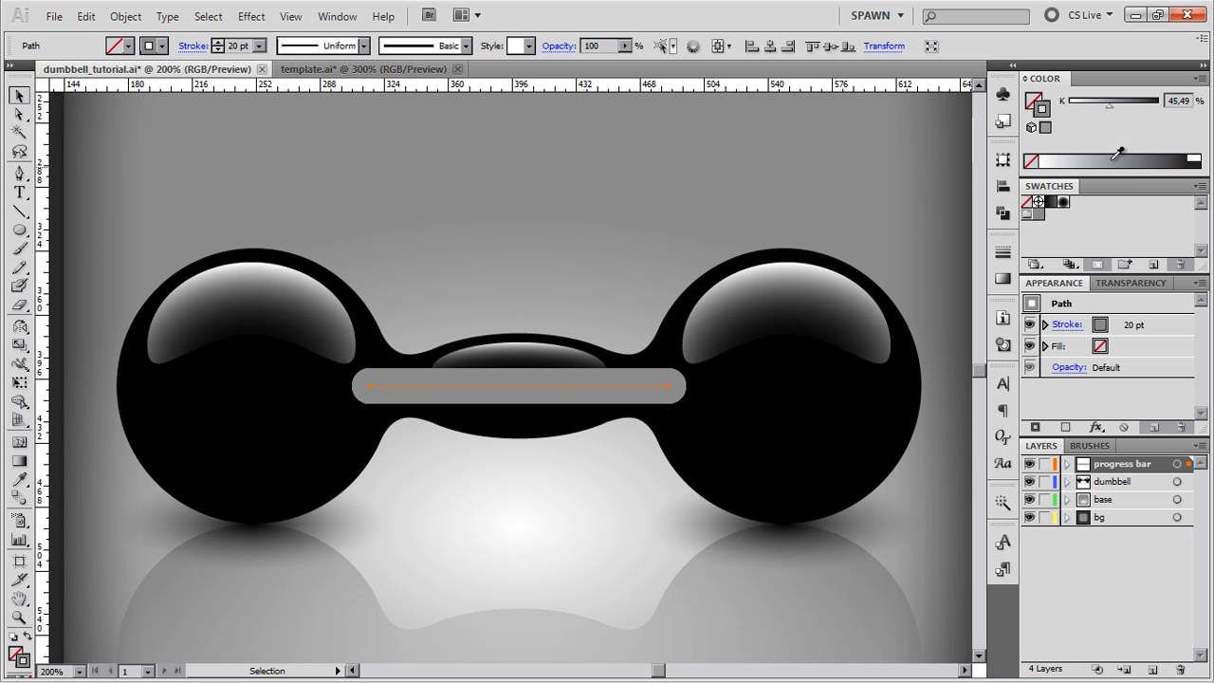
left_click(237, 45)
type("1")
key("Return")
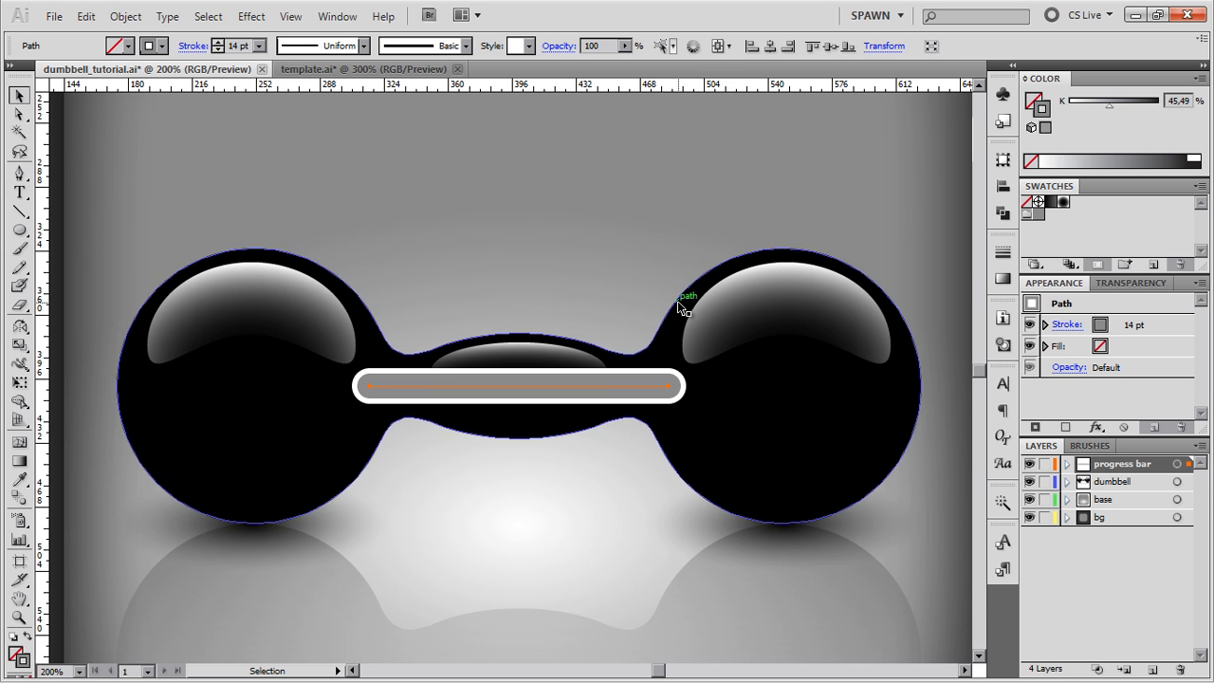
left_click(588, 296)
scroll(487, 344, "up", 1)
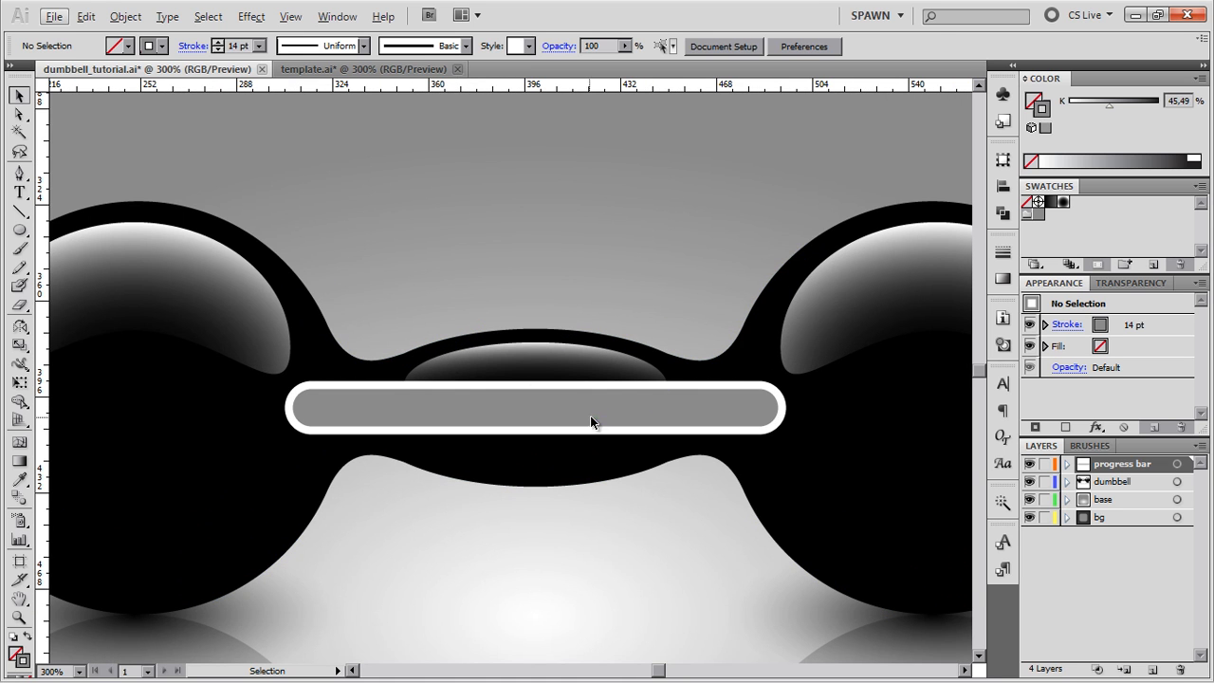
Duplicate the gray bar in place and recolor the copy's stroke to a dark gray of 82.35% K.
left_click(601, 408)
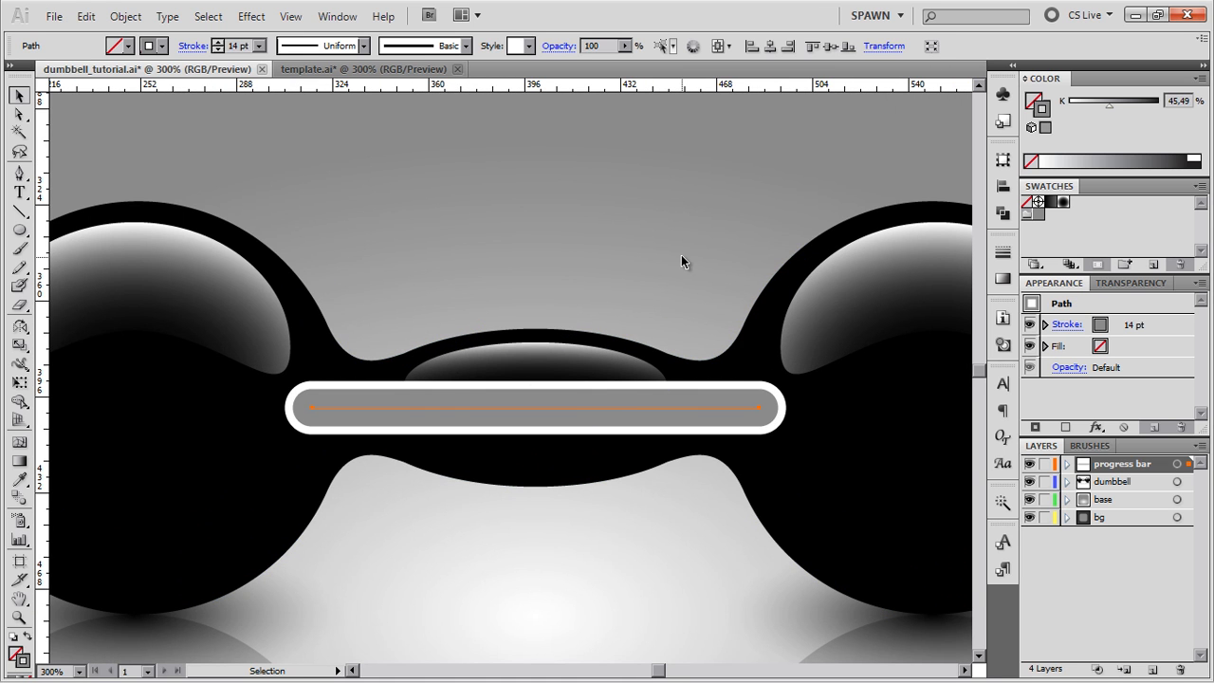
key("ctrl")
key("ctrl")
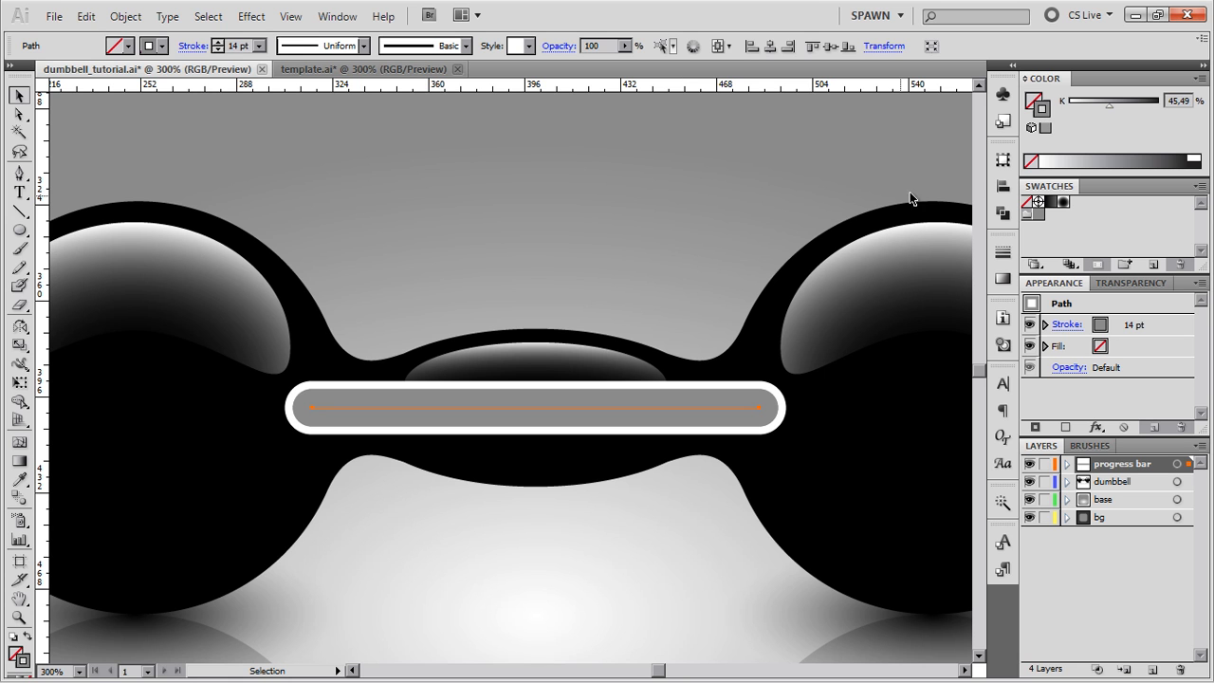
left_click(1162, 155)
left_click(1170, 153)
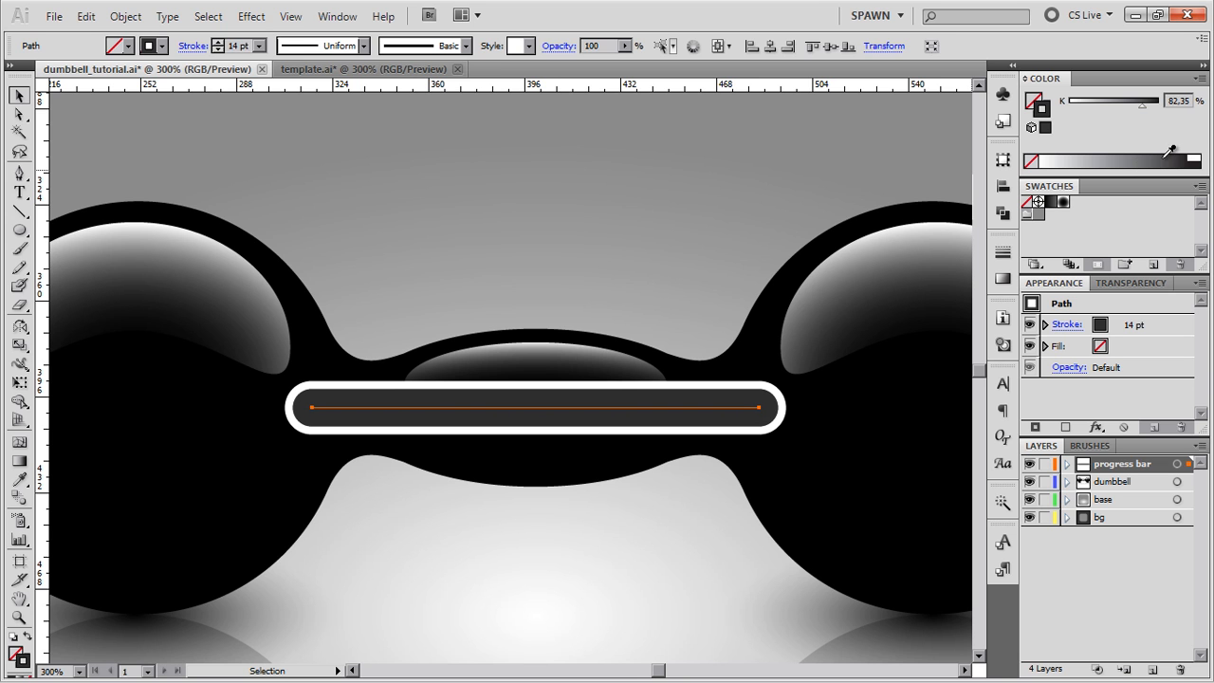
Reduce the dark gray bar's stroke weight to 7 pt.
left_click(218, 51)
left_click(218, 50)
left_click(218, 50)
left_click(218, 50)
left_click(218, 50)
left_click(218, 51)
left_click(218, 50)
left_click(218, 50)
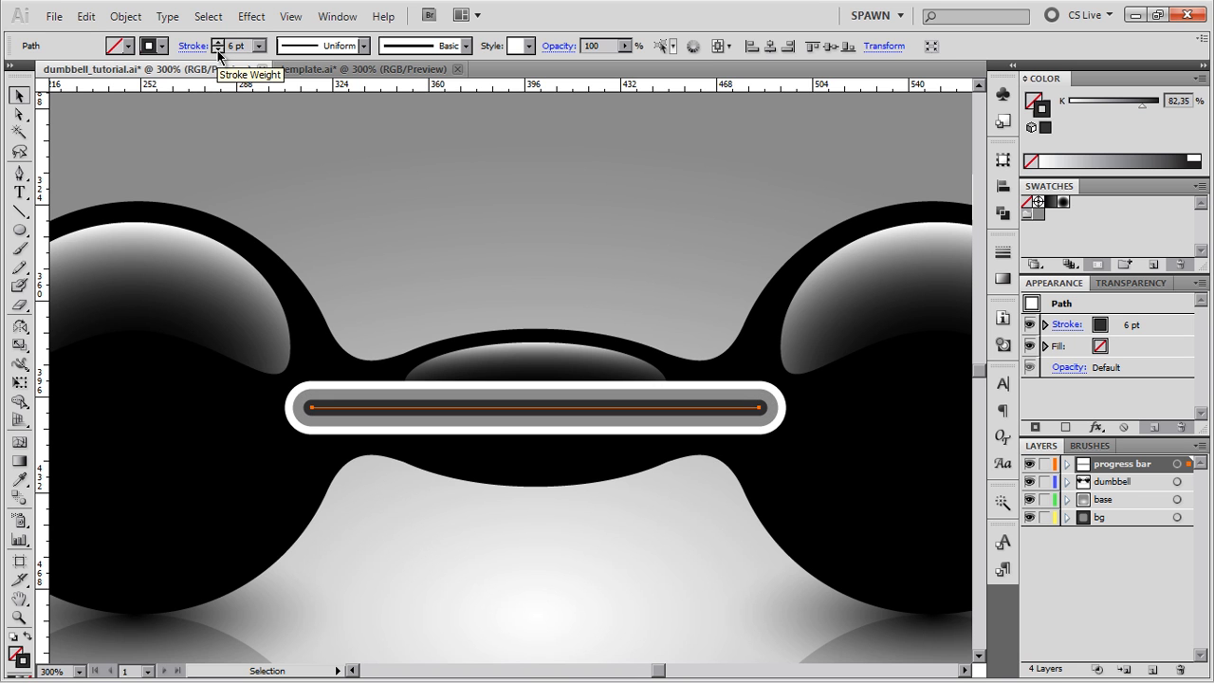
left_click(217, 42)
left_click(217, 41)
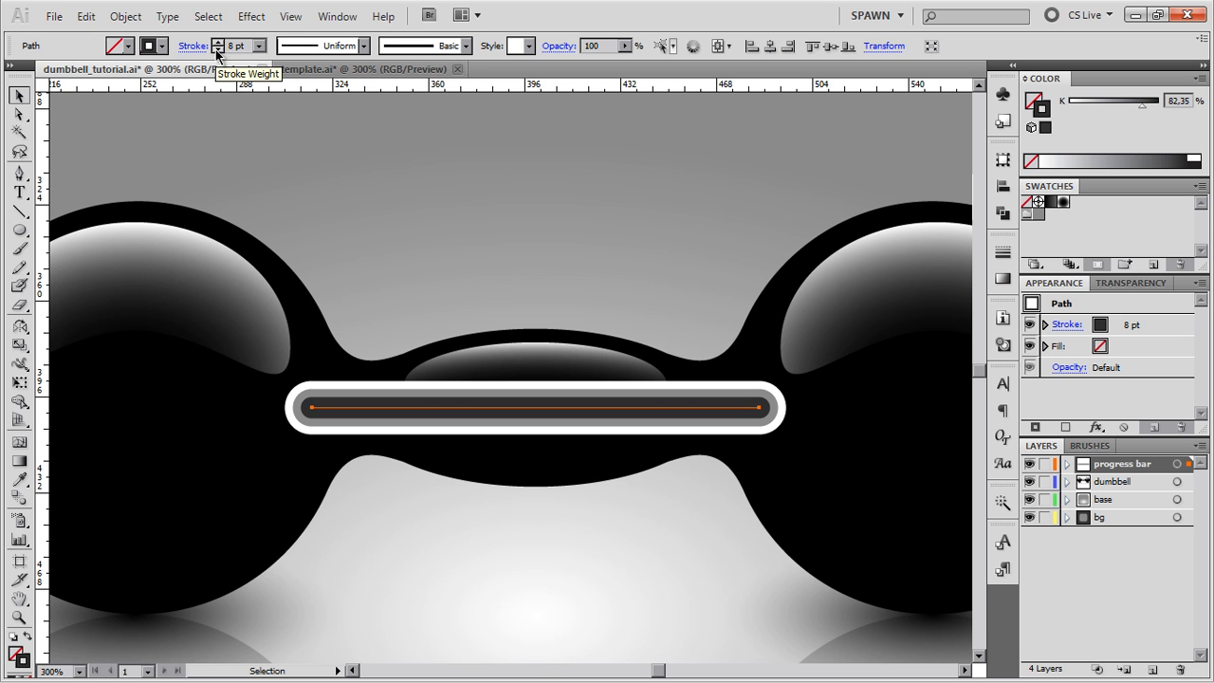
left_click(217, 49)
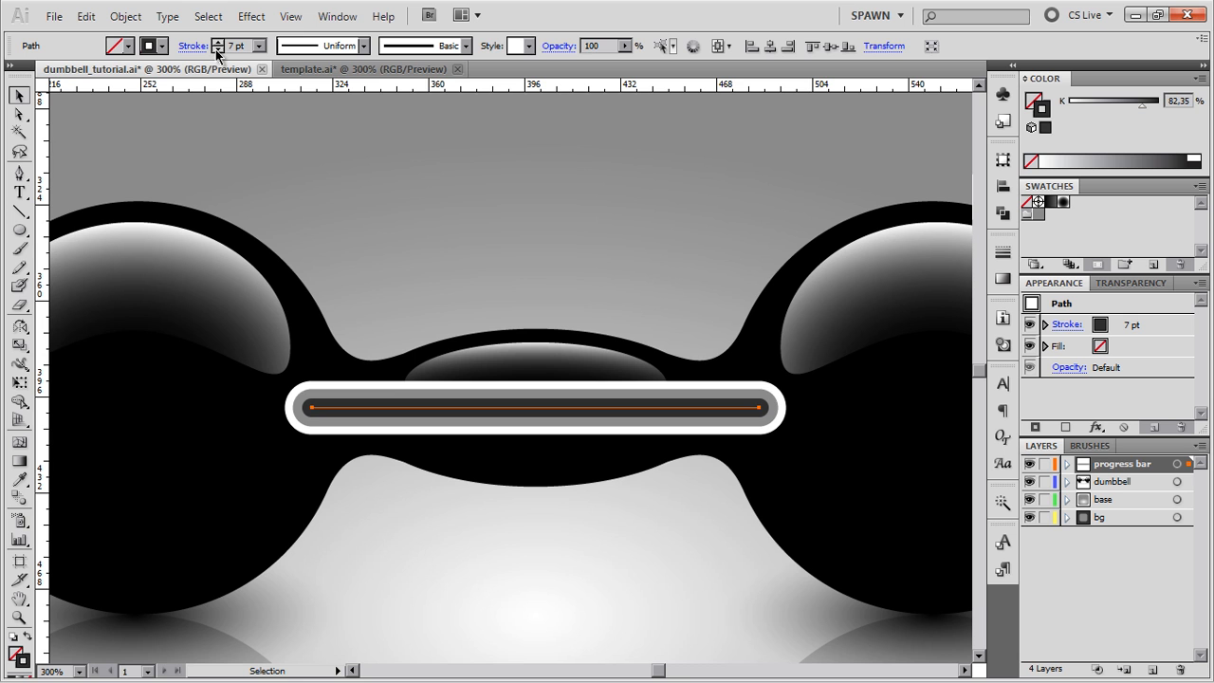
Nudge the dark gray bar up close to the gray bar's upper edge and deselect it.
scroll(539, 462, "up", 1)
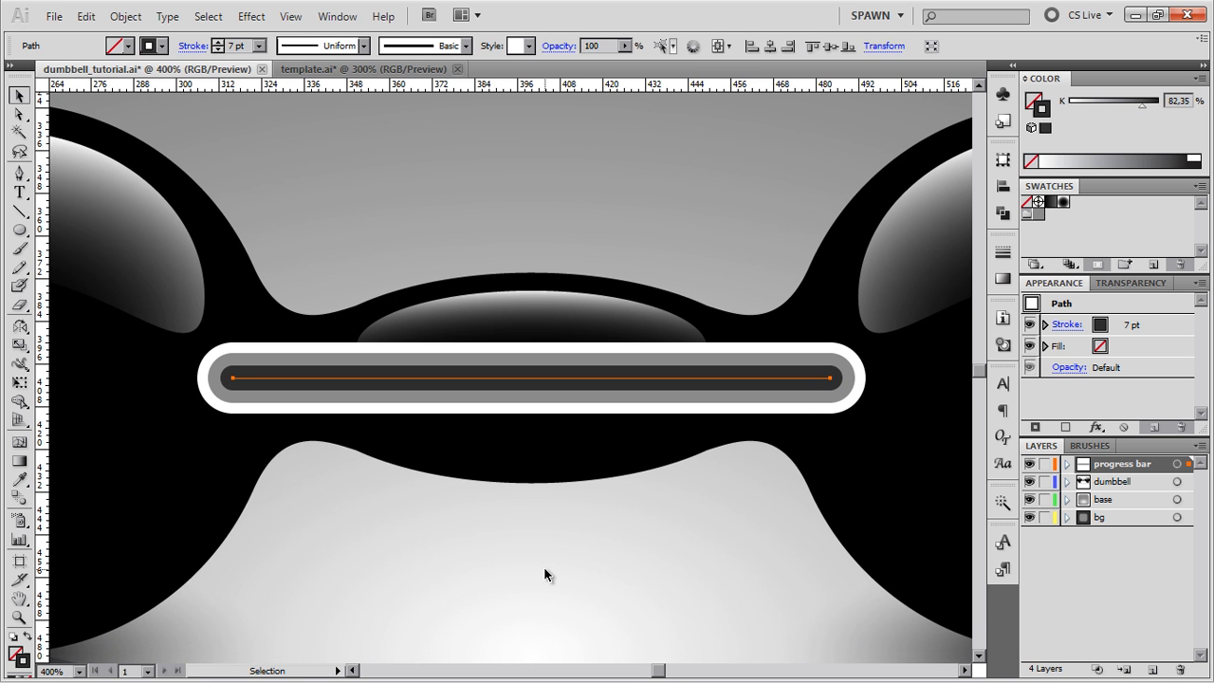
key("Up")
key("Up")
key("Up")
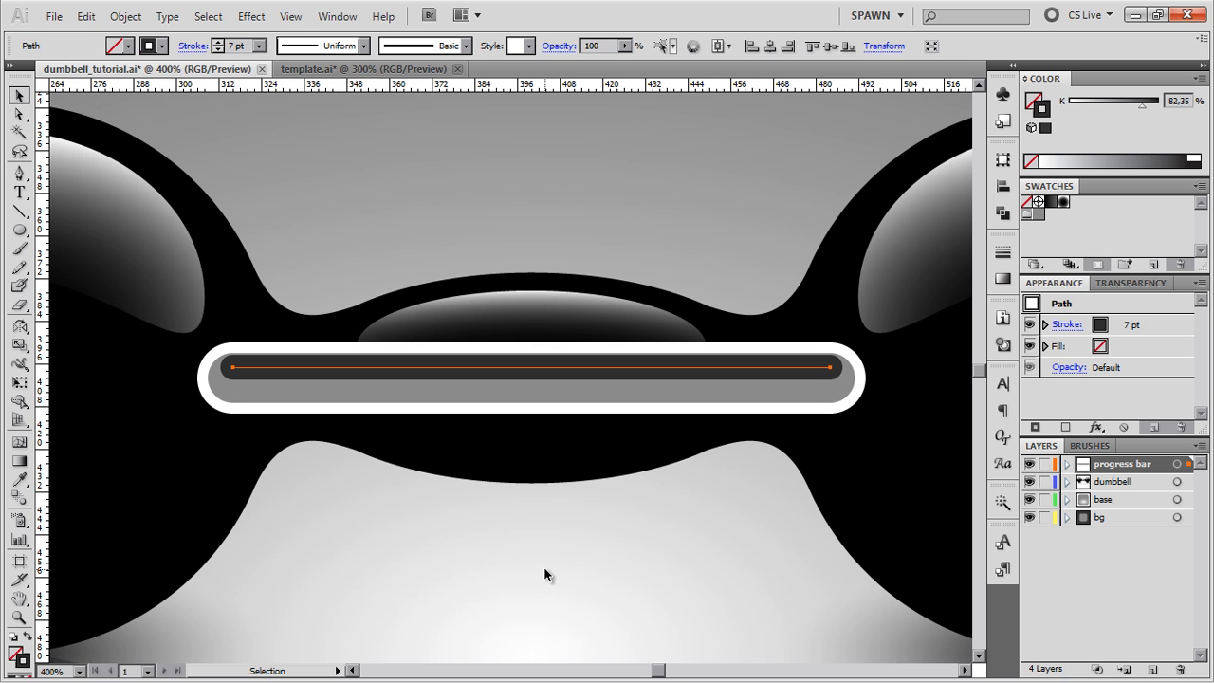
key("Down")
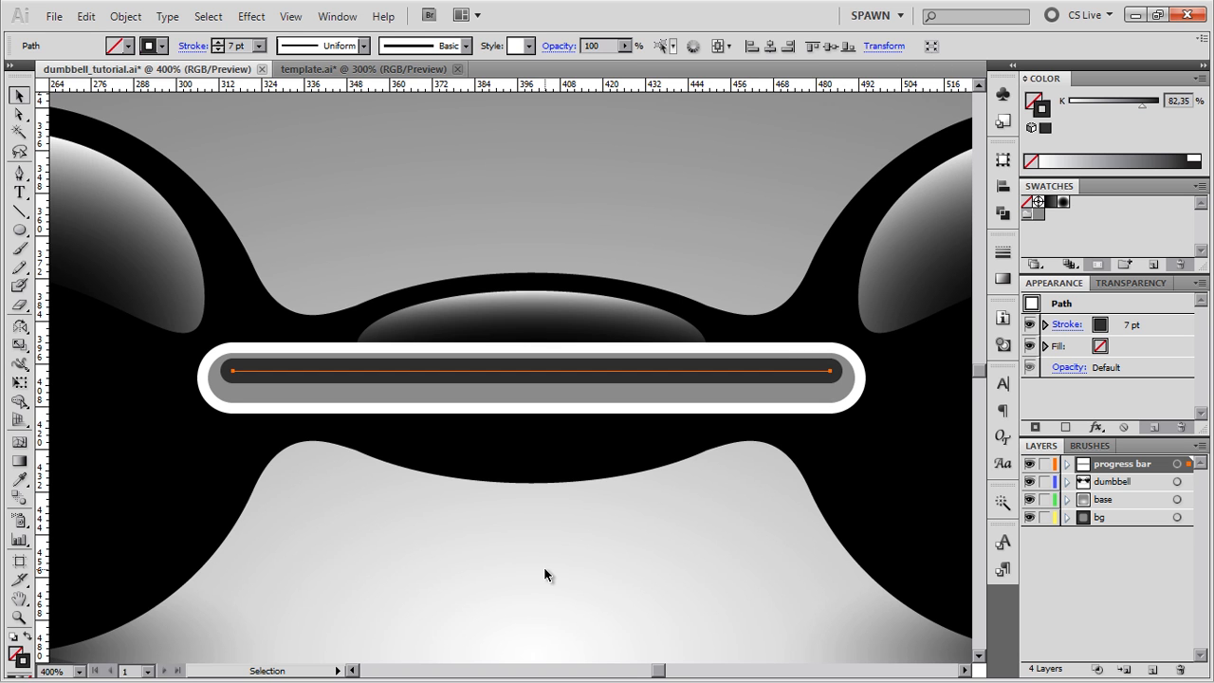
key("Up")
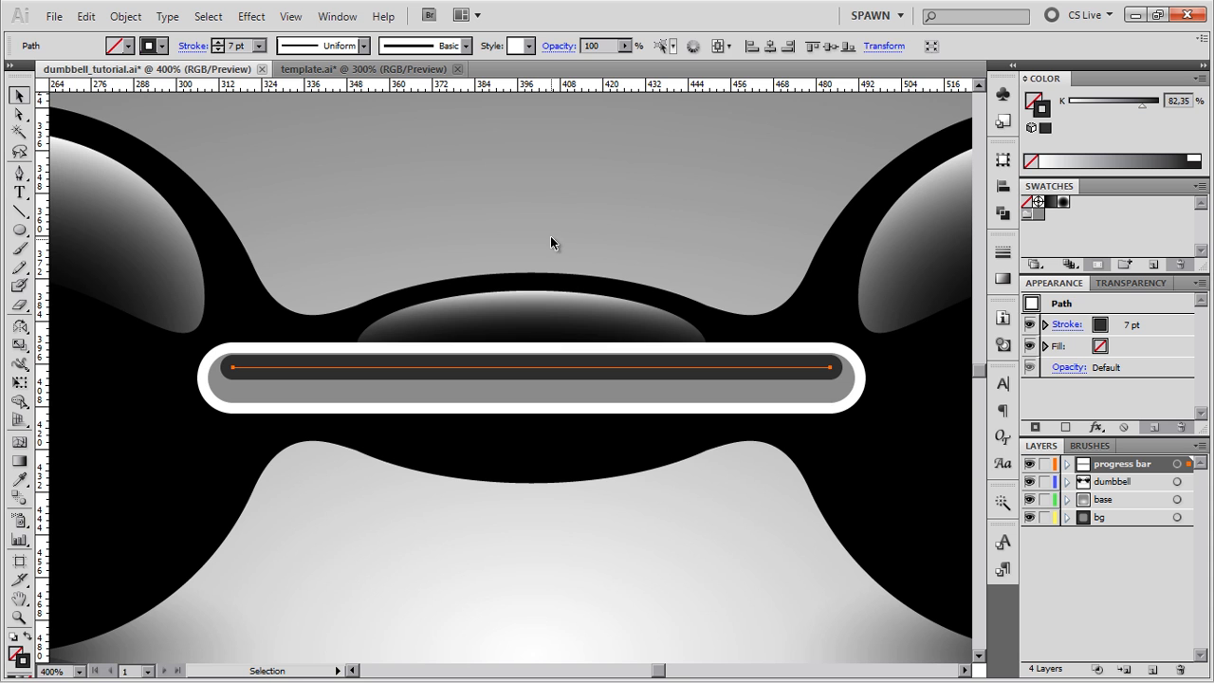
key("ctrl+shift+a")
scroll(553, 230, "down", 1)
left_click_drag(583, 217, 585, 255)
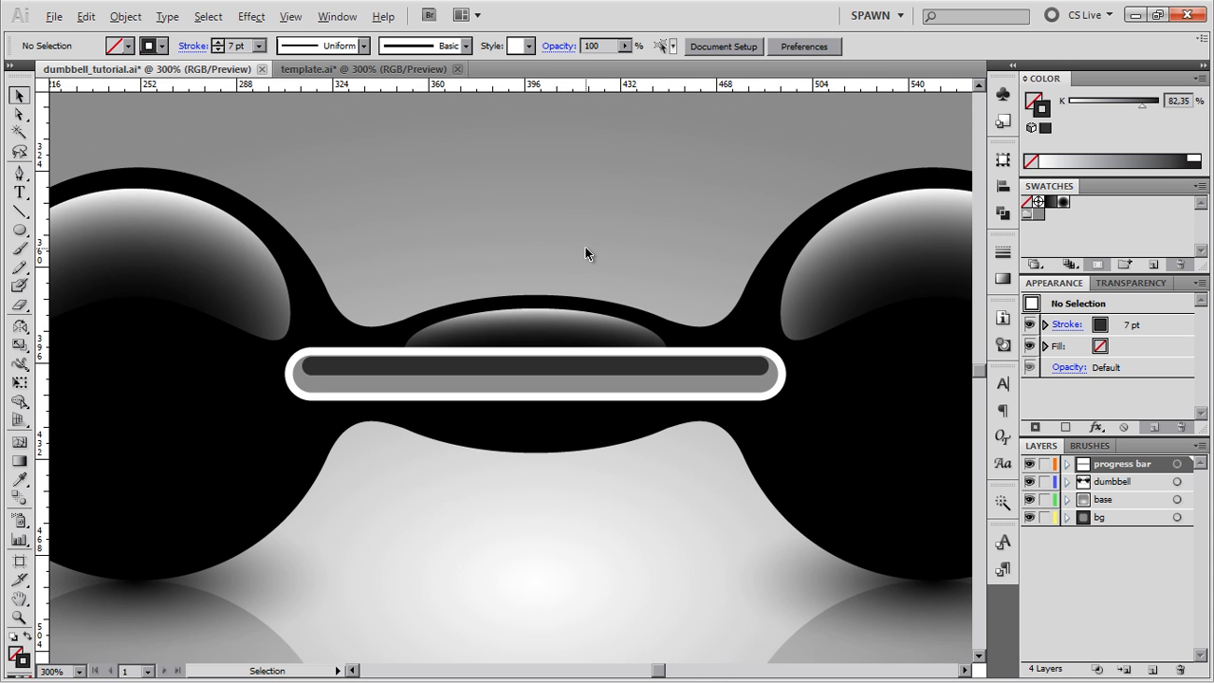
scroll(585, 249, "down", 1)
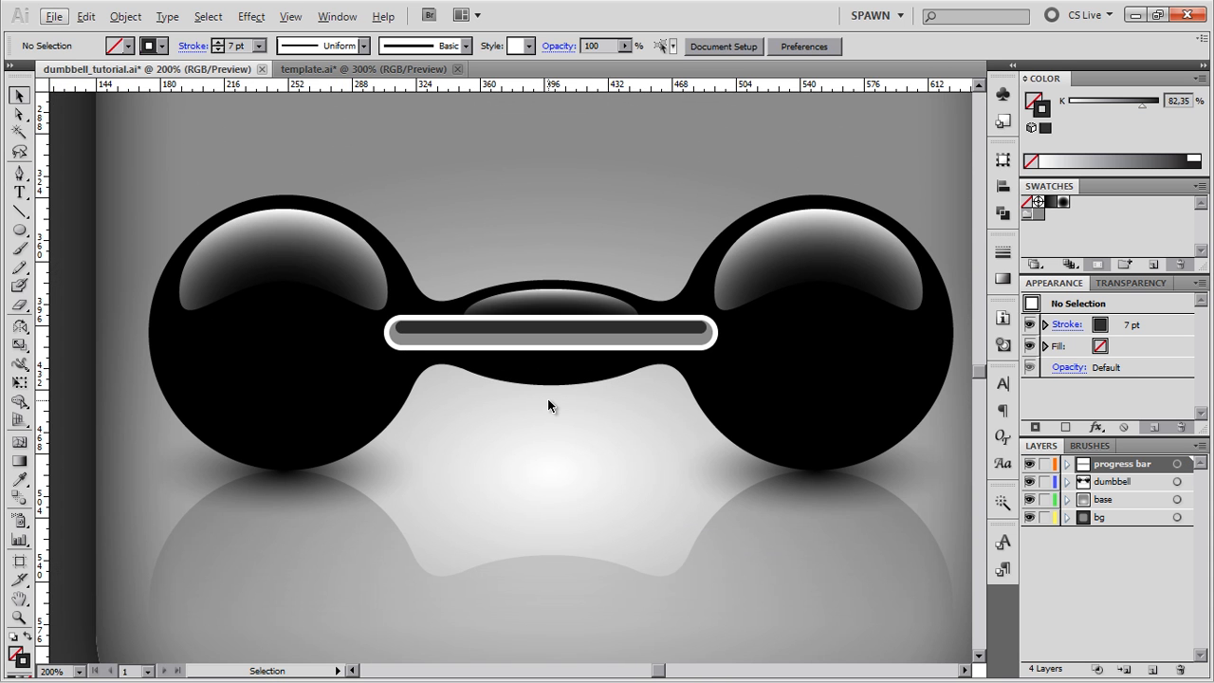
left_click_drag(744, 376, 718, 377)
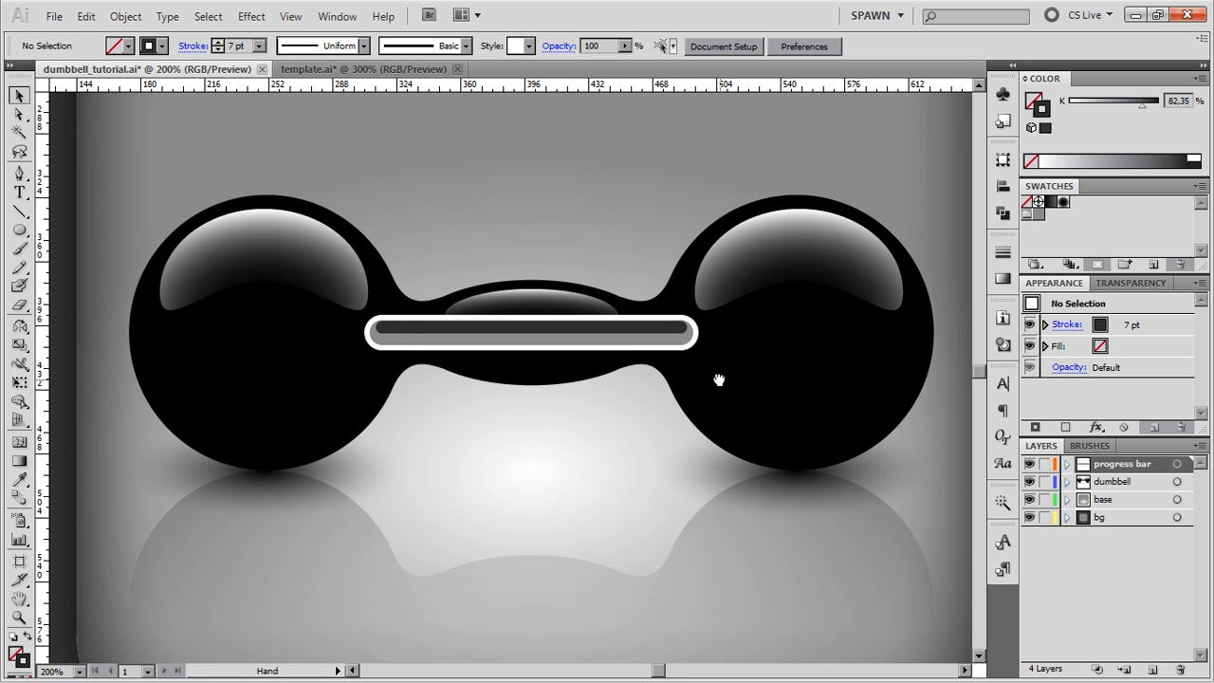
key("ctrl+1")
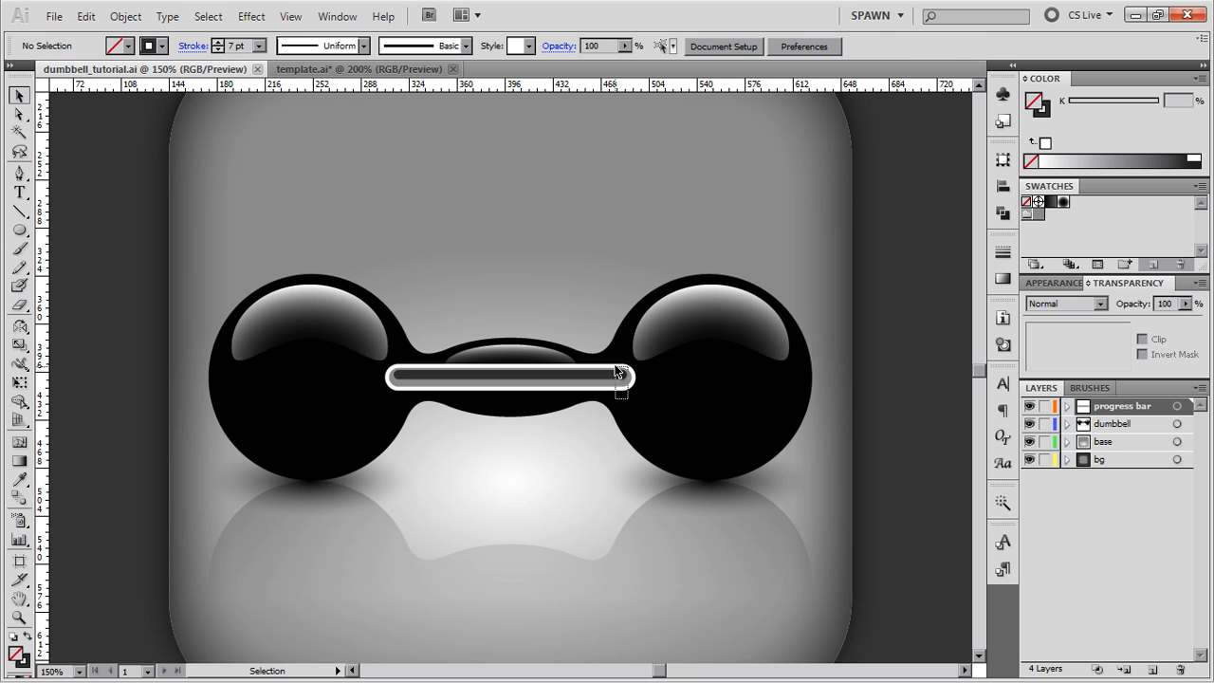
Select all three progress bar paths and expand their fill and stroke into shapes.
left_click(617, 375)
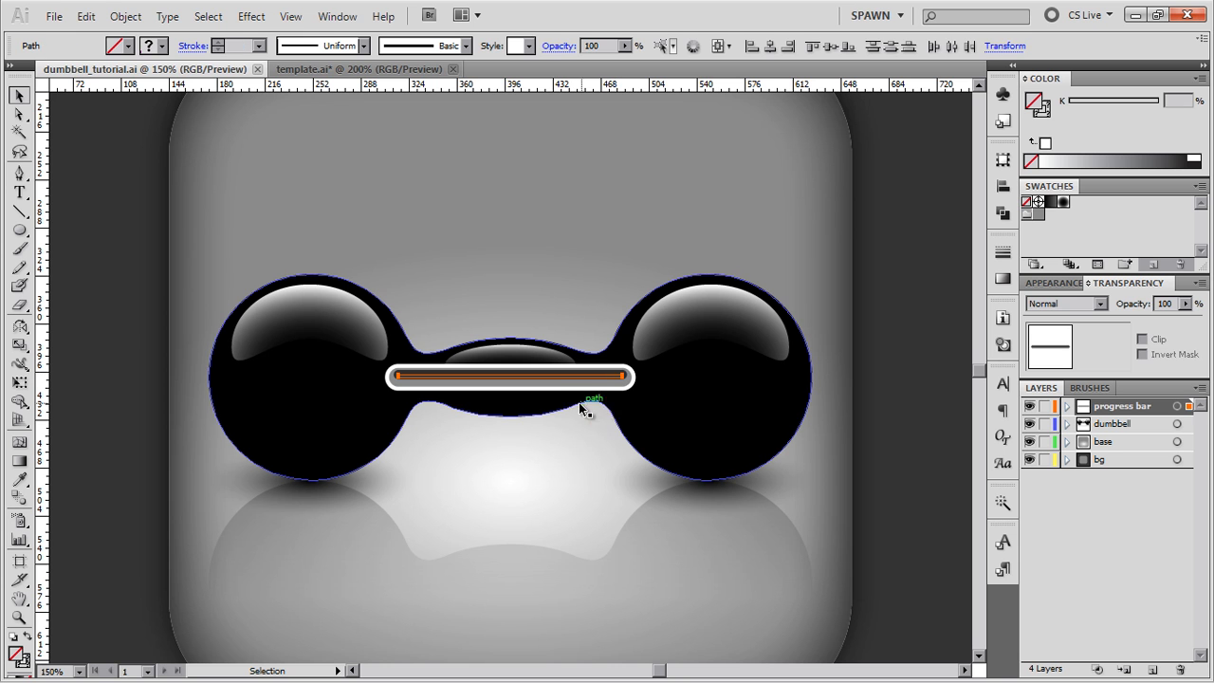
left_click(126, 16)
left_click(140, 172)
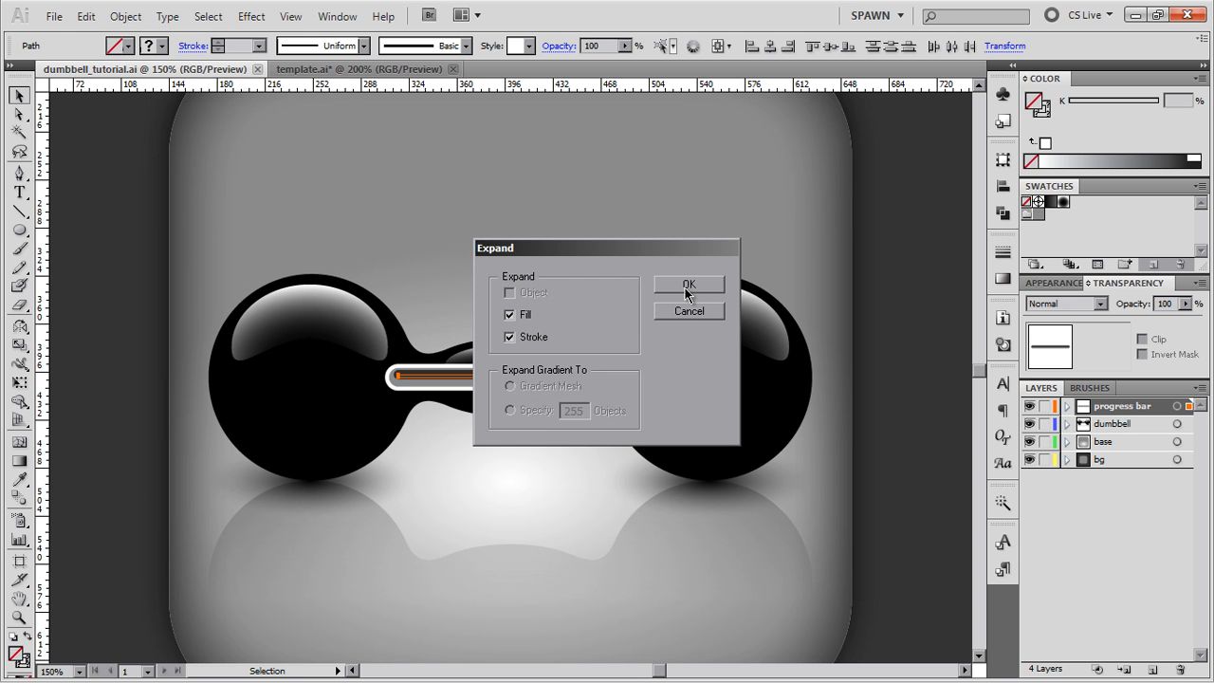
left_click(687, 286)
scroll(601, 384, "up", 1)
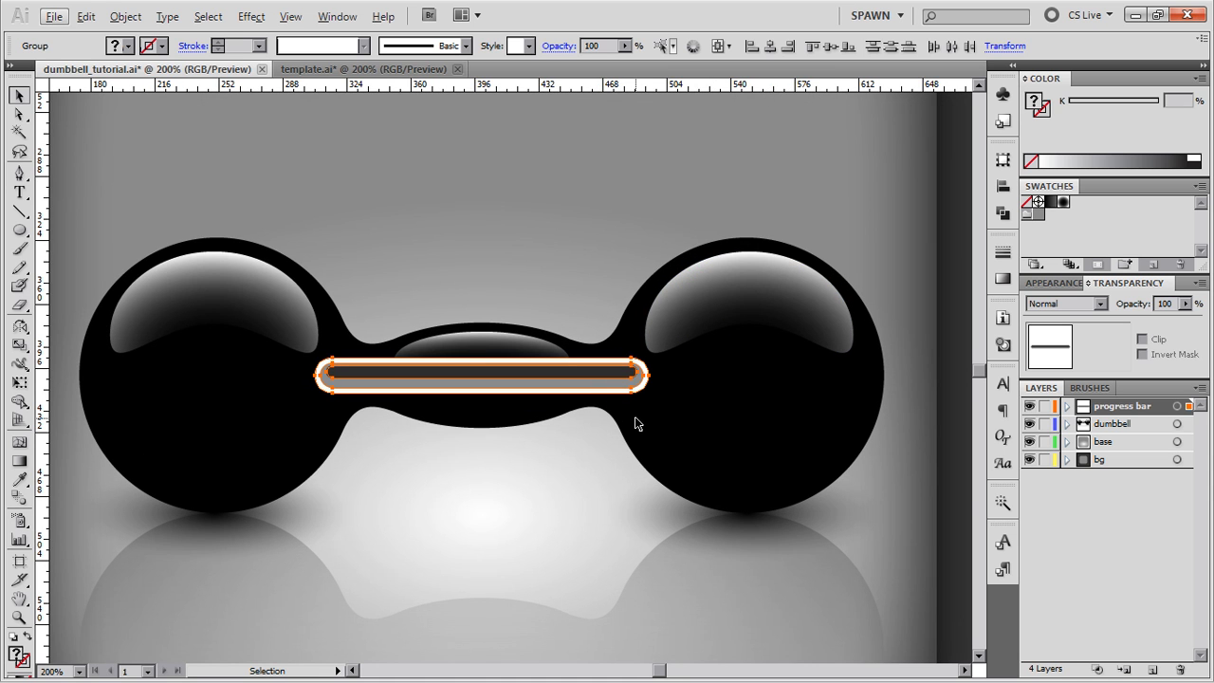
Ungroup the expanded shapes so the progress bar layer holds plain paths, and deselect them.
left_click(1066, 408)
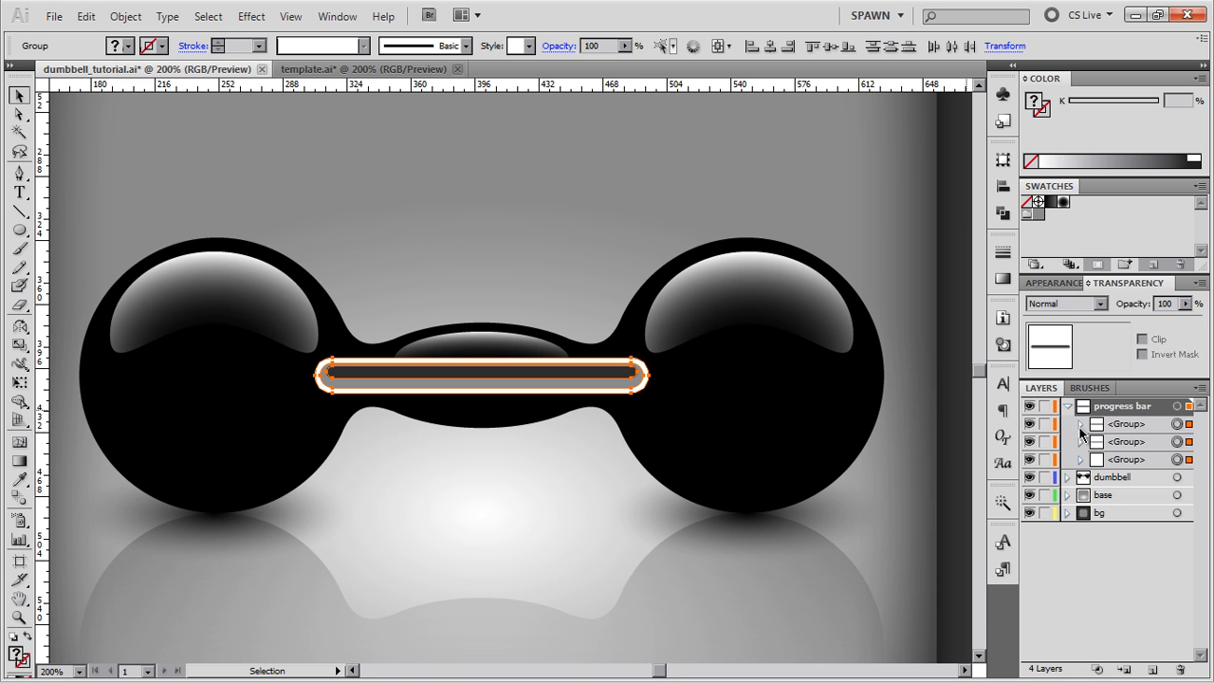
left_click(1080, 424)
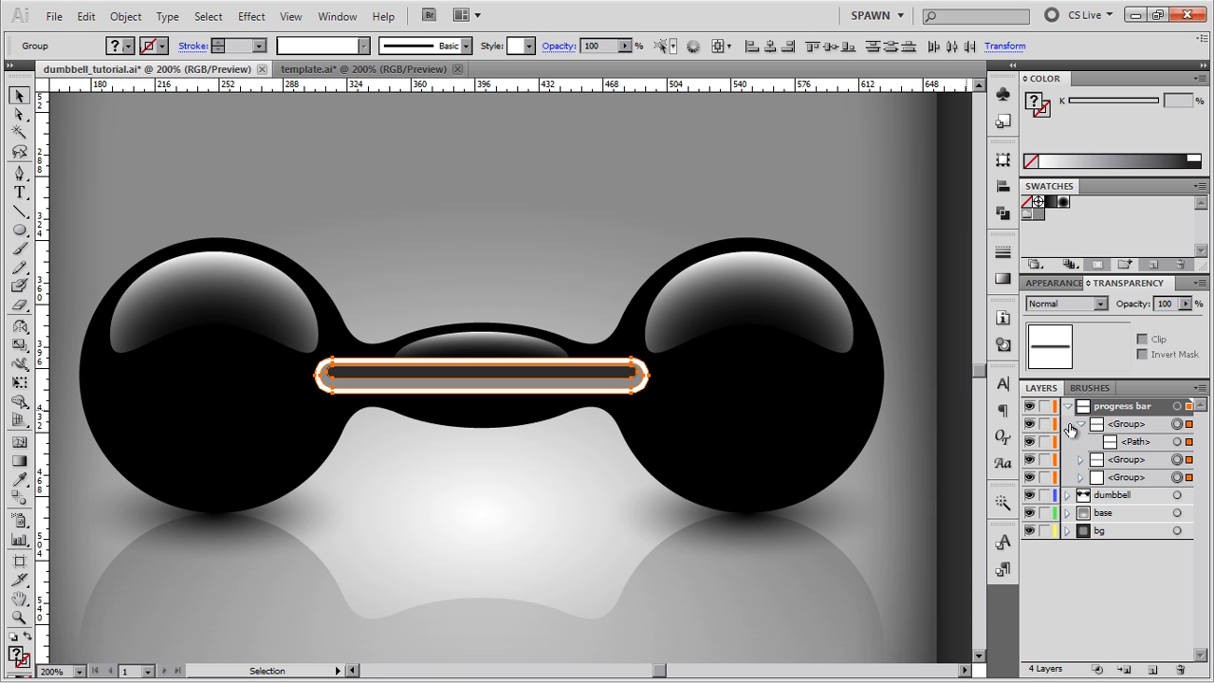
left_click(1080, 424)
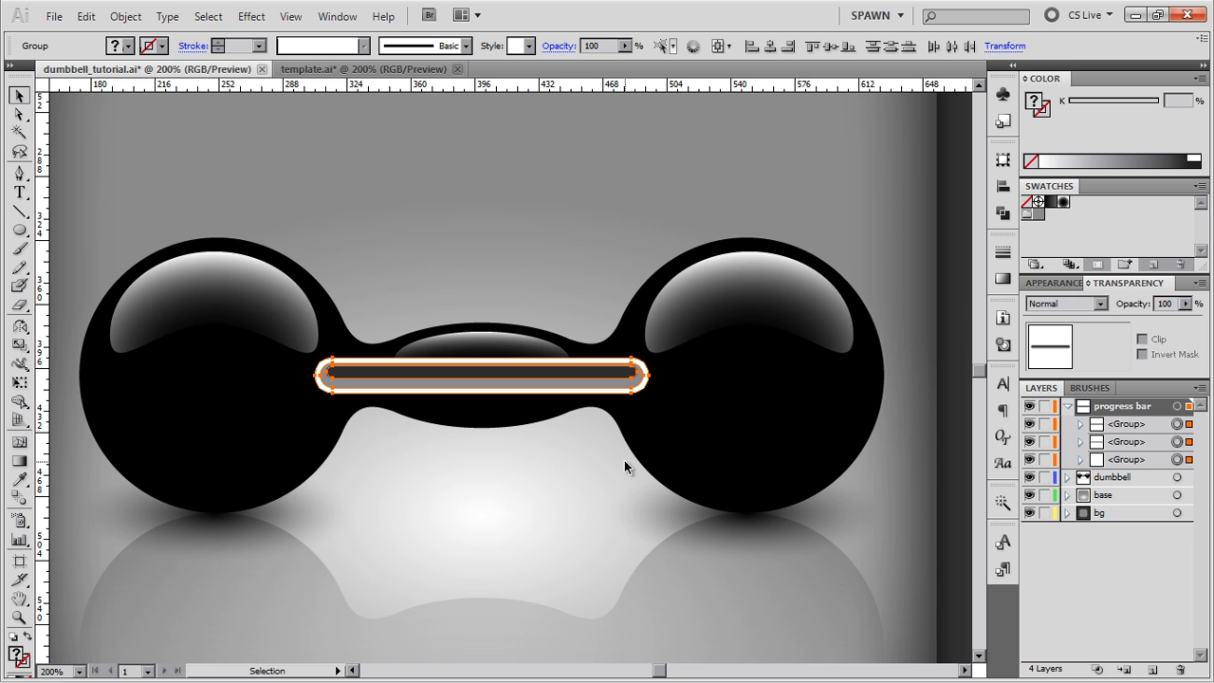
key("ctrl")
key("ctrl+shift+g")
key("ctrl+shift+a")
Fill the outer white bar shape with the linear black-to-gray gradient swatch, running vertically from its upper to its lower edge.
left_click_drag(644, 408, 736, 391)
scroll(719, 385, "up", 1)
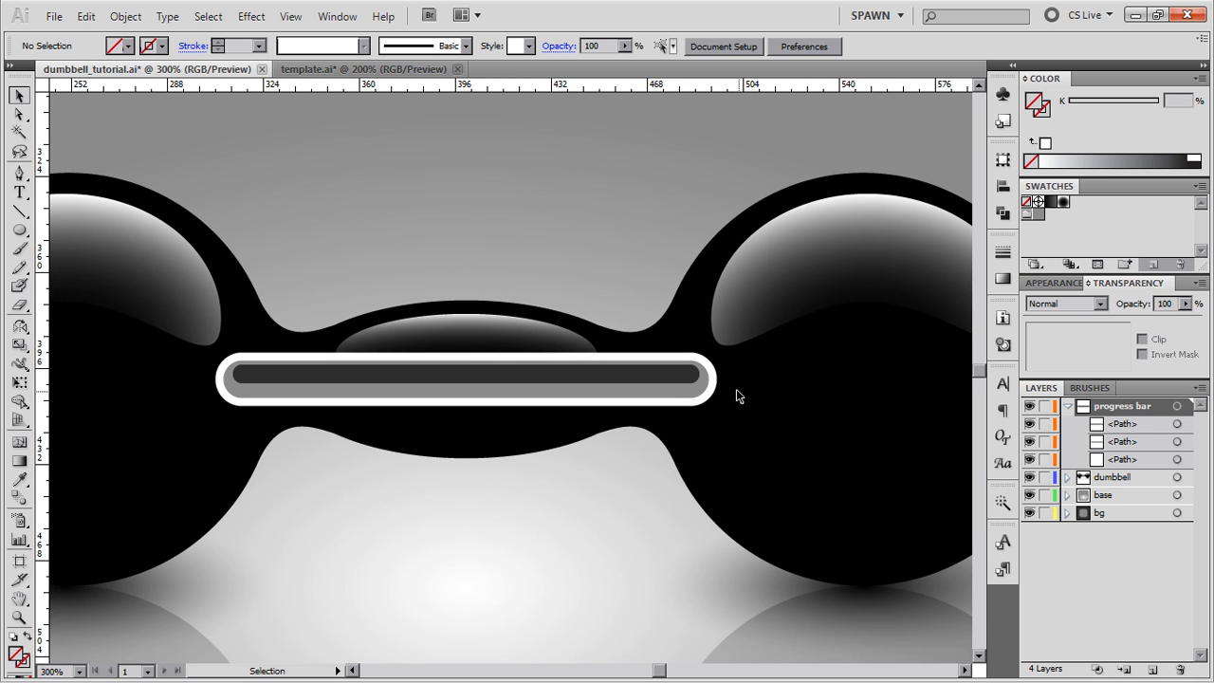
left_click(716, 379)
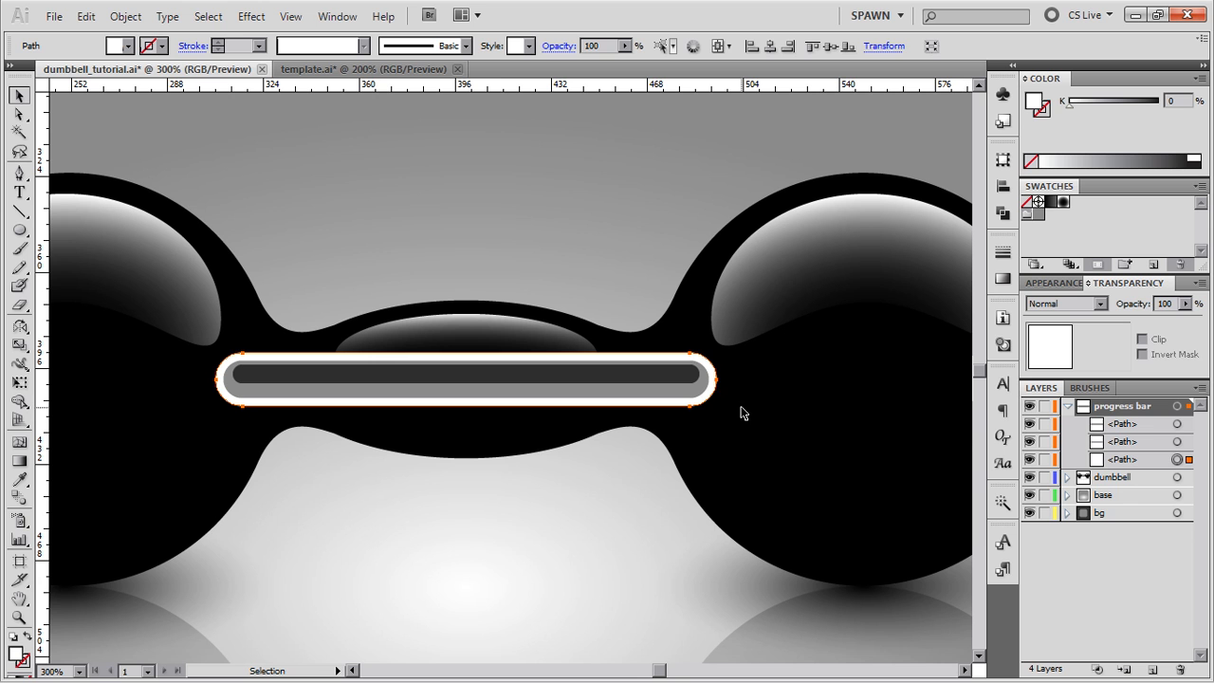
left_click(1050, 202)
key("g")
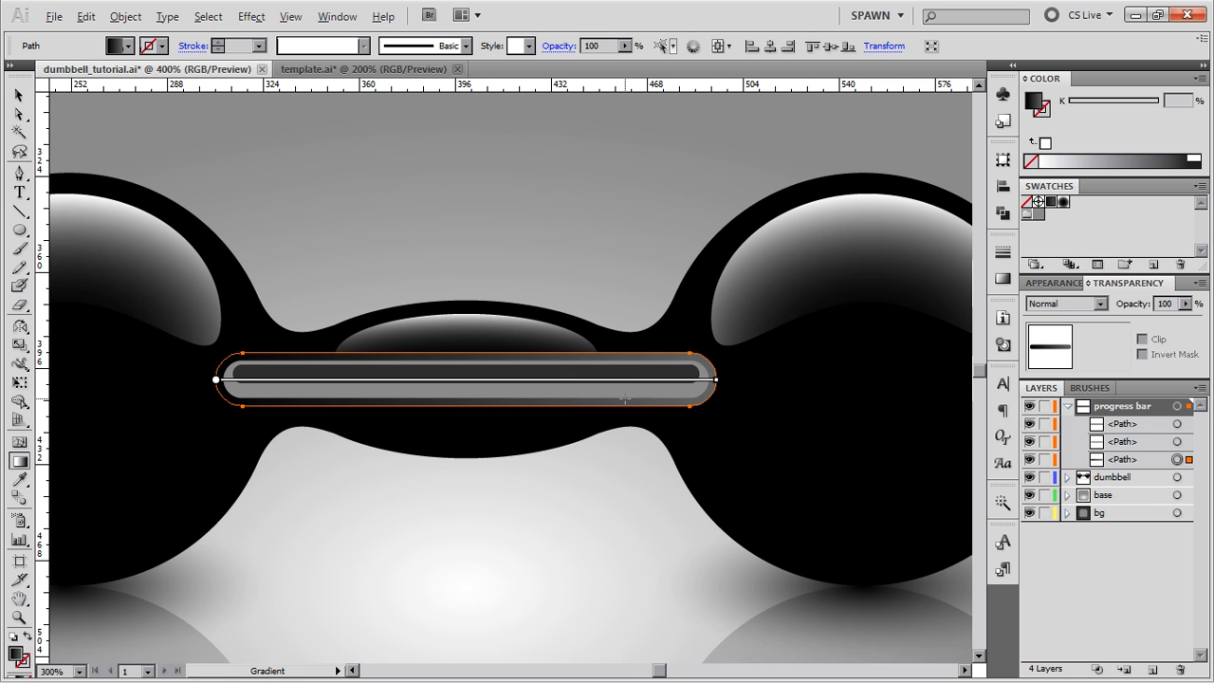
scroll(625, 398, "up", 1)
left_click_drag(677, 337, 677, 406)
left_click_drag(537, 388, 650, 389)
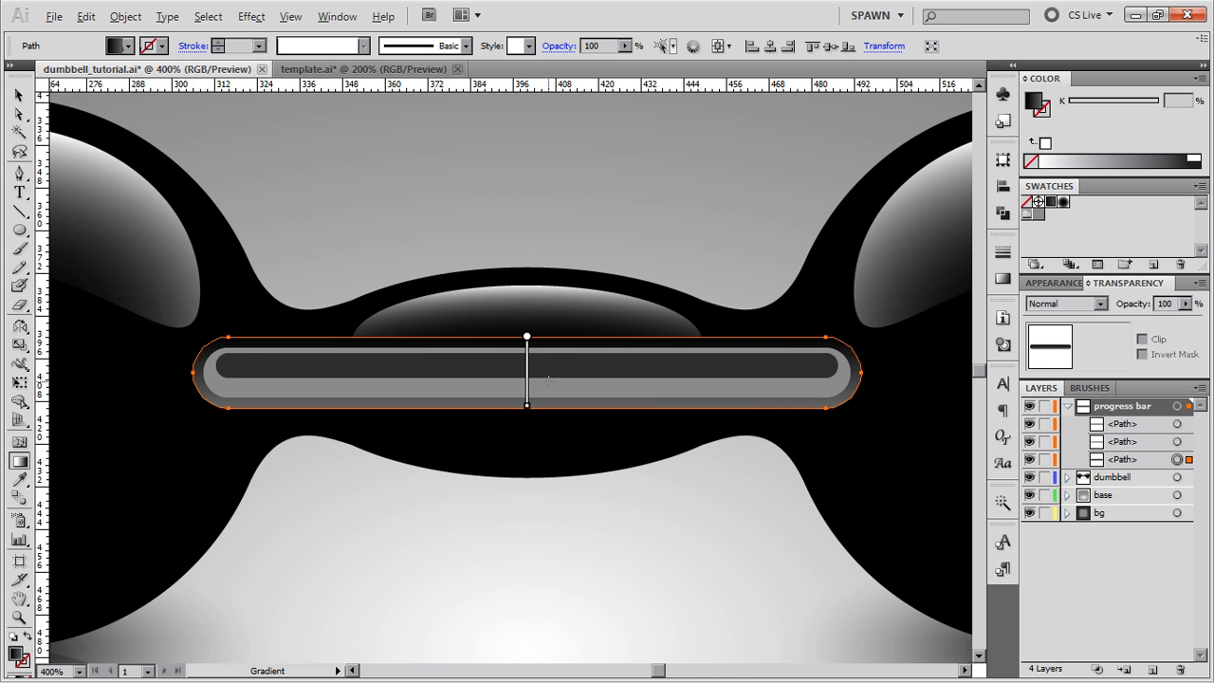
scroll(548, 379, "down", 1)
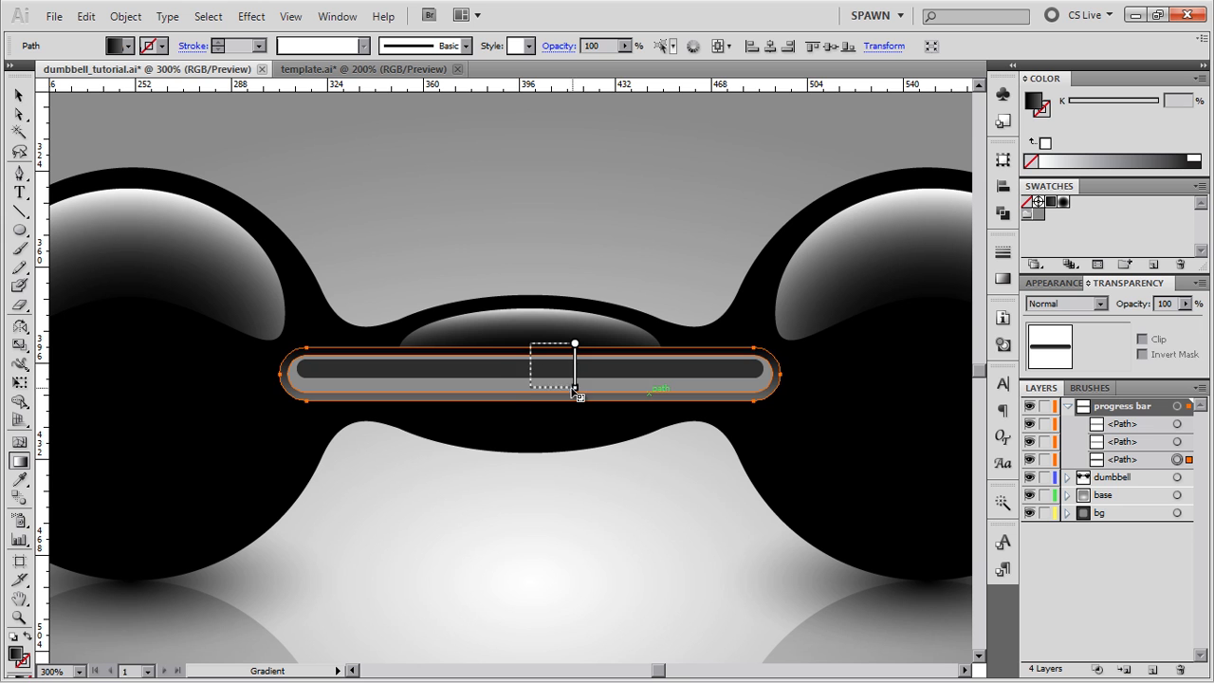
key("v")
left_click(572, 435)
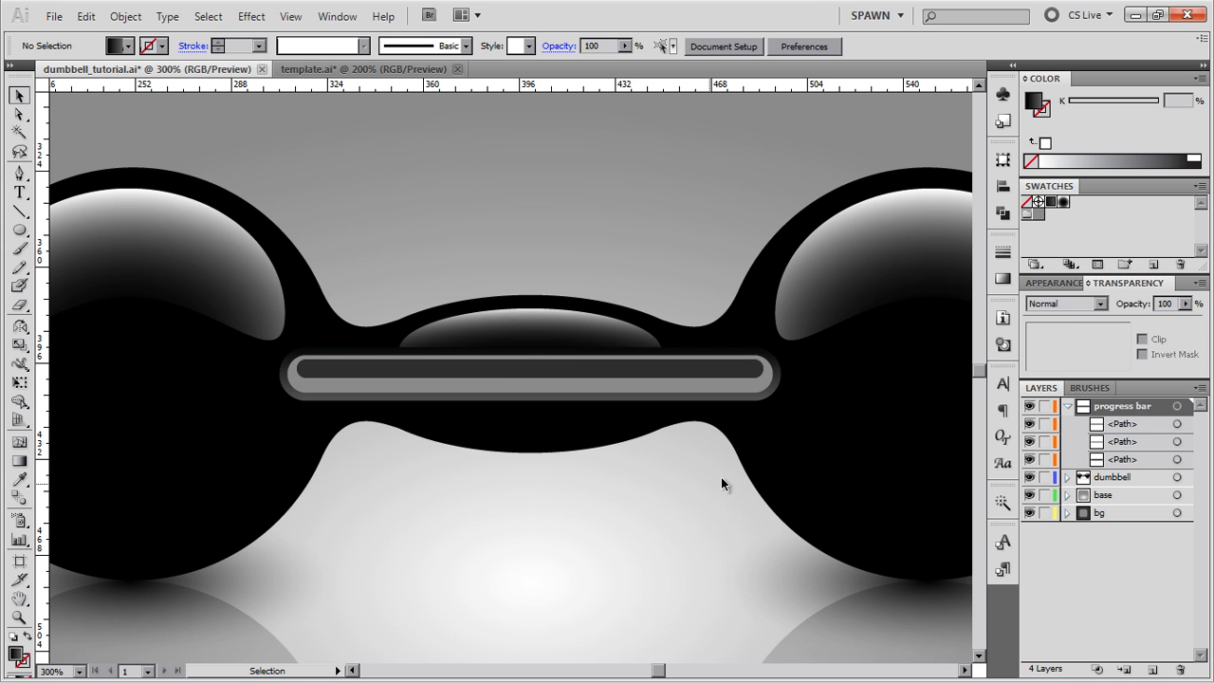
Redraw the outer bar's vertical gradient so it starts near the upper edge and ends below the lower edge.
left_click(778, 397)
key("g")
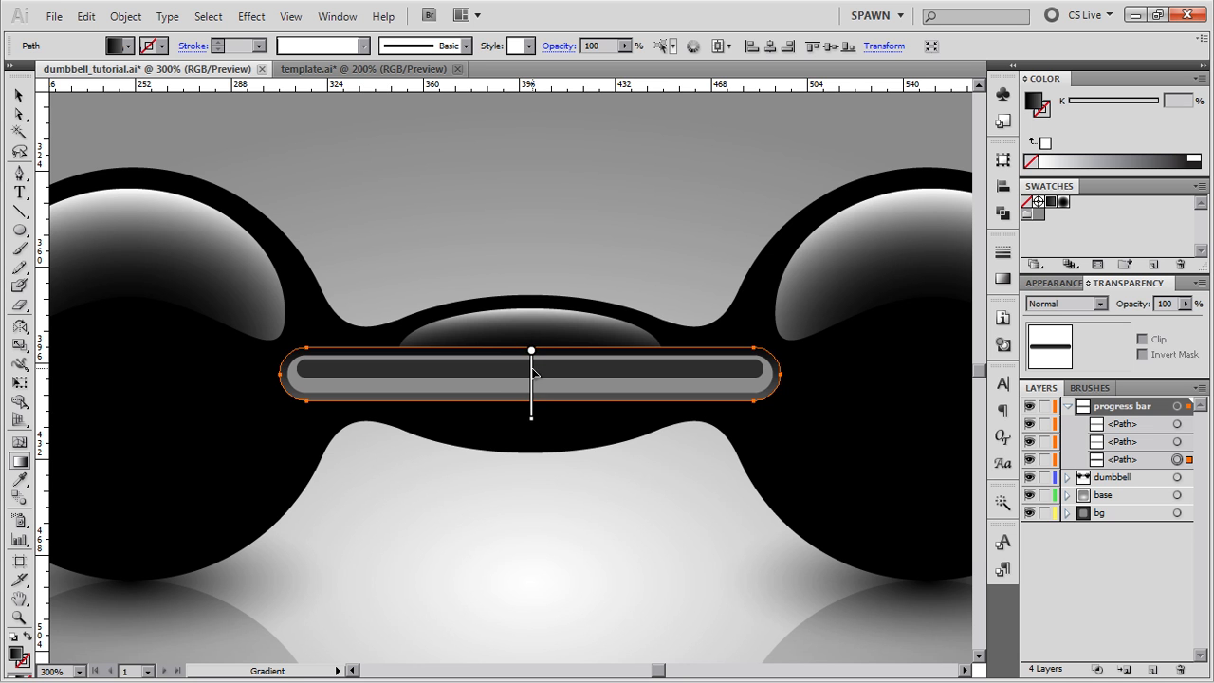
key("v")
left_click(631, 466)
key("space")
left_click_drag(749, 468, 758, 469)
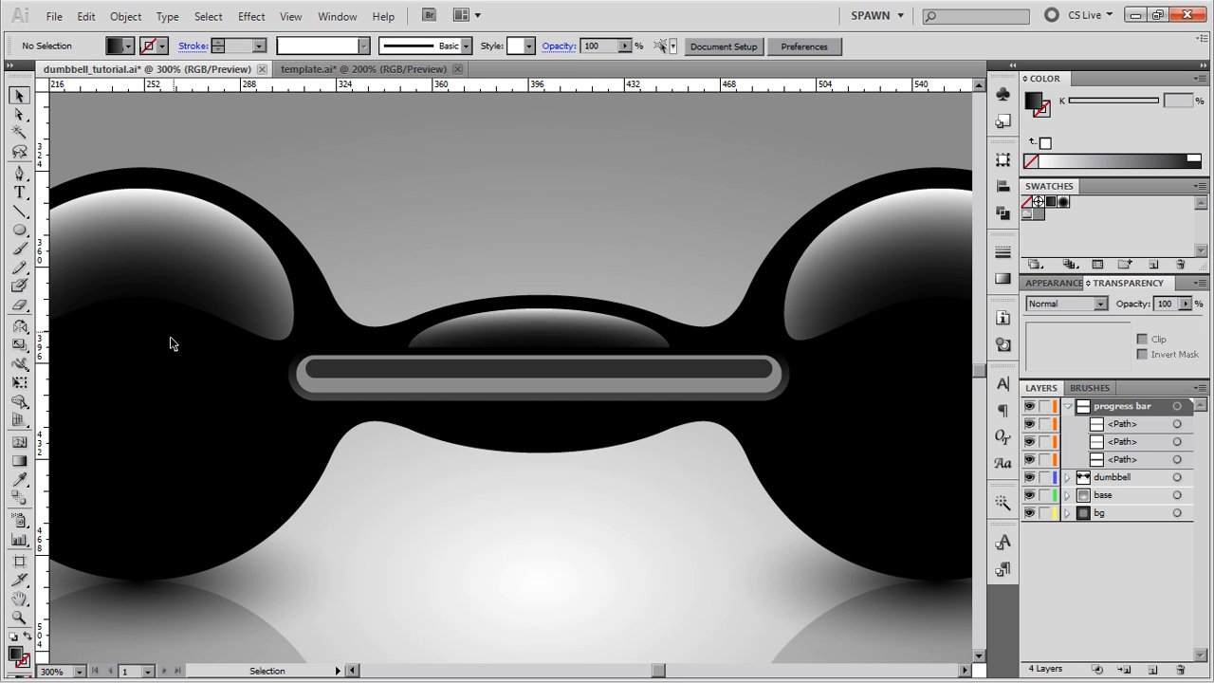
Fill the dark inner bar with the linear black-to-gray gradient swatch and change its starting color stop to white, 0% K.
left_click(767, 372)
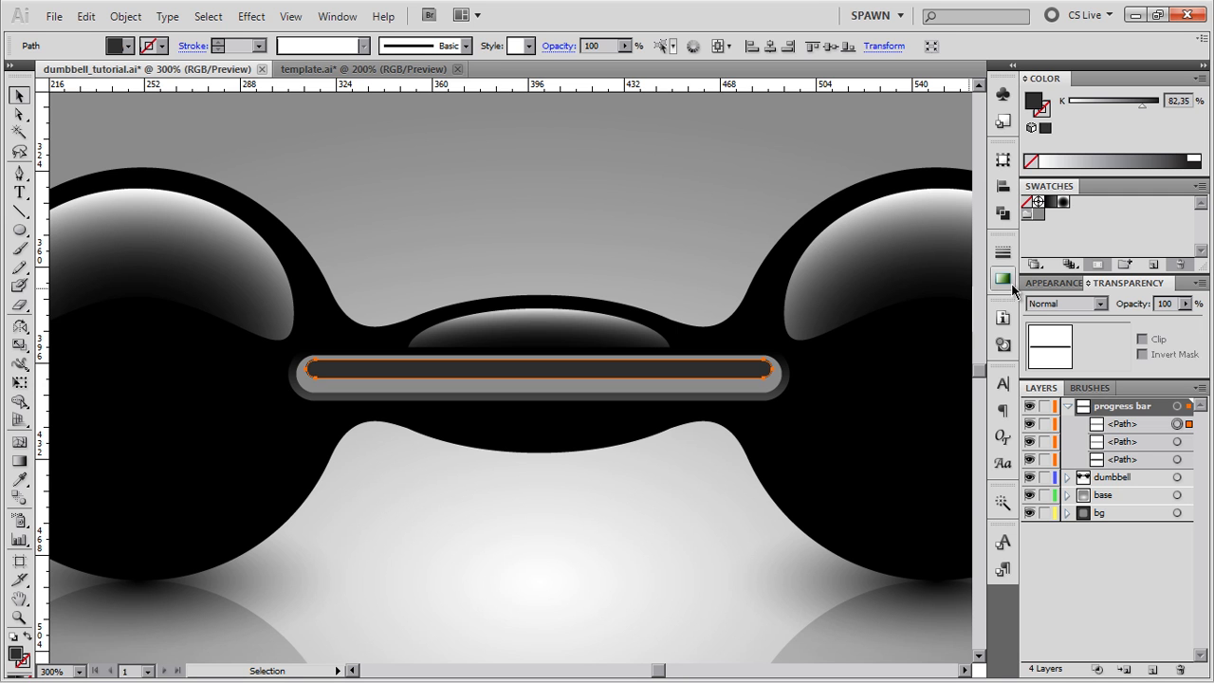
left_click(1050, 202)
left_click(1003, 277)
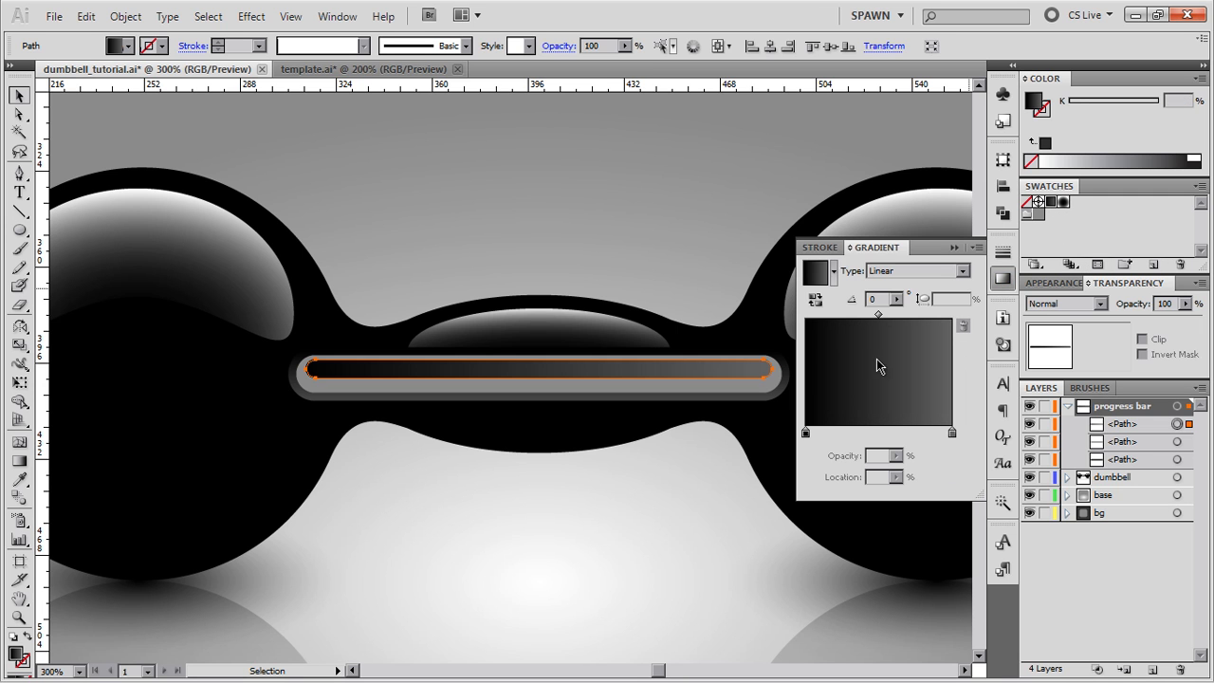
left_click(805, 433)
left_click_drag(1157, 105, 1069, 106)
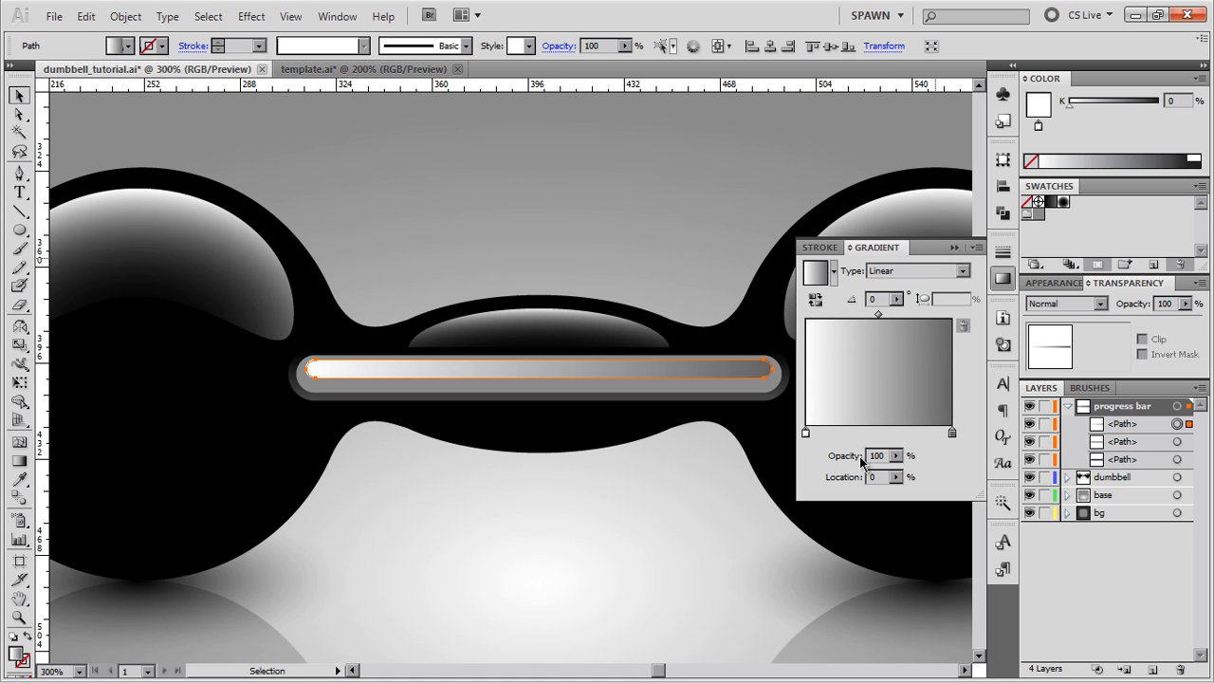
Change the inner highlight bar gradient's ending color stop to white with 0% opacity, and deselect the bar.
left_click_drag(806, 433, 954, 457)
left_click(953, 433)
left_click_drag(888, 433, 956, 446)
left_click(838, 460)
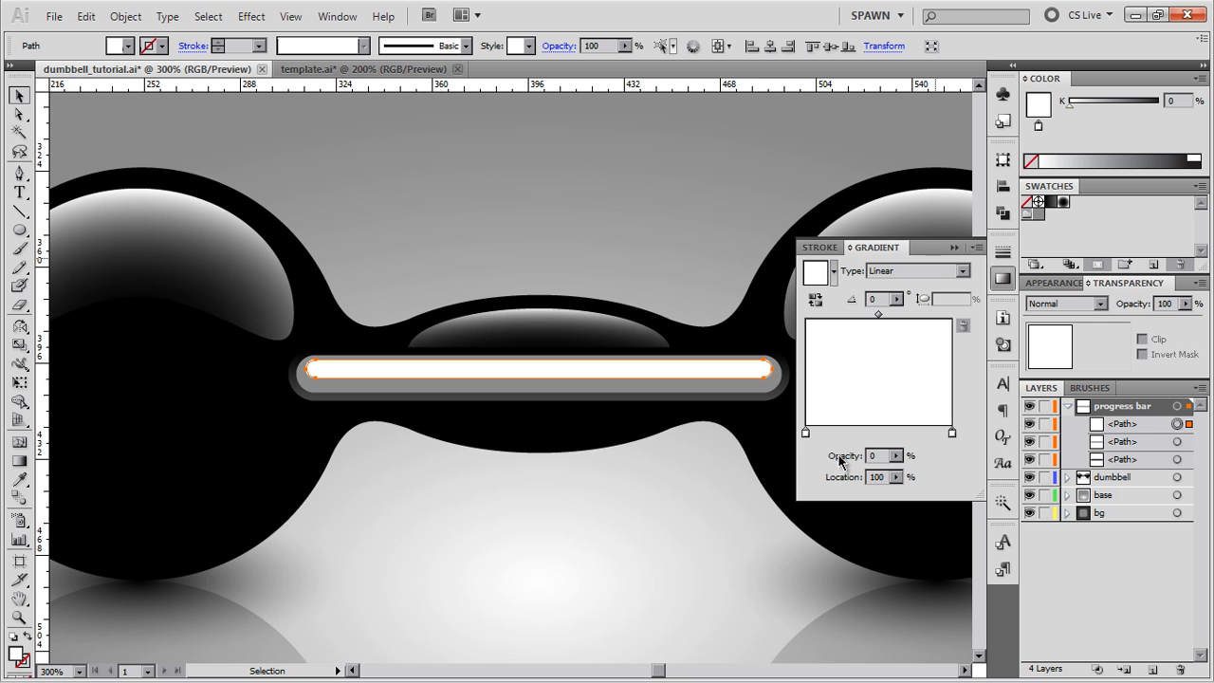
key("Return")
scroll(509, 420, "up", 1)
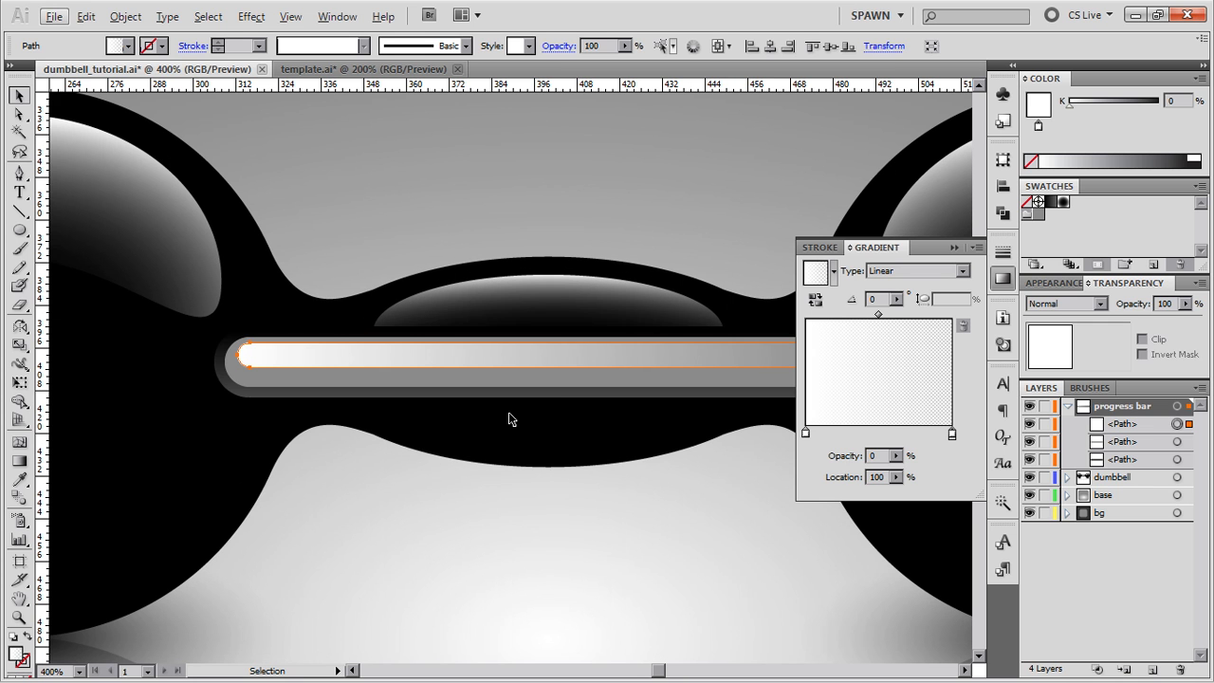
left_click(569, 498)
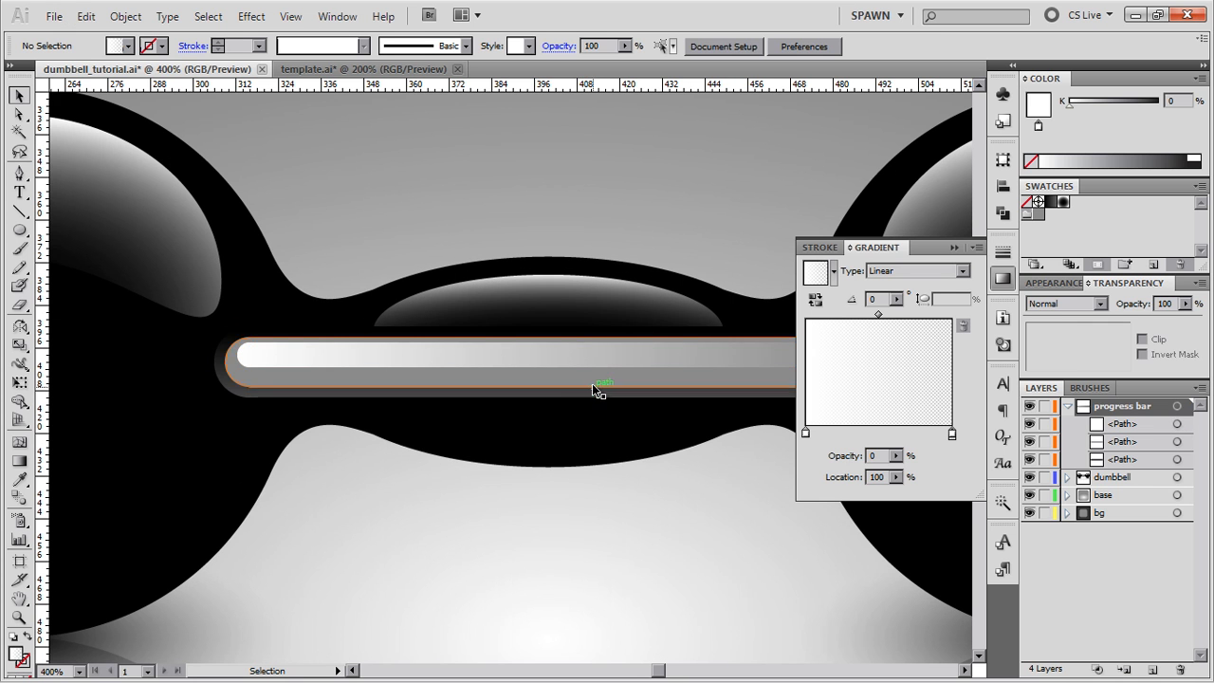
Redraw the highlight bar's gradient vertically so it fades from white at its upper edge to transparent just below its lower edge.
left_click(598, 368)
key("g")
left_click_drag(602, 341, 601, 371)
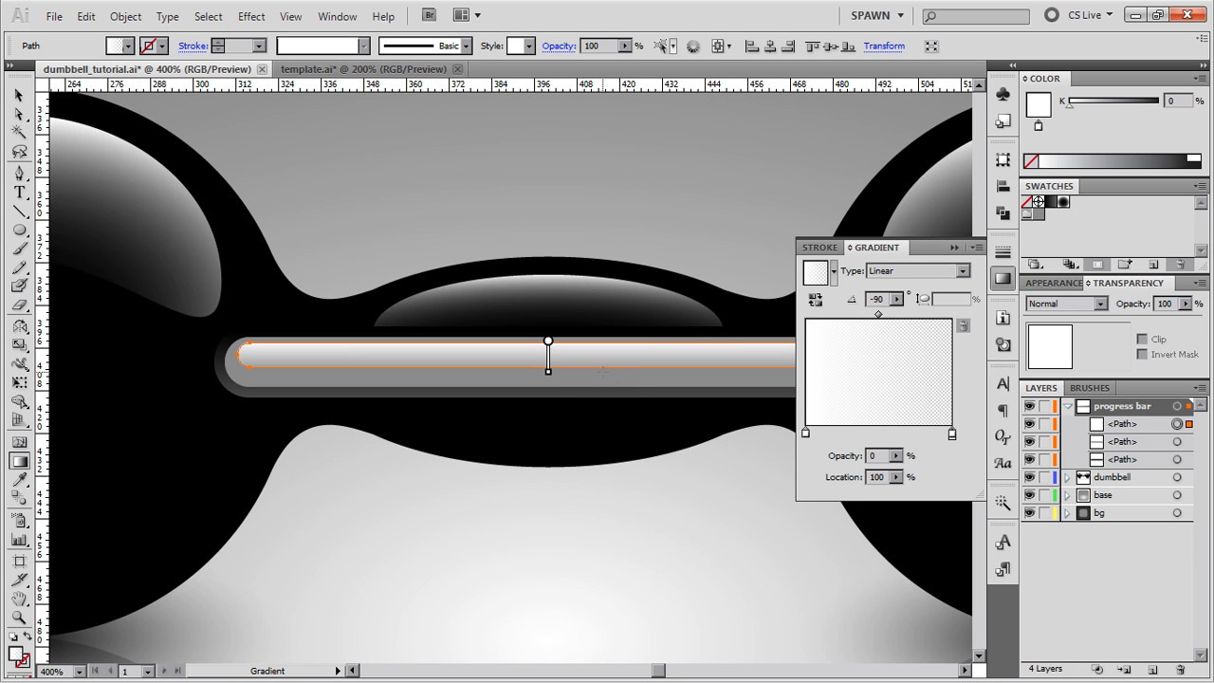
left_click(628, 346)
left_click_drag(633, 337, 631, 370)
key("v")
key("ctrl+shift+a")
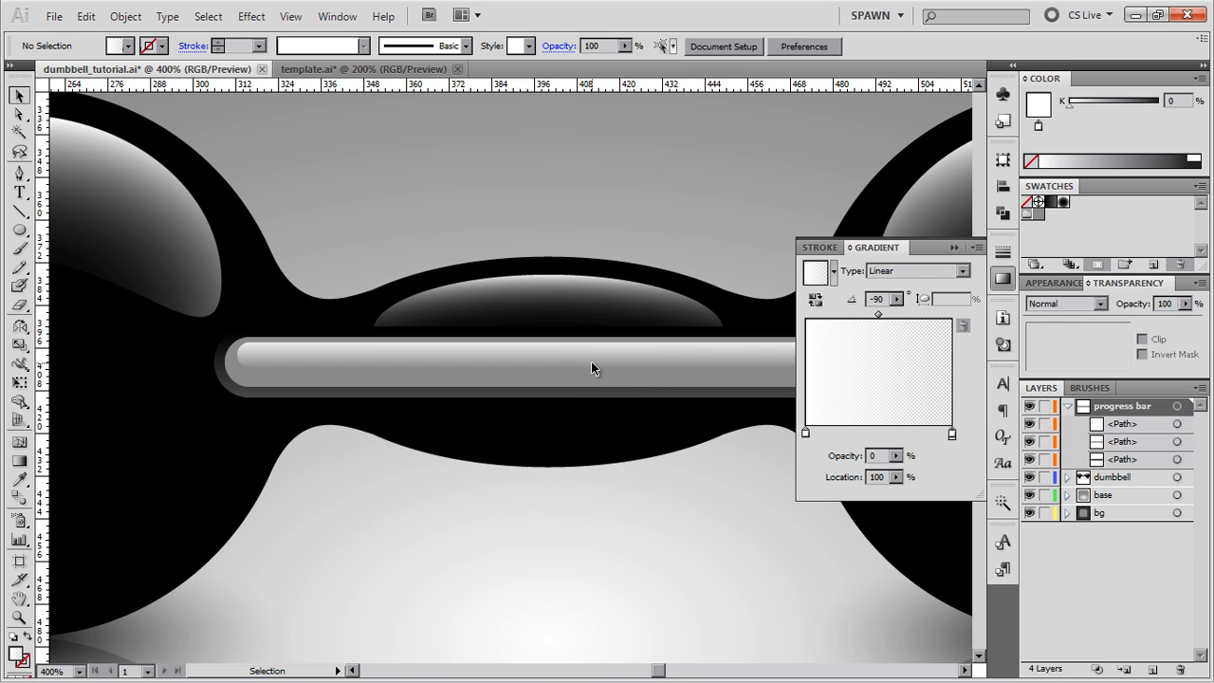
Set the highlight bar's overall opacity to 75% and deselect it.
left_click(630, 364)
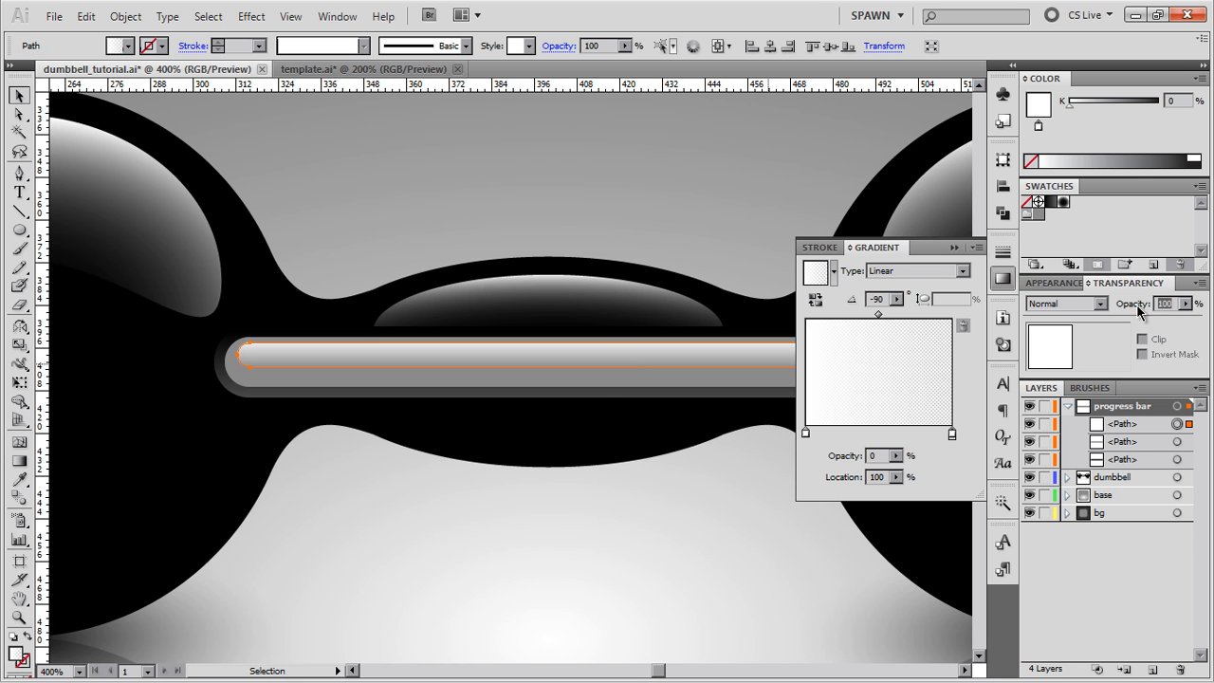
type("75")
key("Return")
key("ctrl+shift+a")
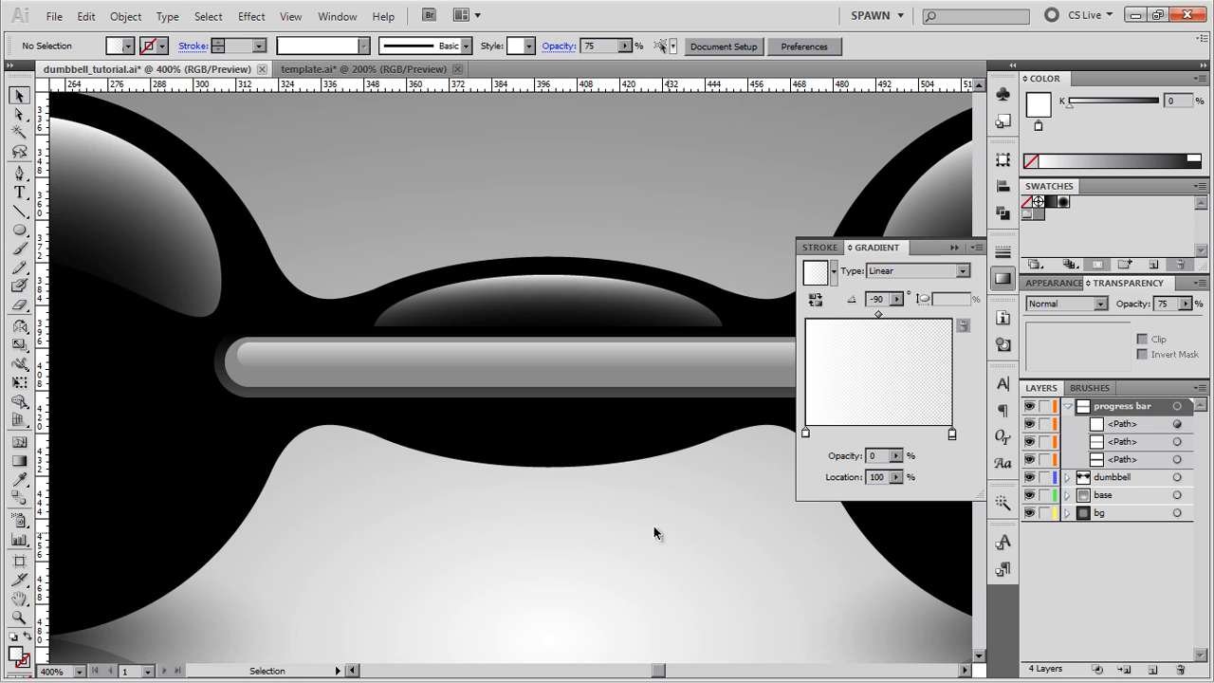
Fill the gray middle bar with solid black, 100% K, and switch the color sliders to HSB.
left_click_drag(654, 528, 594, 512)
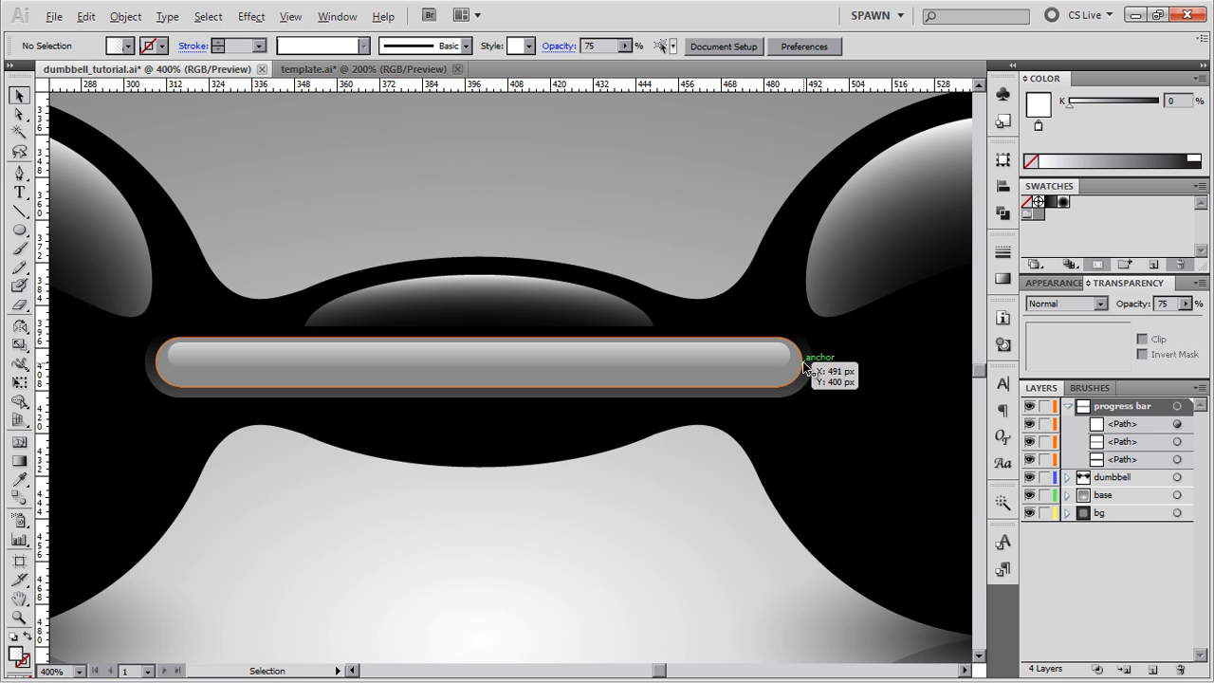
left_click(805, 368)
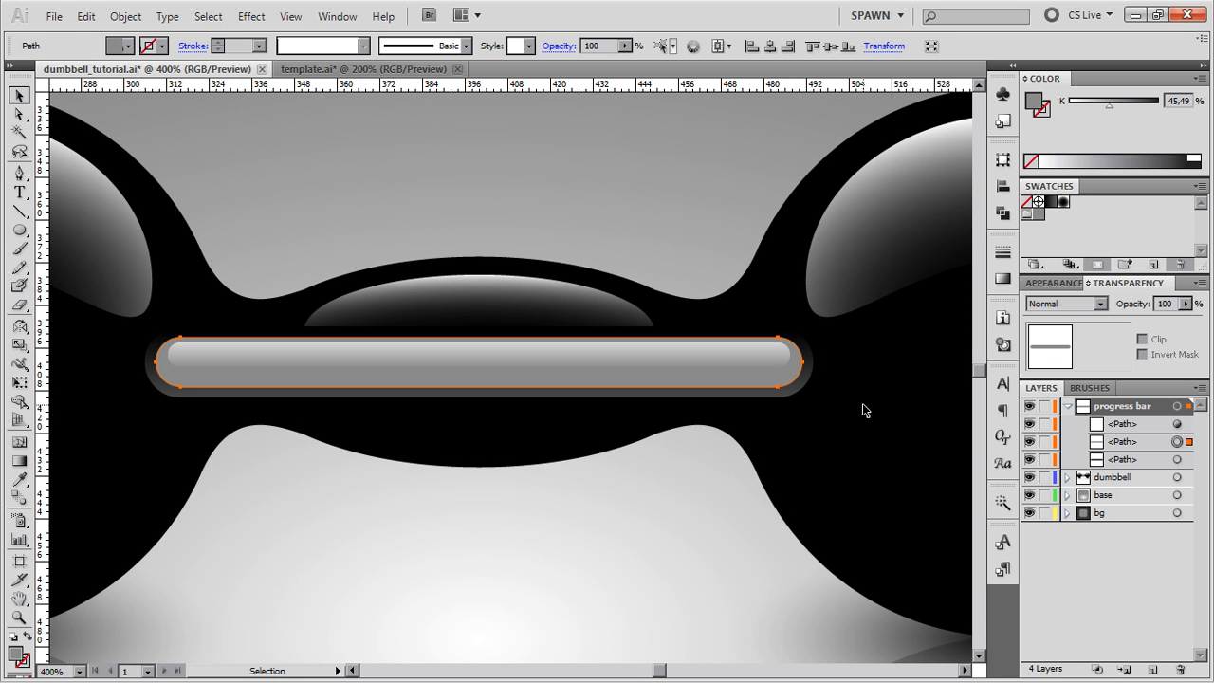
left_click(1196, 157)
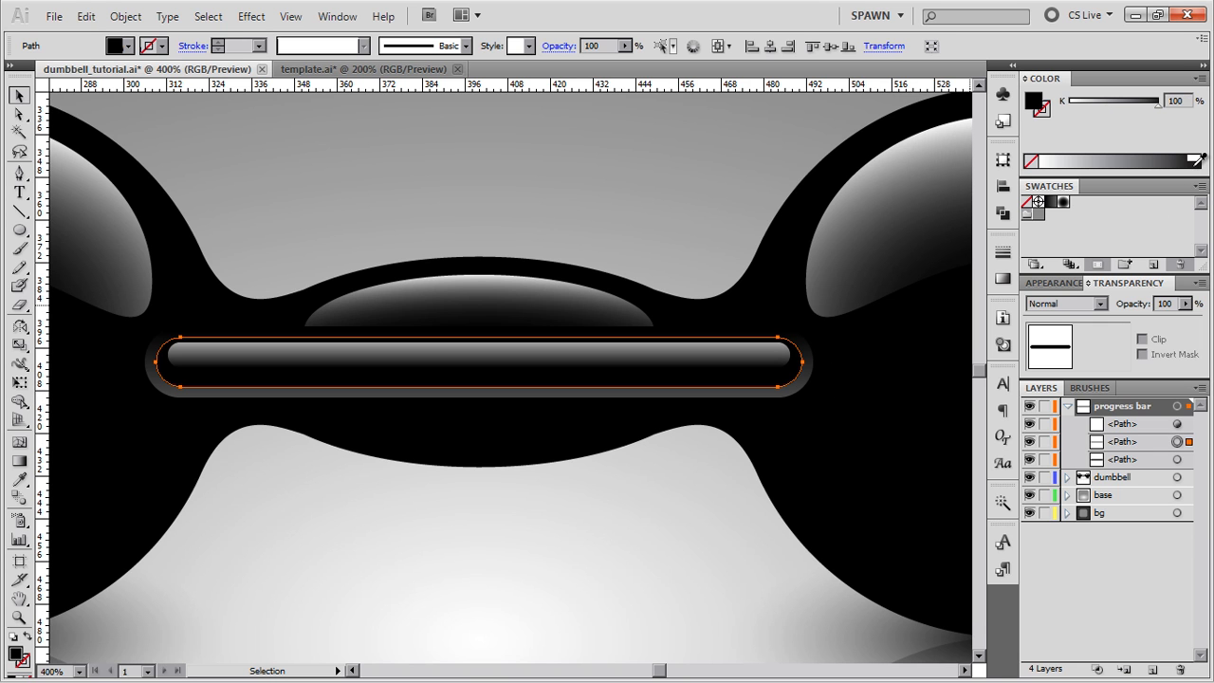
left_click(1197, 79)
left_click(1089, 138)
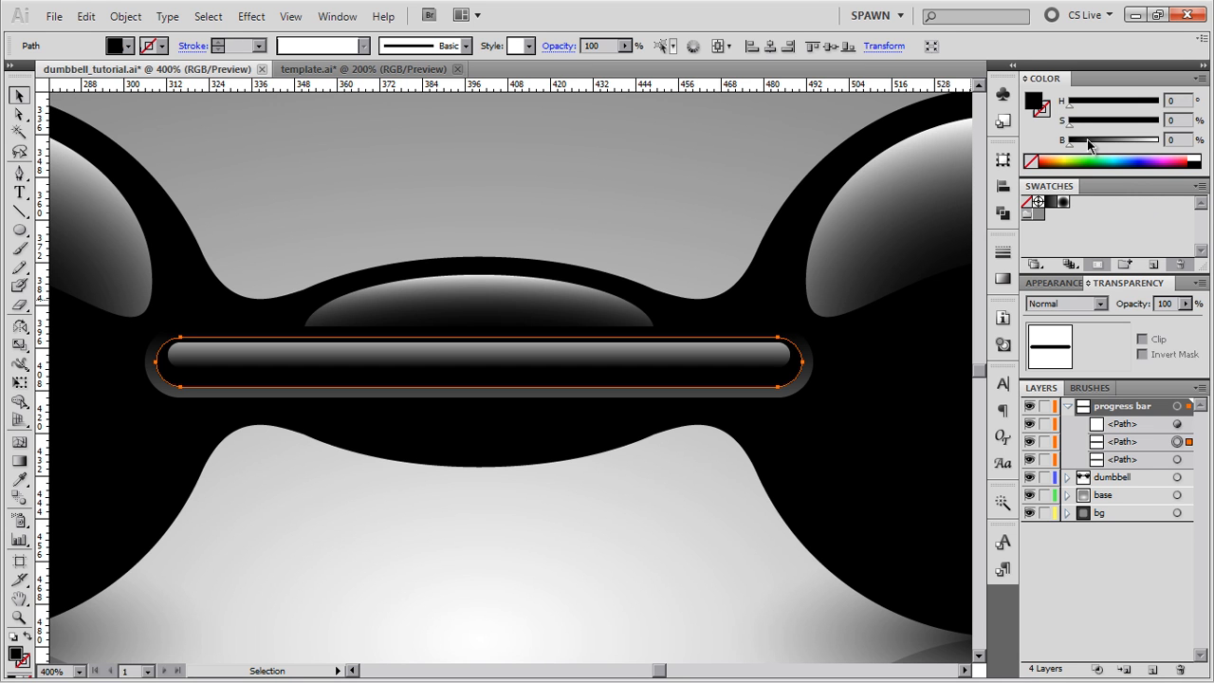
Start an Illustrator Inner Glow effect on the black middle bar with the preview turned on.
left_click_drag(729, 340, 750, 343)
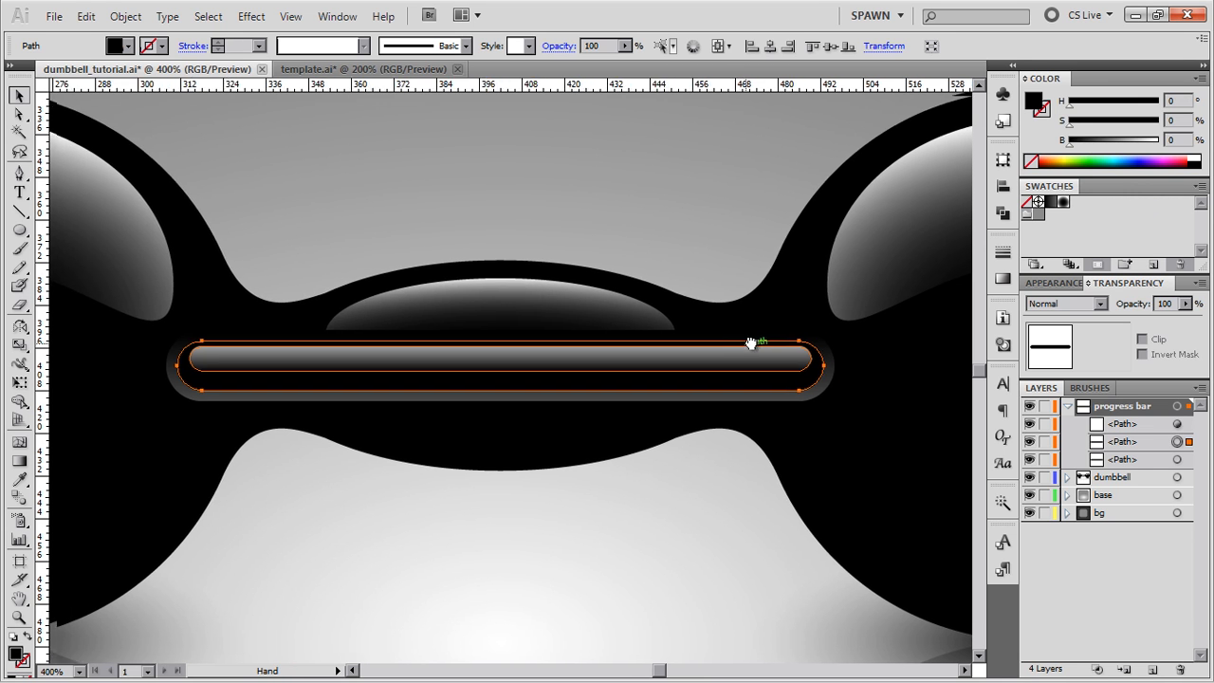
left_click_drag(778, 433, 814, 433)
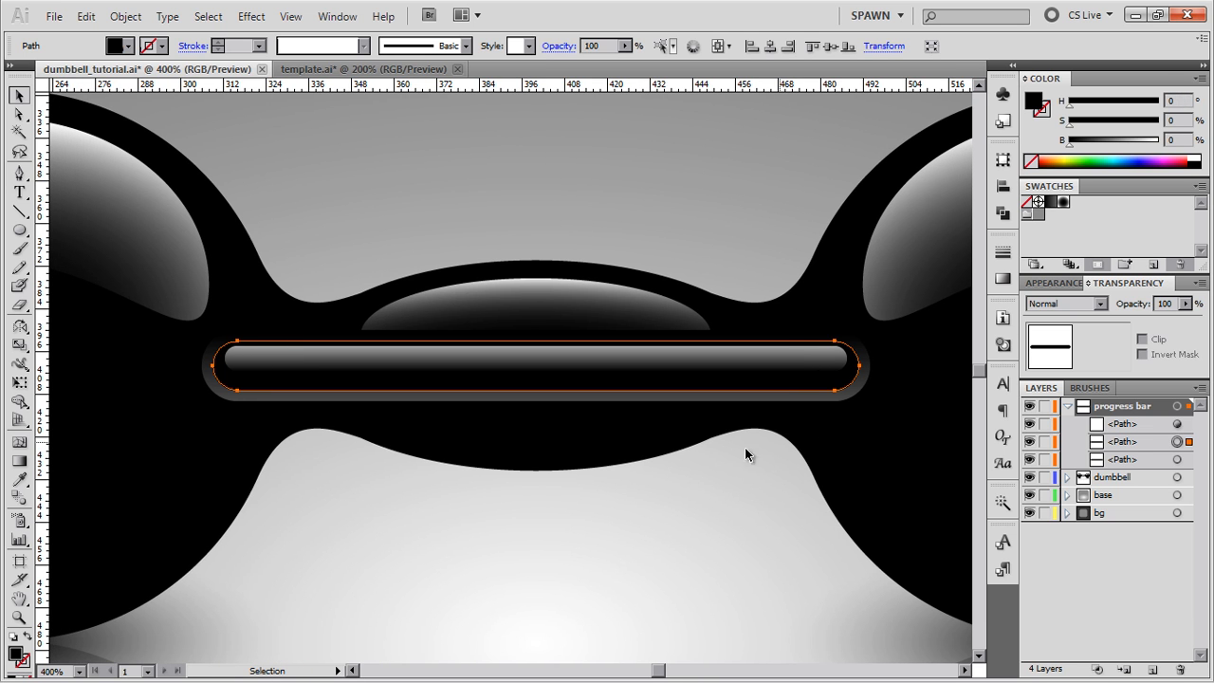
left_click(249, 18)
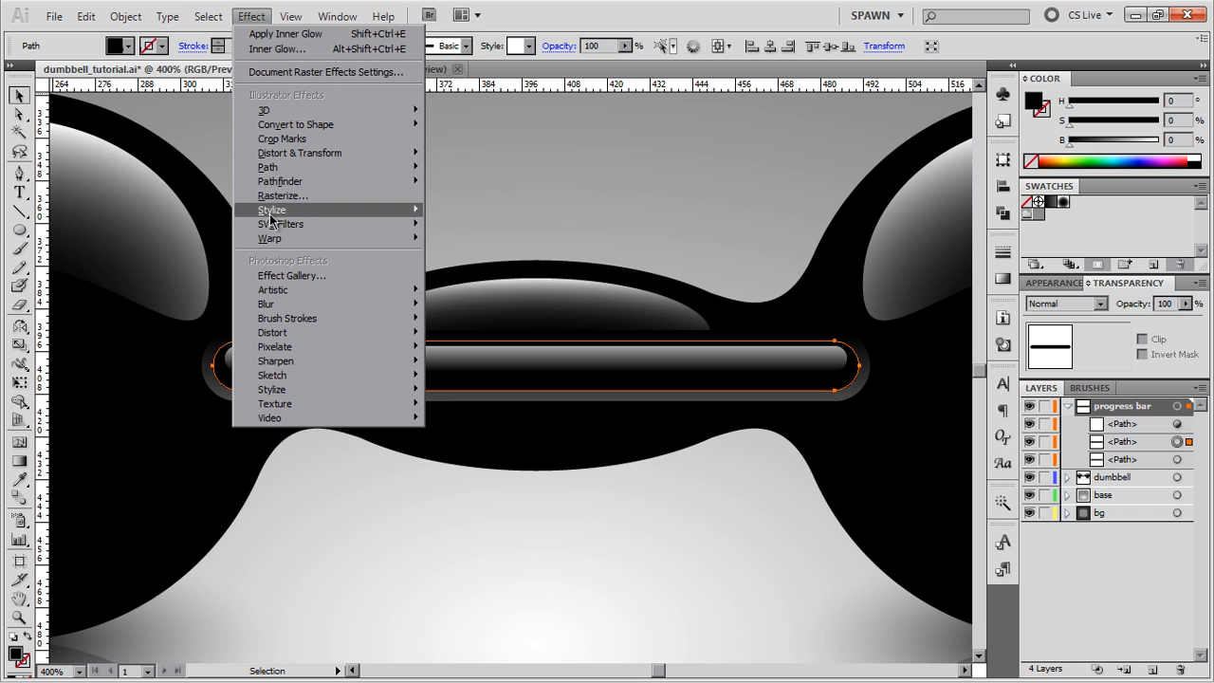
mouse_move(361, 225)
left_click(502, 239)
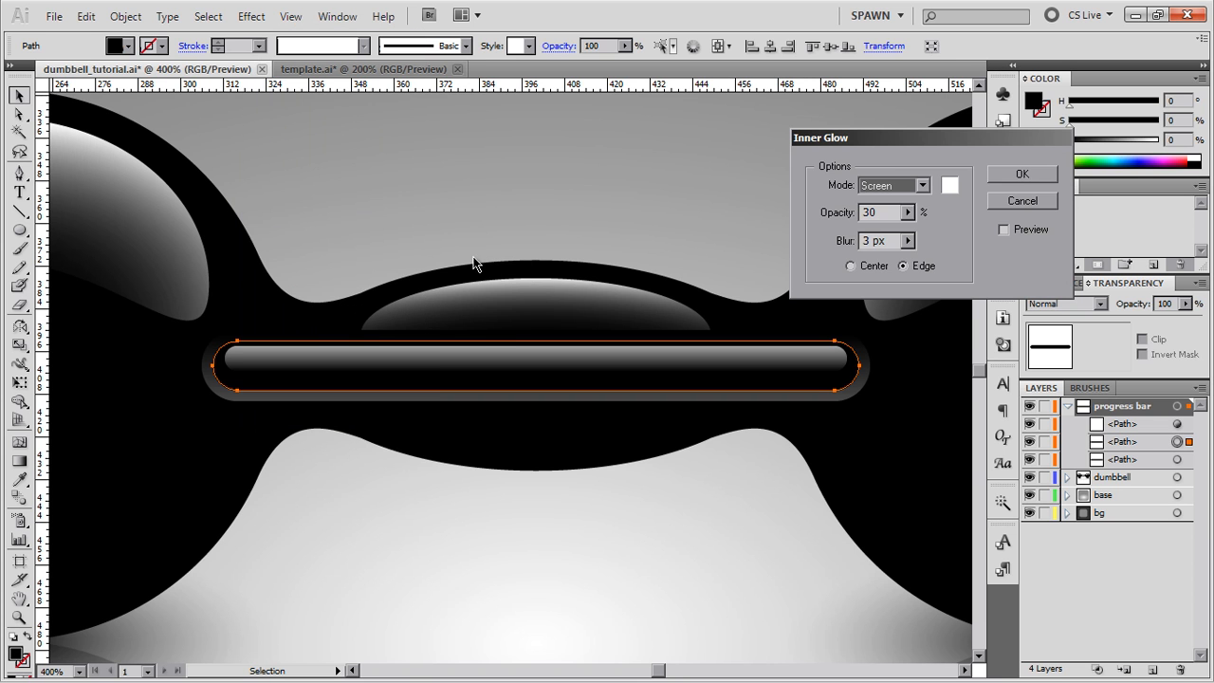
left_click_drag(901, 137, 976, 167)
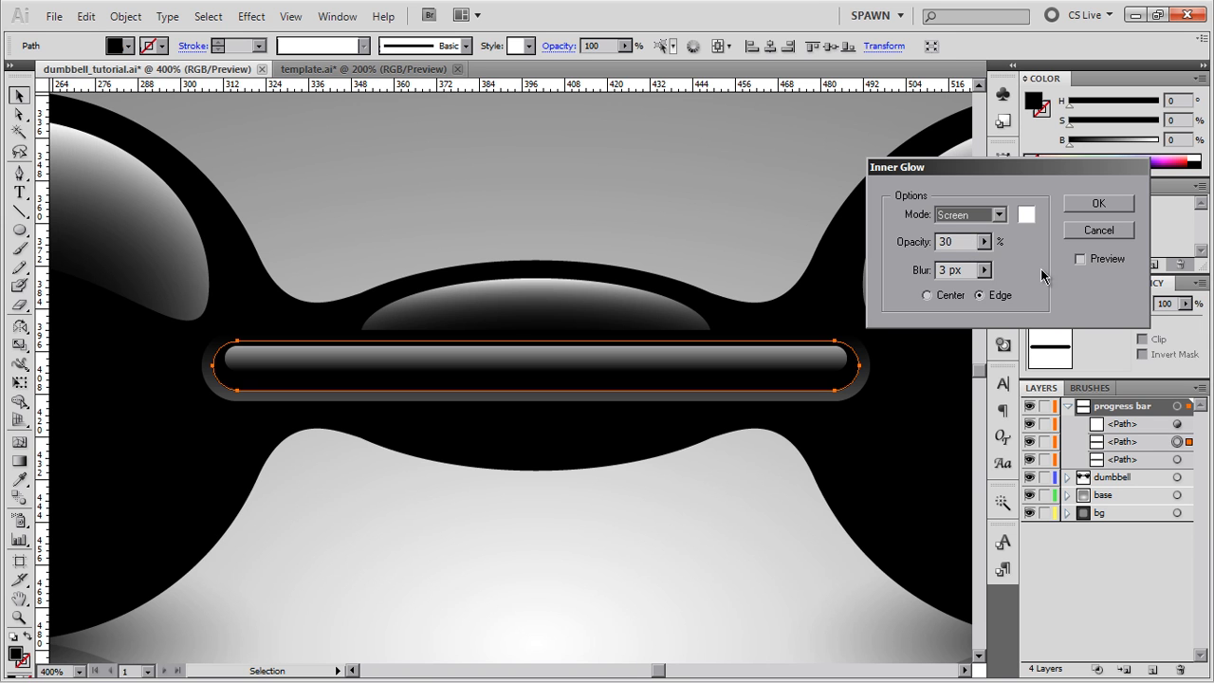
left_click(1092, 266)
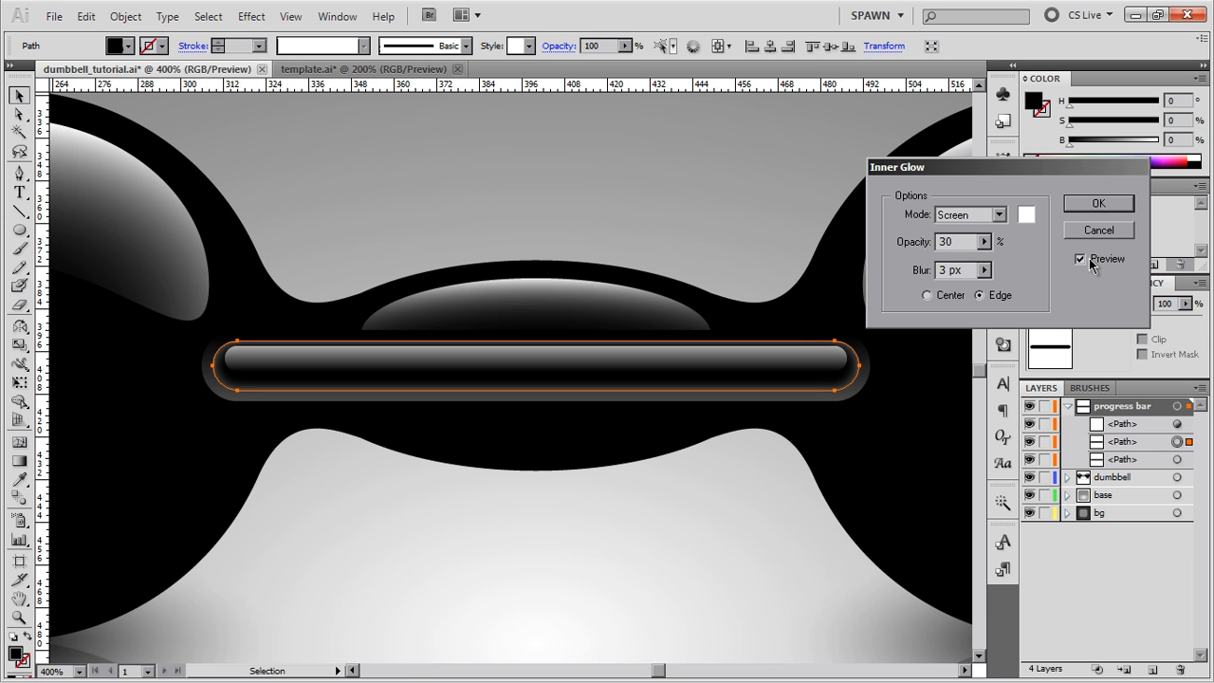
left_click_drag(945, 167, 905, 208)
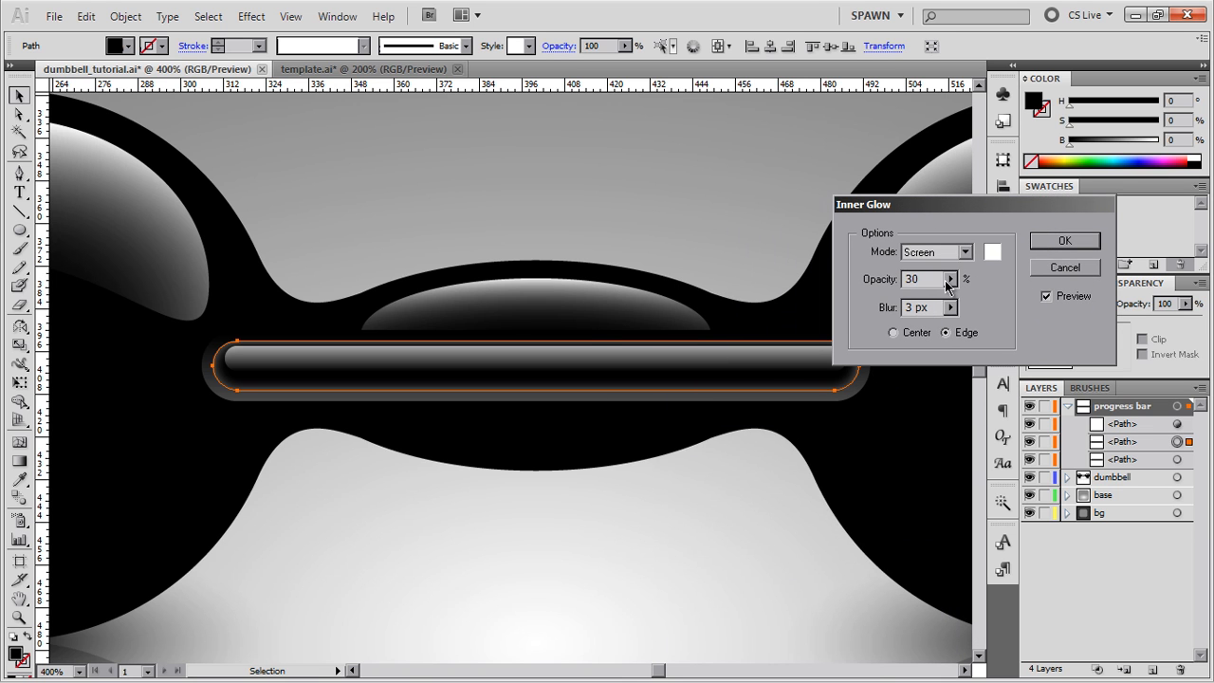
Set the inner glow's opacity to 40% and blur to 3 px, and apply it to the bar.
left_click_drag(934, 277, 897, 279)
type("40")
key("Tab")
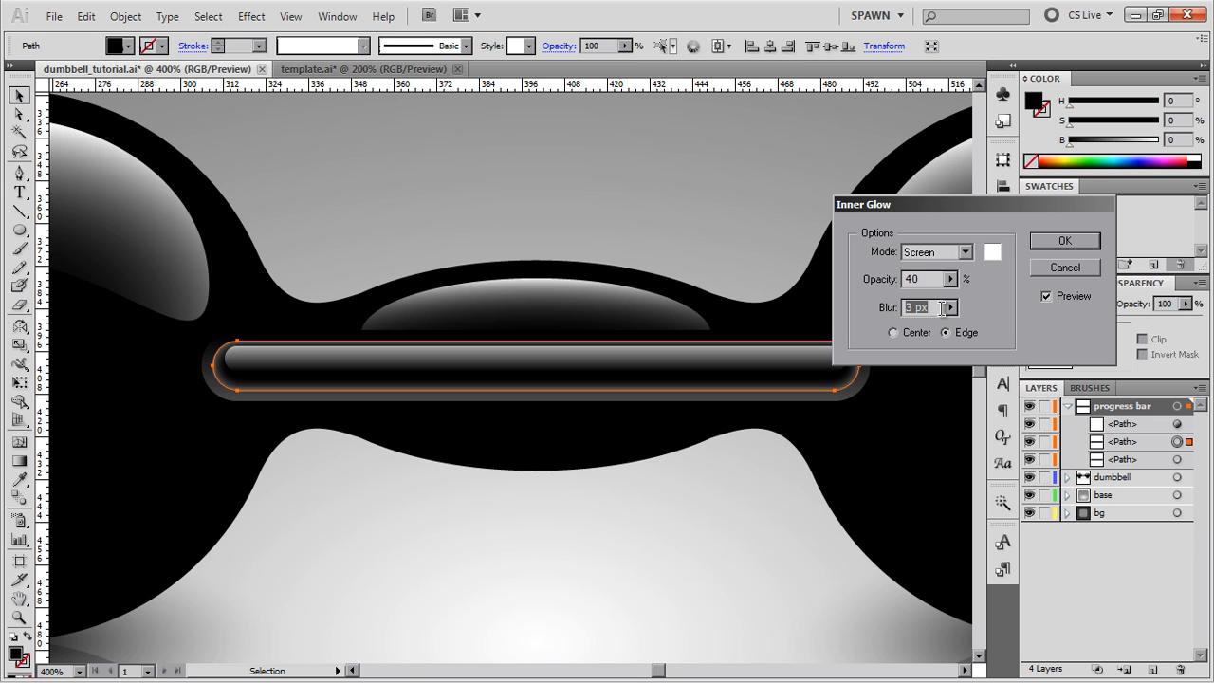
type("2")
key("Tab")
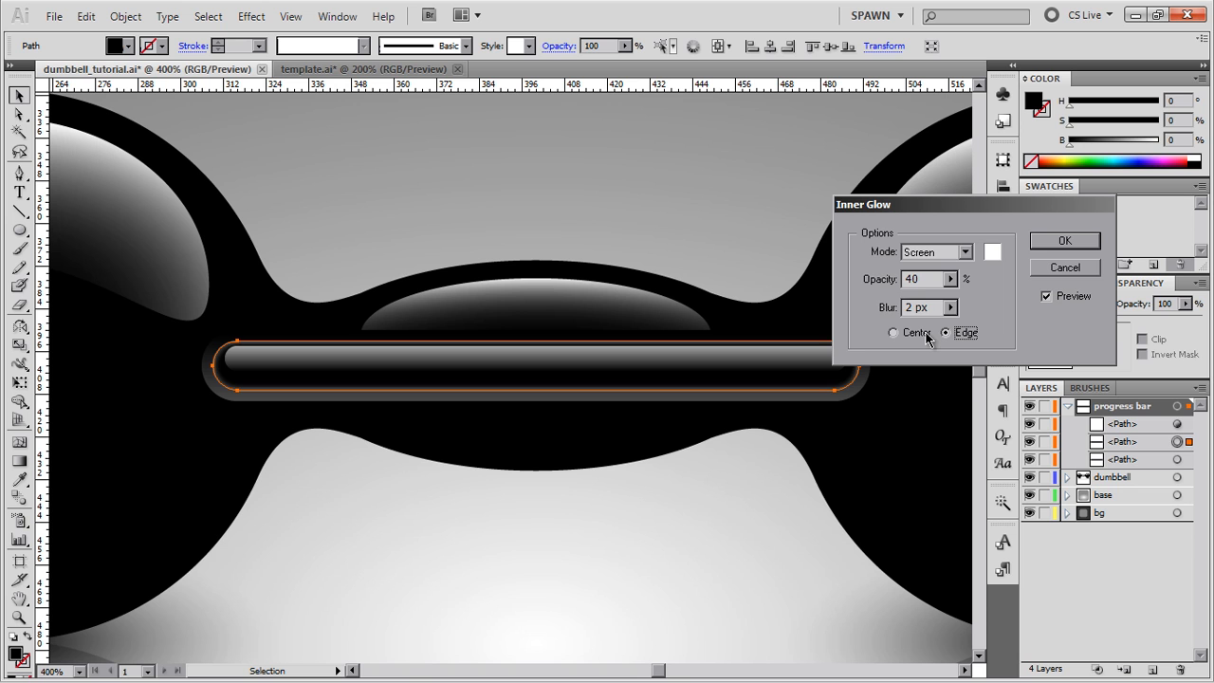
double_click(924, 307)
type("3")
key("Tab")
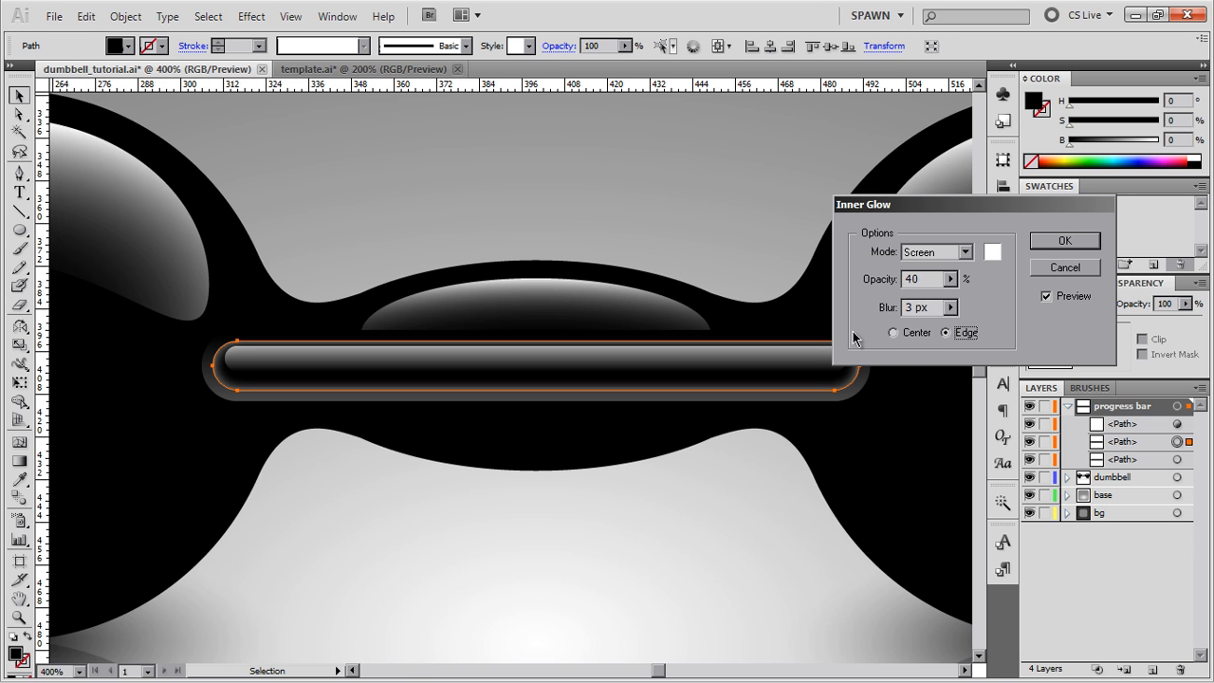
left_click(1064, 241)
Hide the selection edges, set the black middle bar's blending mode to Screen, and deselect it.
key("ctrl+shift+a")
left_click(1058, 305)
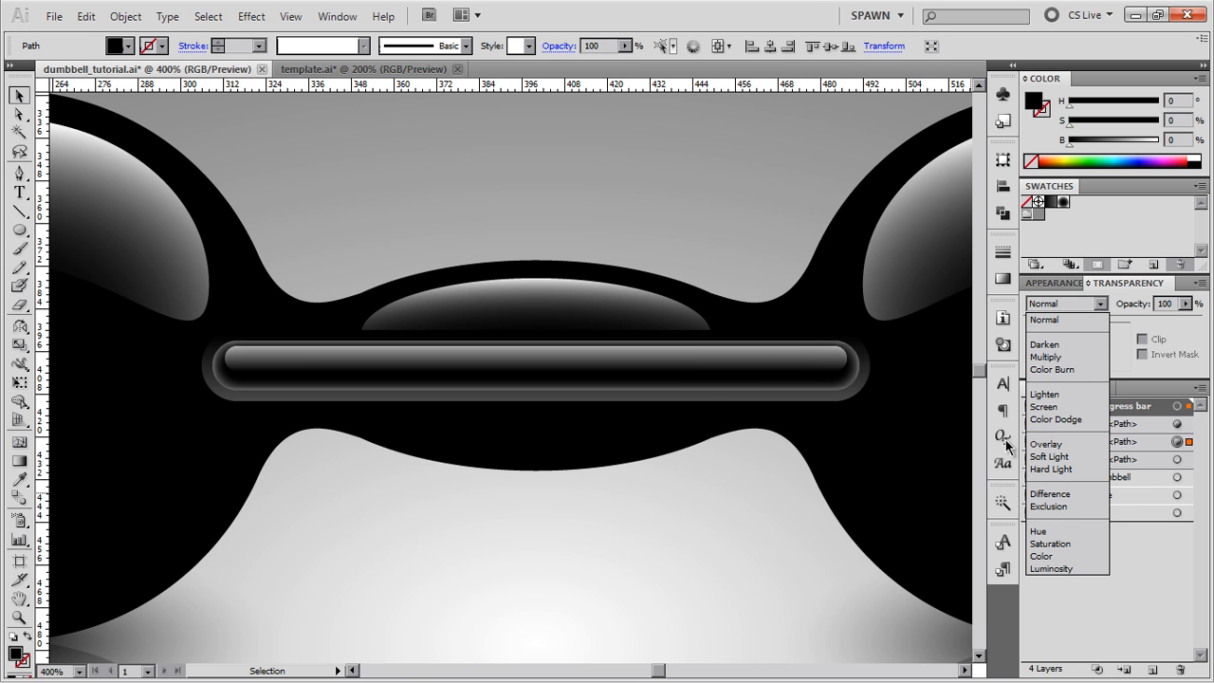
left_click(1044, 407)
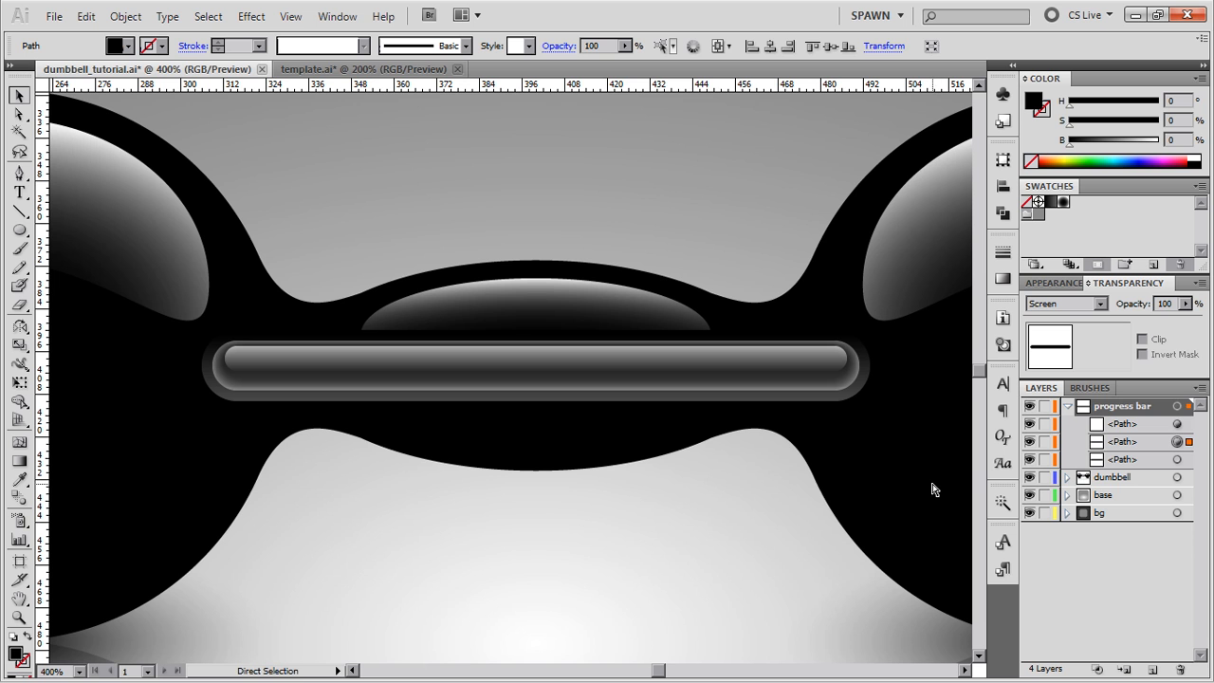
left_click(657, 555)
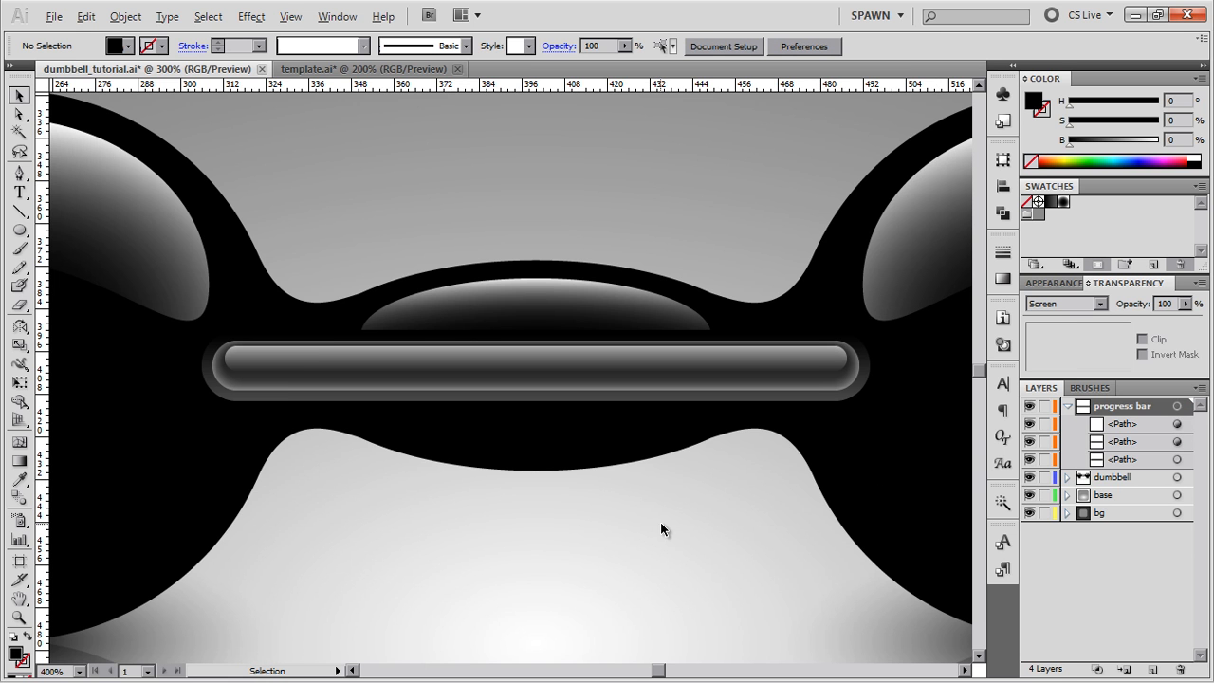
Copy the glowing middle bar and paste the duplicate directly behind it in the progress bar layer.
scroll(660, 521, "down", 1)
scroll(807, 421, "up", 1)
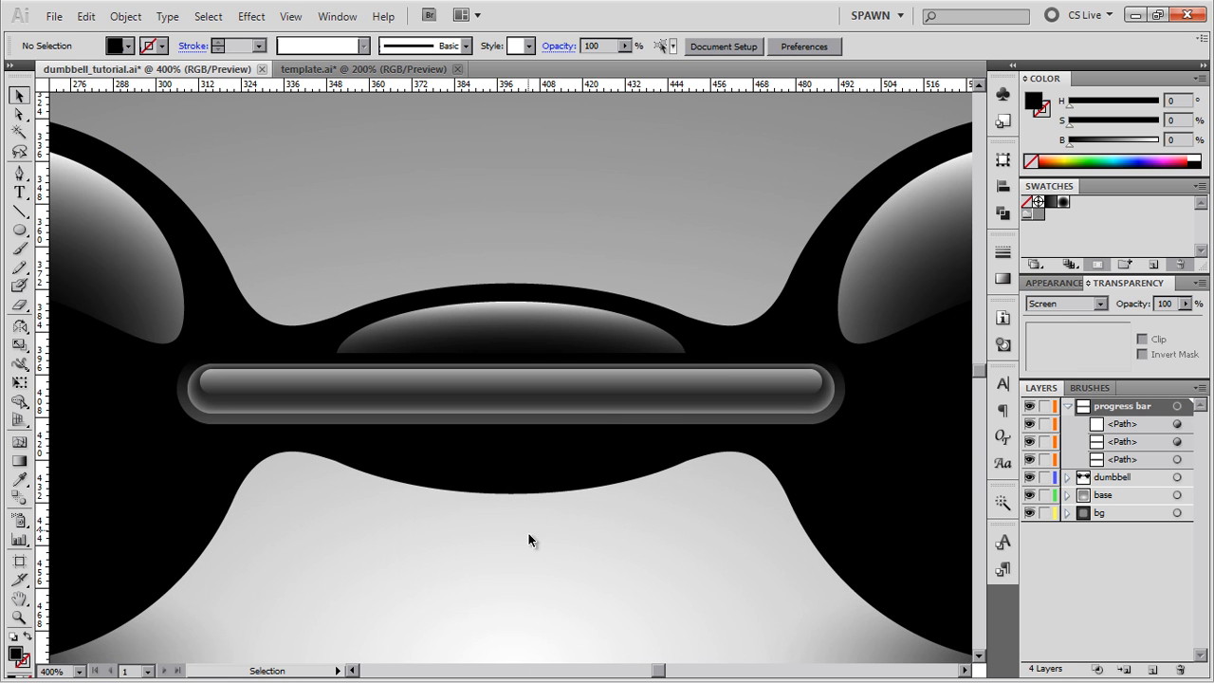
key("ctrl+1")
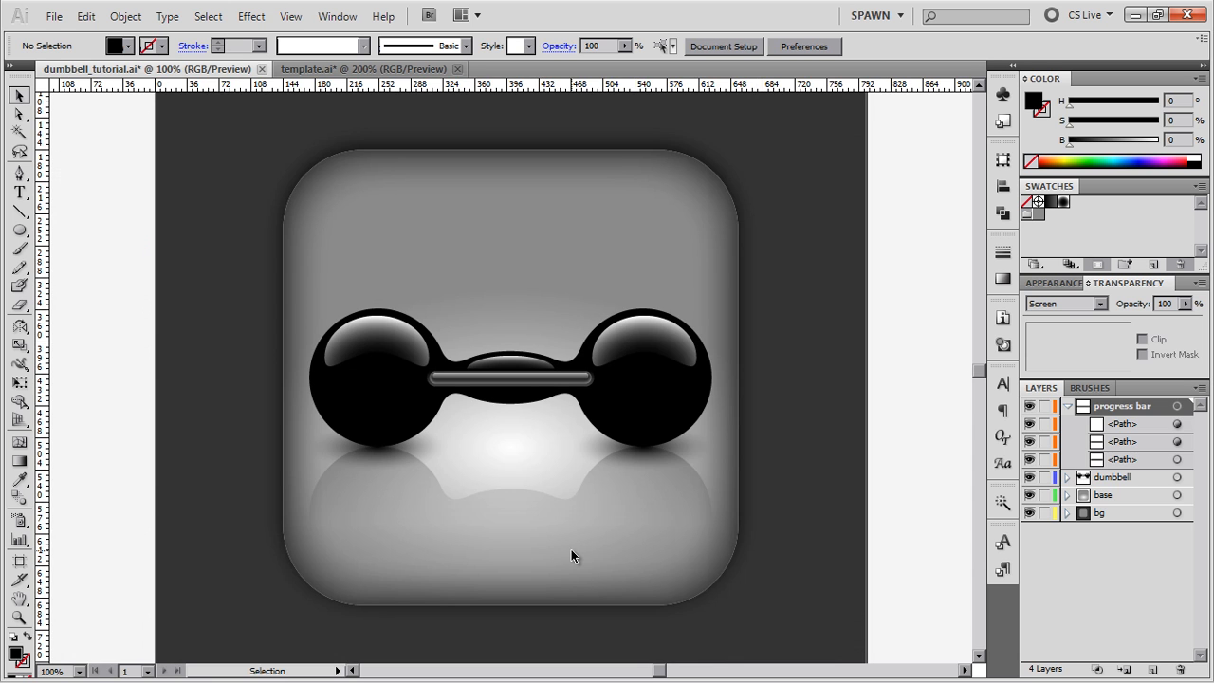
key("ctrl+plus")
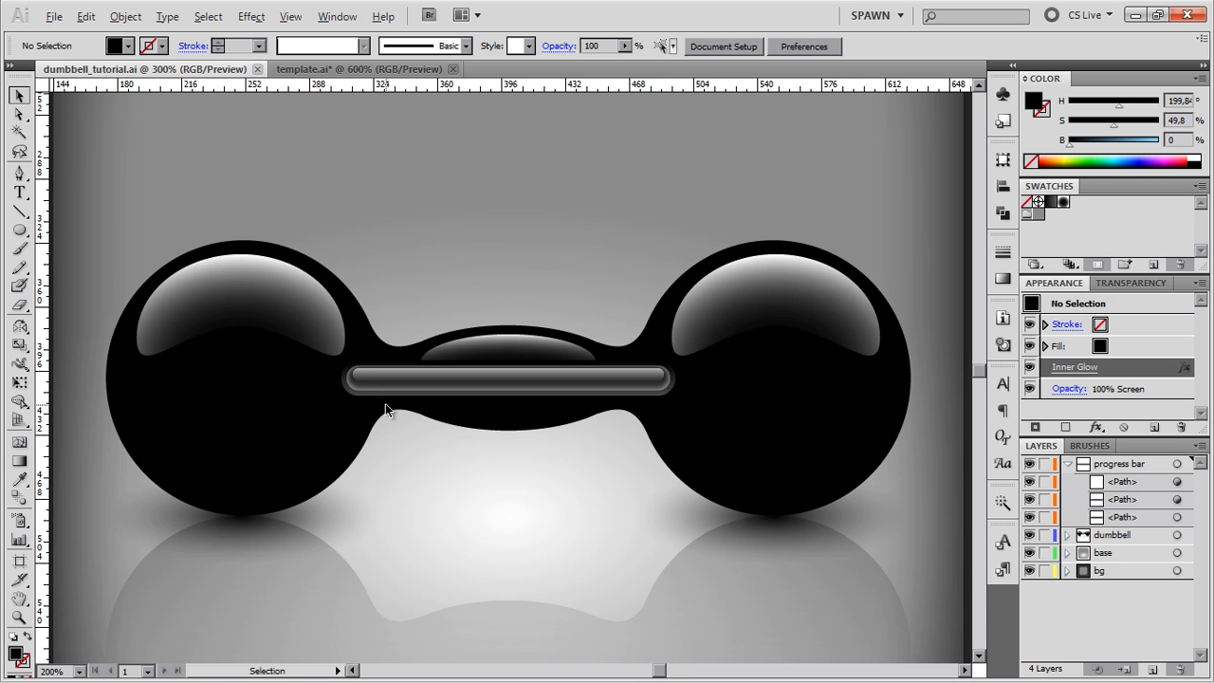
scroll(385, 404, "up", 1)
left_click_drag(385, 404, 404, 406)
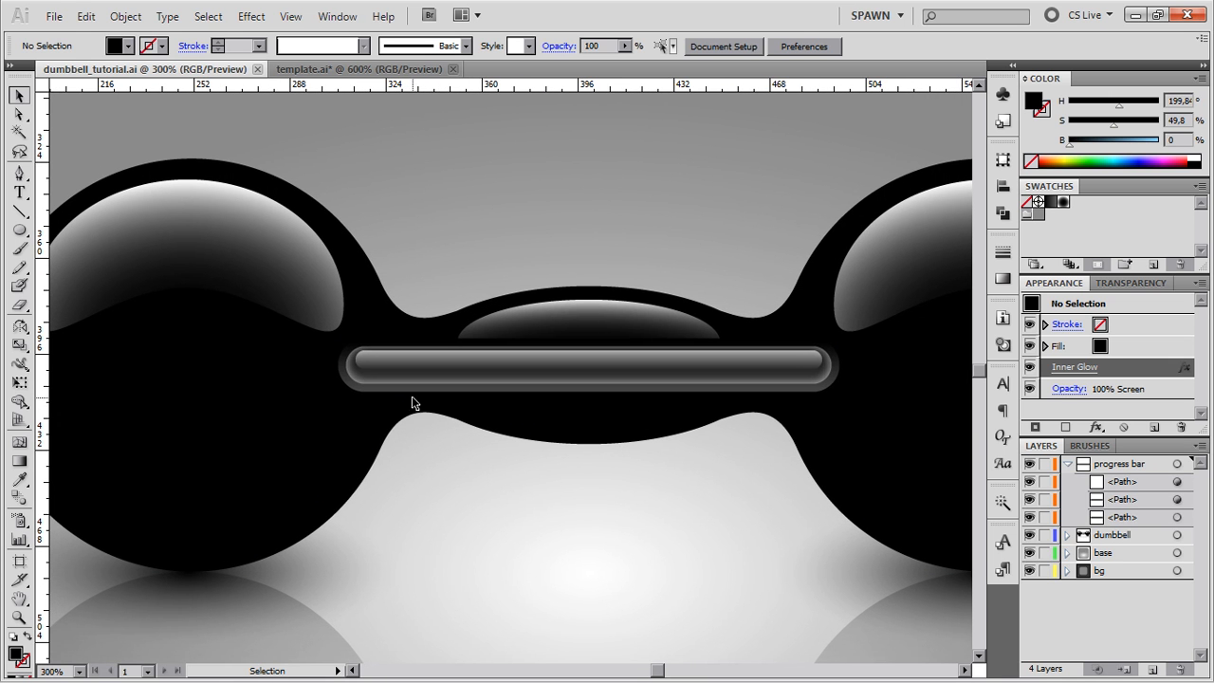
left_click(363, 382)
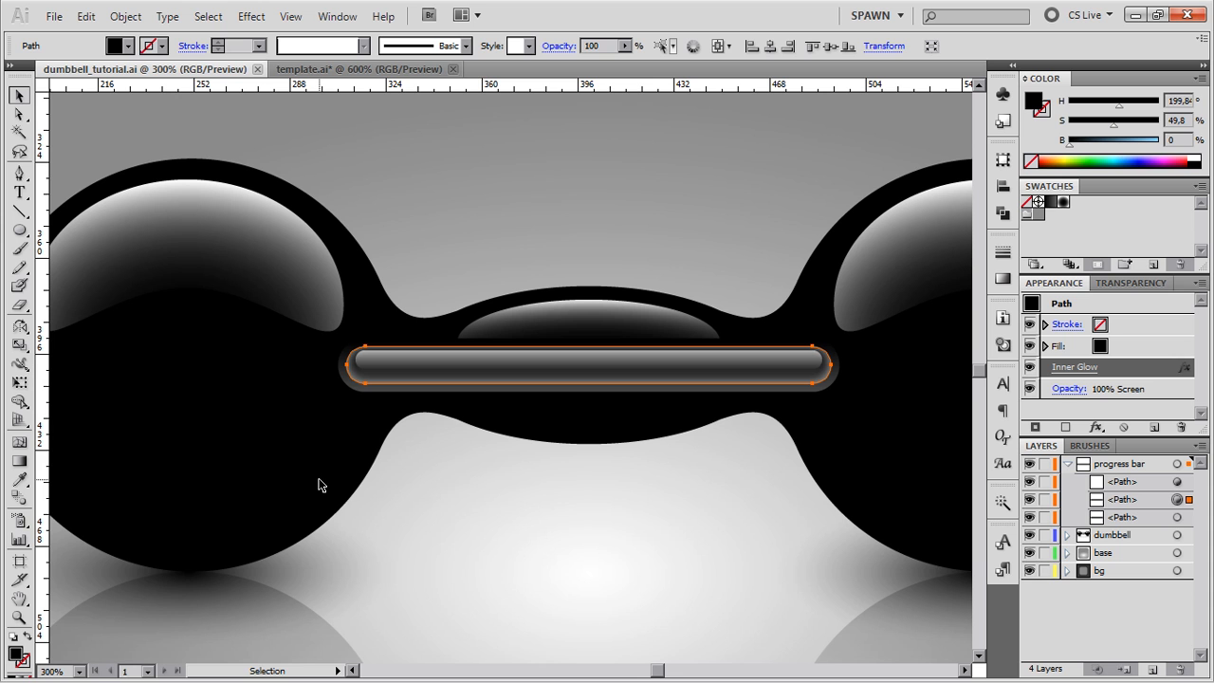
key("a")
key("ctrl+c")
key("ctrl+b")
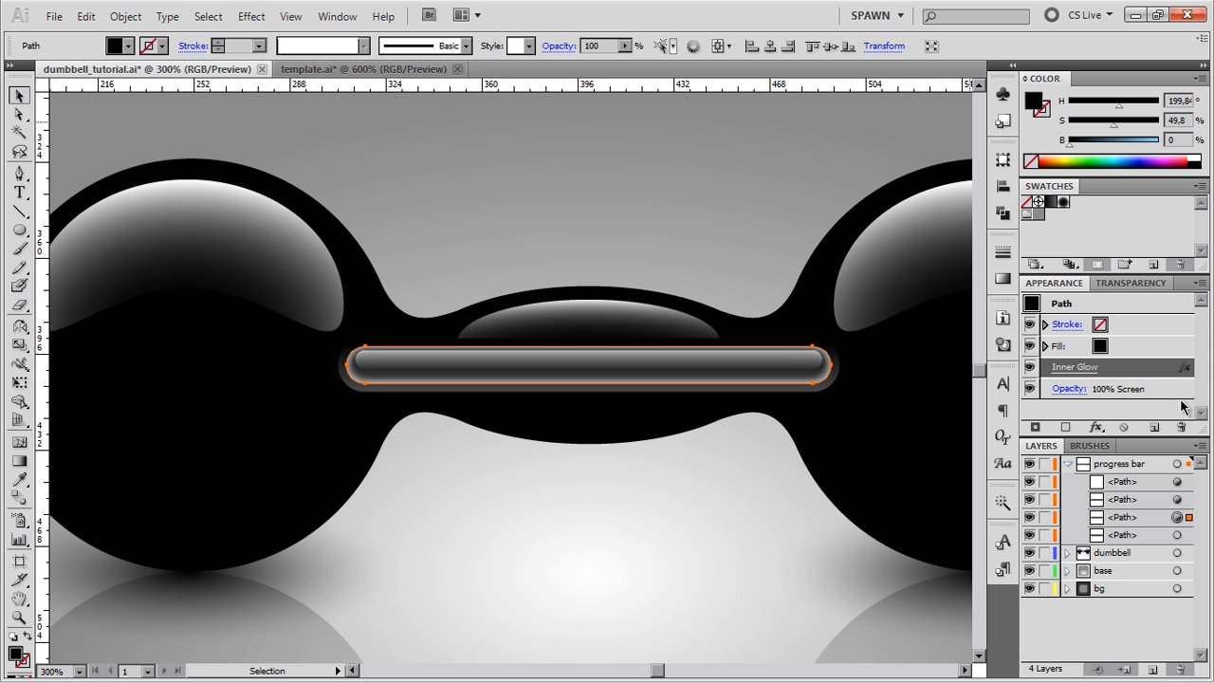
Set the pasted bar copy's blending mode to Normal.
left_click(1131, 284)
left_click(1094, 311)
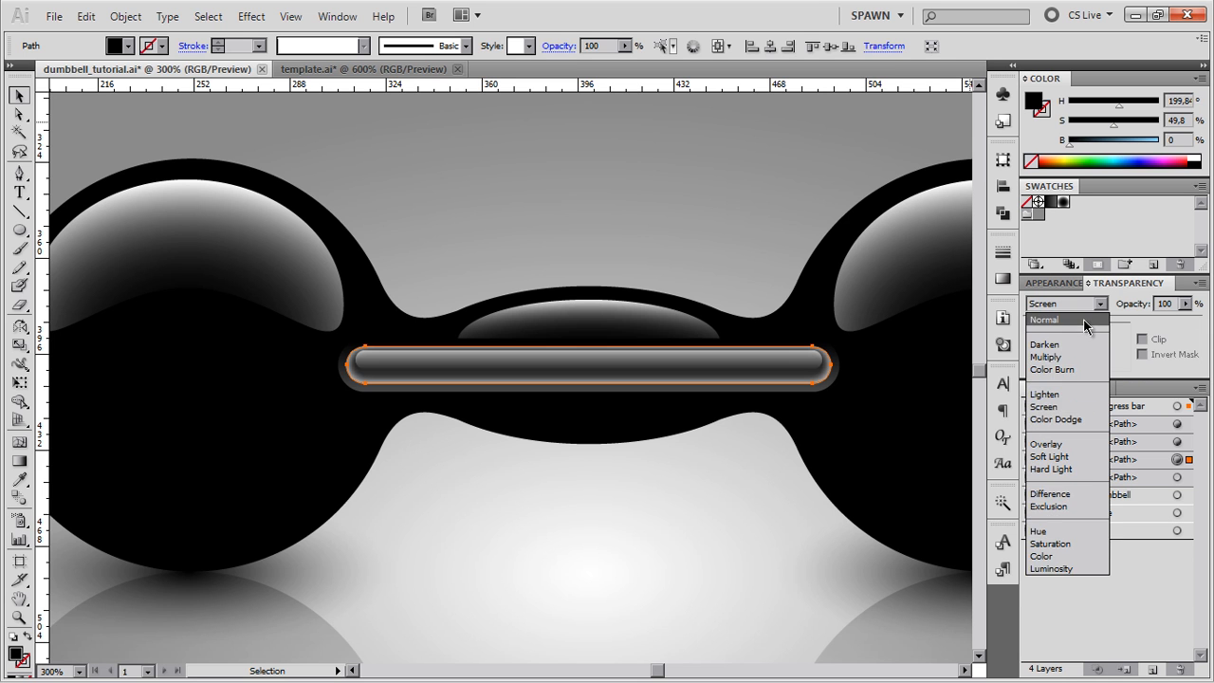
left_click(1081, 321)
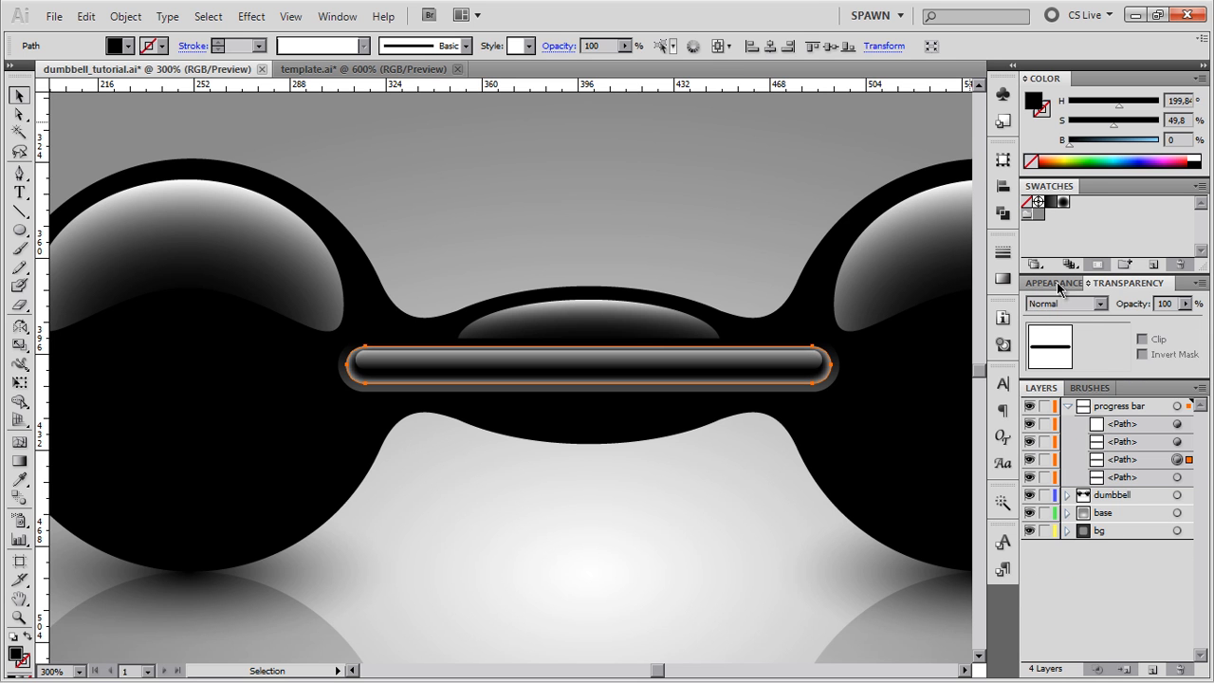
Turn the bar copy's fill light blue by setting its HSB brightness to 100%.
left_click(1056, 284)
left_click(1170, 95)
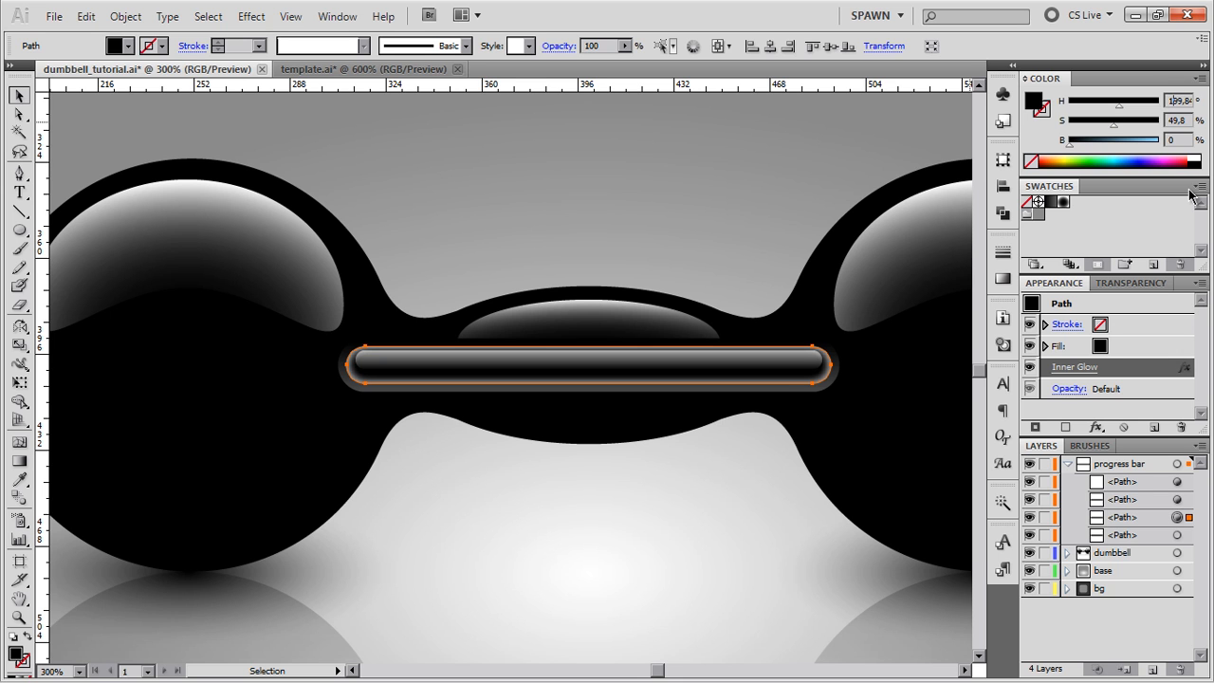
type("2100")
key("Return")
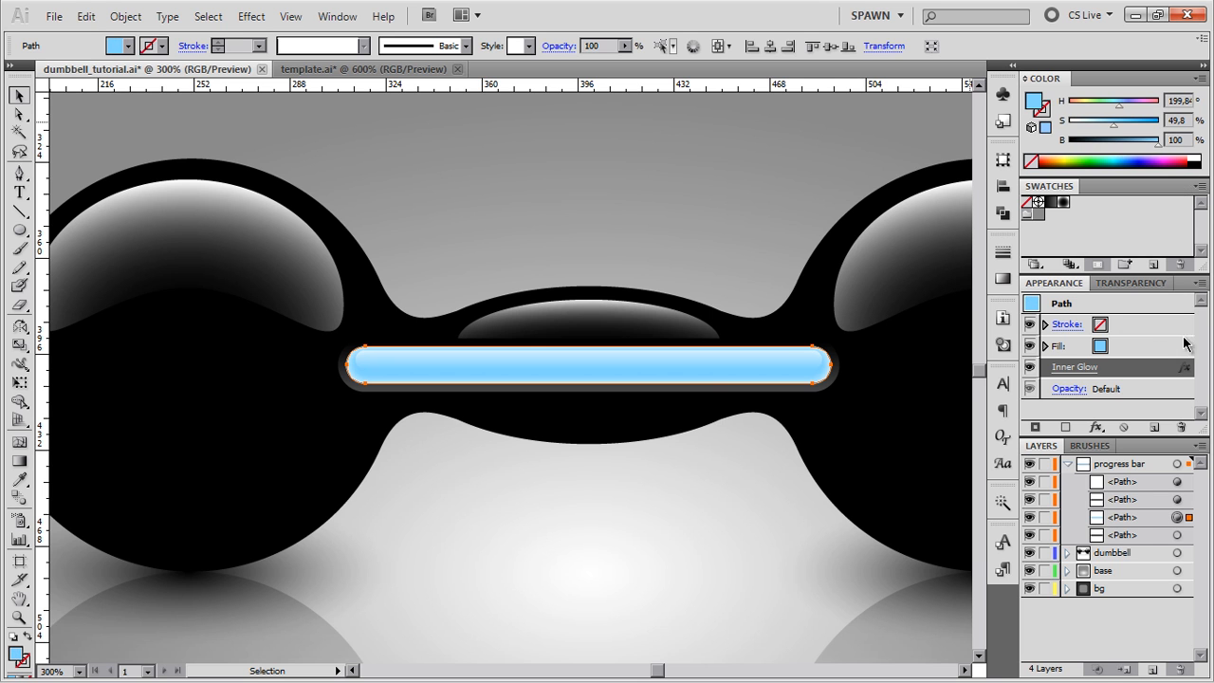
Change the light blue bar's Inner Glow to Multiply mode with 100% opacity.
left_click(1081, 368)
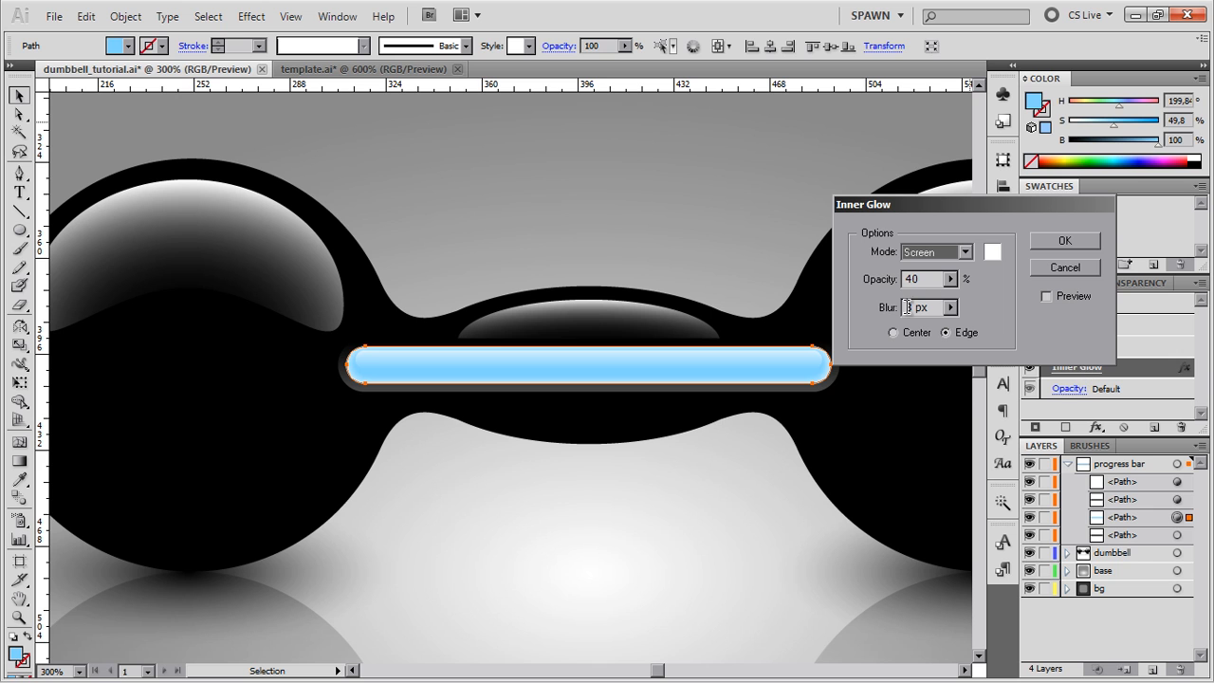
left_click(963, 255)
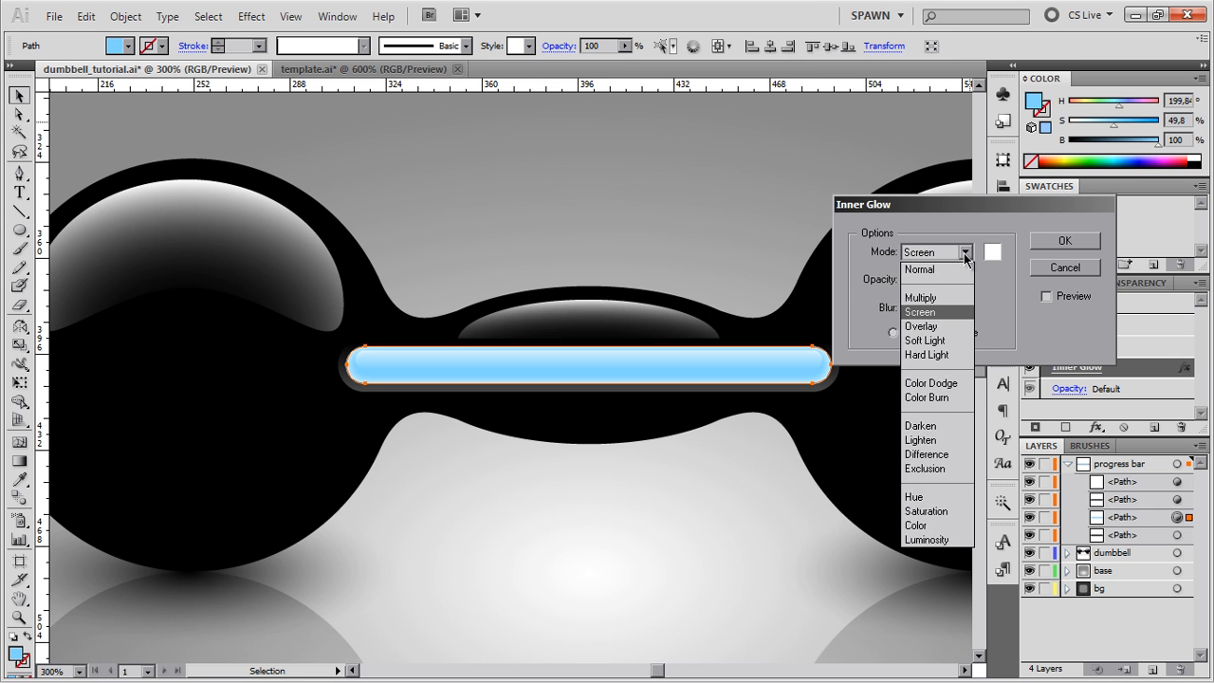
left_click(963, 254)
key("Tab")
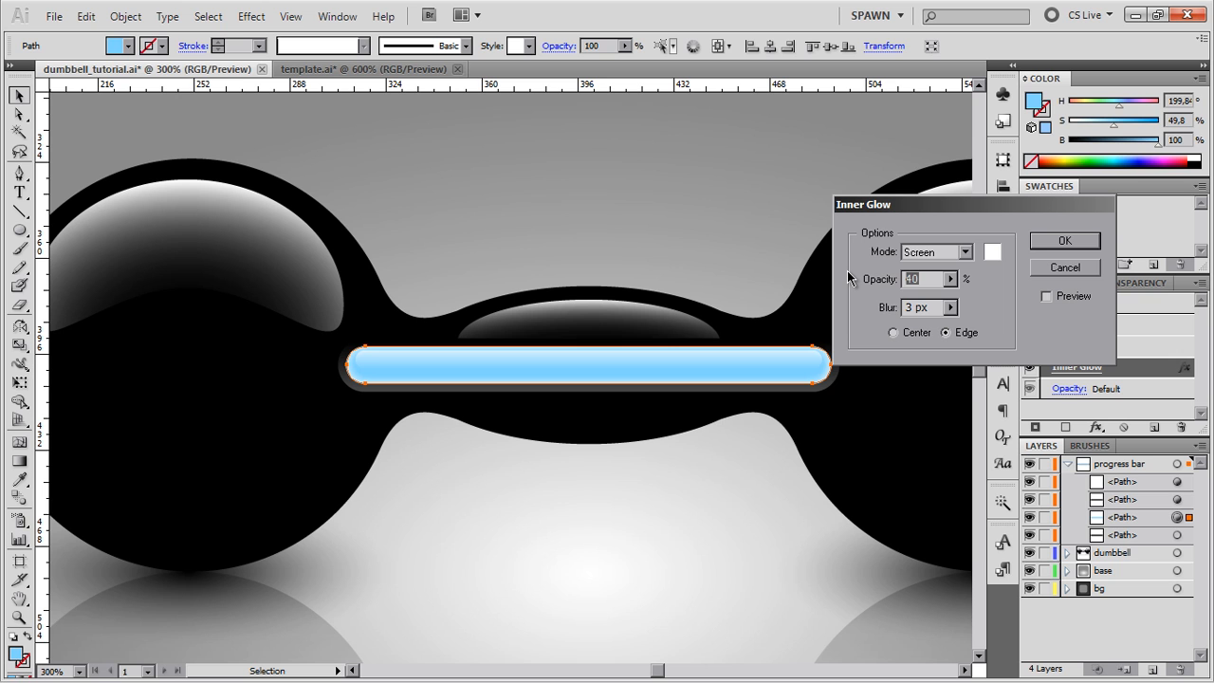
type("100")
key("Tab")
left_click(963, 251)
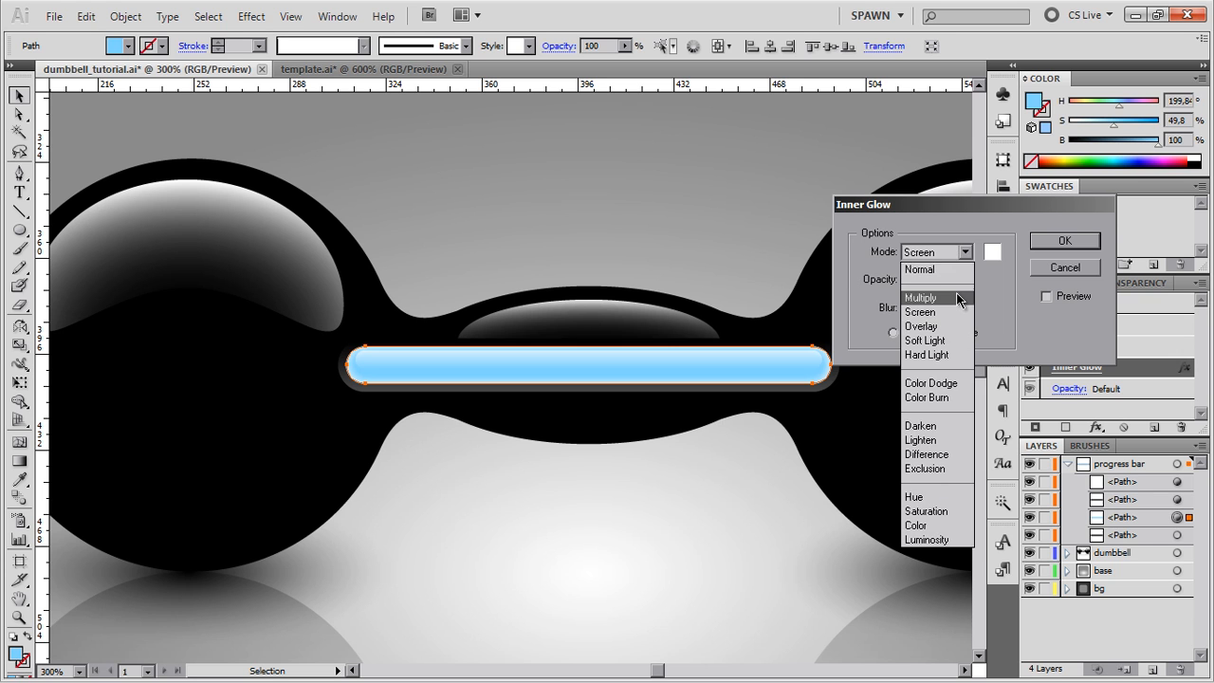
left_click(948, 299)
Set the blue bar's Inner Glow colour to dark blue, RGB 29, 62, 109, and preview the effect.
left_click(992, 251)
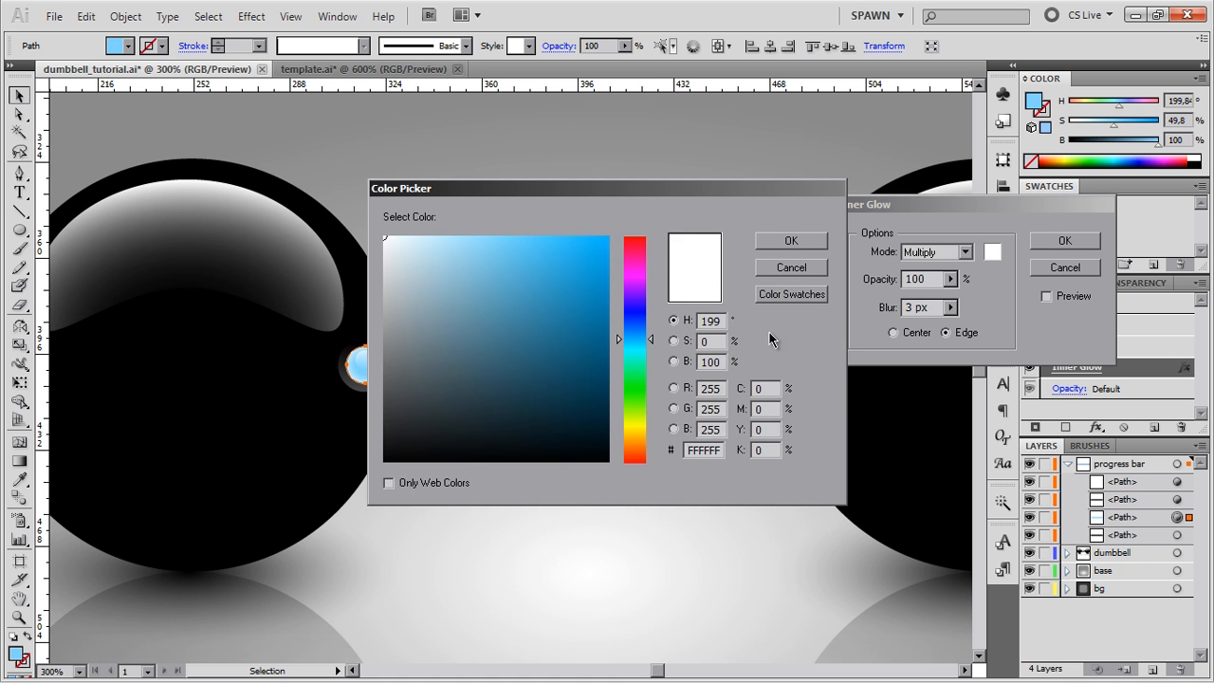
left_click_drag(626, 188, 968, 188)
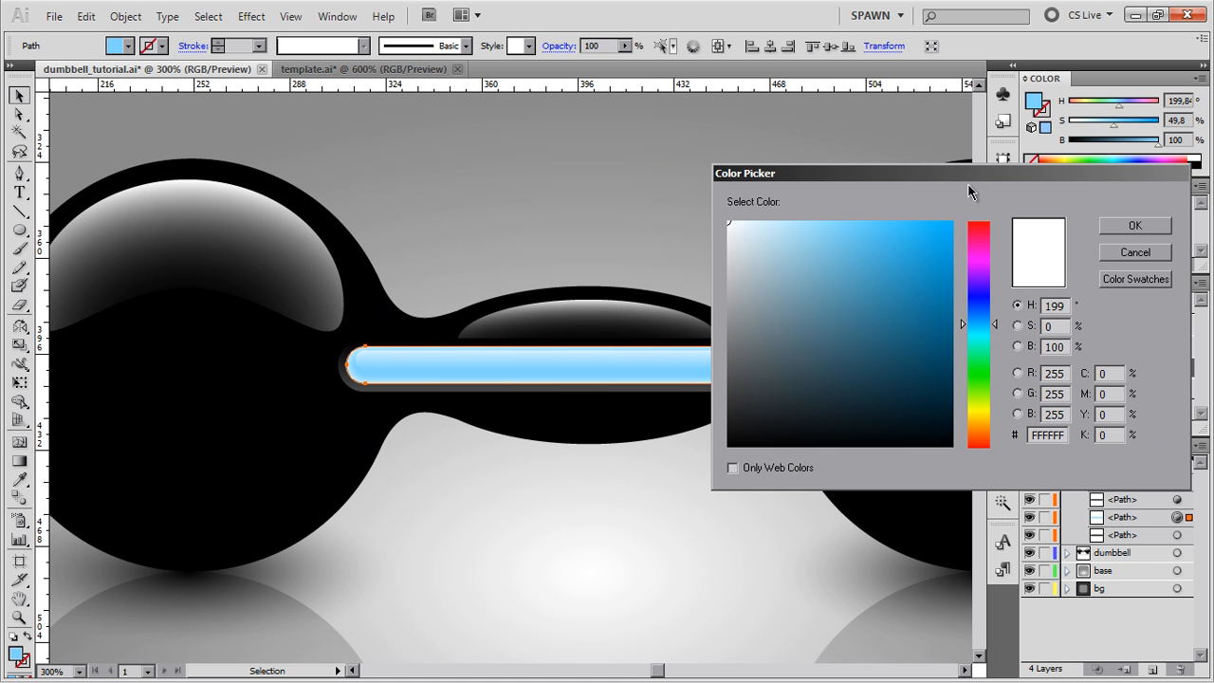
left_click(977, 312)
left_click_drag(916, 326, 895, 350)
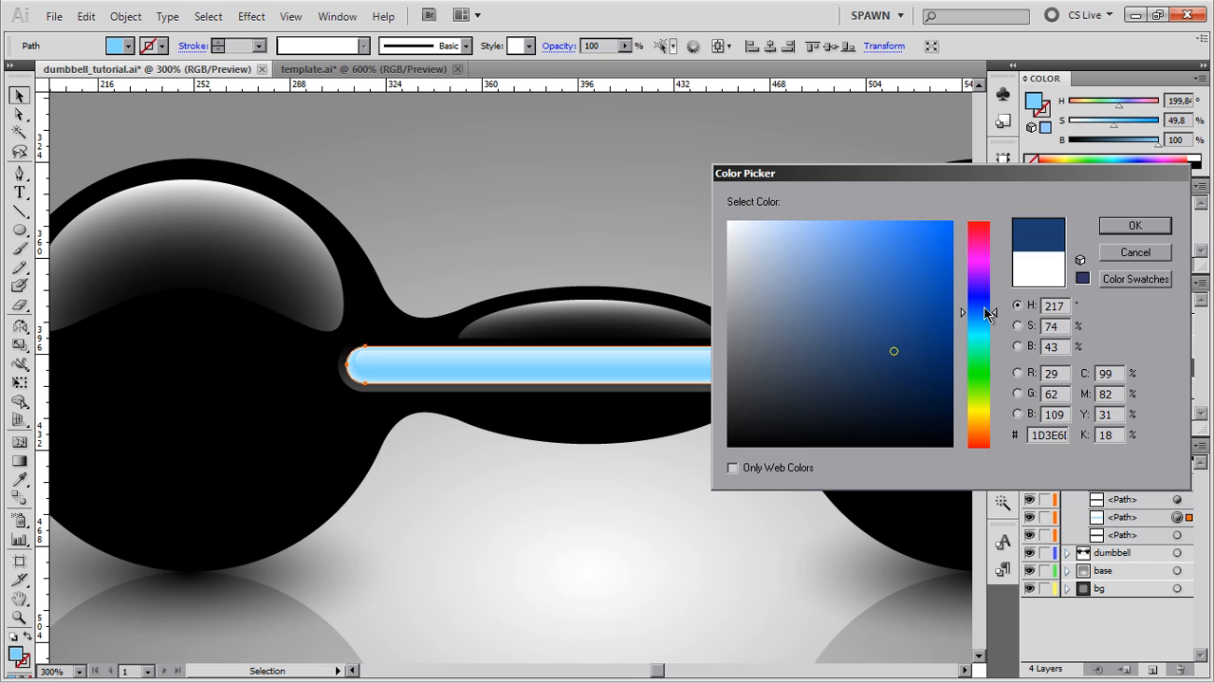
left_click(1110, 226)
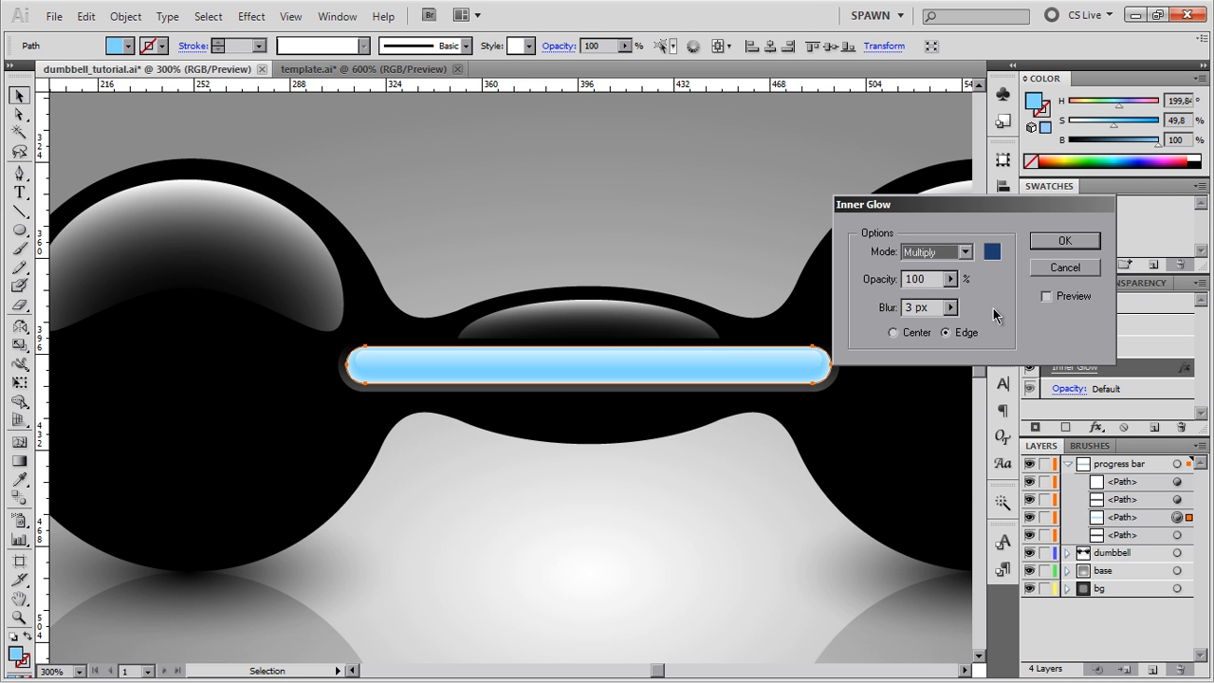
left_click(1046, 296)
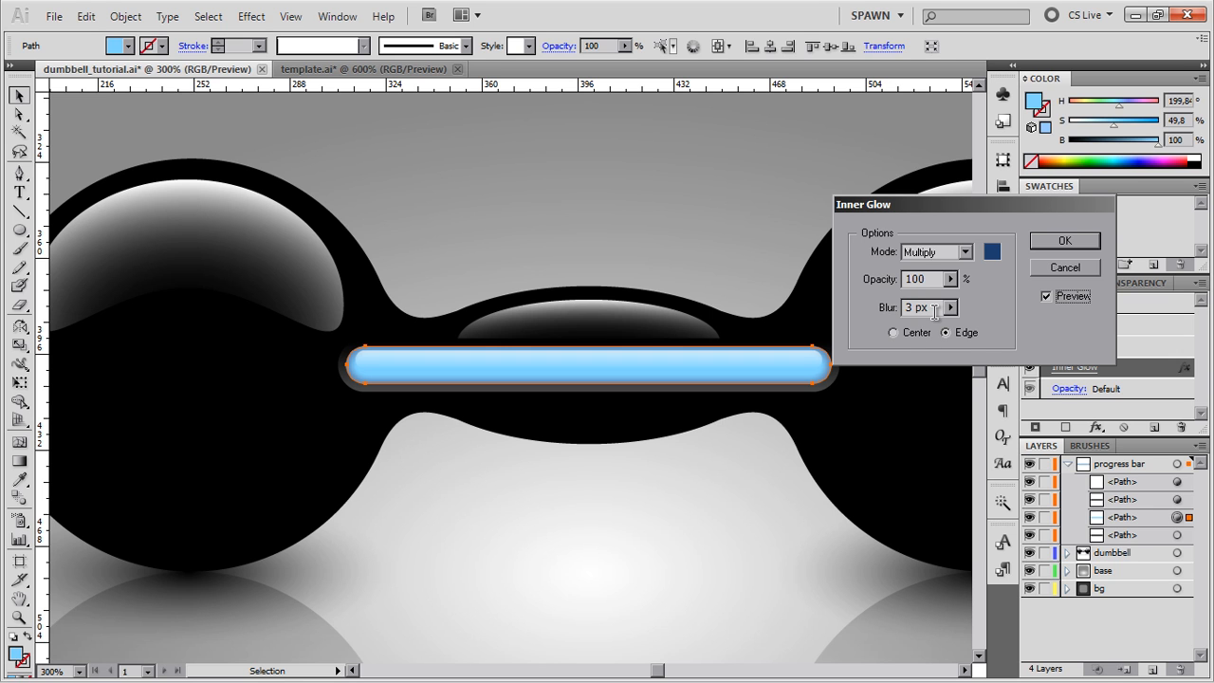
Darken the blue bar's Inner Glow colour to hex 022044, apply the effect, and deselect the bar.
left_click(992, 252)
left_click_drag(569, 204, 816, 236)
left_click(827, 409)
left_click_drag(827, 409, 848, 432)
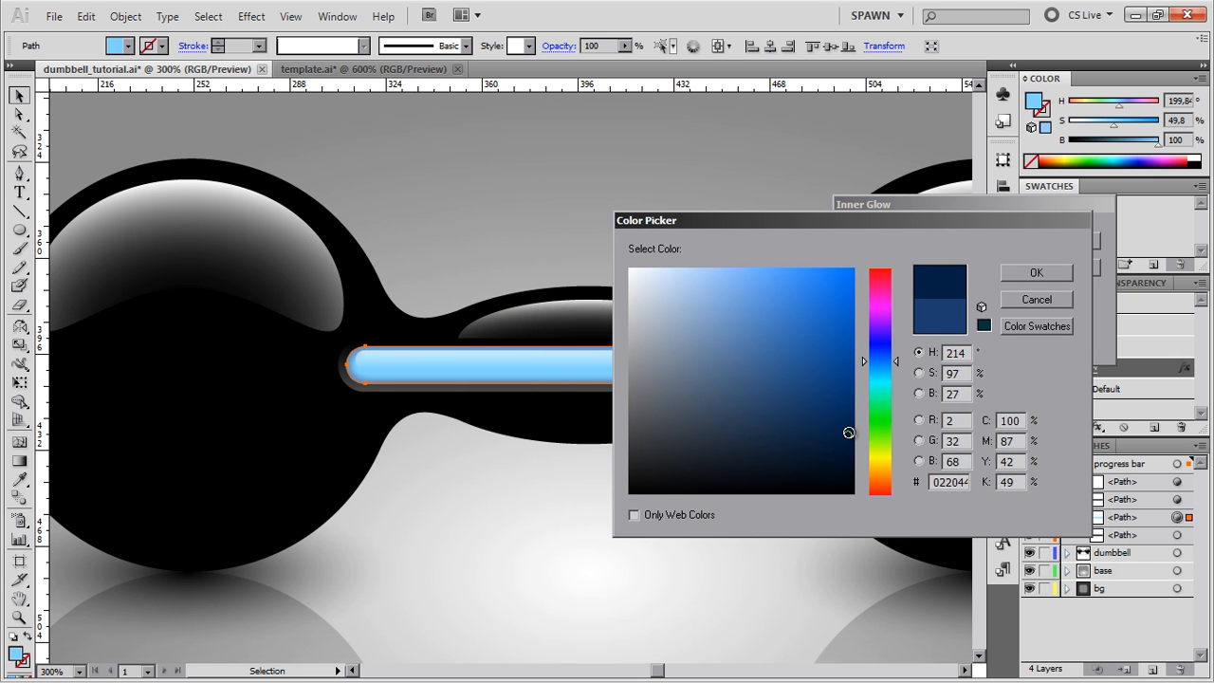
left_click(1042, 275)
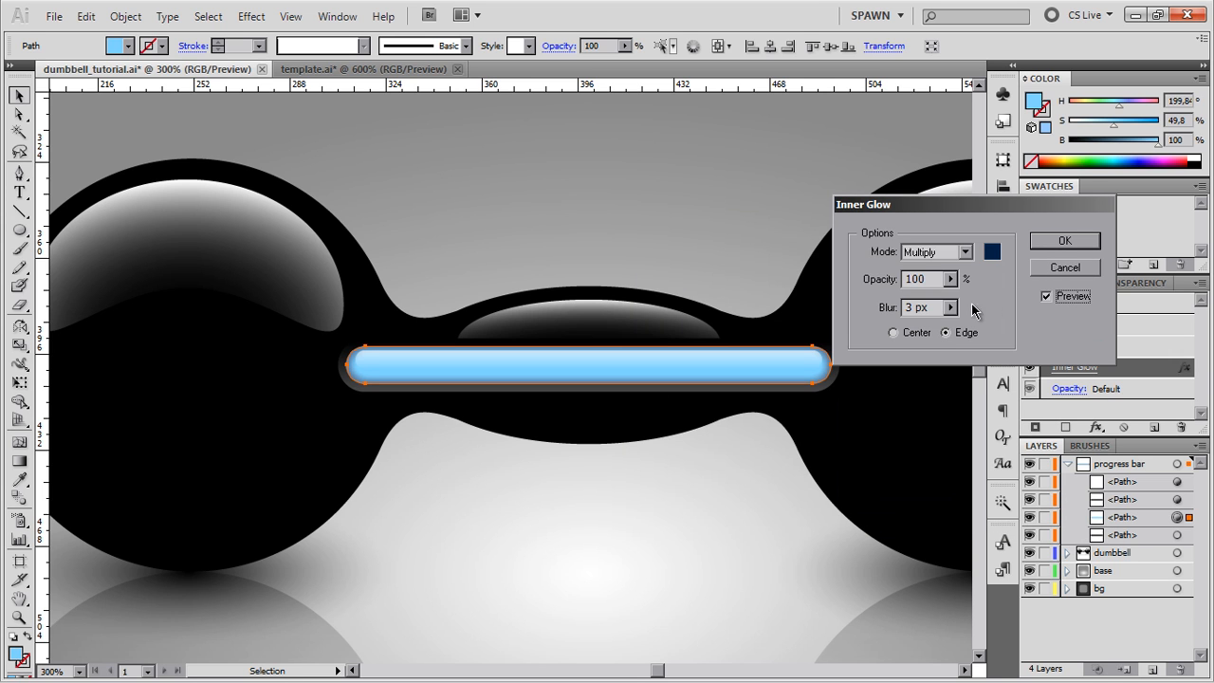
left_click(1062, 244)
key("ctrl+shift+a")
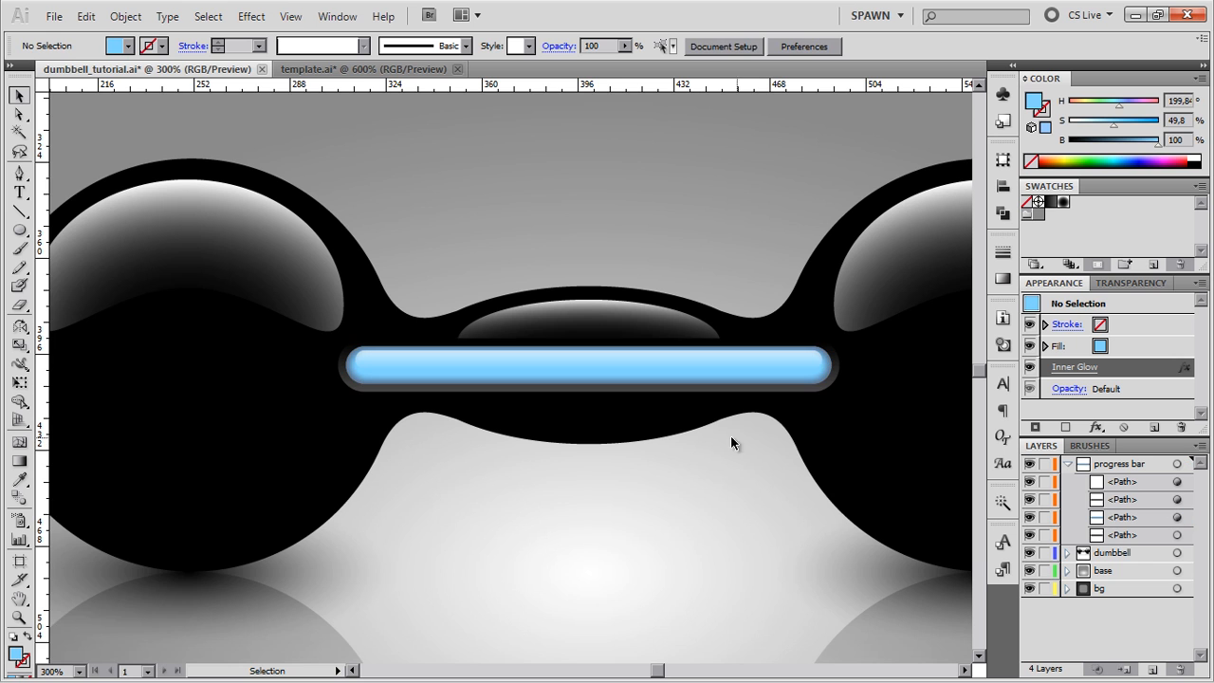
Adjust the Inner Glow opacity of the Screen-blended bar directly above the blue bar and deselect it.
scroll(695, 432, "up", 1)
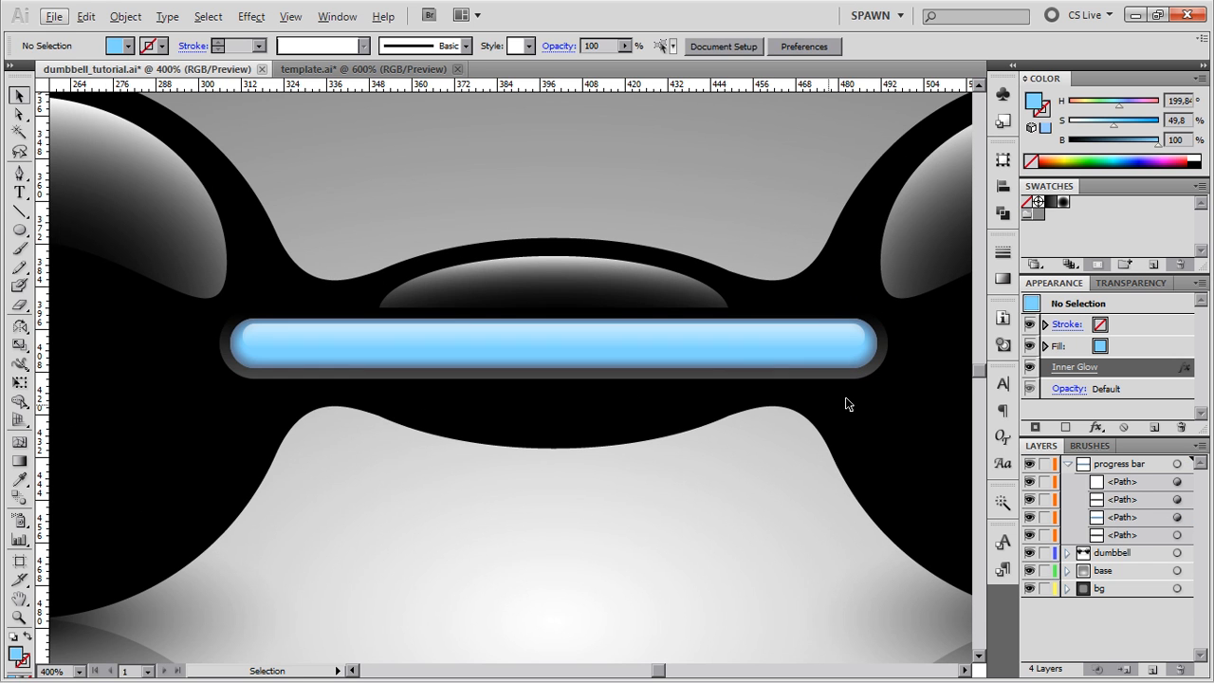
left_click(880, 340)
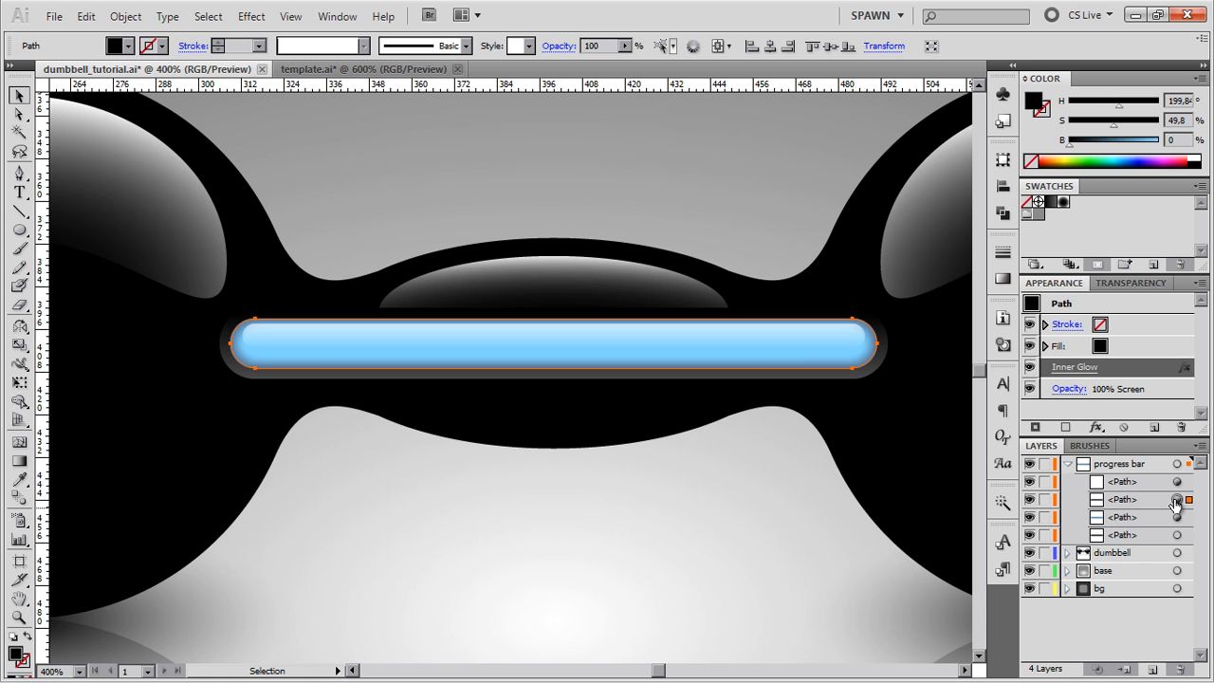
left_click(1076, 367)
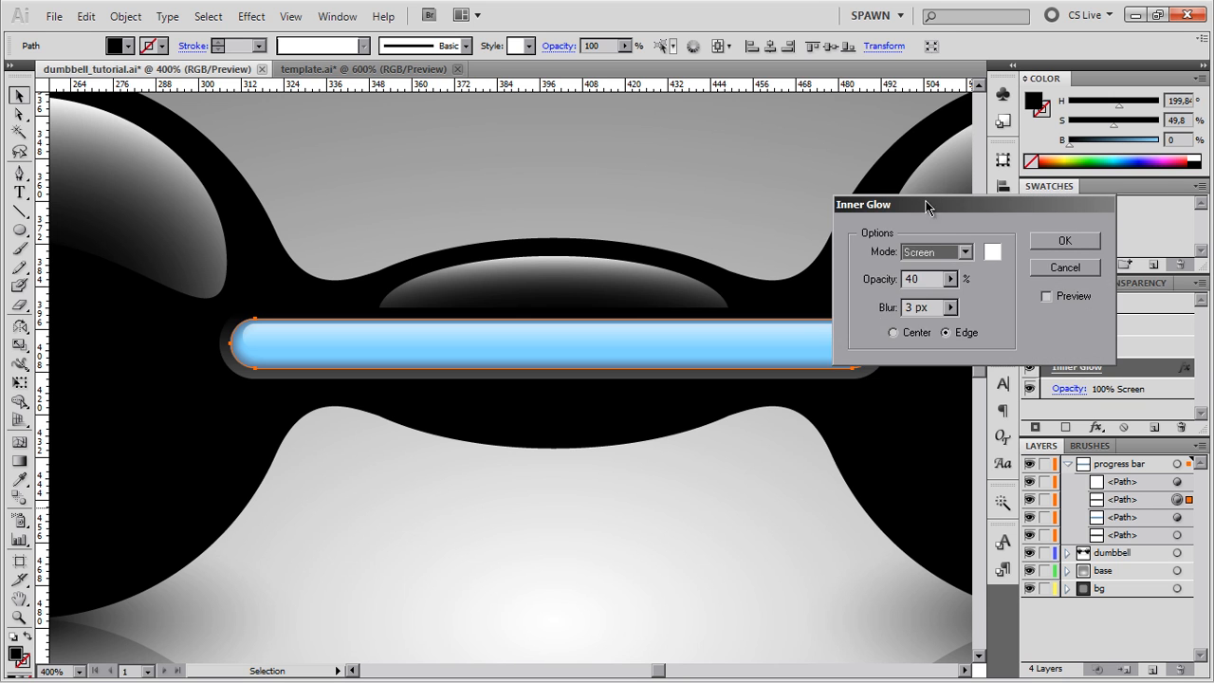
left_click_drag(926, 206, 989, 194)
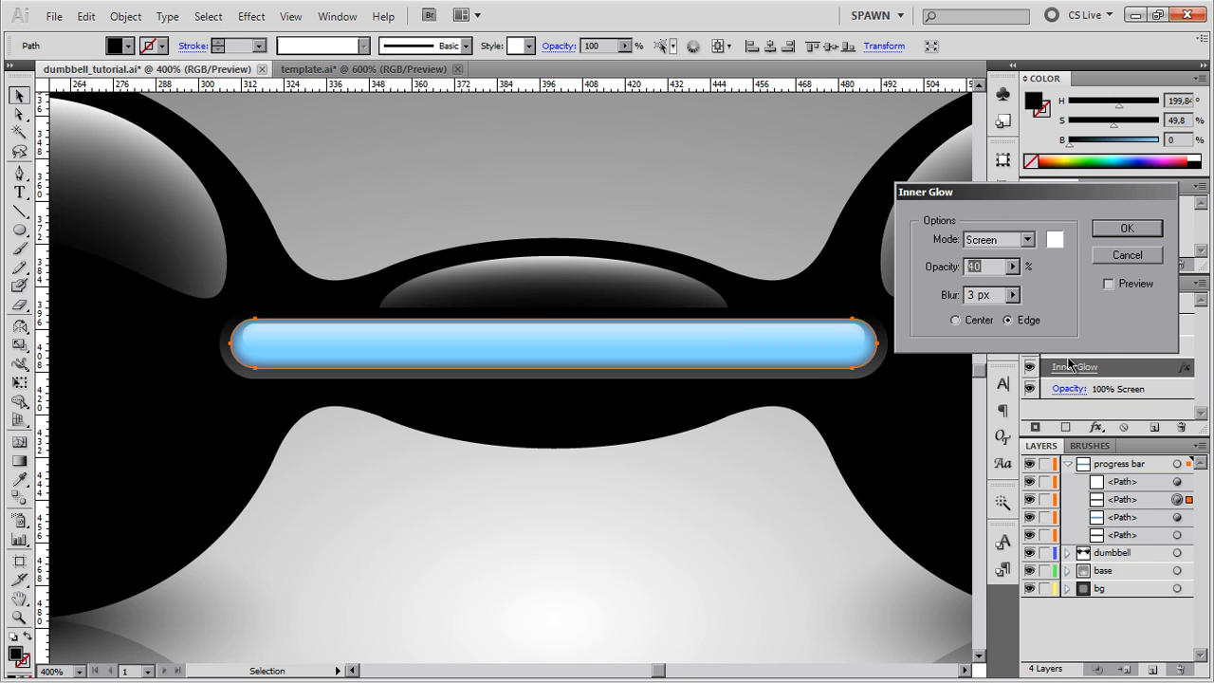
key("Return")
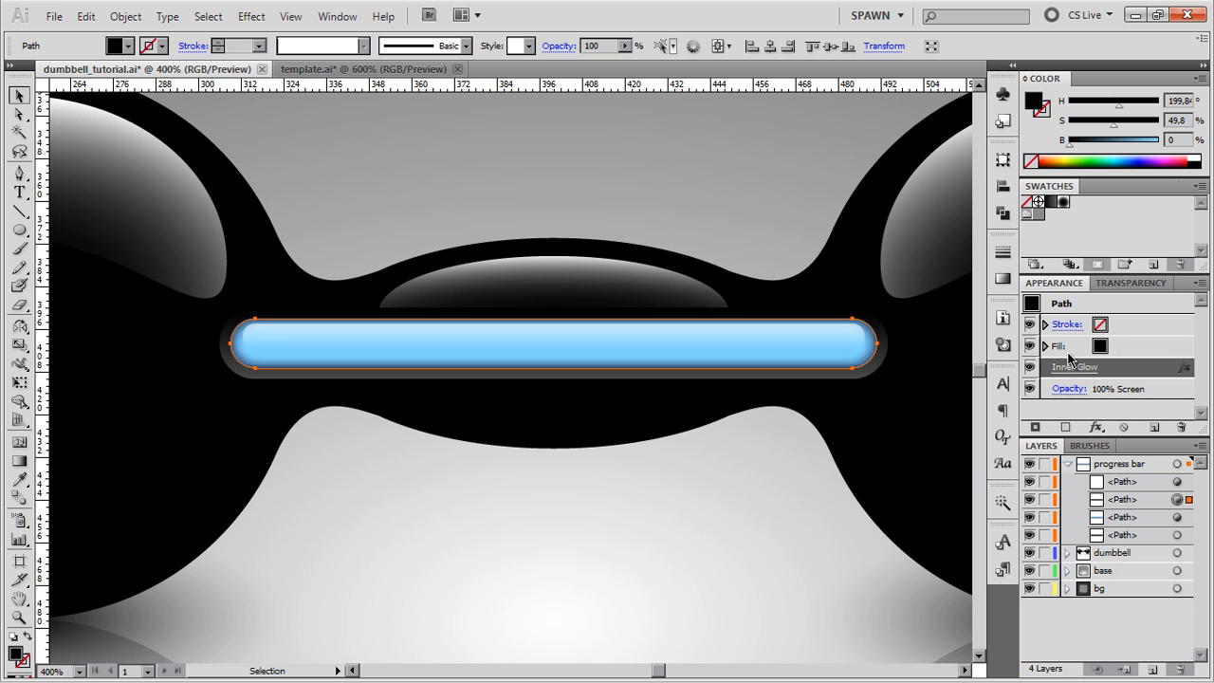
left_click(371, 508)
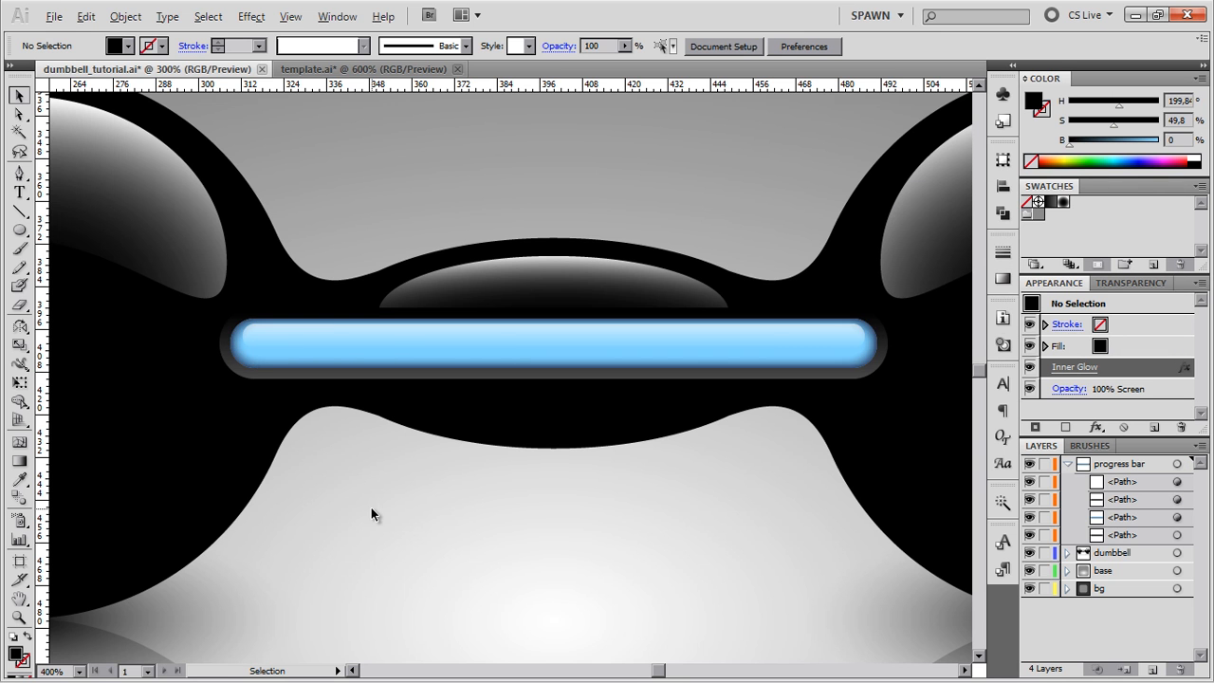
Select the light blue bar, erase its right half with a rectangular Eraser block, and deselect it.
scroll(371, 507, "down", 1)
left_click_drag(495, 503, 479, 513)
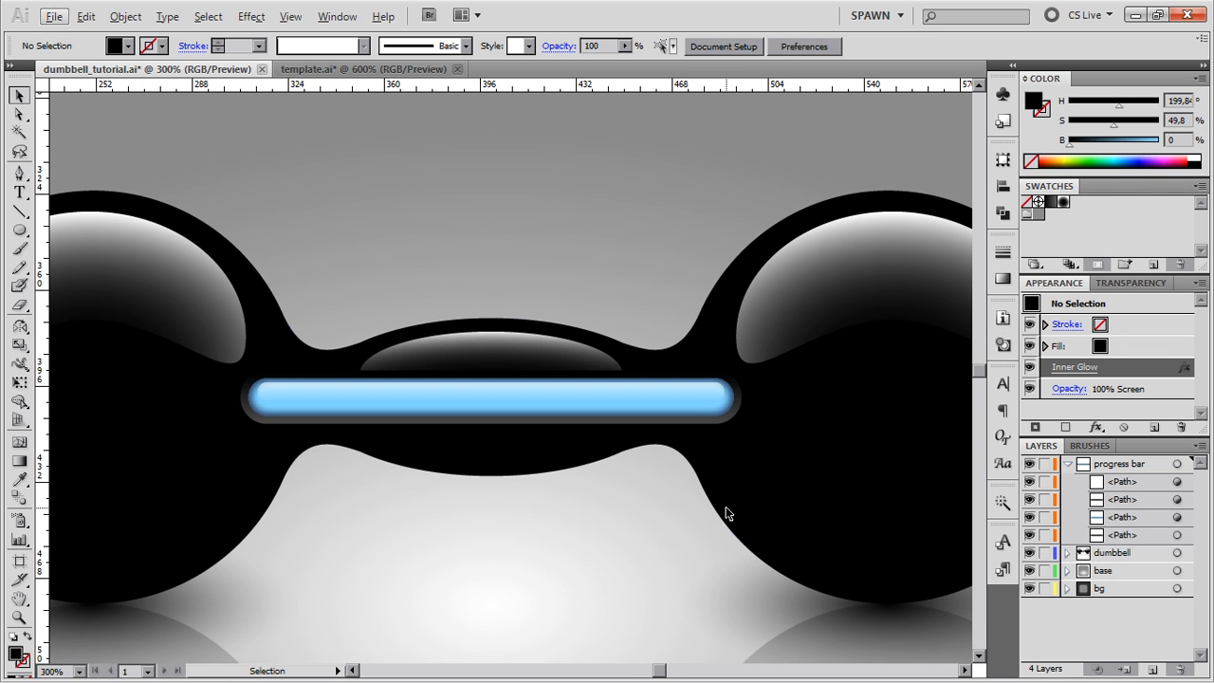
scroll(586, 499, "down", 1)
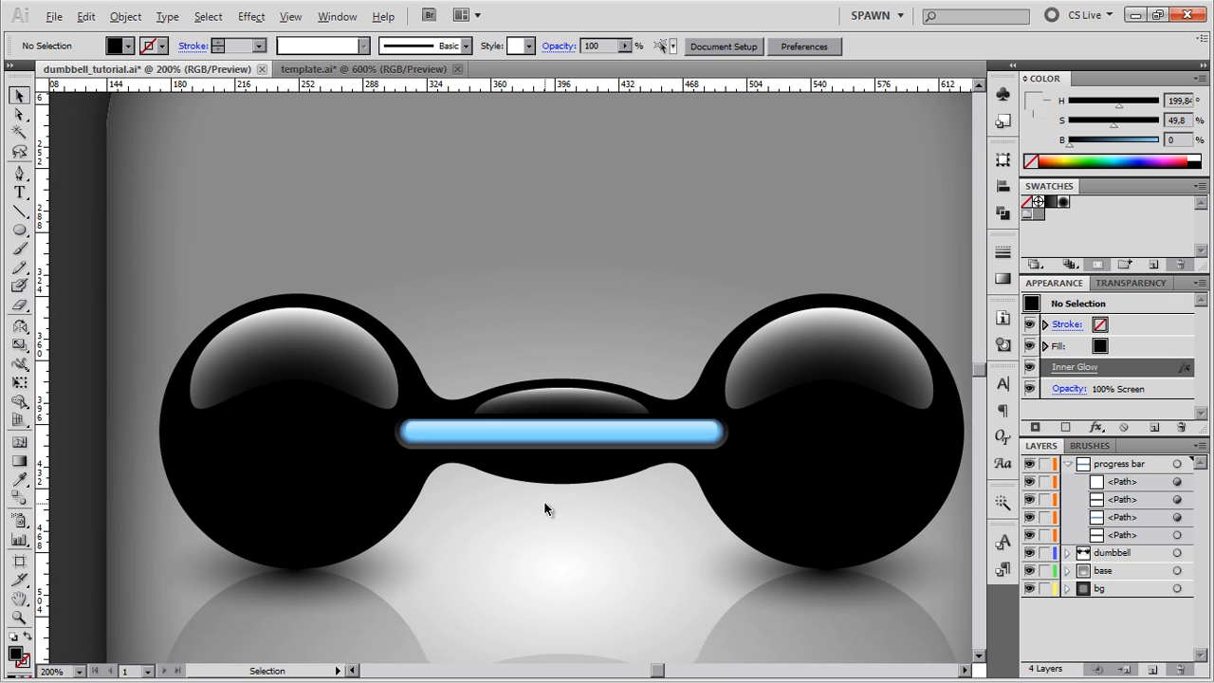
scroll(543, 500, "up", 1)
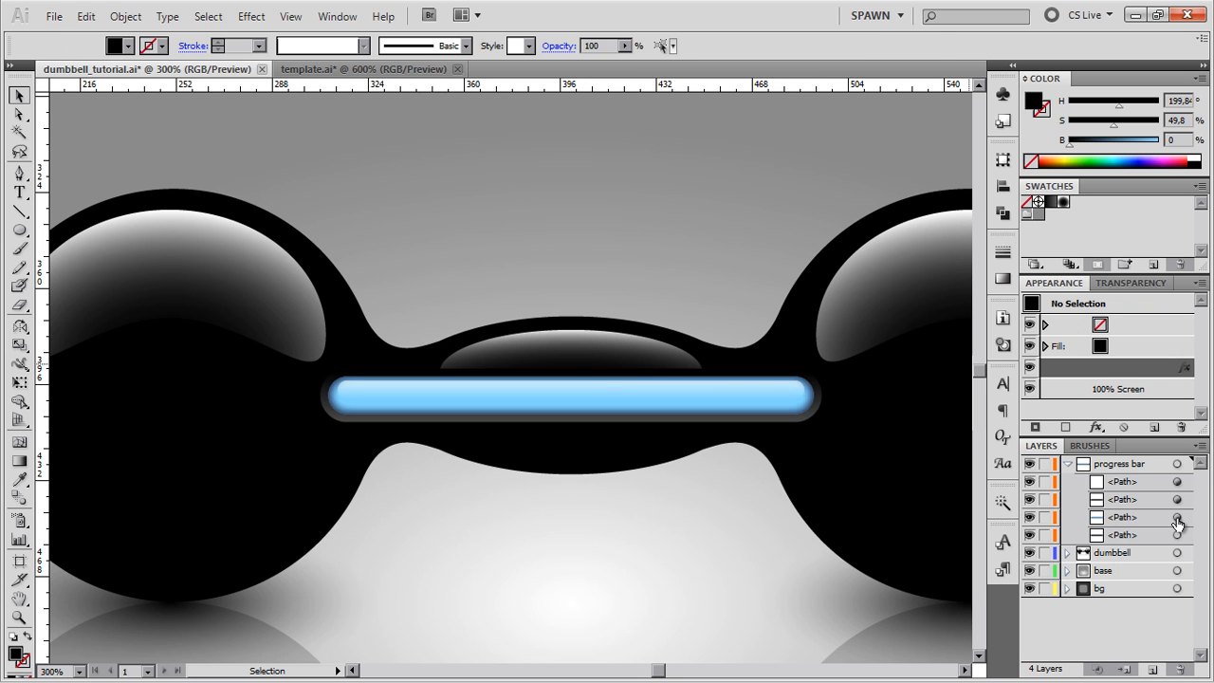
left_click(1176, 516)
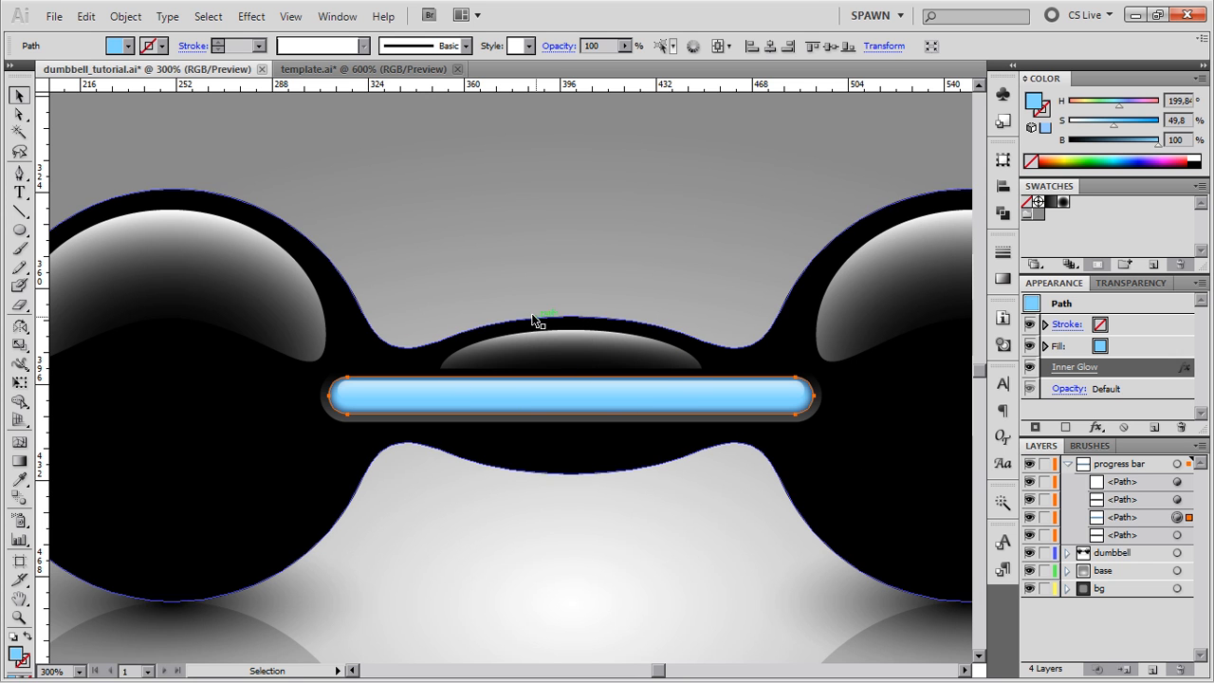
left_click(1003, 214)
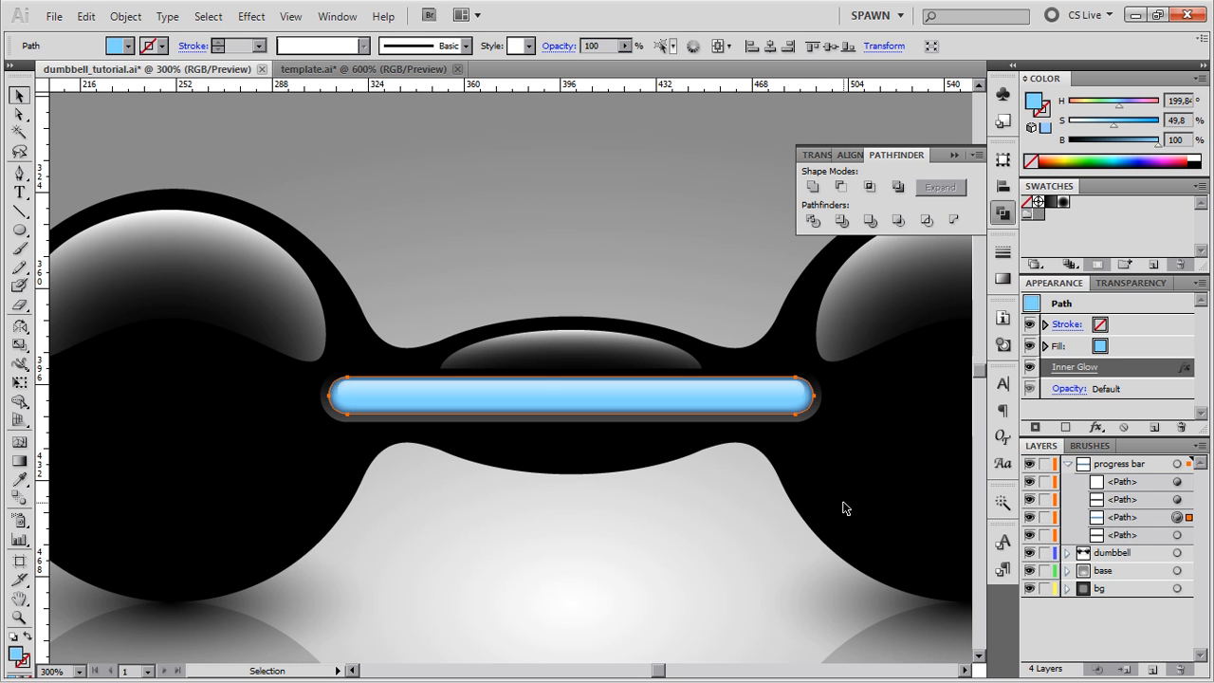
left_click(1004, 214)
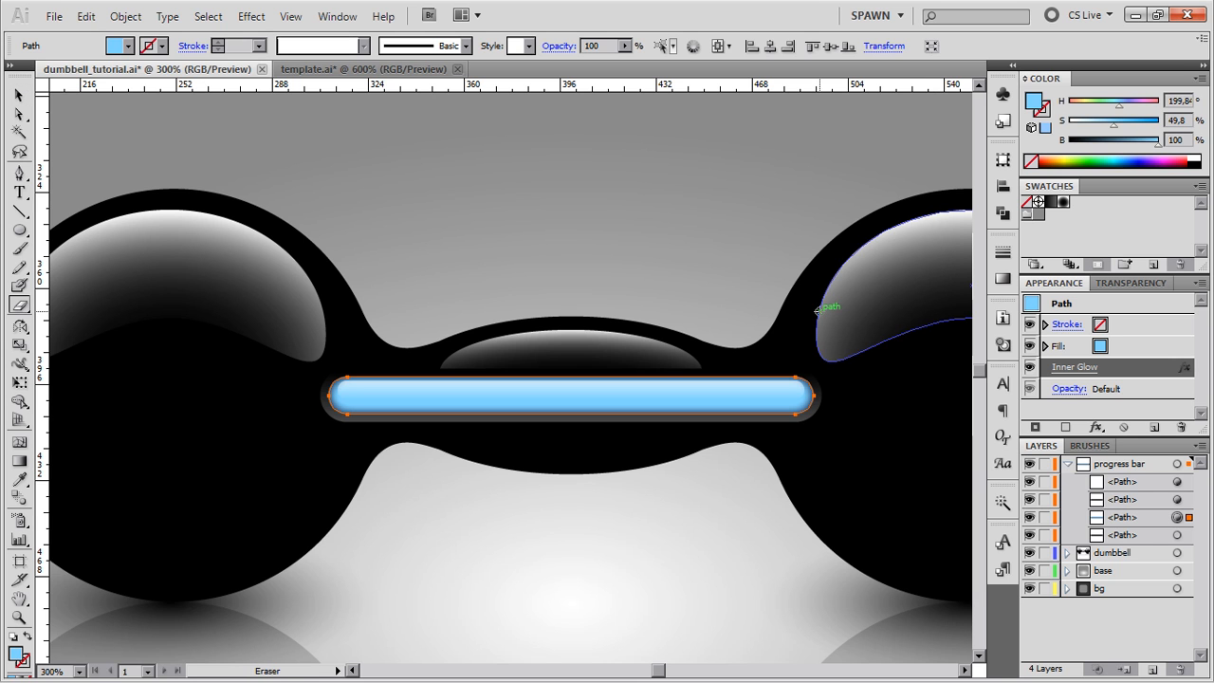
left_click(20, 304)
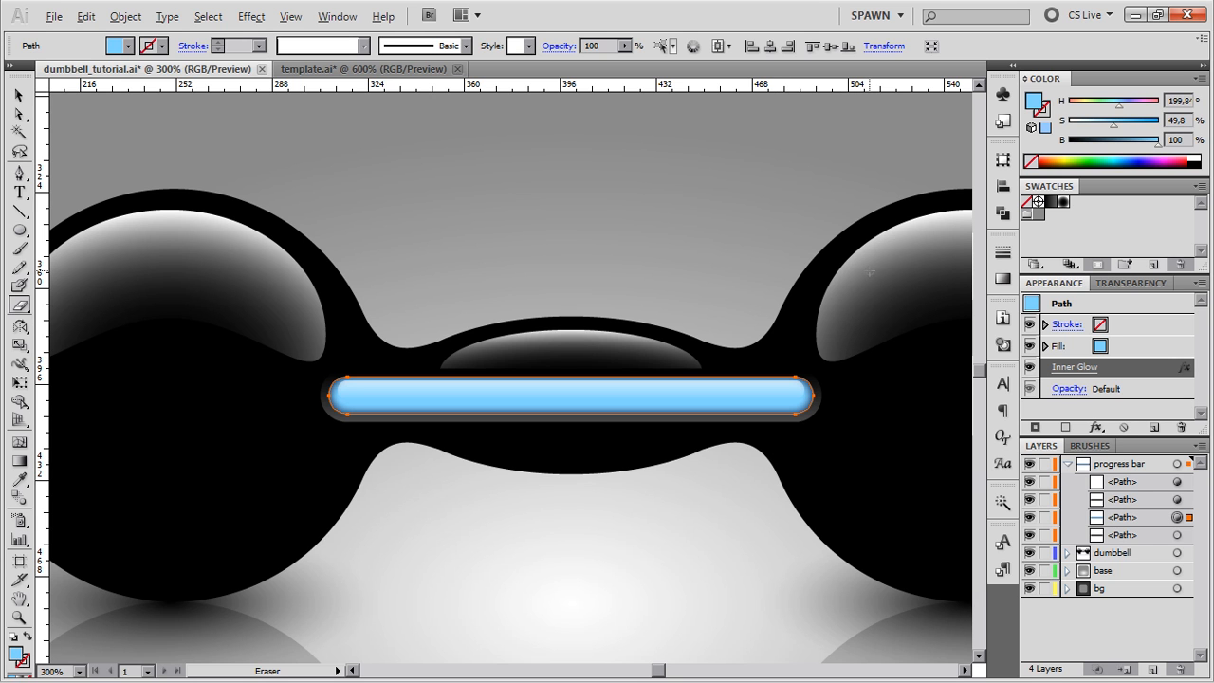
mouse_move(877, 255)
left_mouse_down()
mouse_move(823, 366)
mouse_move(721, 479)
mouse_move(570, 560)
left_mouse_up()
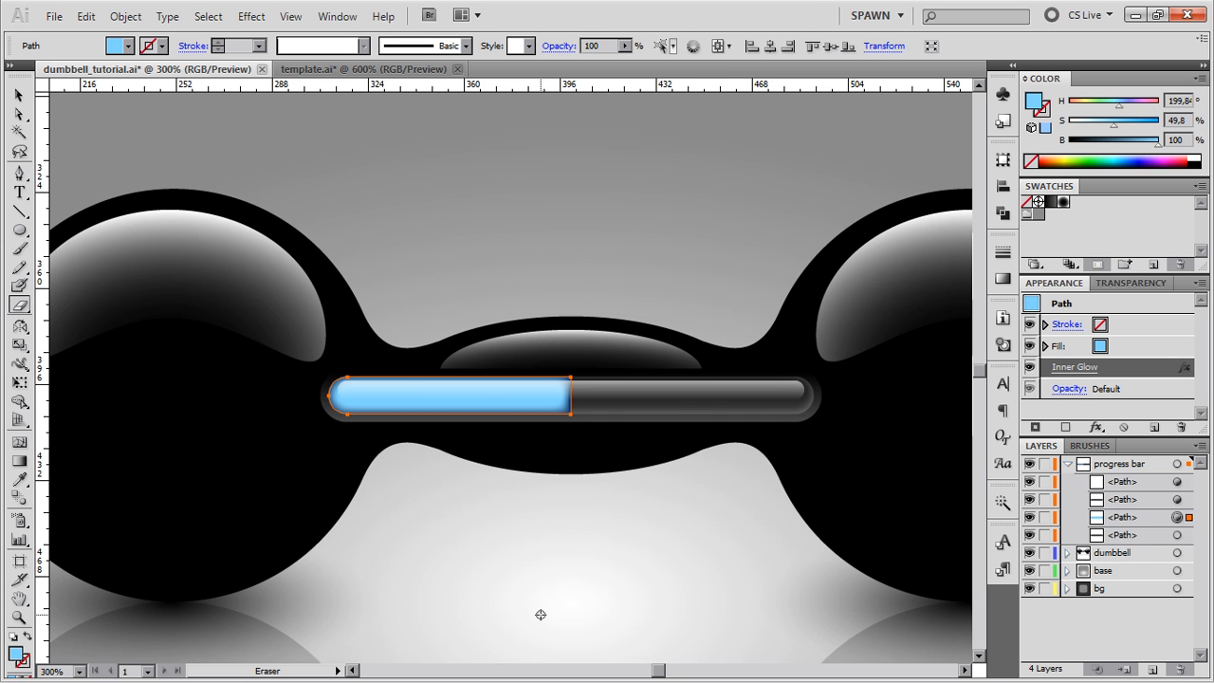
key("v")
key("ctrl+shift+a")
Examine the half-filled progress bar within the whole dumbbell icon at different magnifications.
key("ctrl+minus")
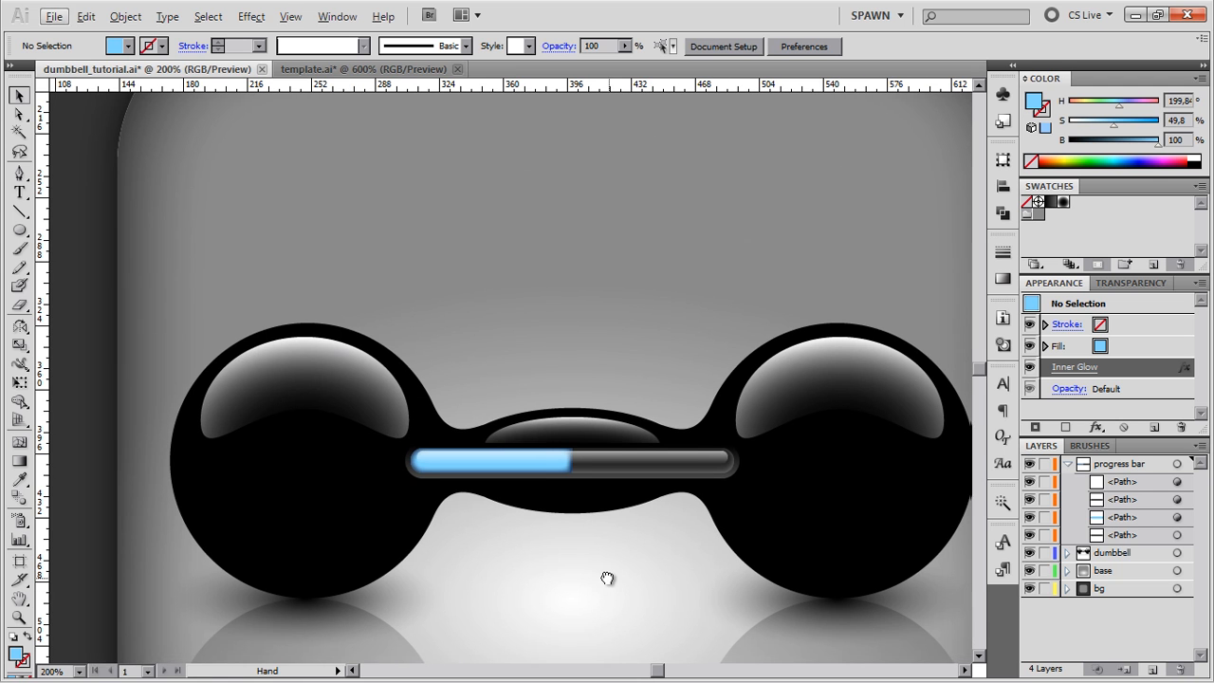
left_click_drag(607, 578, 596, 578)
key("ctrl+minus")
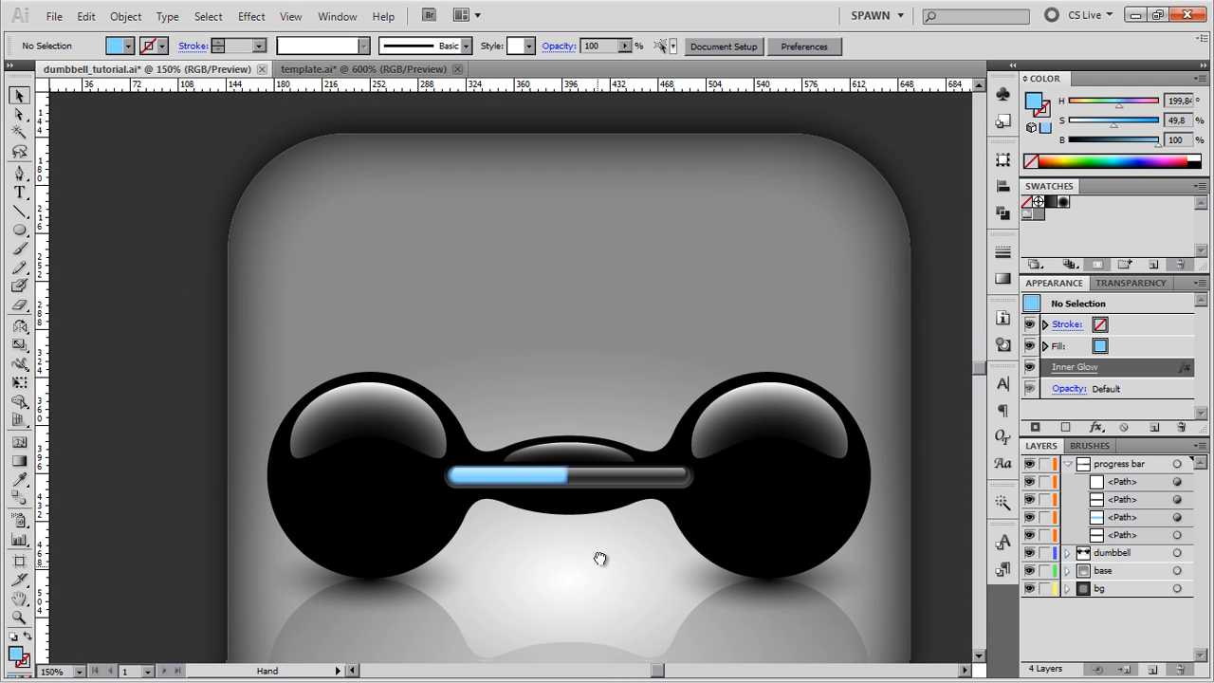
key("alt")
key("ctrl")
key("ctrl")
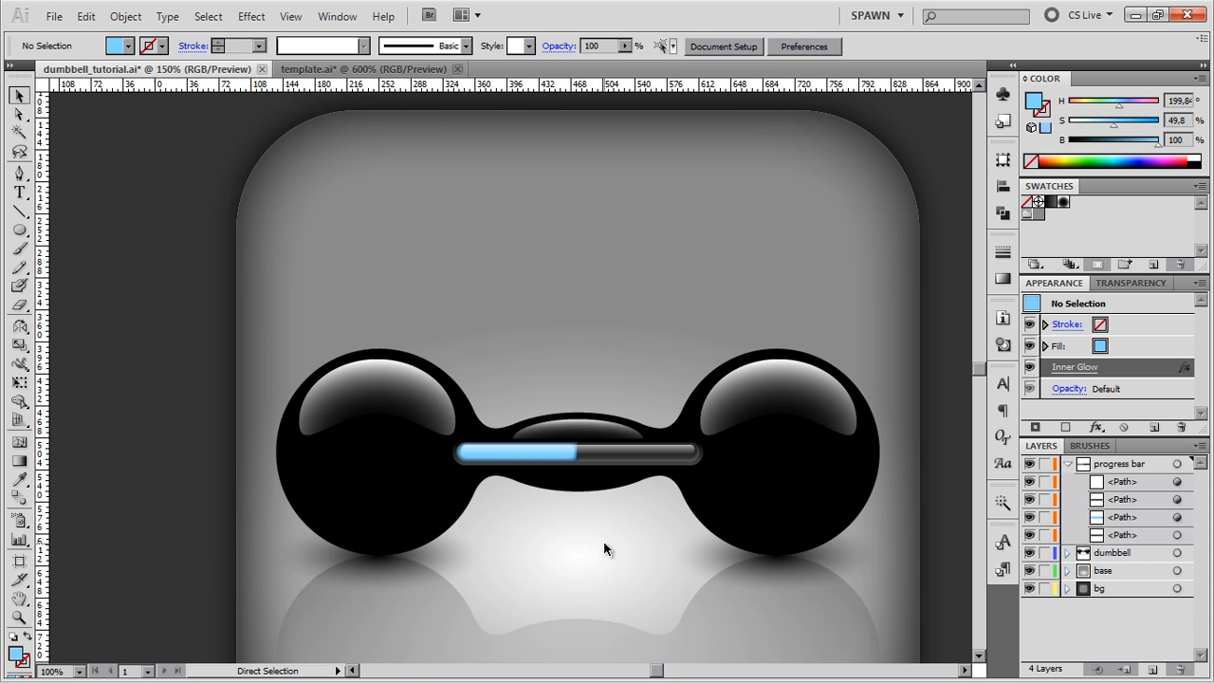
key("ctrl+minus")
key("ctrl+plus")
key("ctrl+plus")
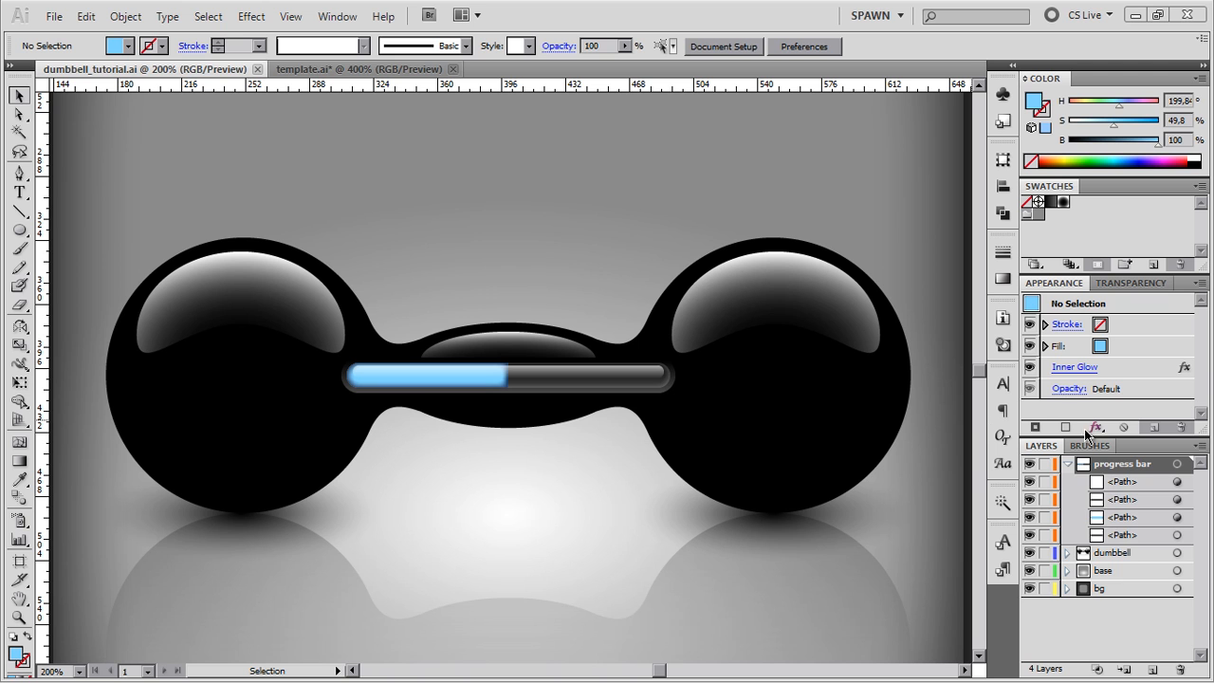
Collapse the progress bar layer and create a new layer above it named "glow" with the layer colour Burgundy.
left_click(1066, 464)
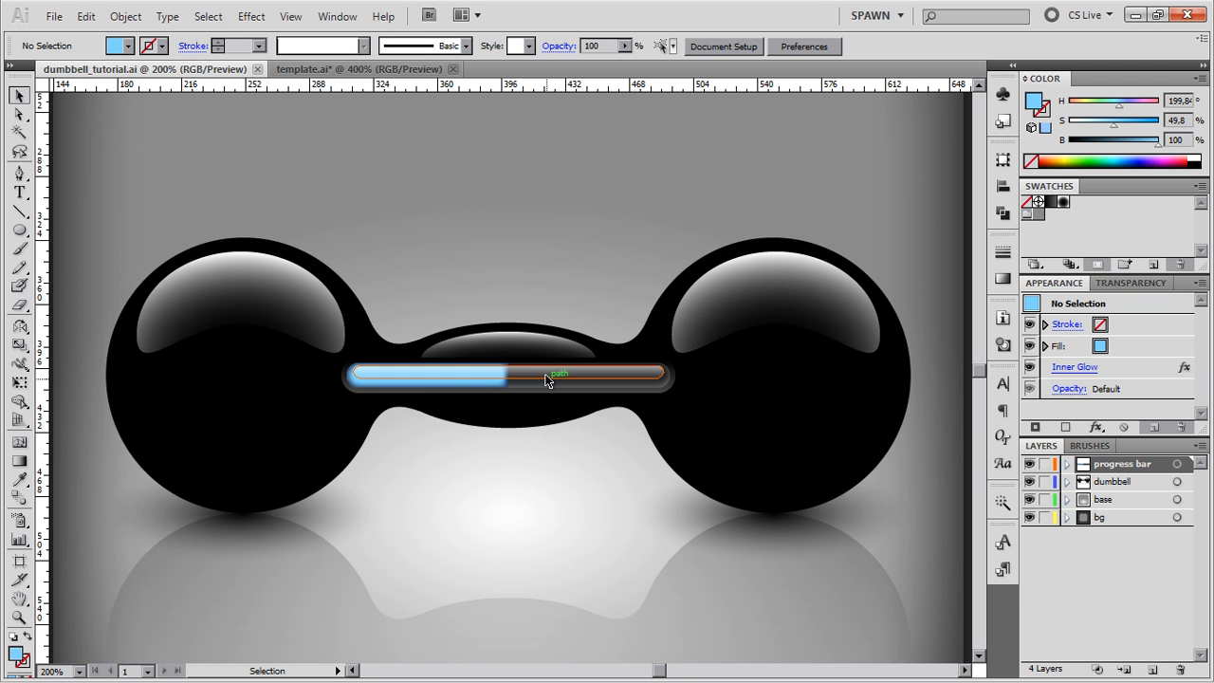
left_click(1150, 669)
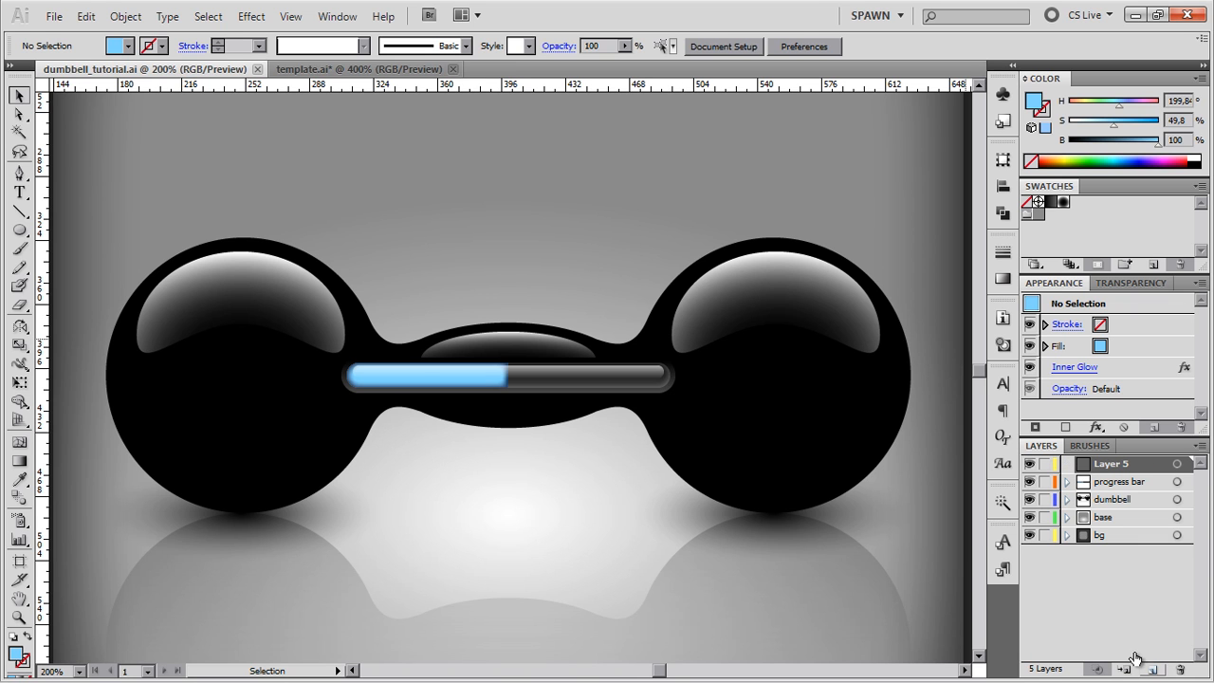
double_click(1096, 470)
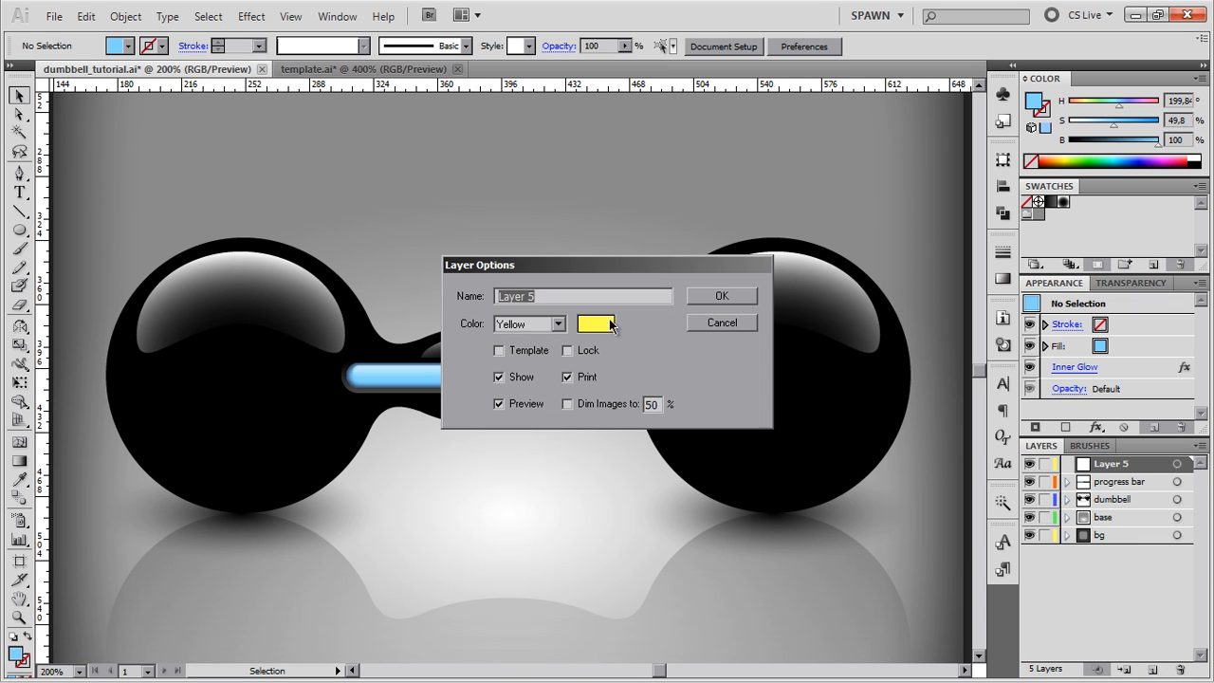
type("glow")
left_click(548, 325)
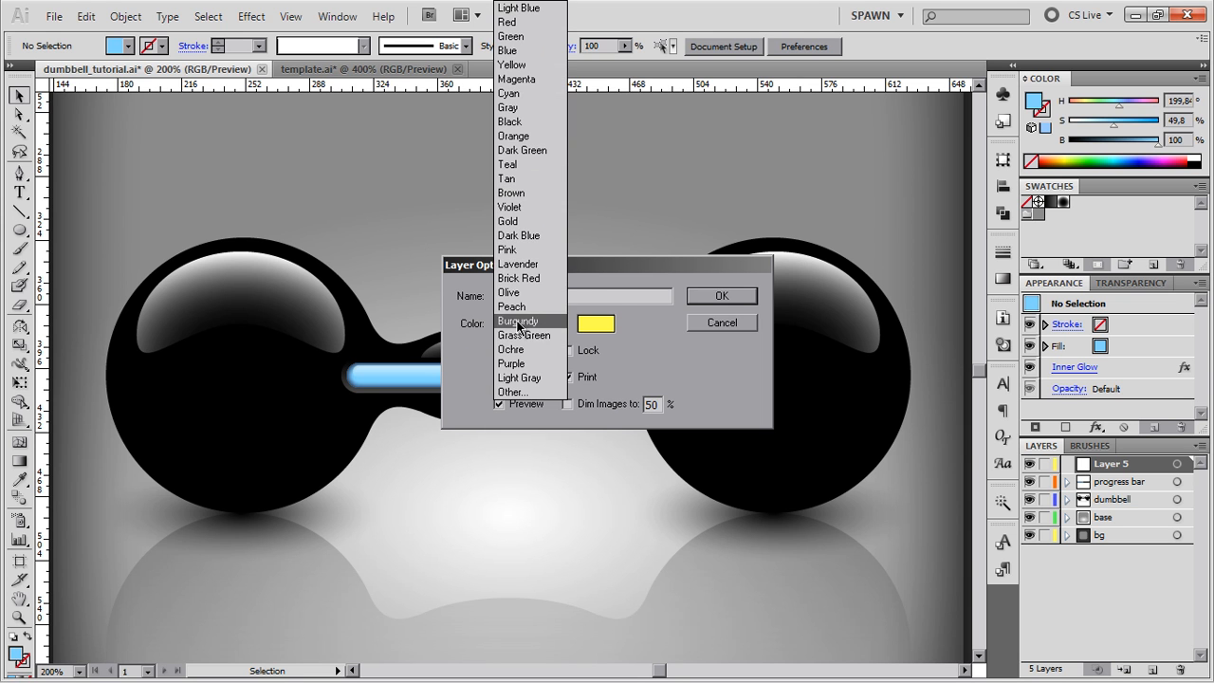
left_click(532, 323)
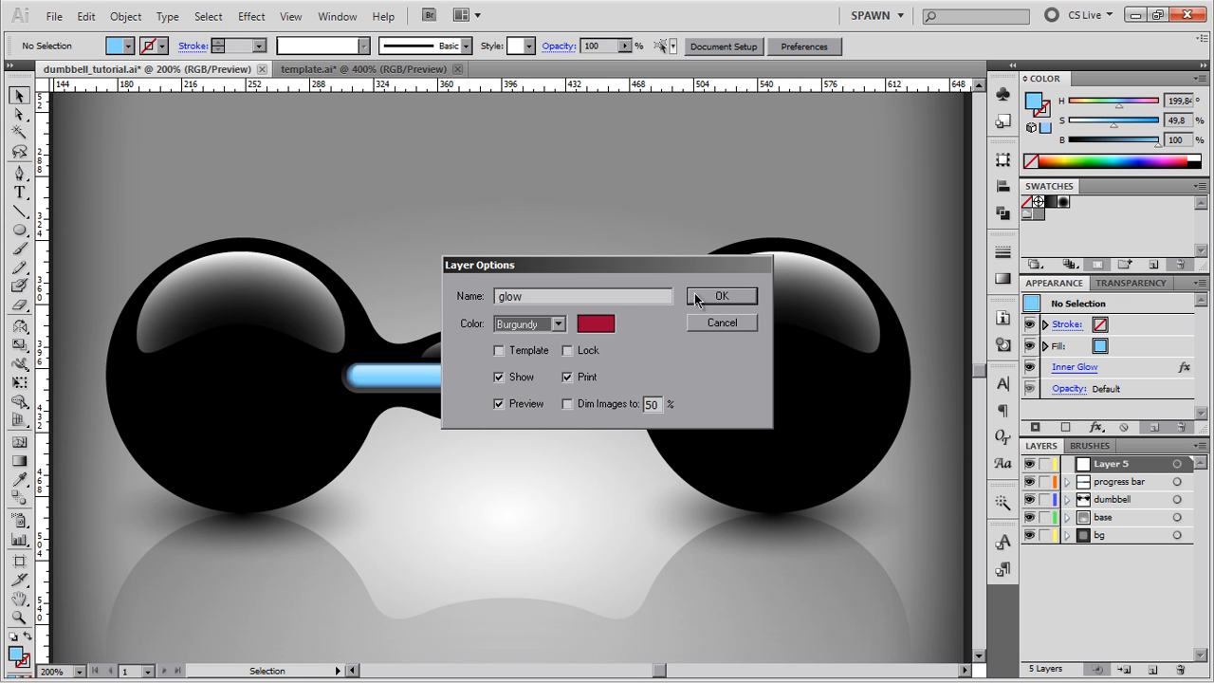
left_click_drag(542, 262, 836, 198)
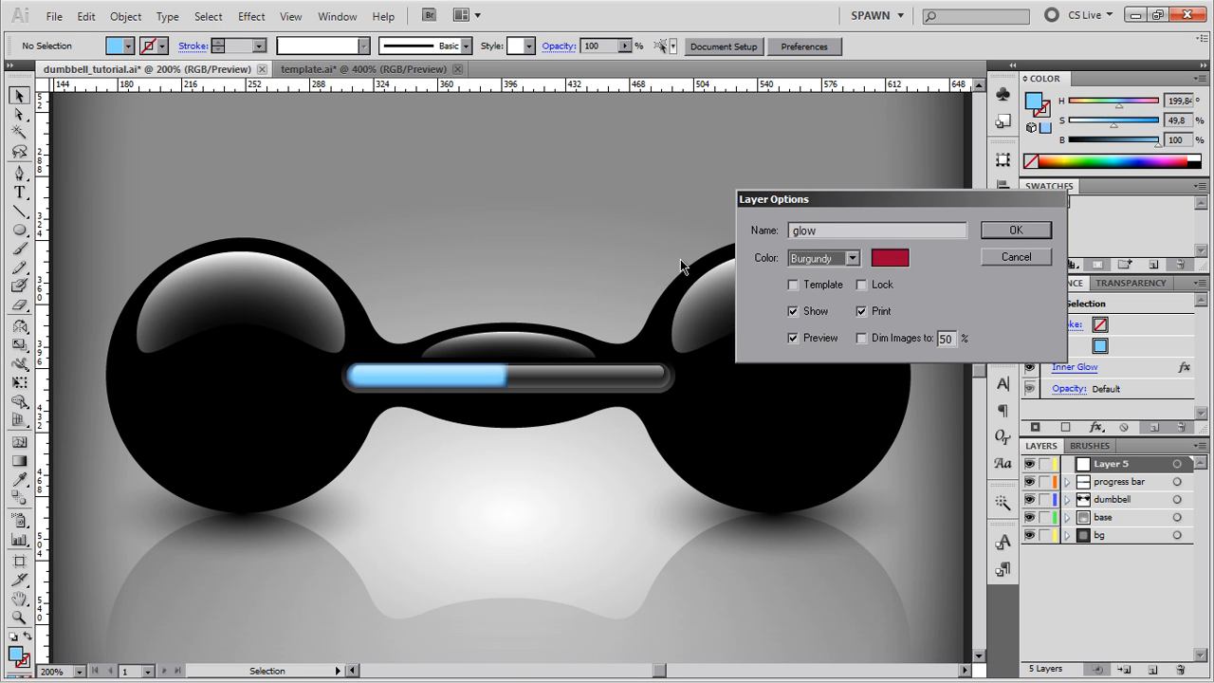
left_click(1015, 233)
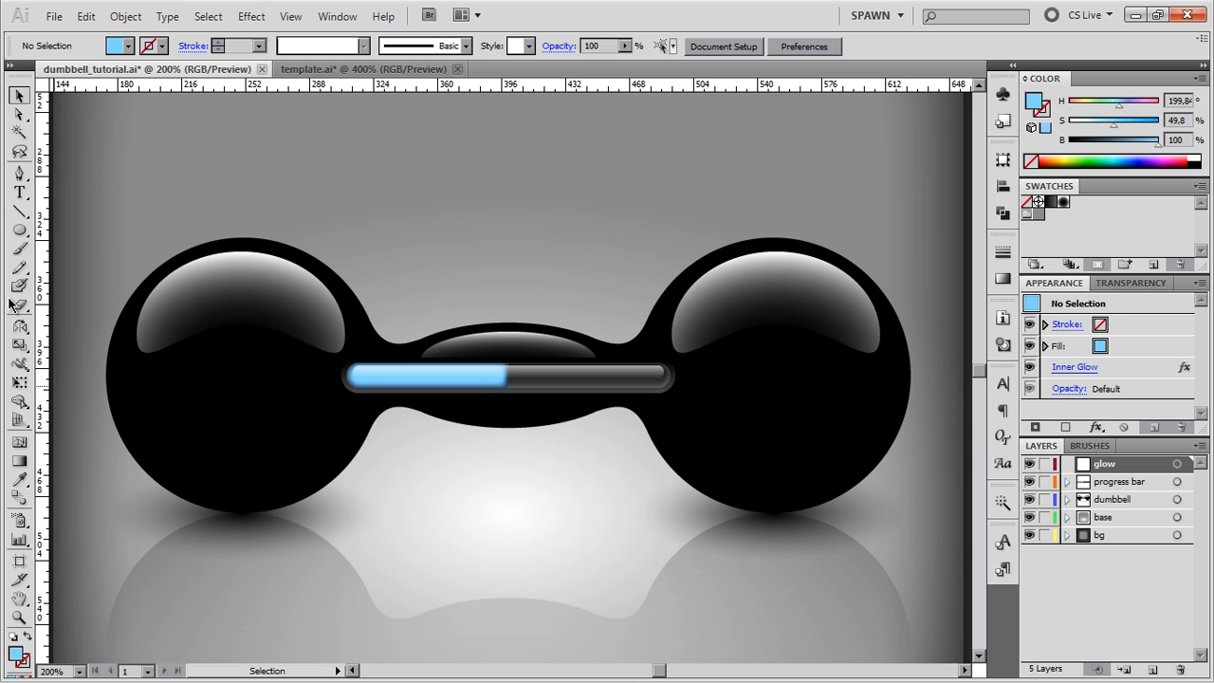
Draw a circle on the glow layer with the Ellipse tool, centred on the end of the blue progress bar.
left_click(19, 229)
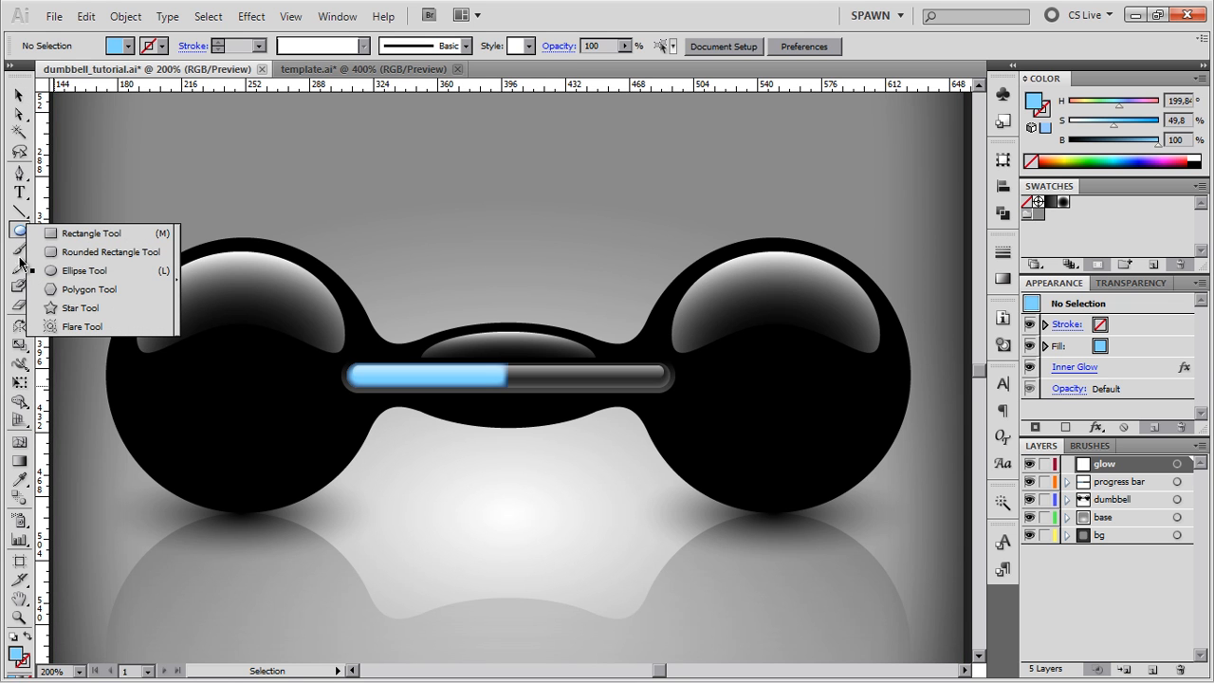
left_click(51, 271)
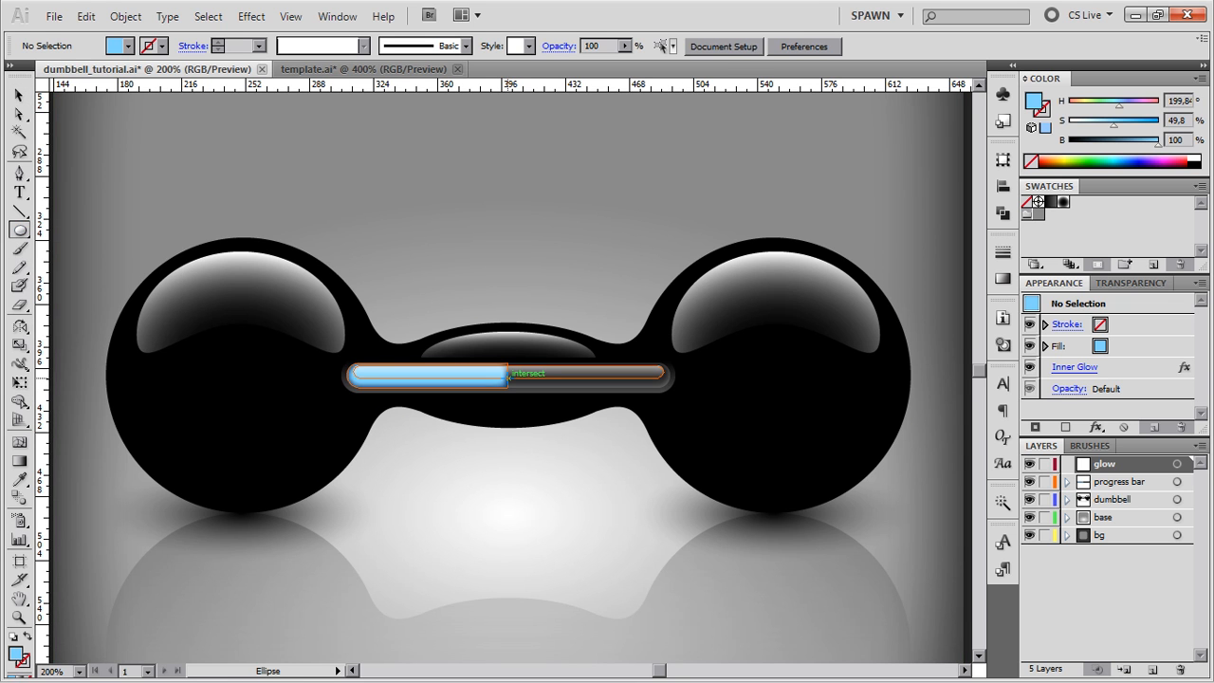
left_click_drag(508, 376, 604, 447)
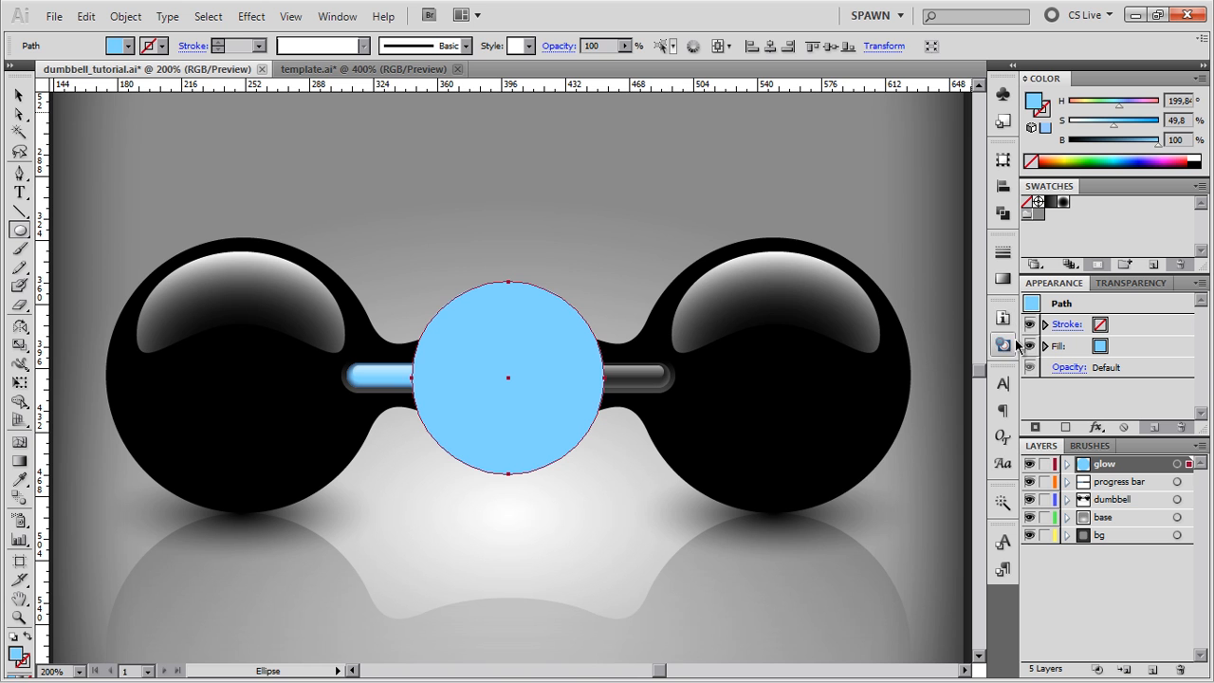
Fill the circle with a Radial gradient from white to the light blue, with the outer blue stop at 0% opacity.
left_click(1002, 277)
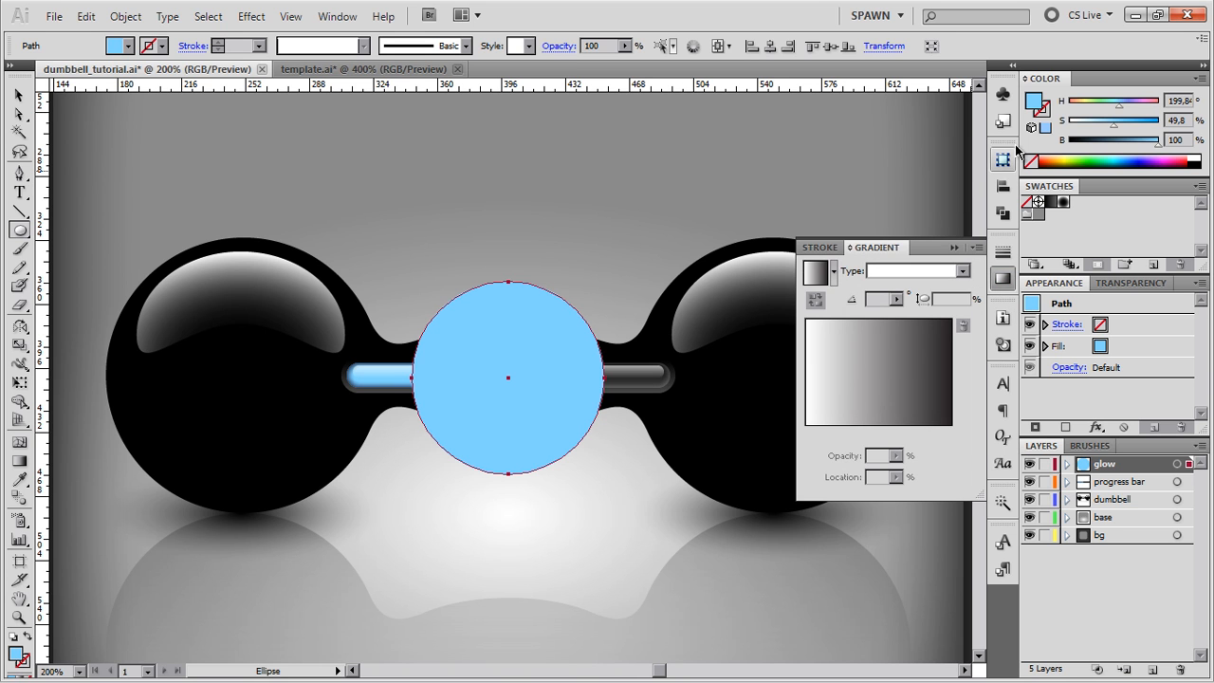
left_click_drag(1037, 105, 954, 421)
left_click(891, 271)
left_click(892, 283)
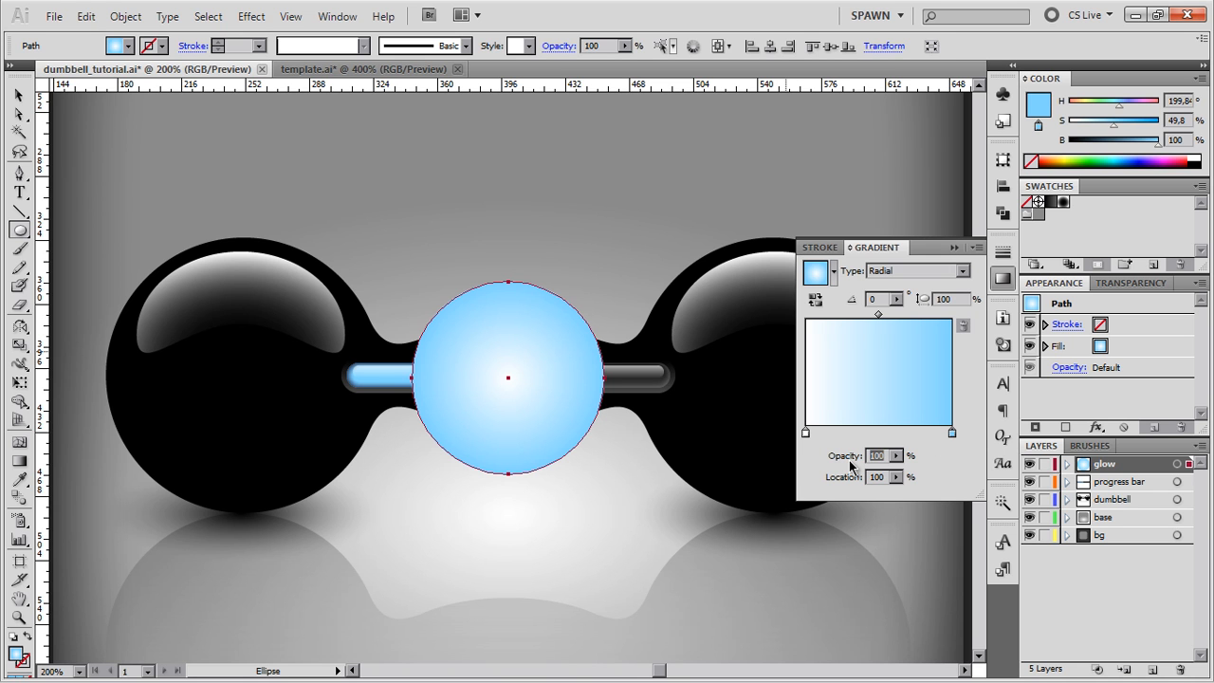
key("Return")
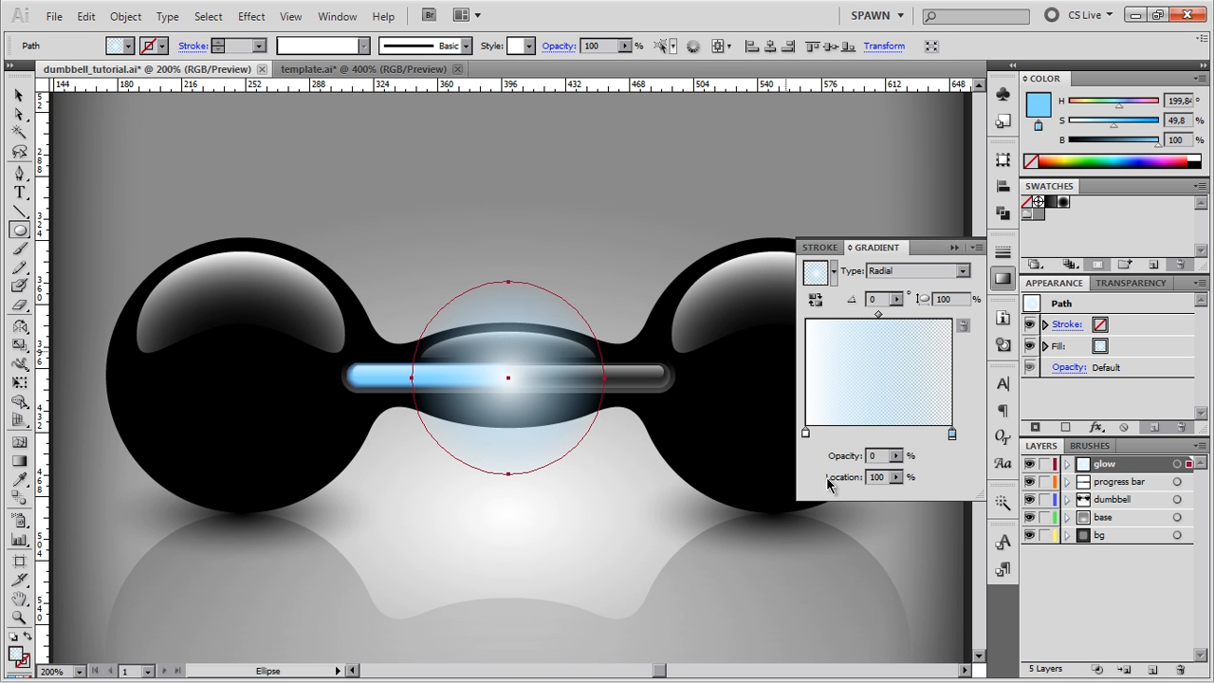
Tighten the circle's gradient by moving its midpoint to about 22.4% and the white stop's location to 1.82%.
left_click_drag(879, 315, 841, 315)
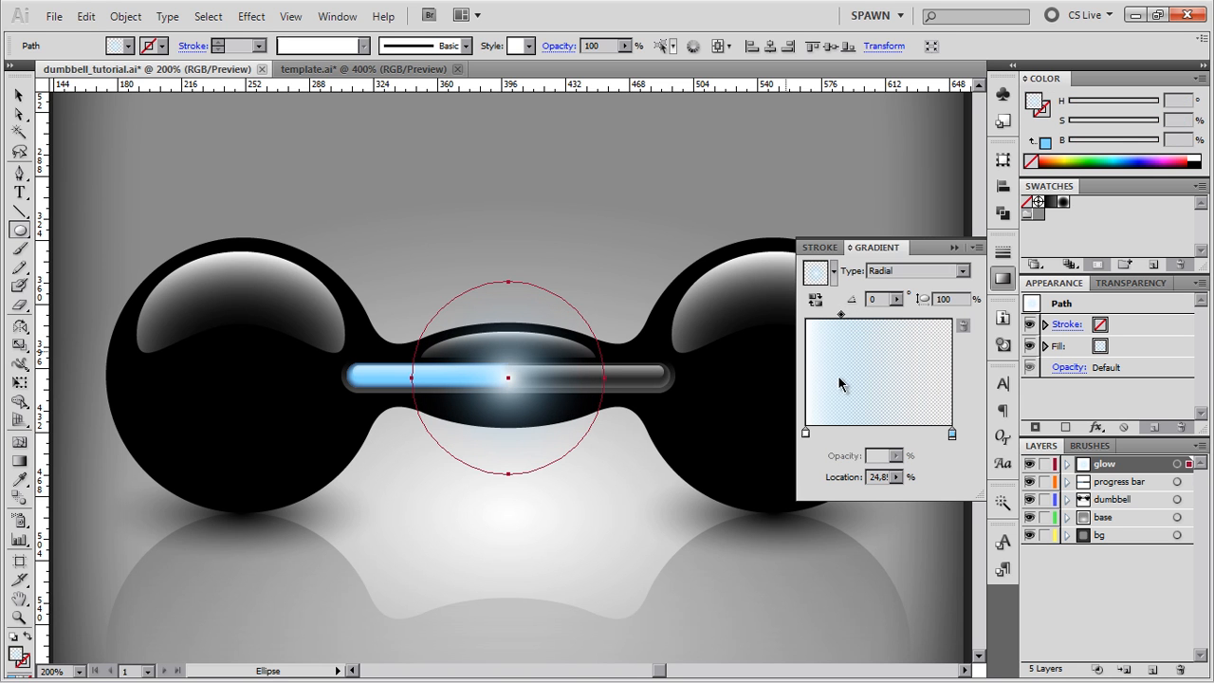
left_click_drag(806, 434, 814, 434)
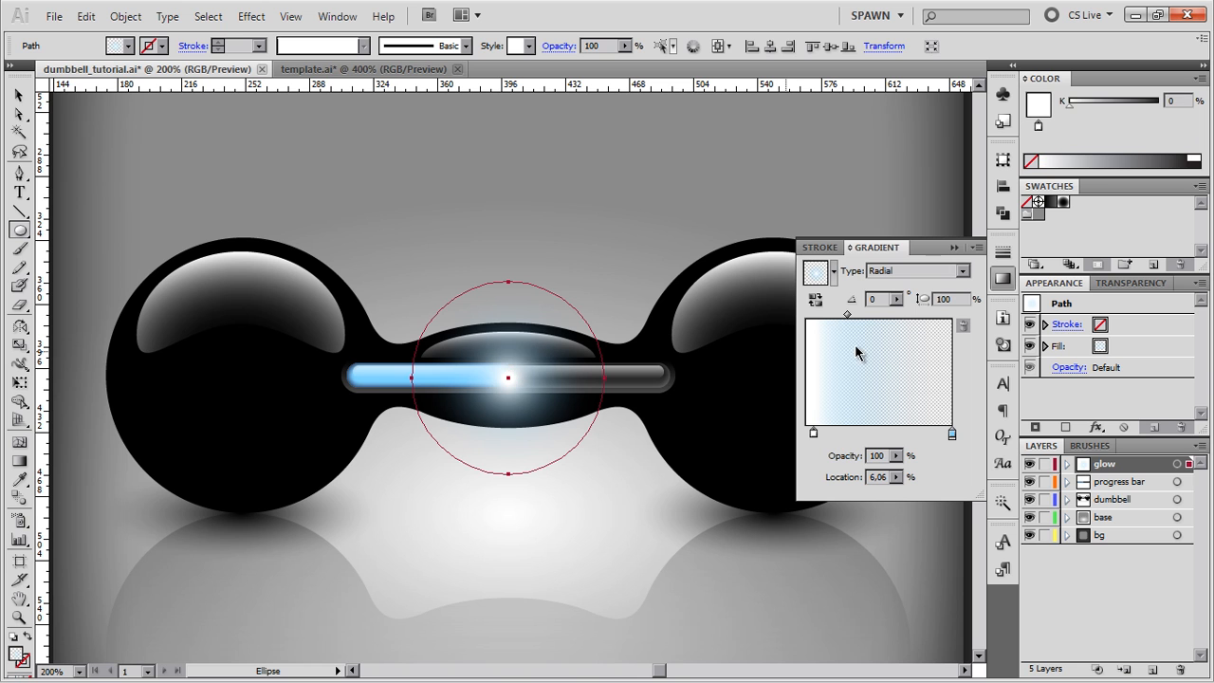
left_click_drag(848, 316, 844, 315)
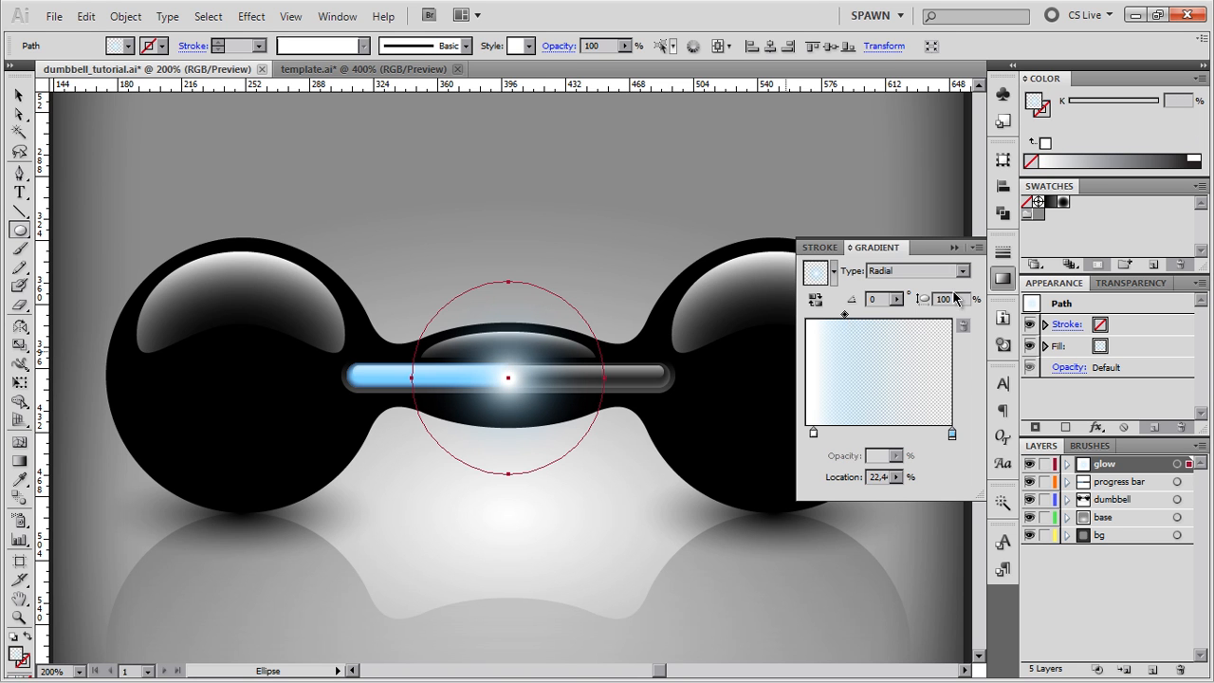
left_click(1011, 282)
key("v")
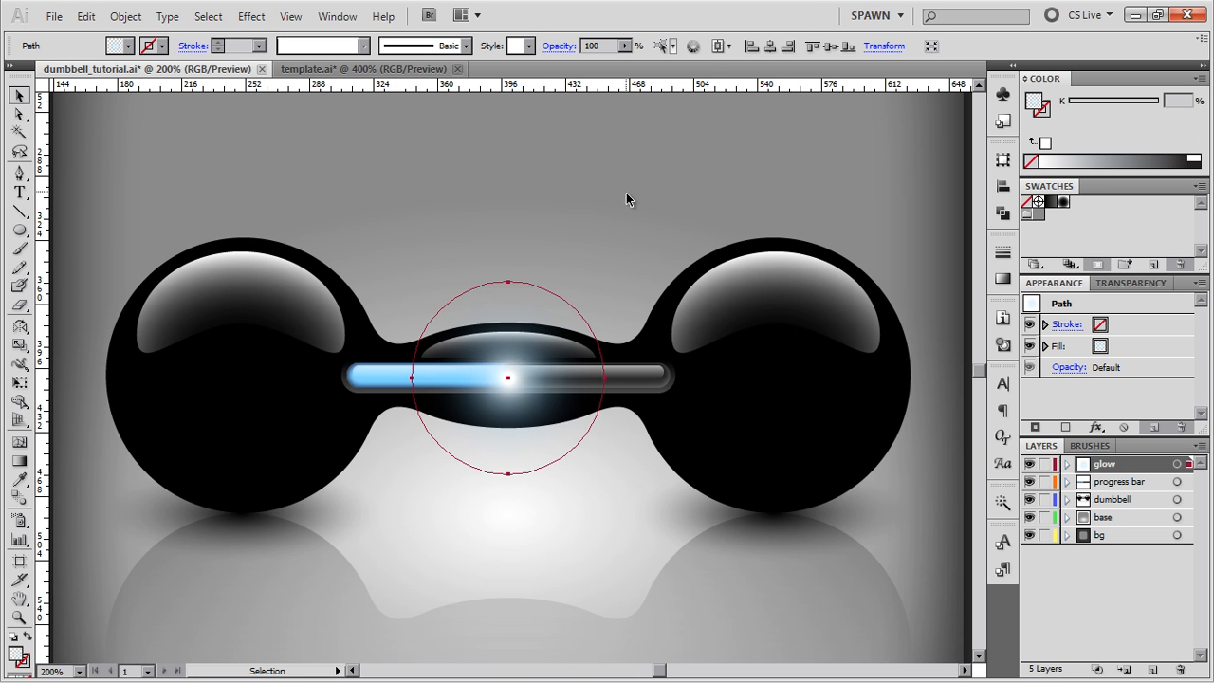
key("ctrl+equal")
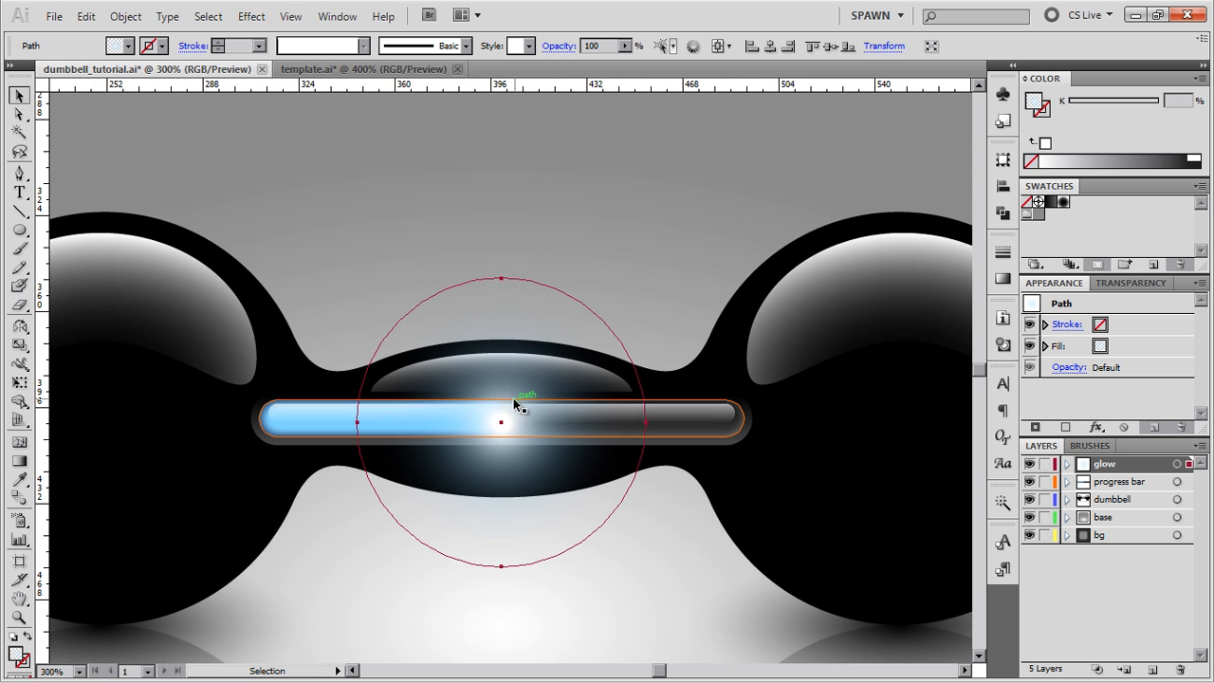
left_click_drag(813, 433, 808, 434)
left_click(999, 280)
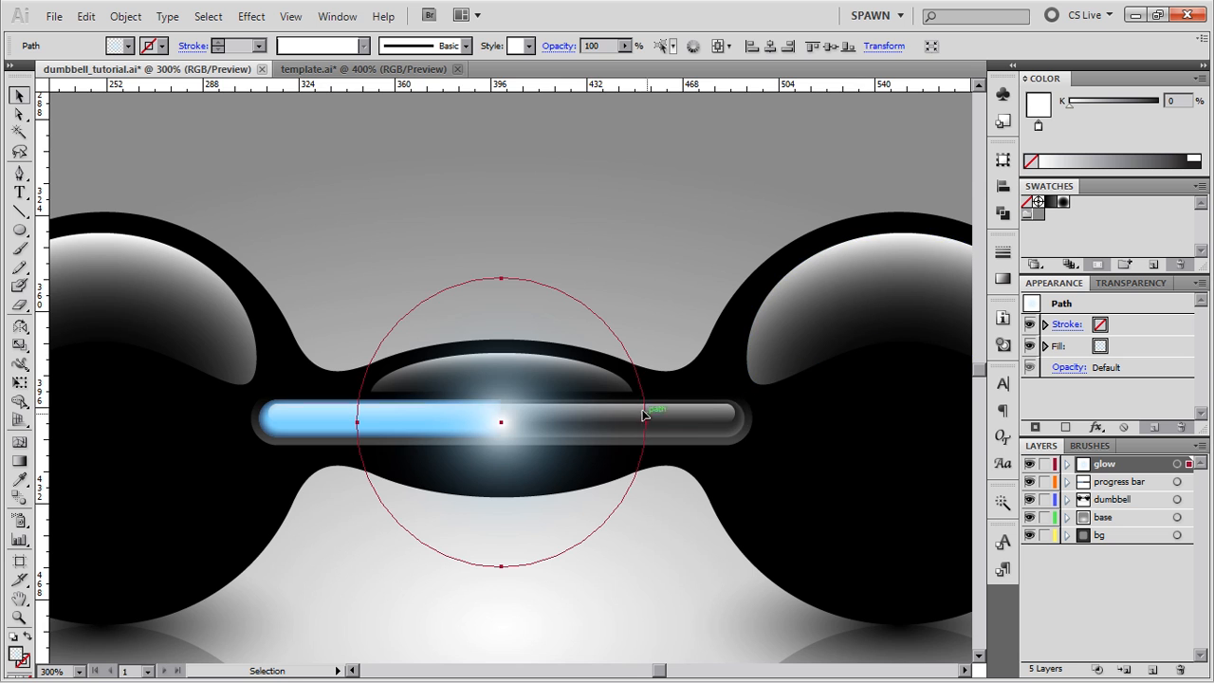
Scale the glow circle about its centre into a tall, narrow ellipse.
left_click_drag(607, 304, 697, 272)
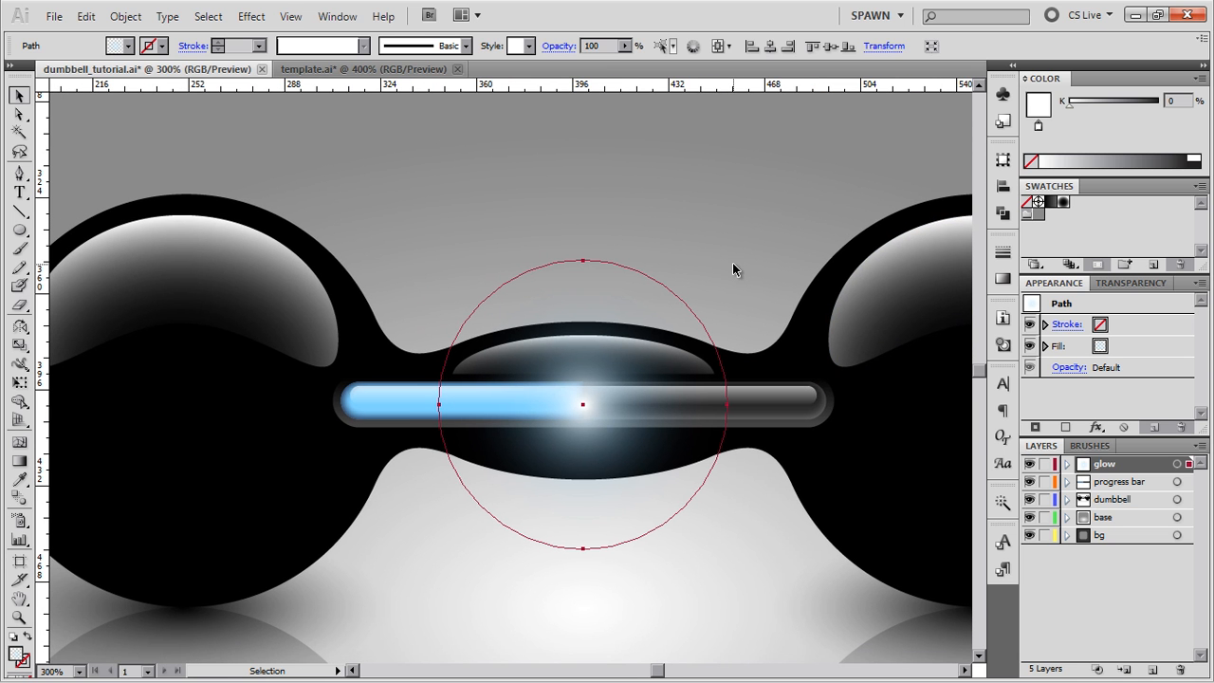
left_click(701, 252)
left_click(678, 290)
key("s")
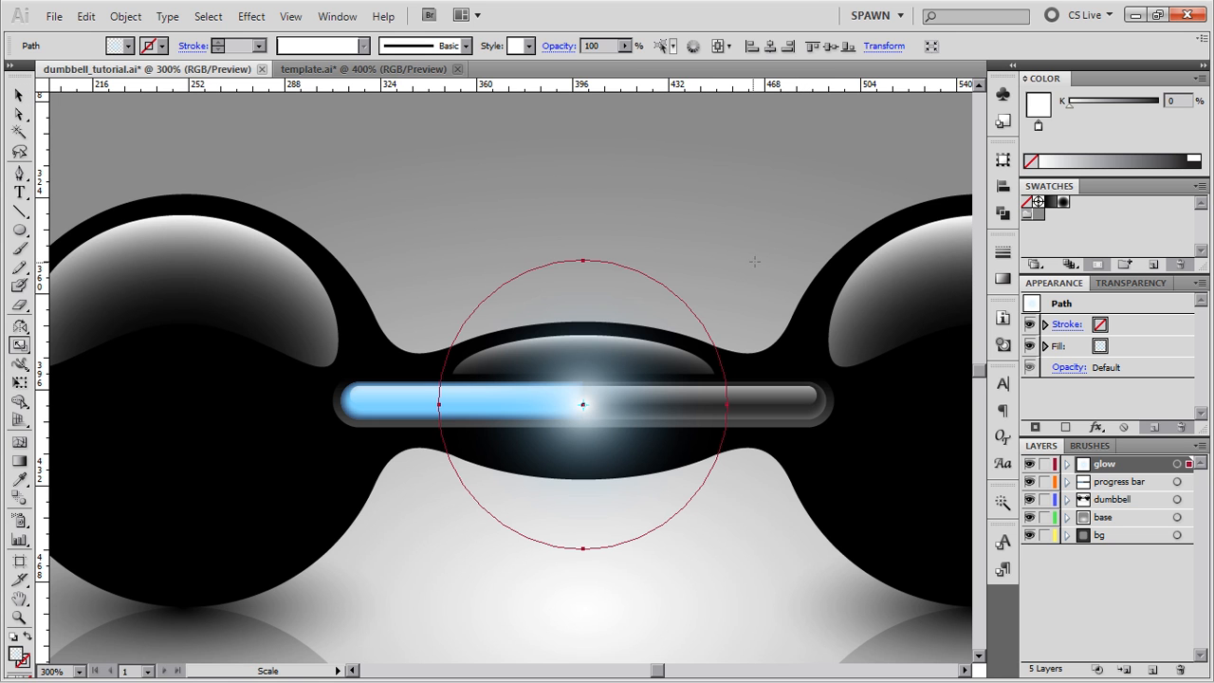
left_click_drag(766, 252, 689, 228)
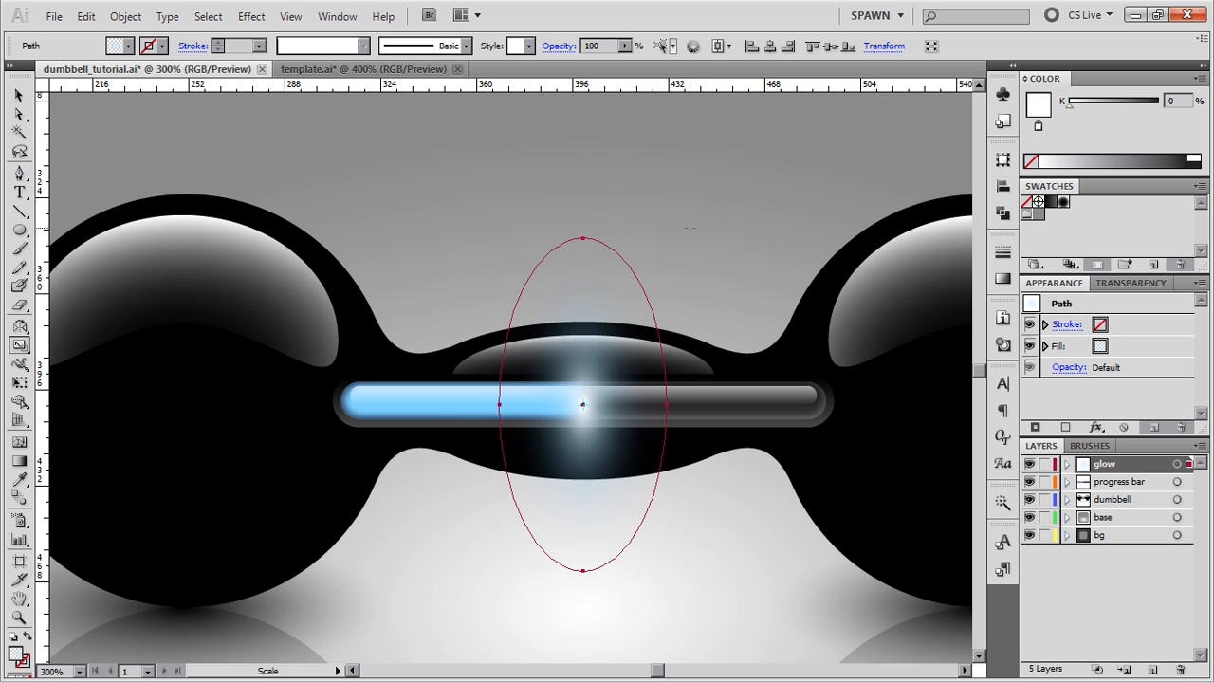
Stack progressively narrower and taller copies of the glow ellipse around the same centre to intensify the flare.
left_click_drag(697, 269, 686, 251)
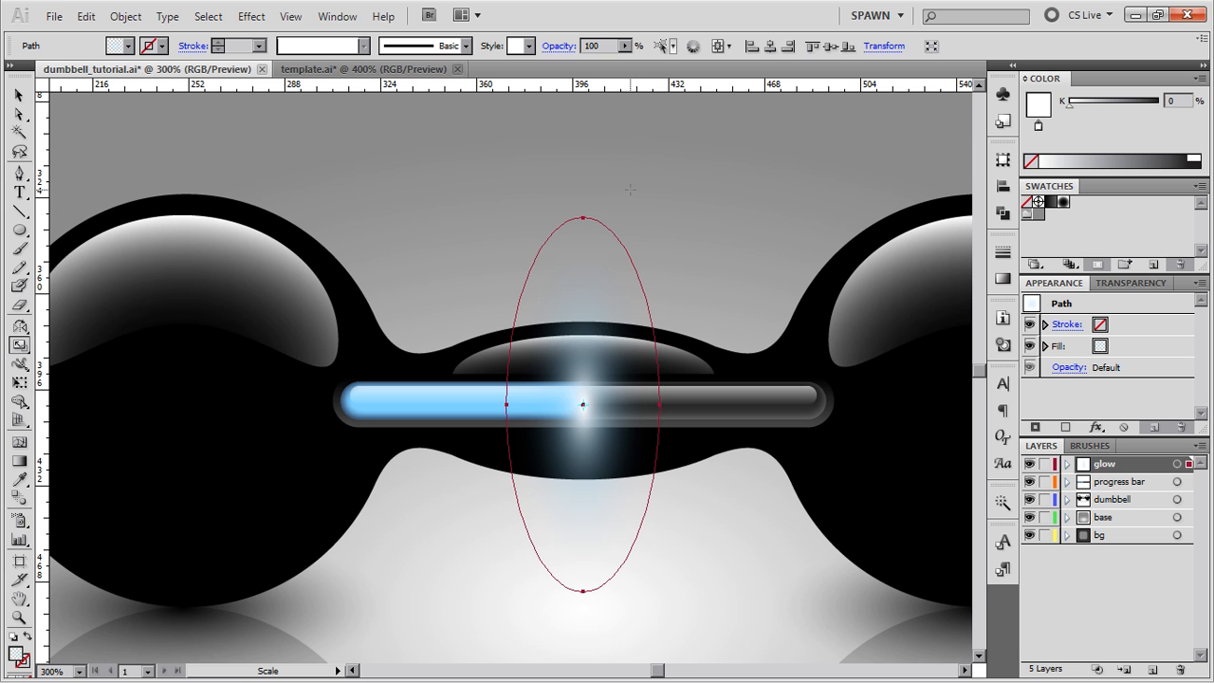
left_click_drag(627, 177, 647, 207)
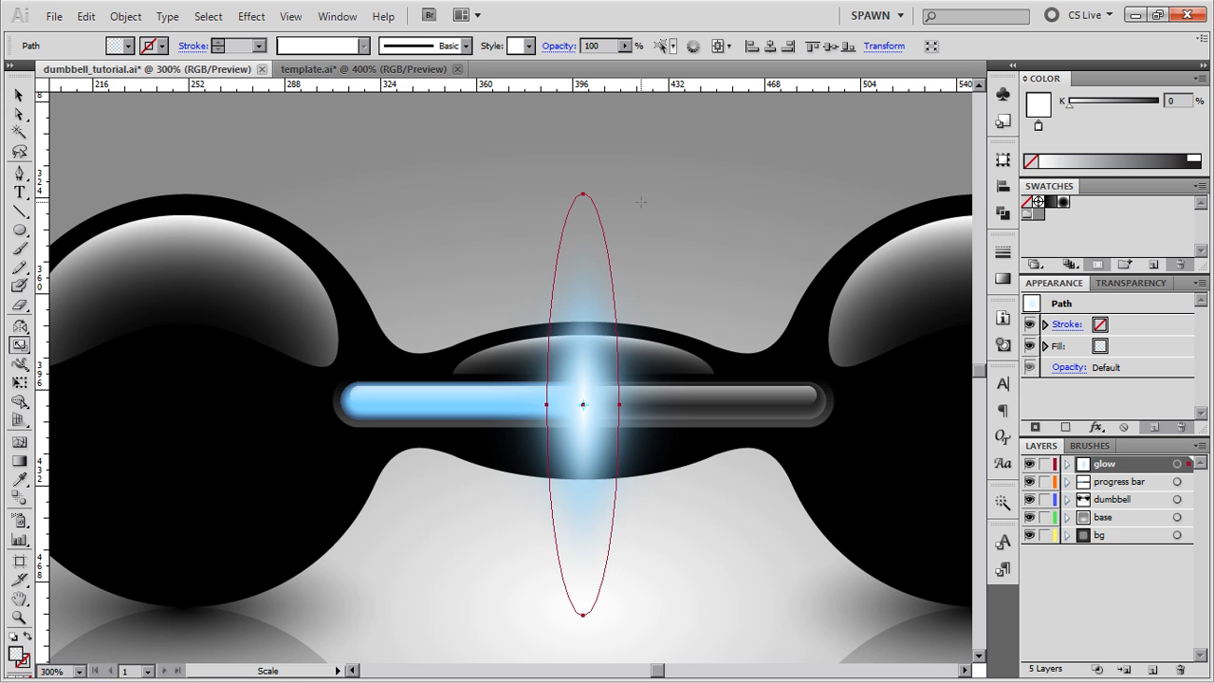
left_click(643, 219, "alt")
left_click(686, 298)
Add a wider, shorter scaled copy of the glow ellipse around the same centre and deselect it.
key("v")
left_click(672, 243)
left_click(608, 250)
key("s")
mouse_move(669, 237)
left_mouse_down()
mouse_move(661, 201)
mouse_move(673, 219)
left_mouse_up()
key("v")
key("ctrl+minus")
key("ctrl+minus")
key("v")
key("Escape")
key("ctrl+shift+a")
Select all the glow ellipses, set their gradient midpoint location to 14.2%, and deselect them.
scroll(673, 222, "up", 1)
left_click_drag(547, 225, 691, 271)
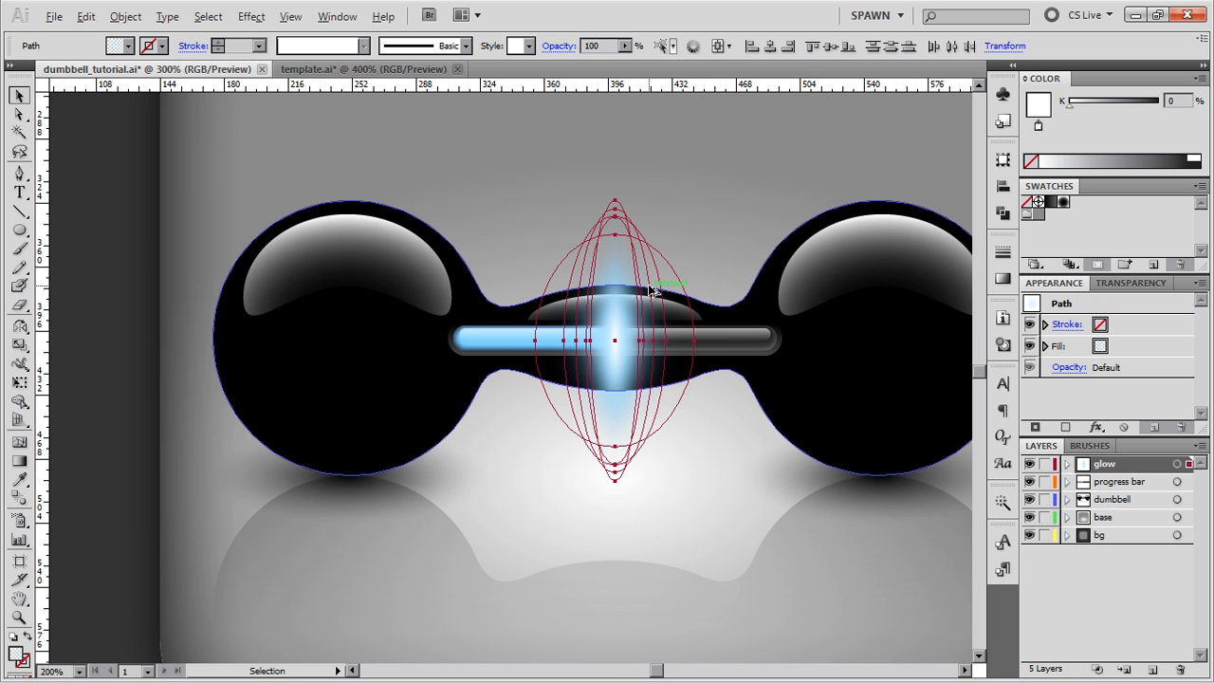
scroll(652, 289, "up", 1)
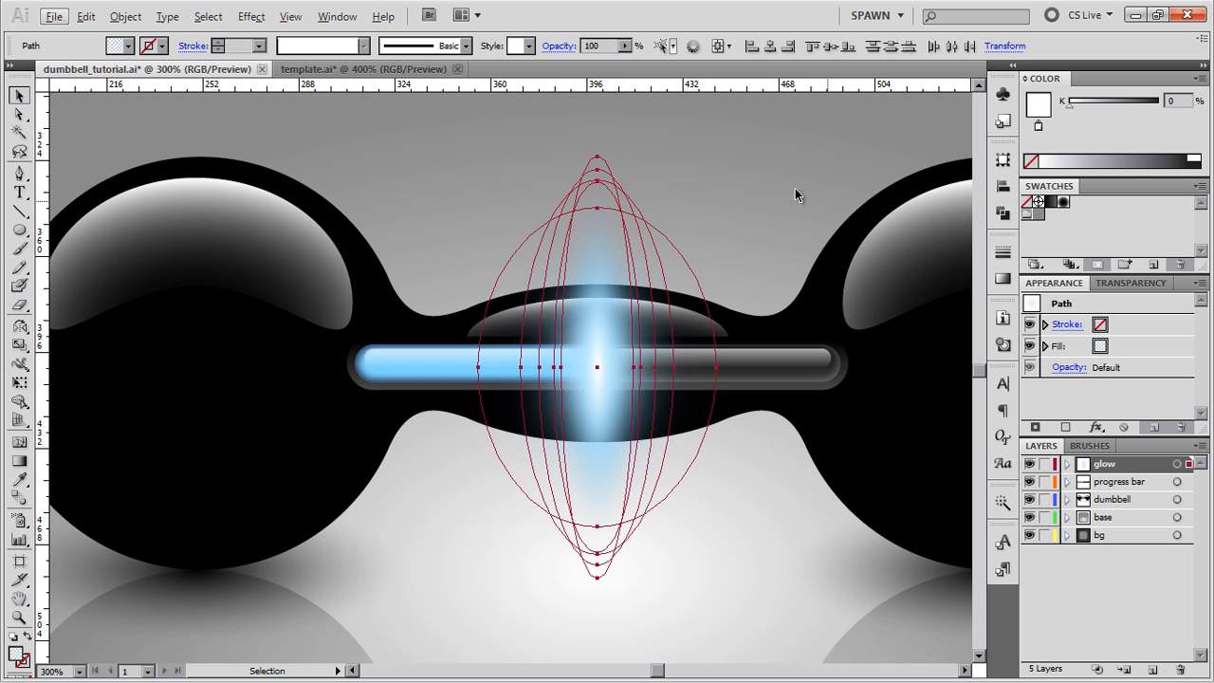
left_click(1003, 279)
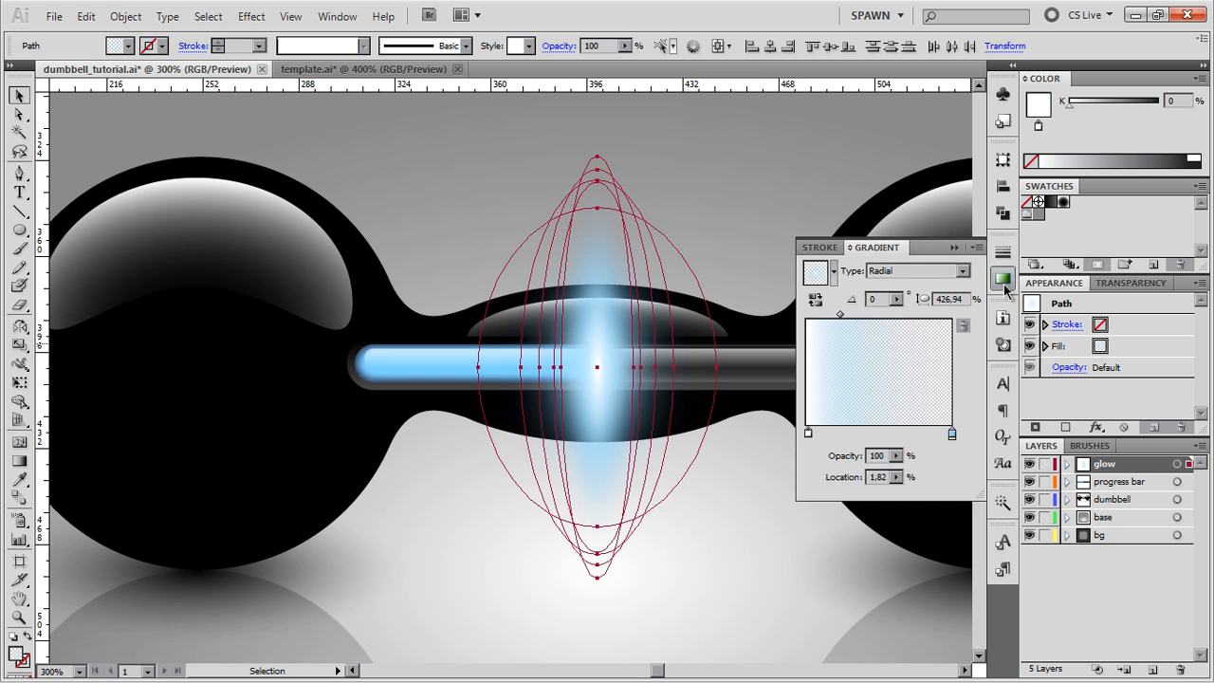
left_click_drag(839, 316, 828, 315)
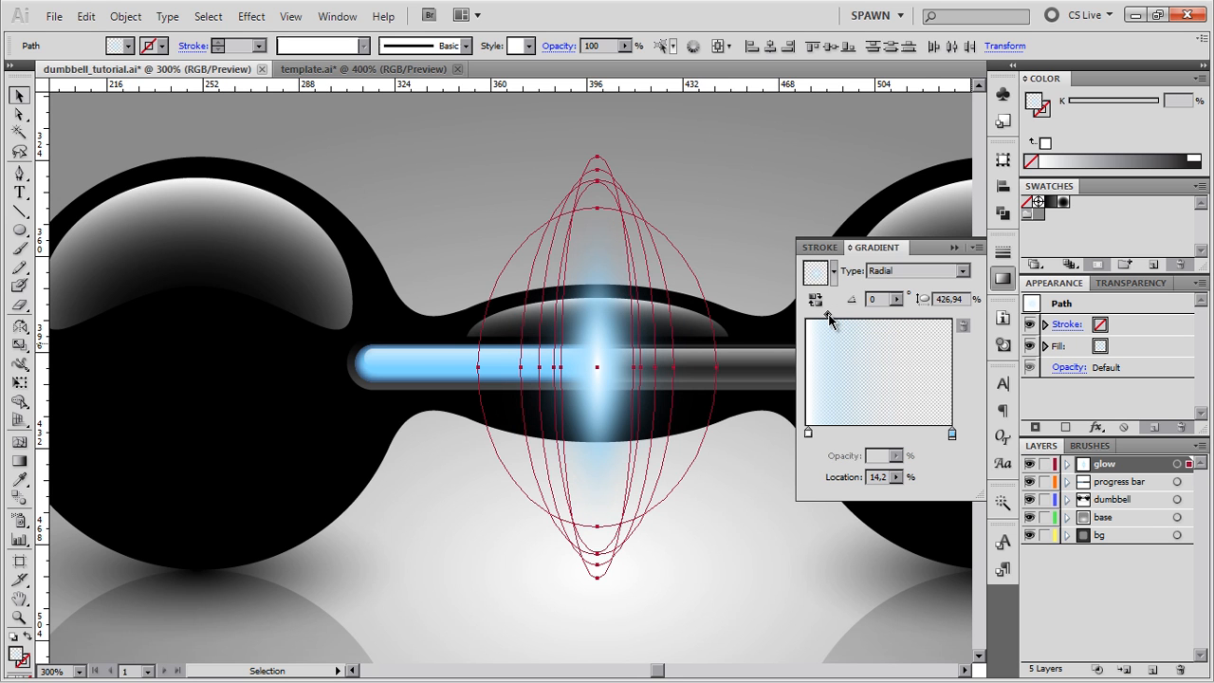
left_click(705, 197)
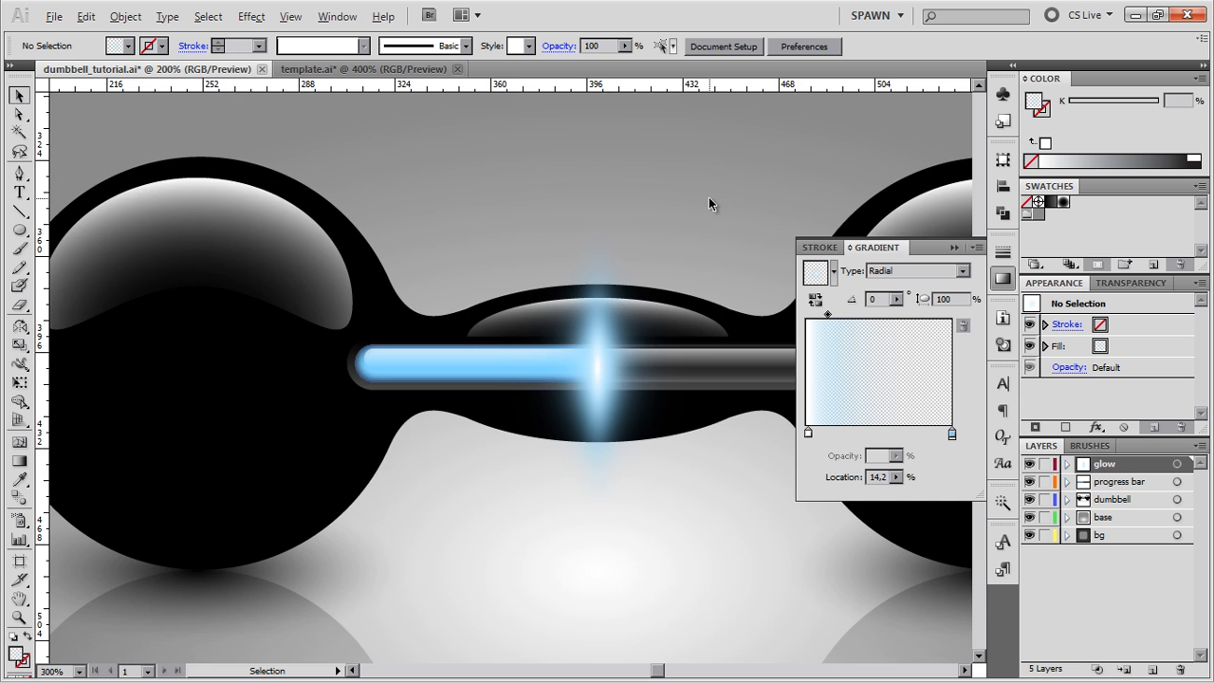
Select everything on the glow layer, scale it slightly shorter and wider about its centre, and deselect it.
scroll(711, 197, "down", 2)
scroll(711, 198, "up", 1)
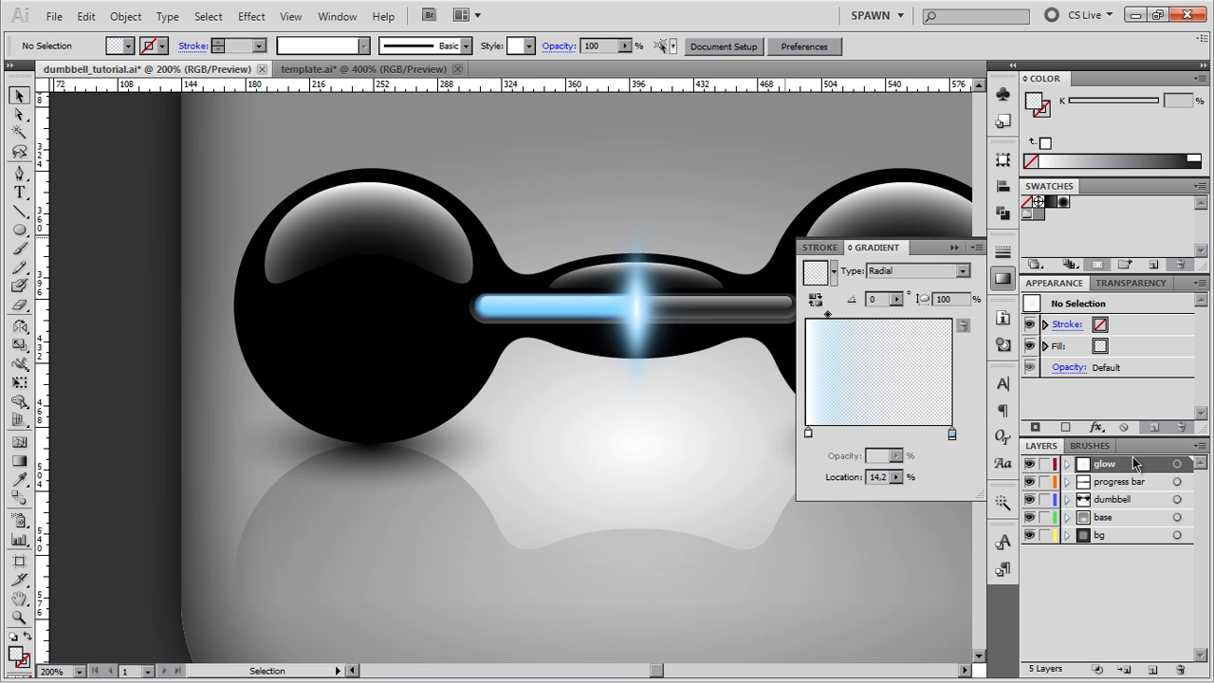
left_click(1120, 465, "alt")
key("s")
mouse_move(697, 163)
left_mouse_down()
mouse_move(705, 192)
mouse_move(704, 173)
left_mouse_up()
key("v")
left_click(718, 173)
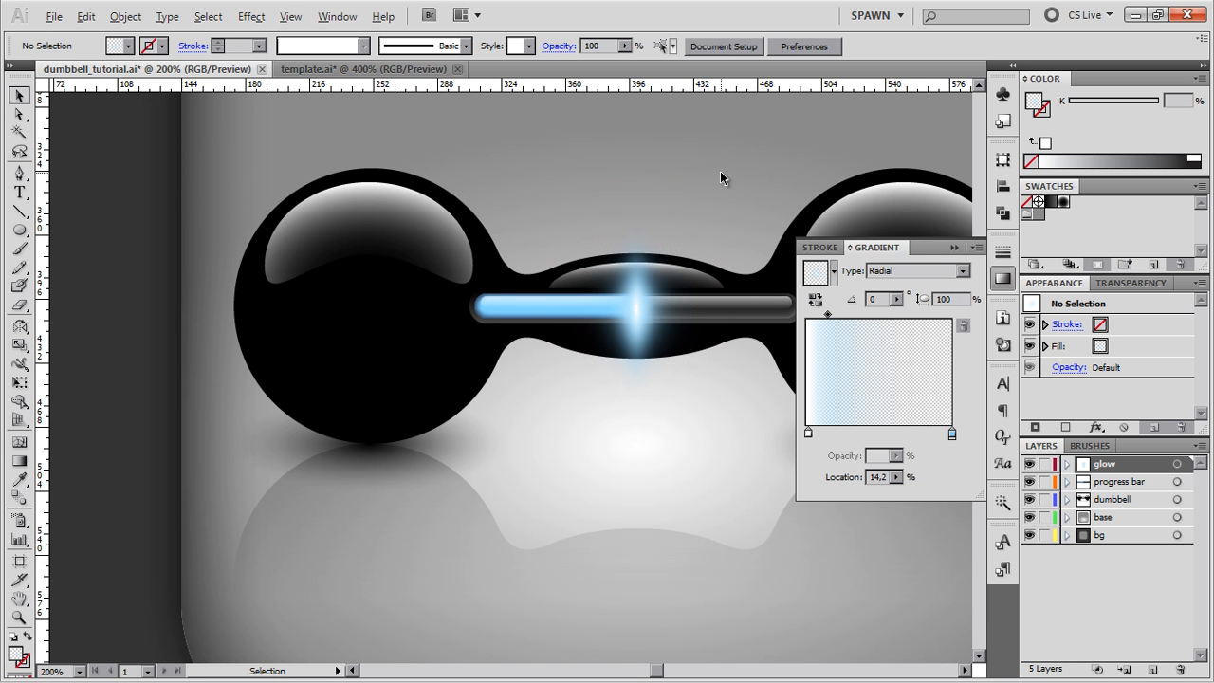
Examine the glow on the progress bar within the whole icon at different magnifications.
key("ctrl+minus")
left_click_drag(719, 215, 649, 171)
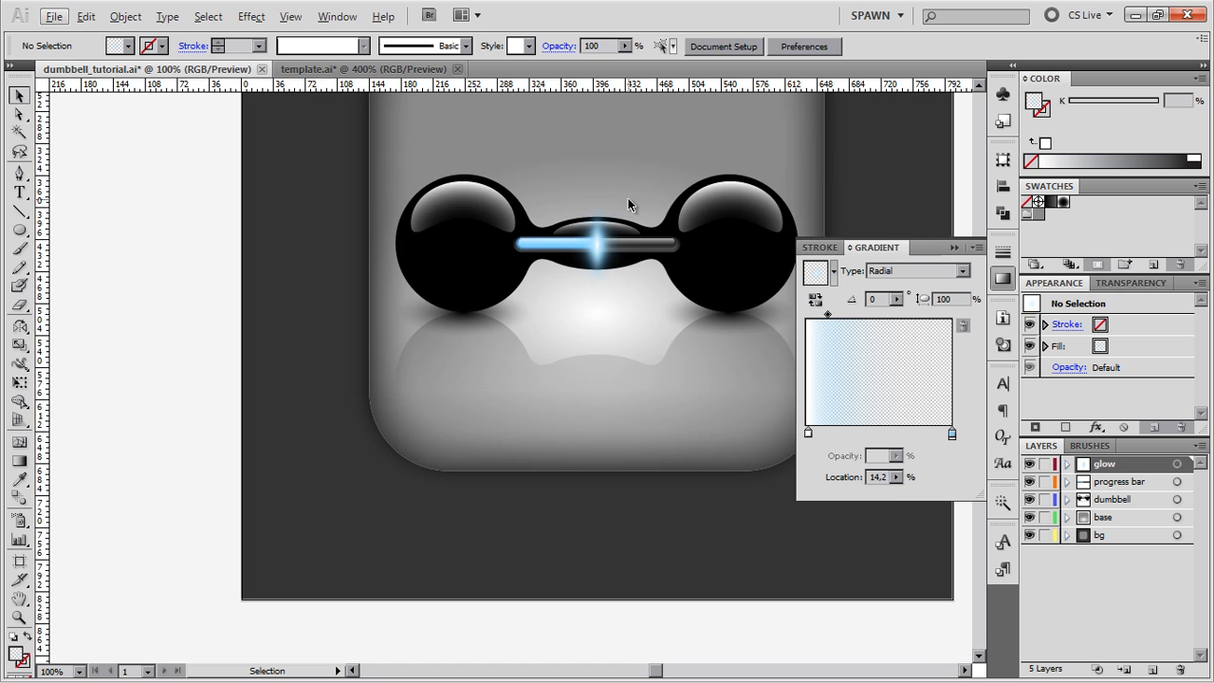
key("ctrl+plus")
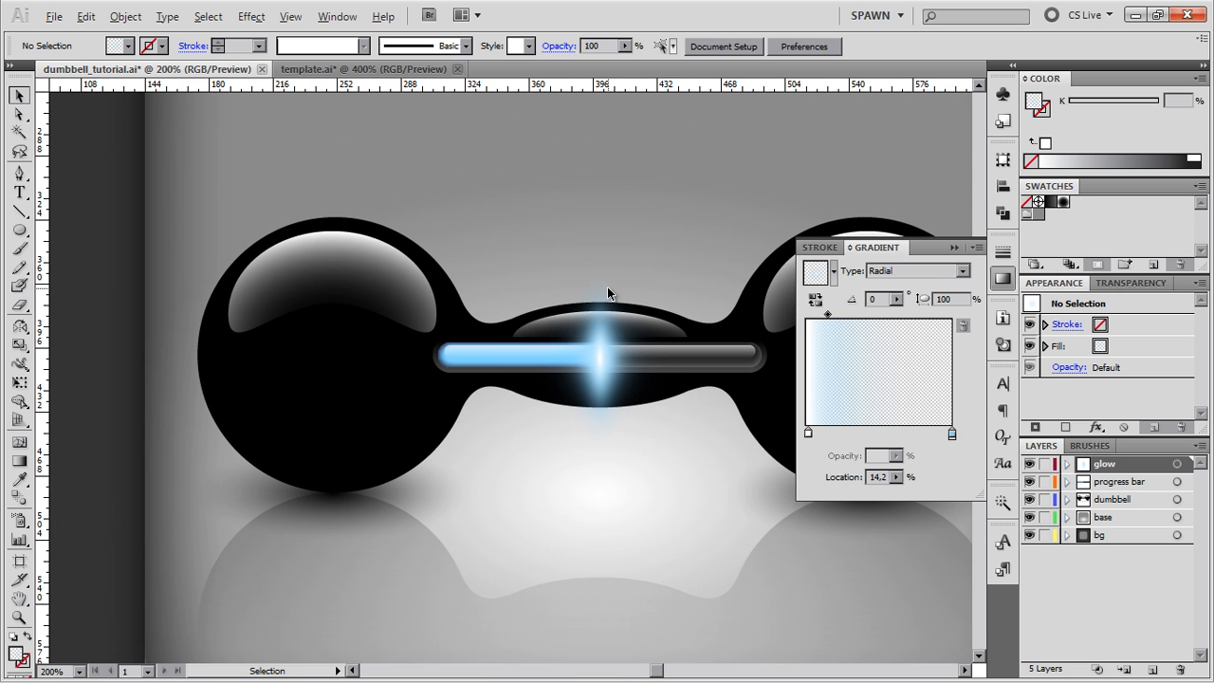
key("ctrl+plus")
left_click(1002, 278)
key("ctrl+minus")
key("ctrl+minus")
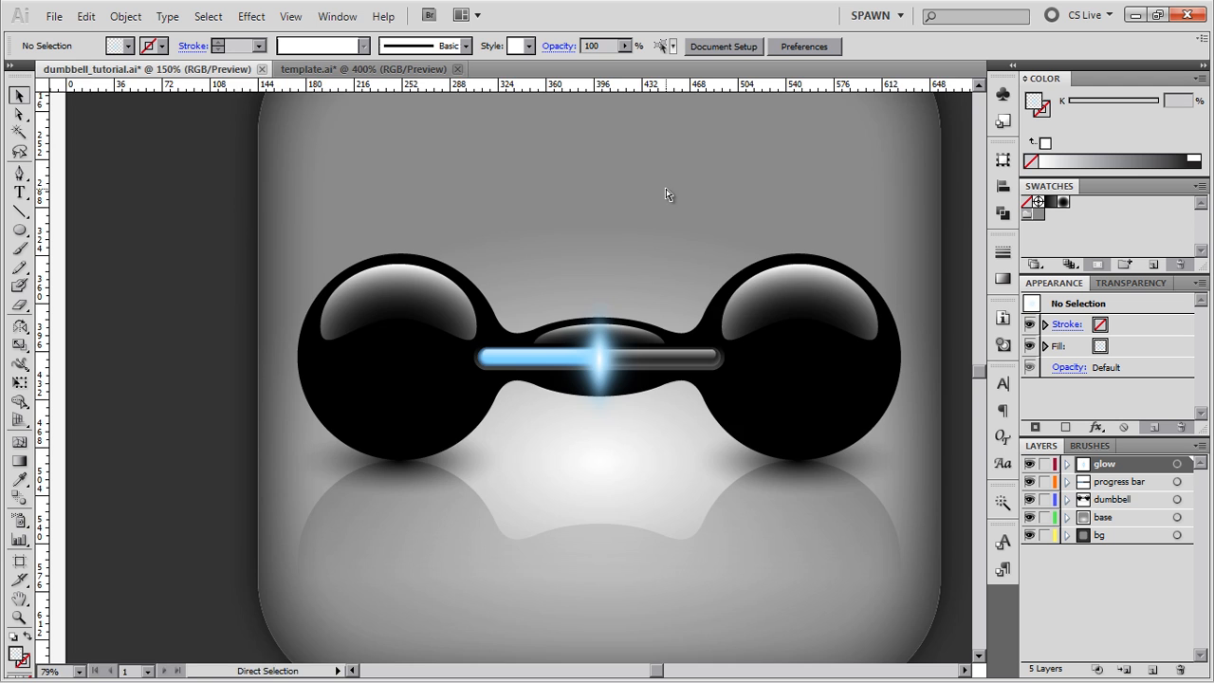
key("ctrl+0")
key("ctrl+1")
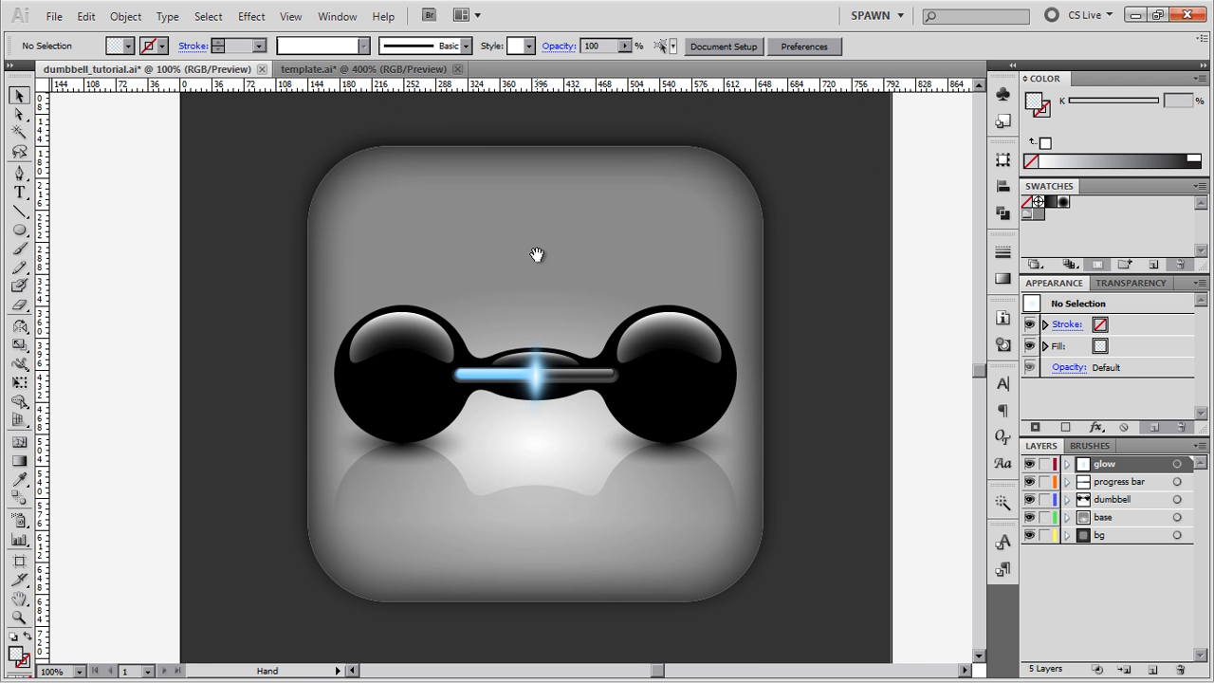